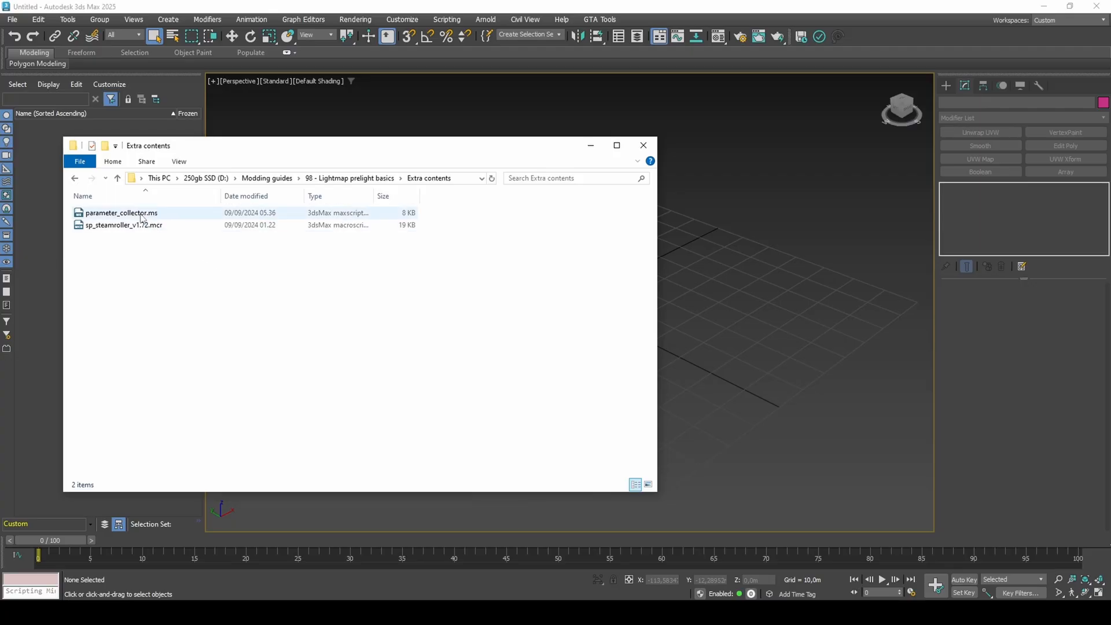
Step: Install the parameter_collector.ms and sp_steamroller scripts into 3ds Max from the Extra contents folder
drag(141, 217, 692, 268)
drag(148, 229, 721, 268)
click(681, 279)
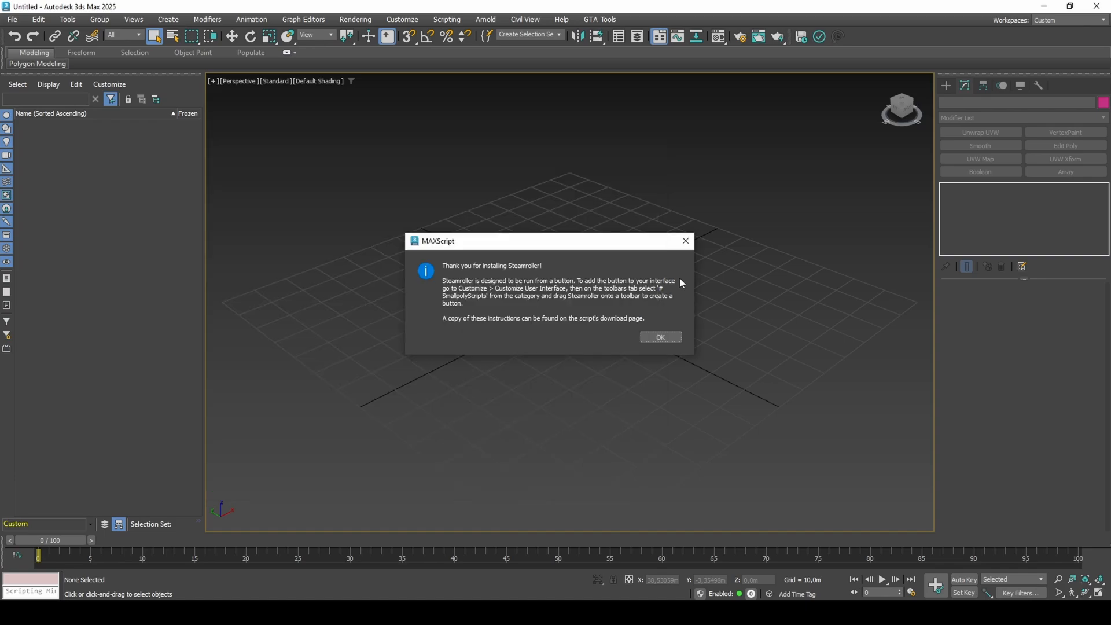
click(686, 241)
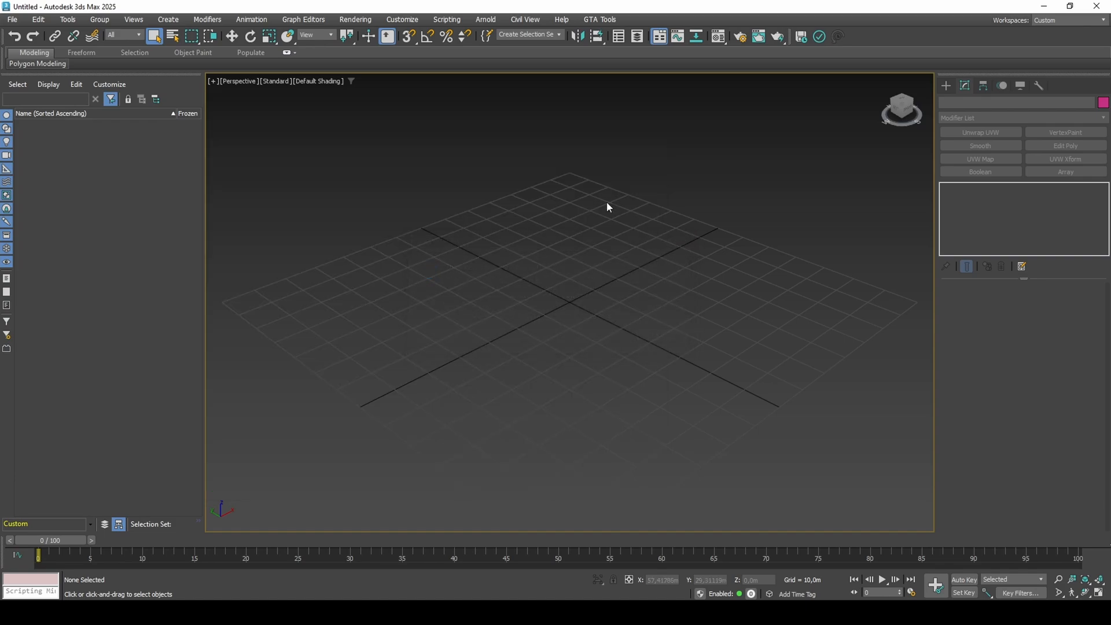
Step: In the Menu Editor, find the SteamRoller action and add it to the end of the main bar's Rendering menu
click(403, 19)
click(413, 62)
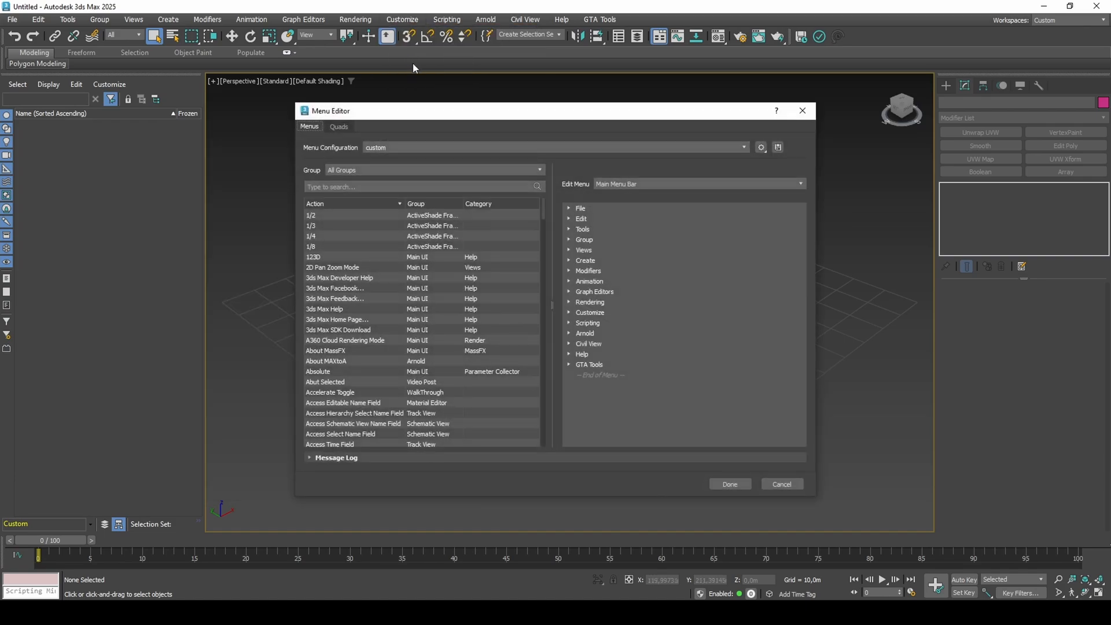
click(571, 303)
scroll(610, 306, down, 5)
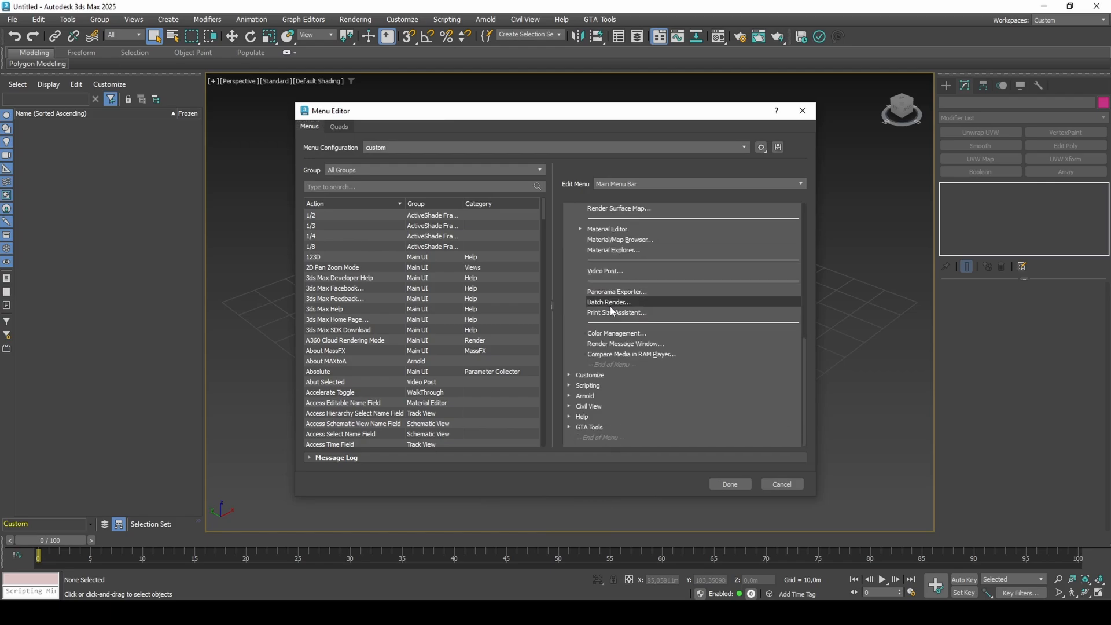
click(395, 192)
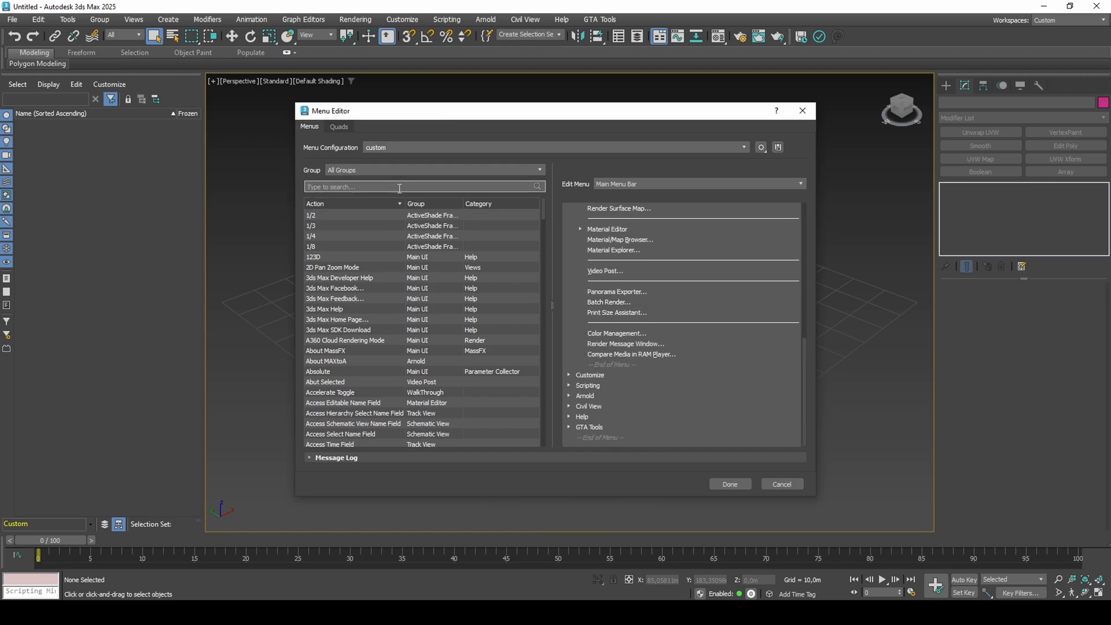
text(stea)
drag(363, 215, 636, 360)
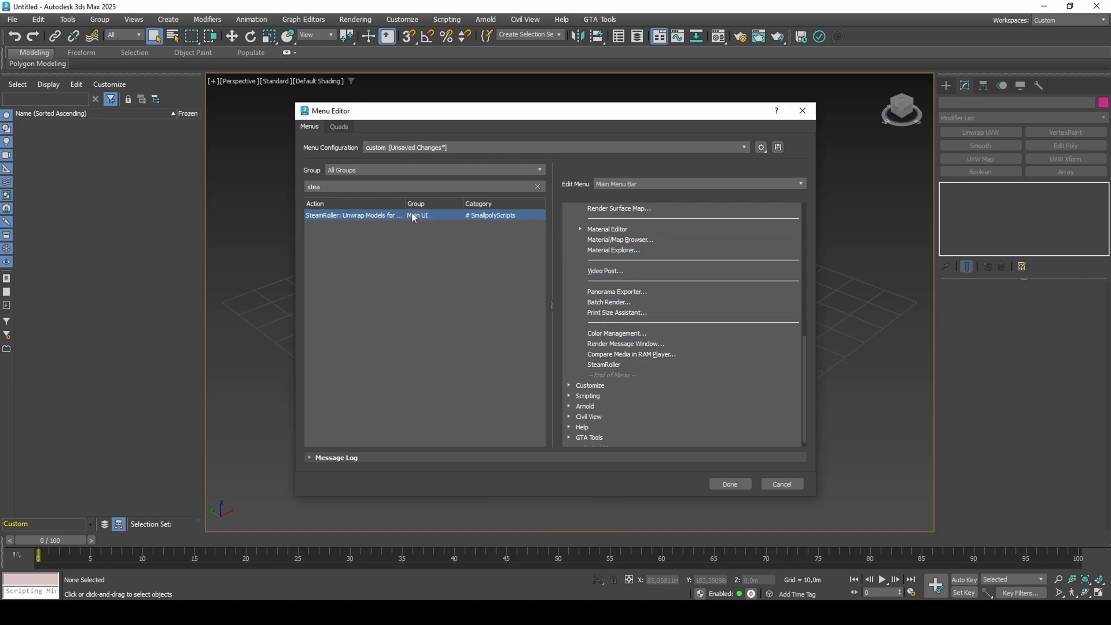
Step: Add the ProgressiveFX Parameters Collector action below SteamRoller in the Rendering menu and save the menu configuration
text(collec)
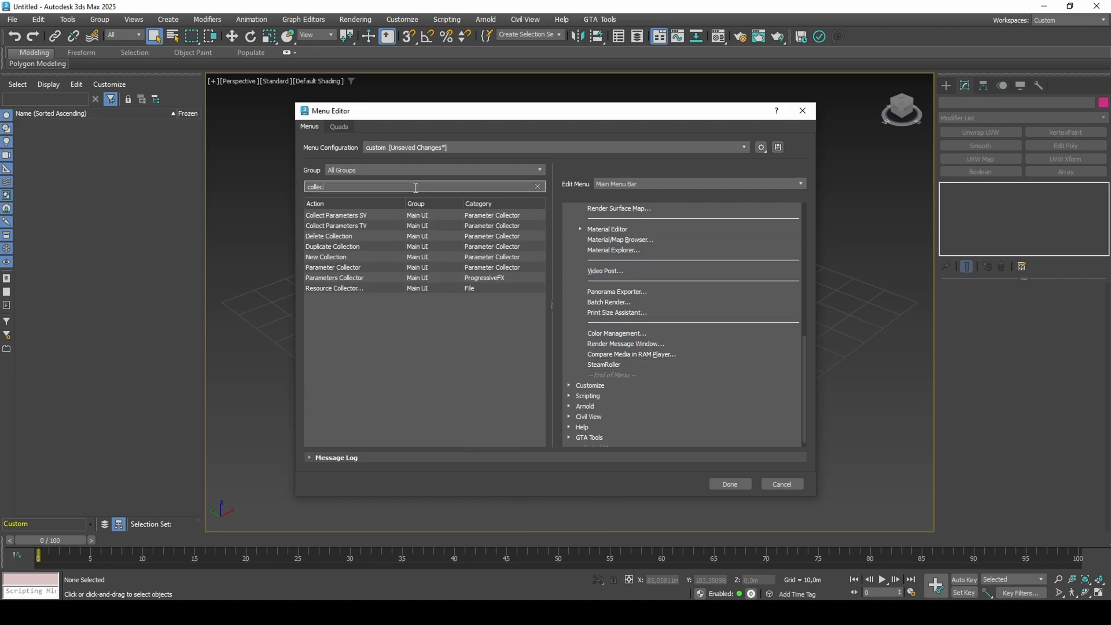
text(t)
drag(356, 279, 610, 370)
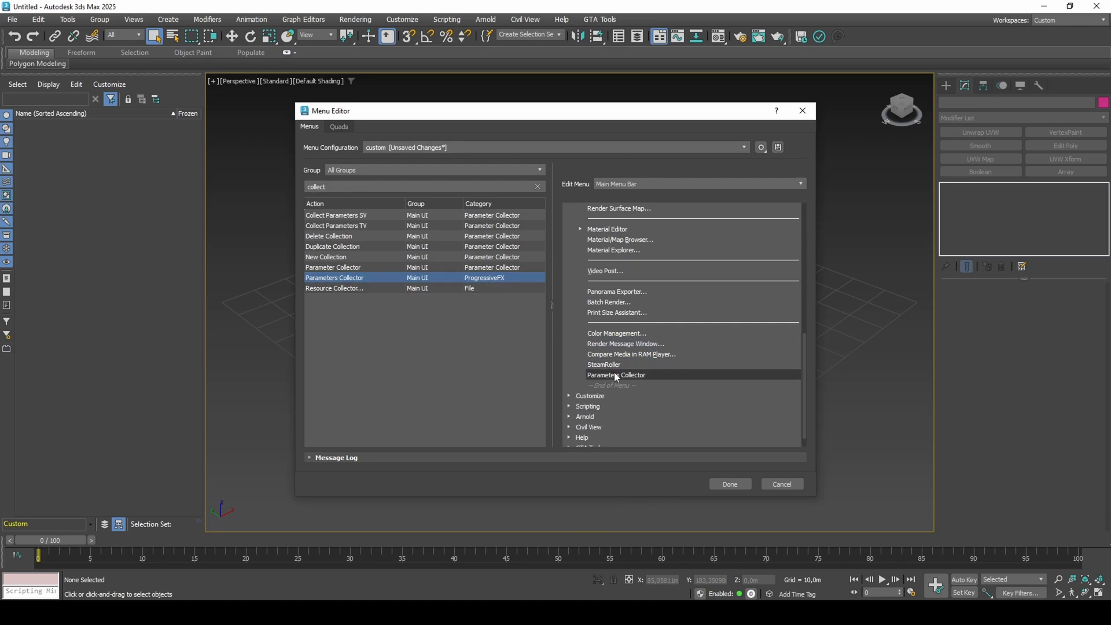
click(720, 480)
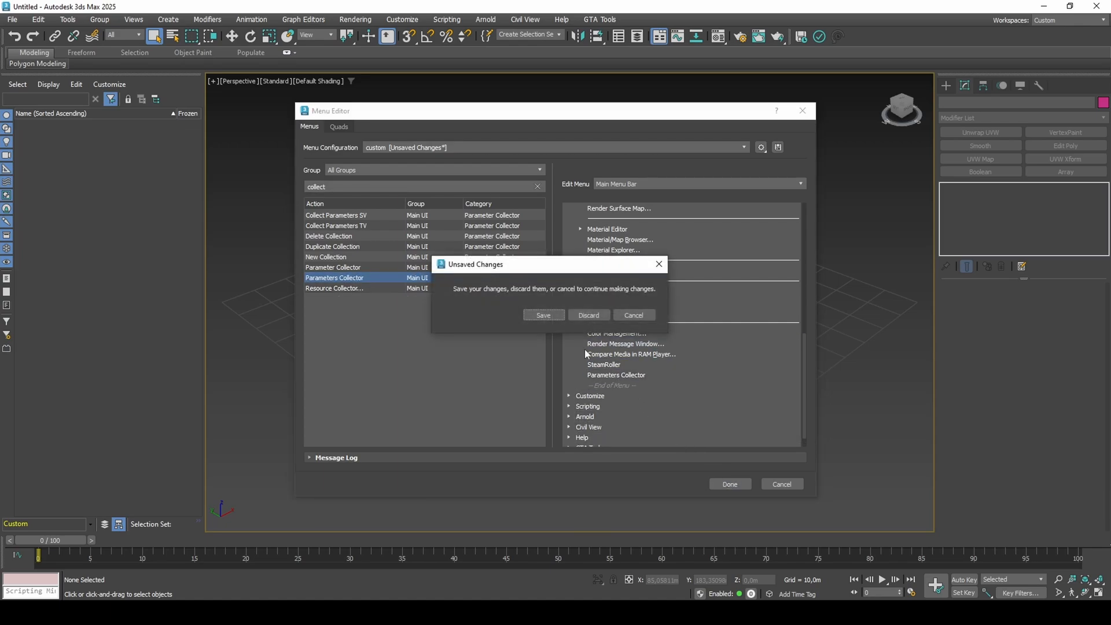
click(561, 318)
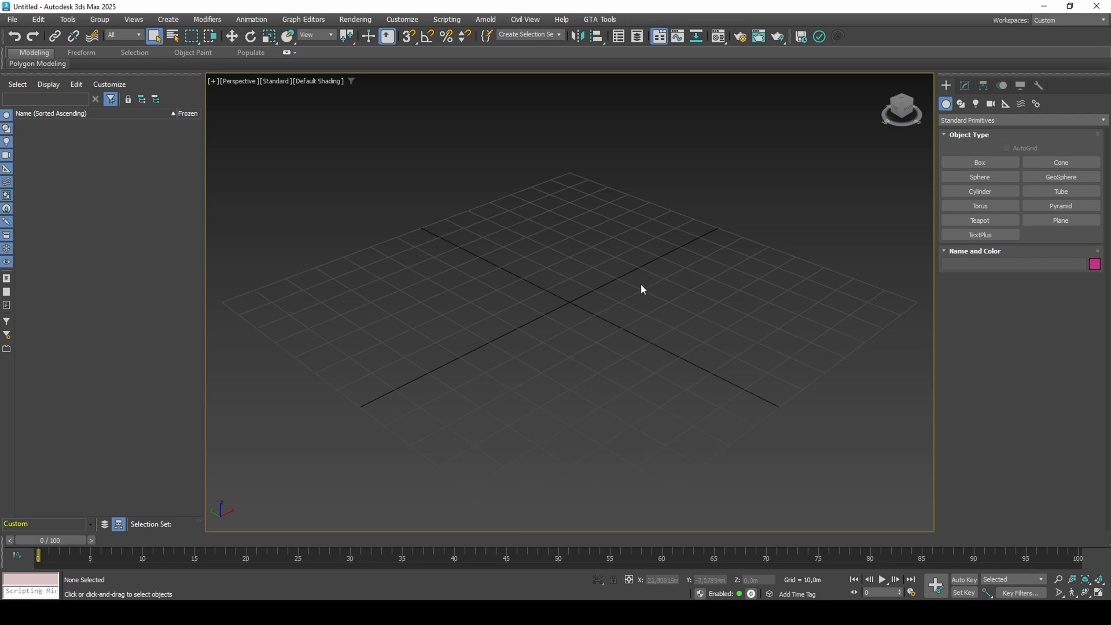
Step: Create a box near the grid origin, about 6.79 m long, 20.36 m wide and 4.84 m high
scroll(573, 304, up, 5)
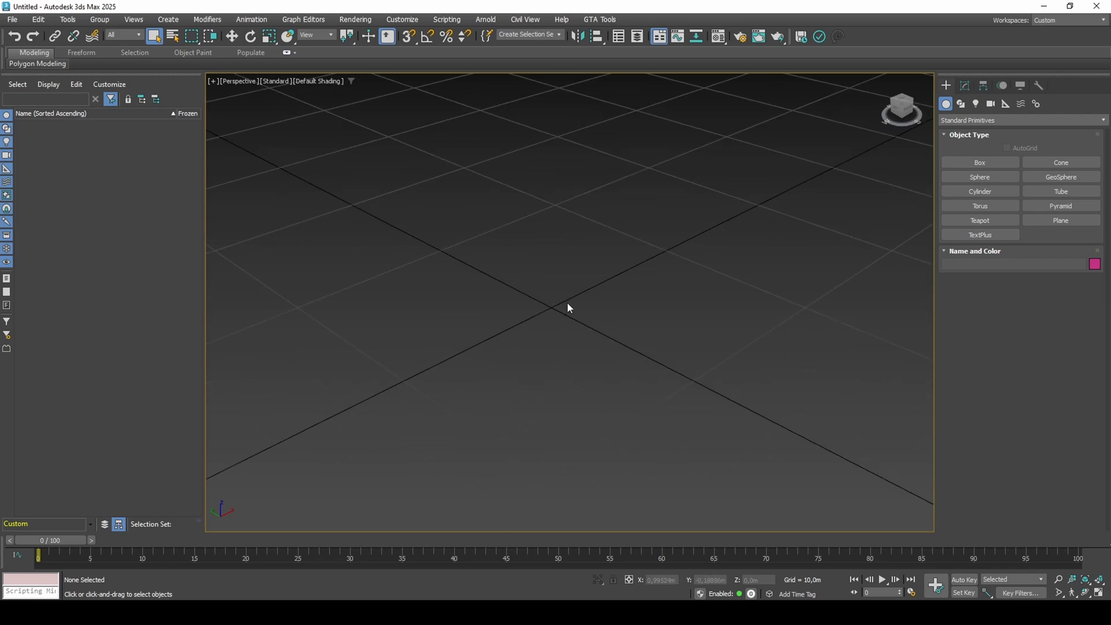
middle_drag(568, 308, 582, 294)
scroll(582, 294, down, 2)
click(980, 162)
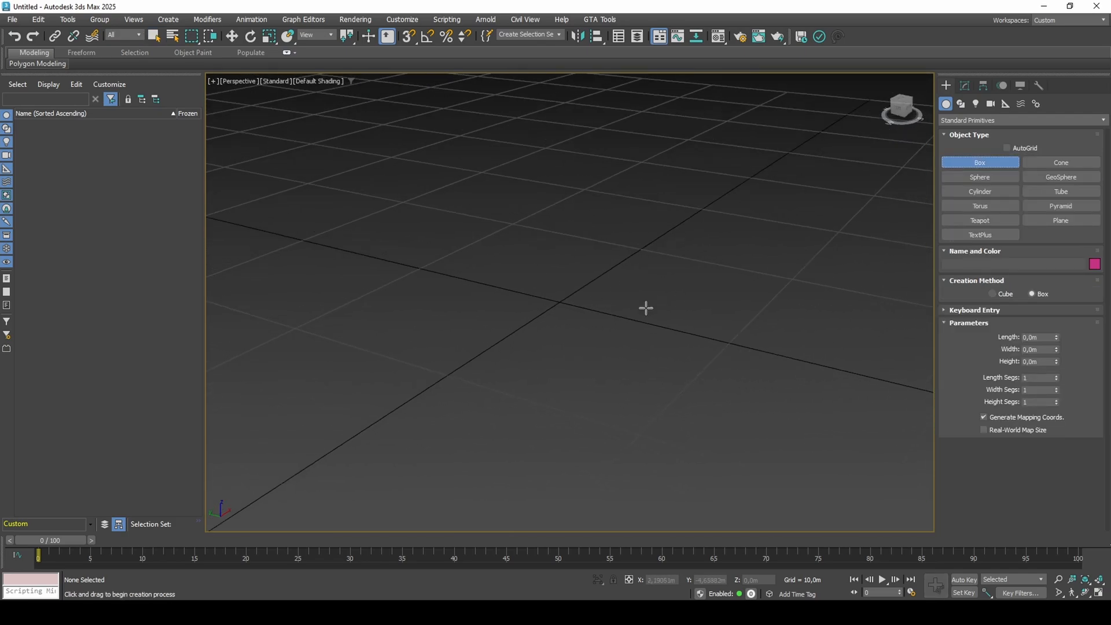
drag(586, 263, 489, 447)
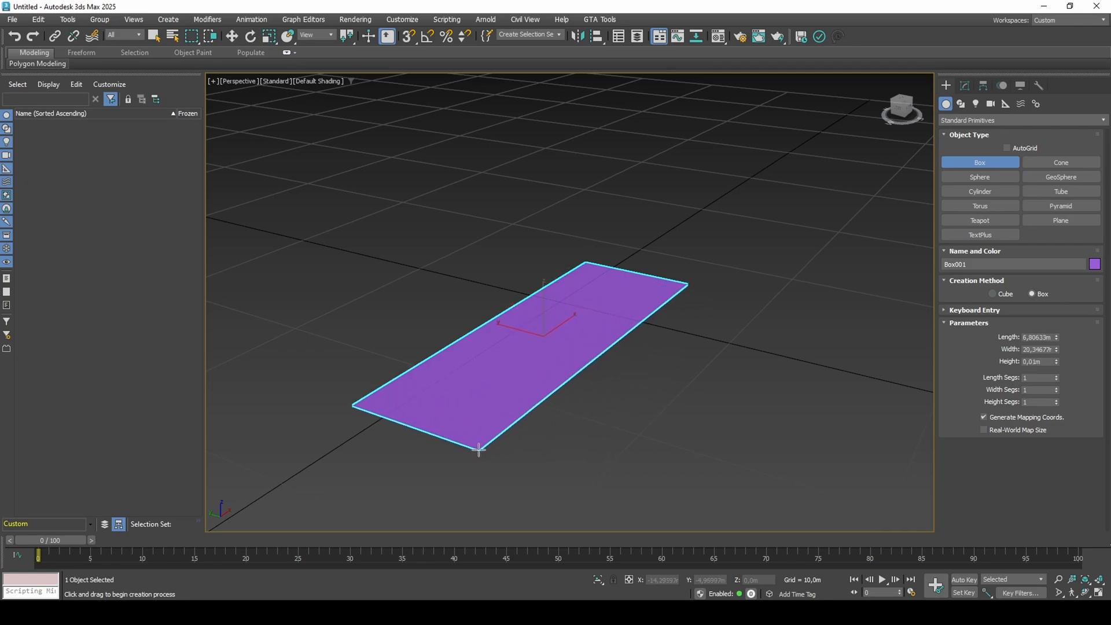
click(479, 438)
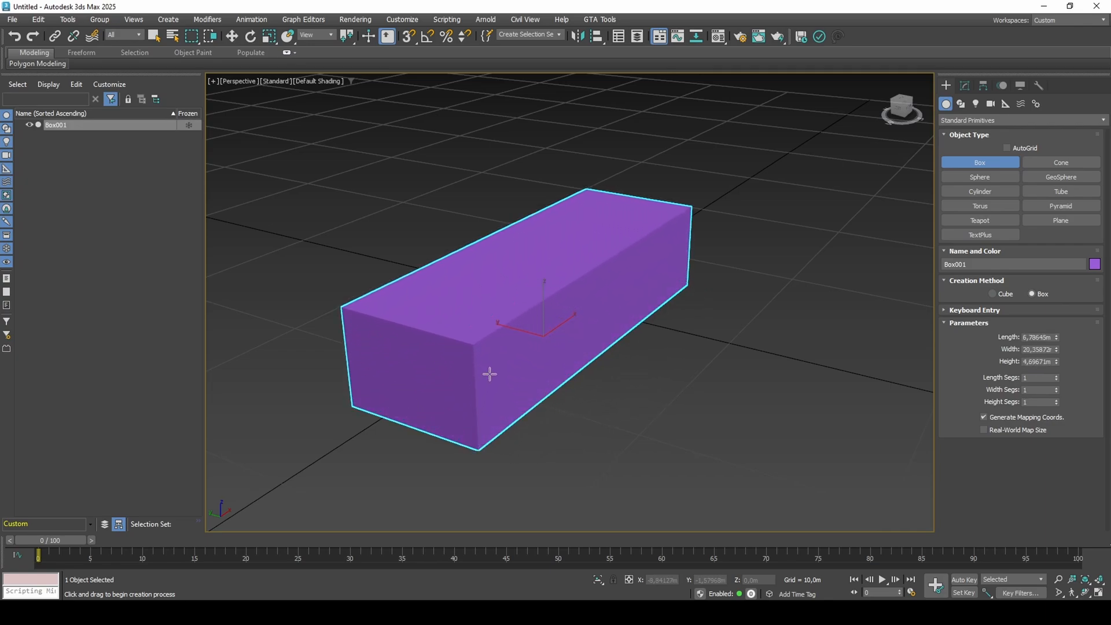
Step: Create a second, smaller box overlapping the first, about 3.66 m long, 19.93 m wide and 2.28 m high
alt+middle_drag(491, 371, 625, 335)
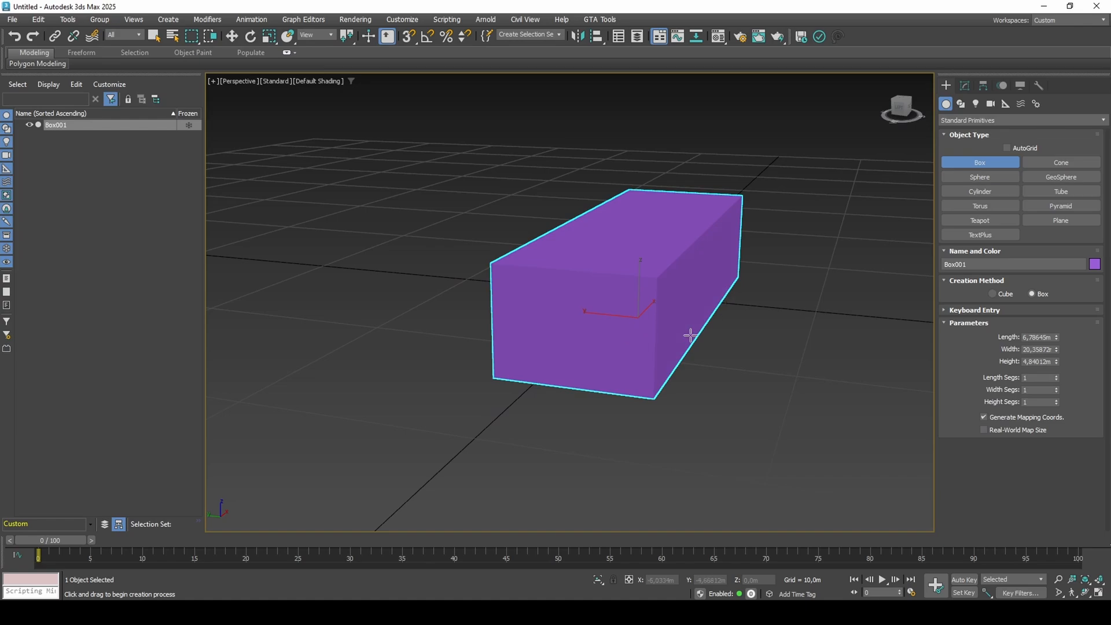
drag(485, 415, 690, 293)
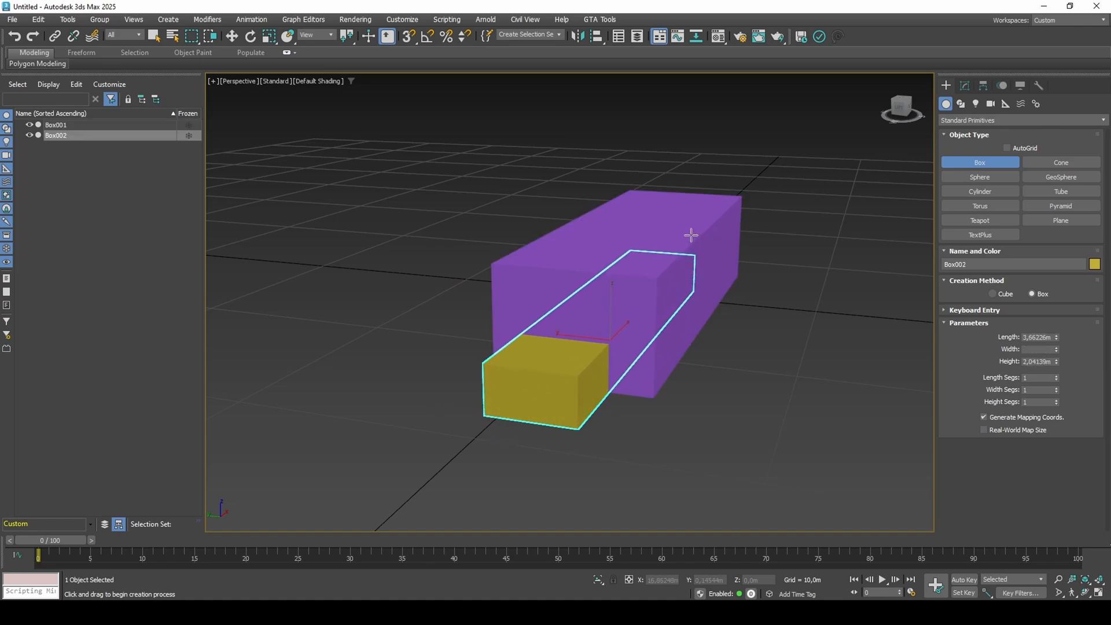
alt+middle_drag(657, 310, 635, 341)
right_click(602, 338)
Step: Quick-align the small box with the large one, then shift it along X to about -7.02 m, protruding from one end
key(shift+a)
click(642, 338)
drag(658, 332, 606, 348)
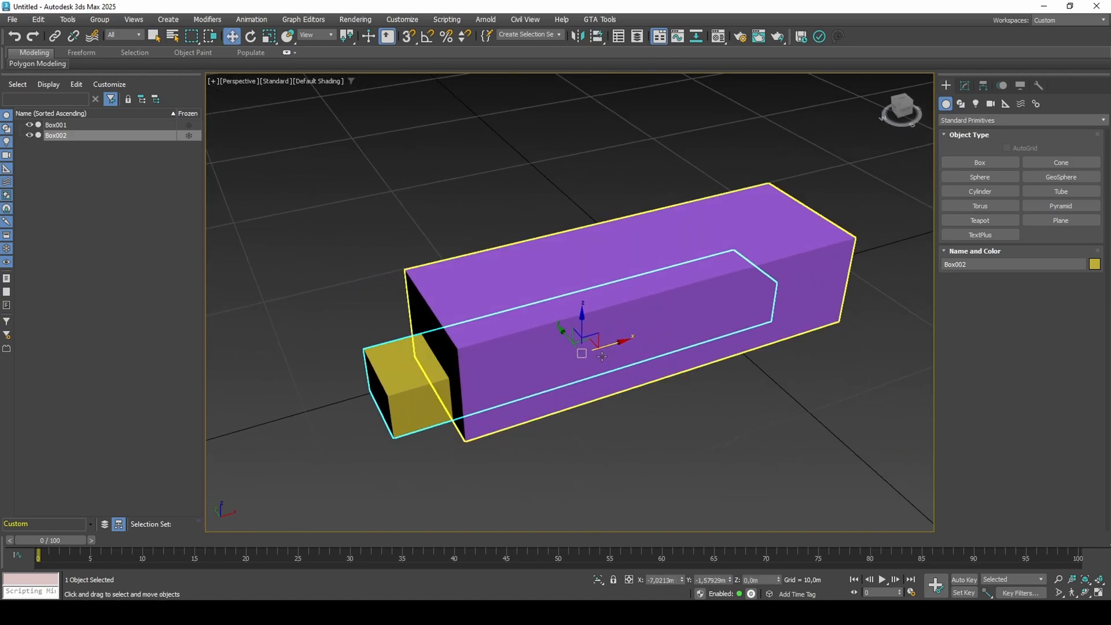
Step: Increase the small box's height to about 3.58 m
alt+middle_drag(608, 347, 668, 307)
click(964, 87)
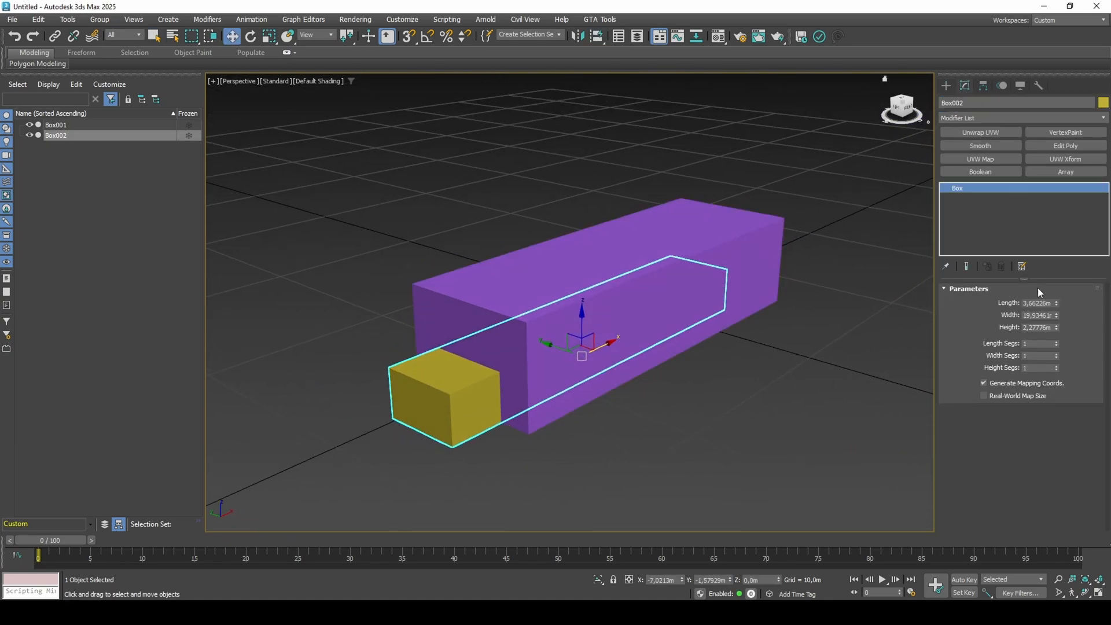
drag(1058, 328, 1065, 298)
alt+middle_drag(724, 335, 752, 332)
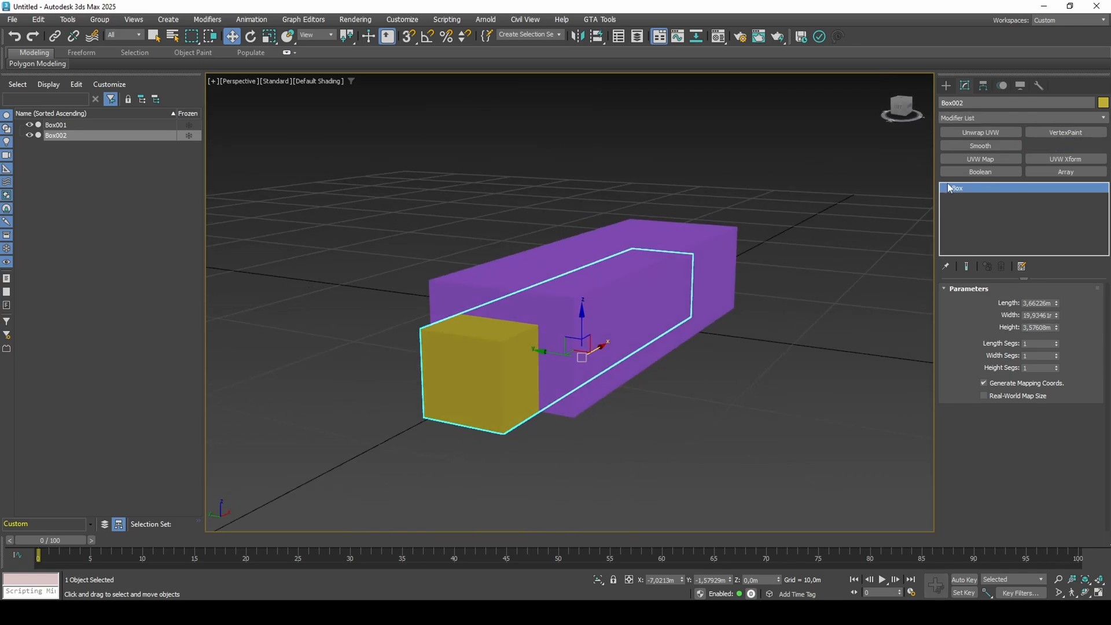
Step: Add an Edit Poly modifier to the small box and select its two long upper edges
click(1066, 145)
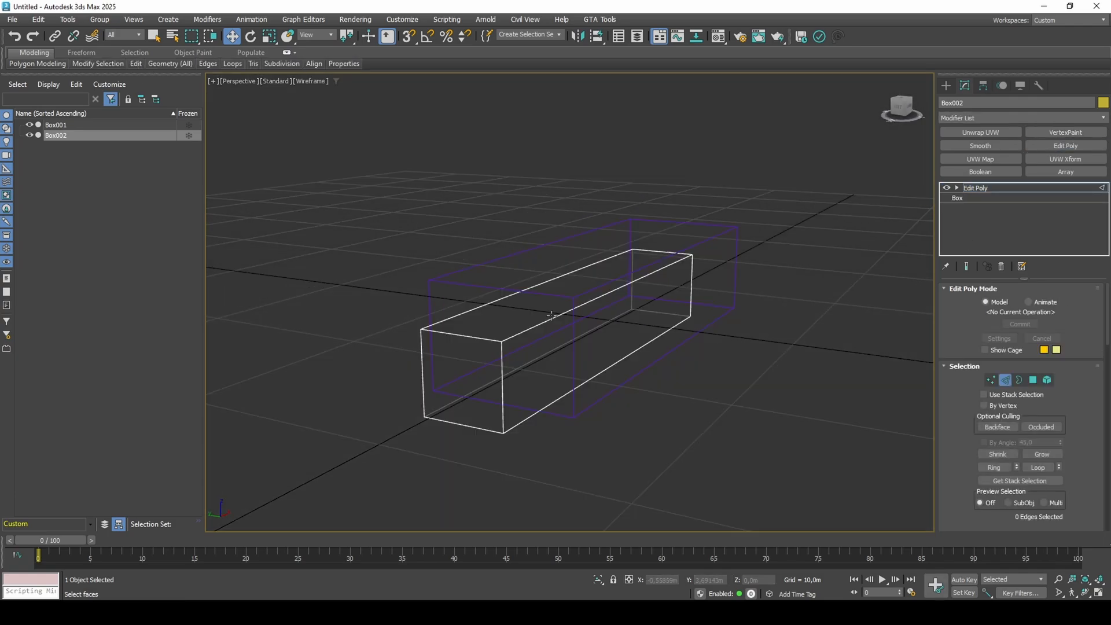
click(551, 317)
ctrl+click(542, 284)
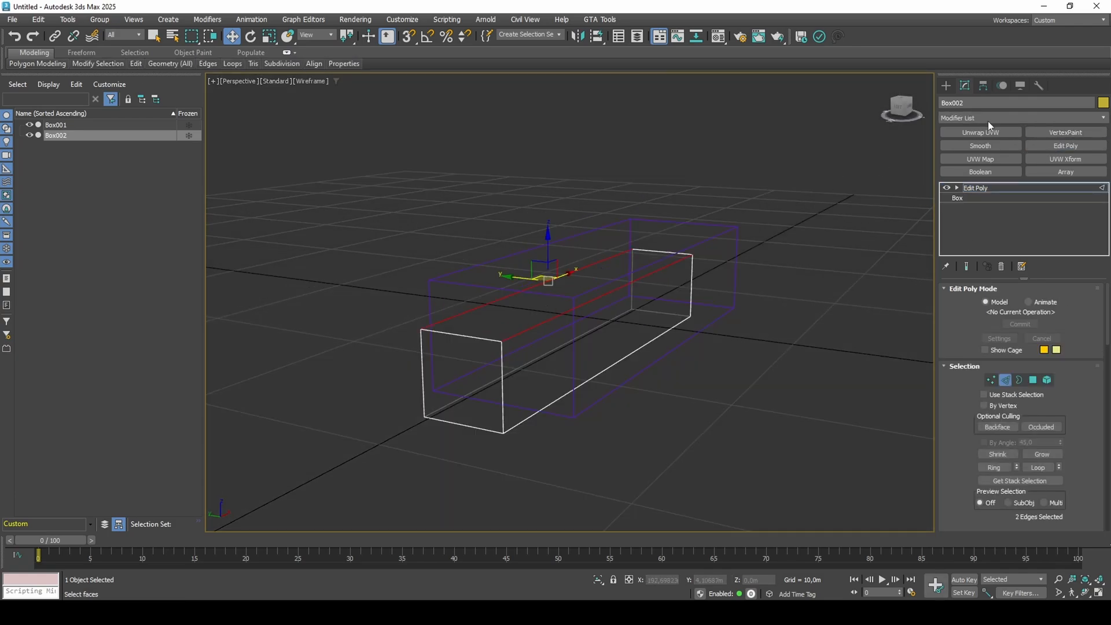
Step: Apply a Chamfer modifier to the selected edges with an amount of 1.38 m and restore the shaded view
click(1019, 119)
text(ch)
click(989, 144)
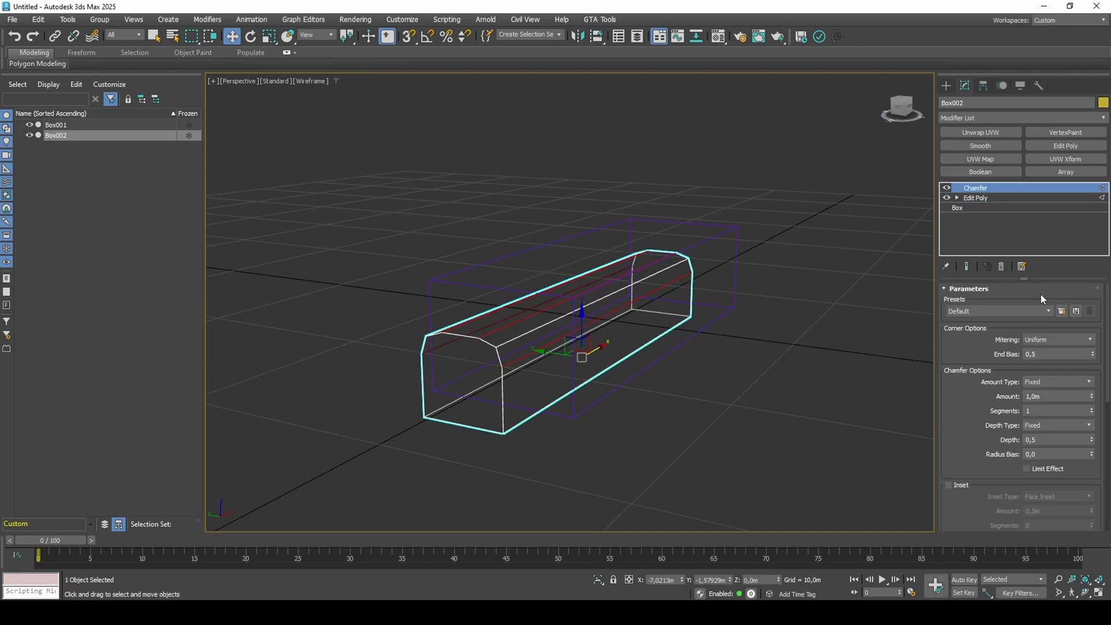
drag(1092, 397, 1098, 374)
alt+middle_drag(774, 354, 797, 349)
key(F3)
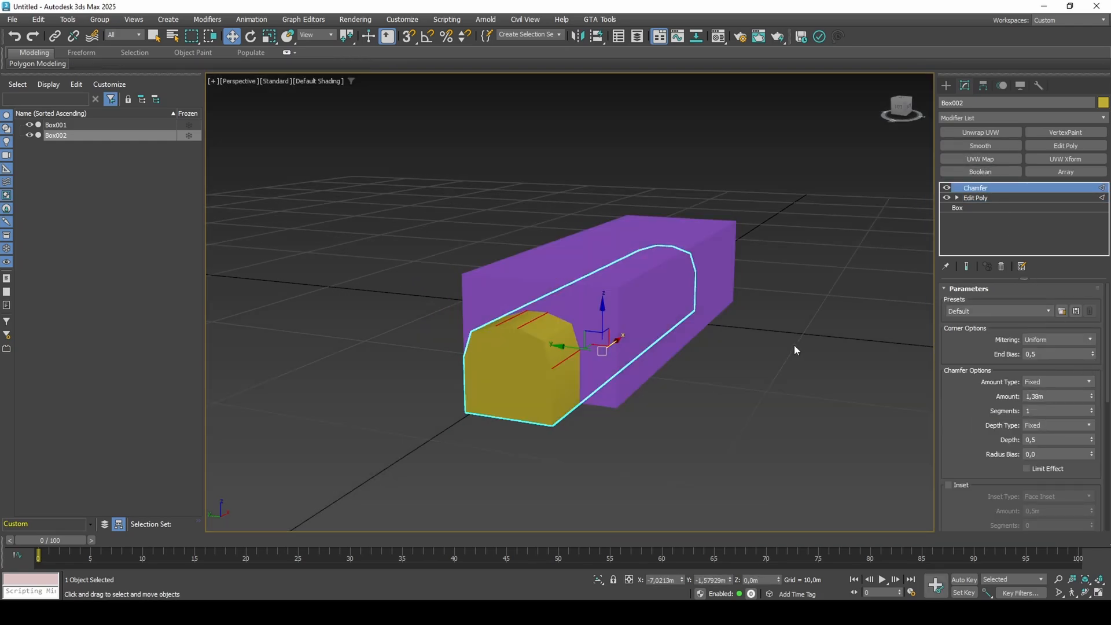
Step: Raise the small box's base height to about 3.90 m with the chamfered end result shown
click(986, 208)
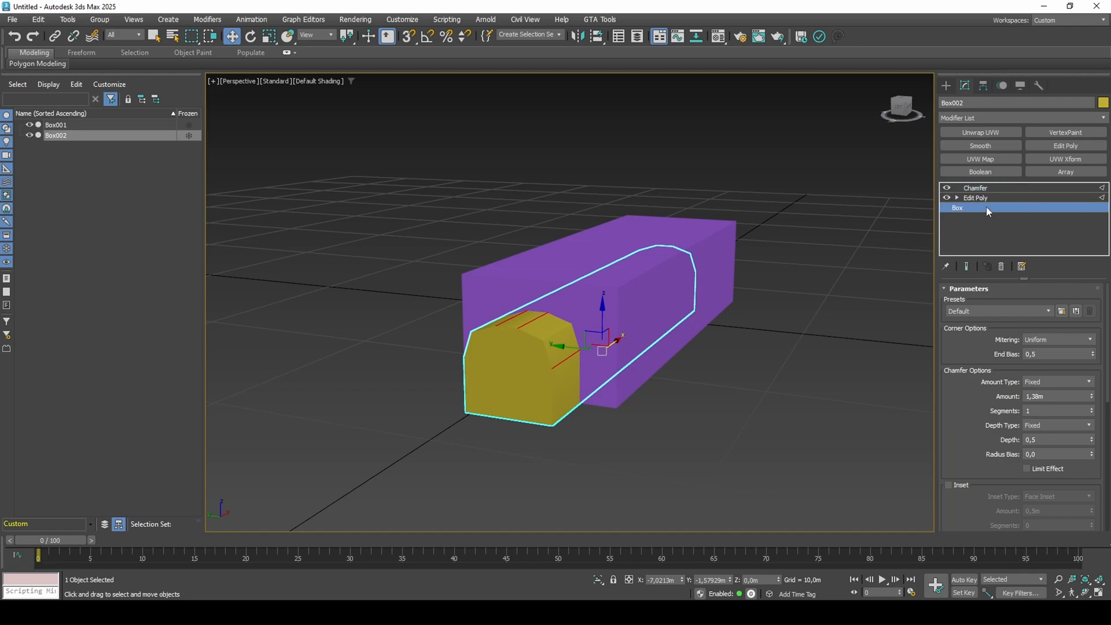
click(968, 266)
drag(1057, 329, 1058, 322)
alt+middle_drag(718, 315, 925, 318)
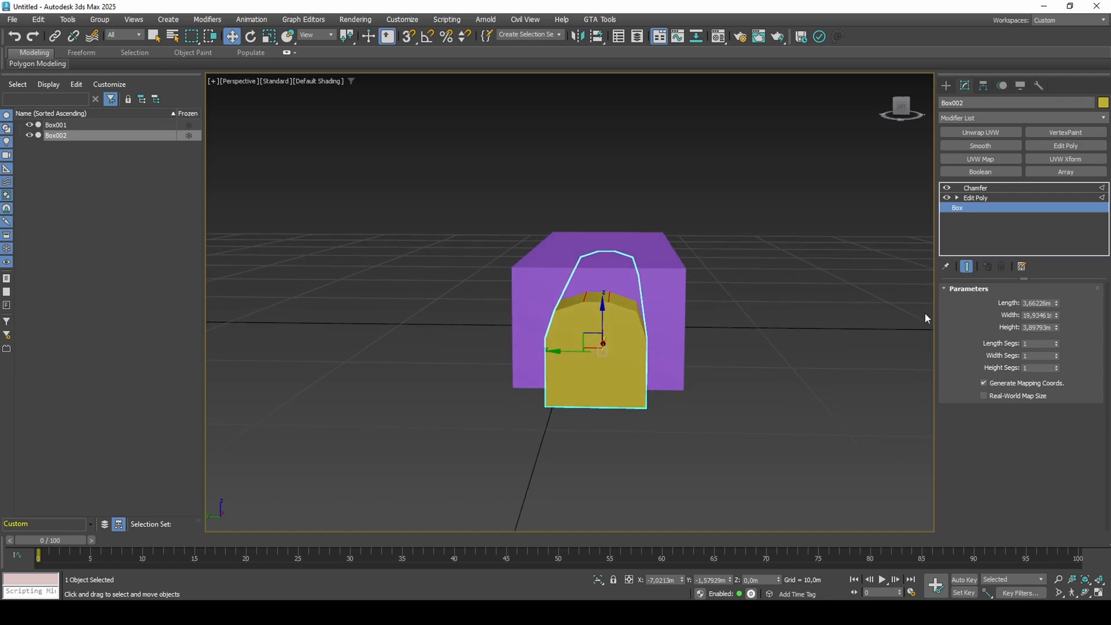
Step: Increase the small box's base length slightly to widen its arched profile, keeping its width as it was
drag(1057, 316, 1060, 317)
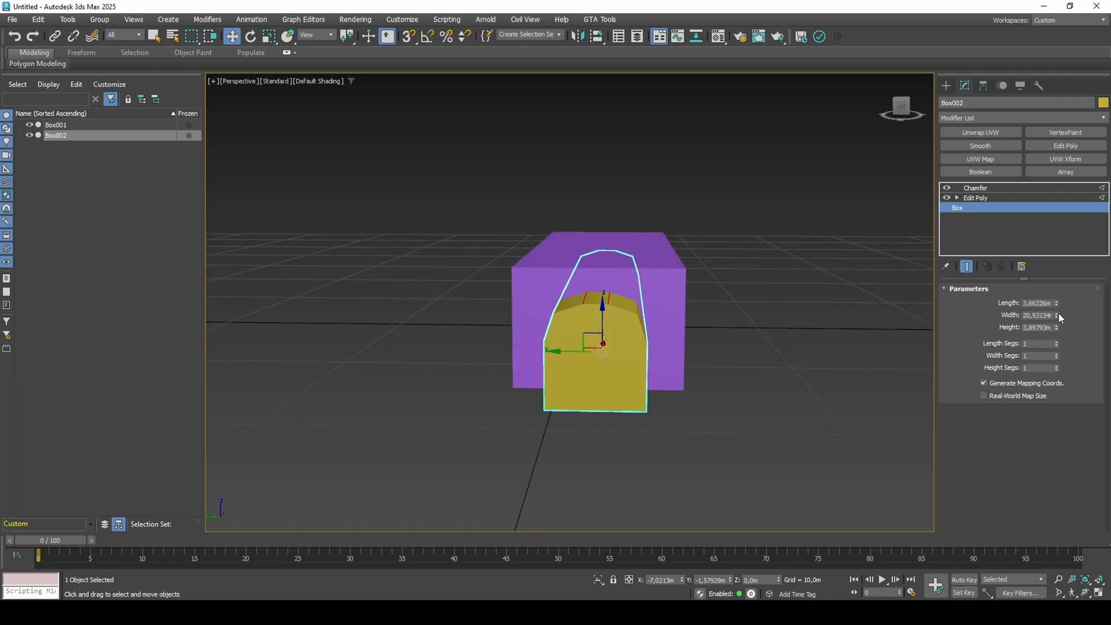
key(ctrl+z)
alt+middle_drag(895, 314, 779, 319)
drag(1059, 303, 1059, 296)
alt+middle_drag(836, 311, 872, 308)
Step: Apply a Boolean modifier to the large box and subtract the chamfered box to form a tunnel
click(713, 300)
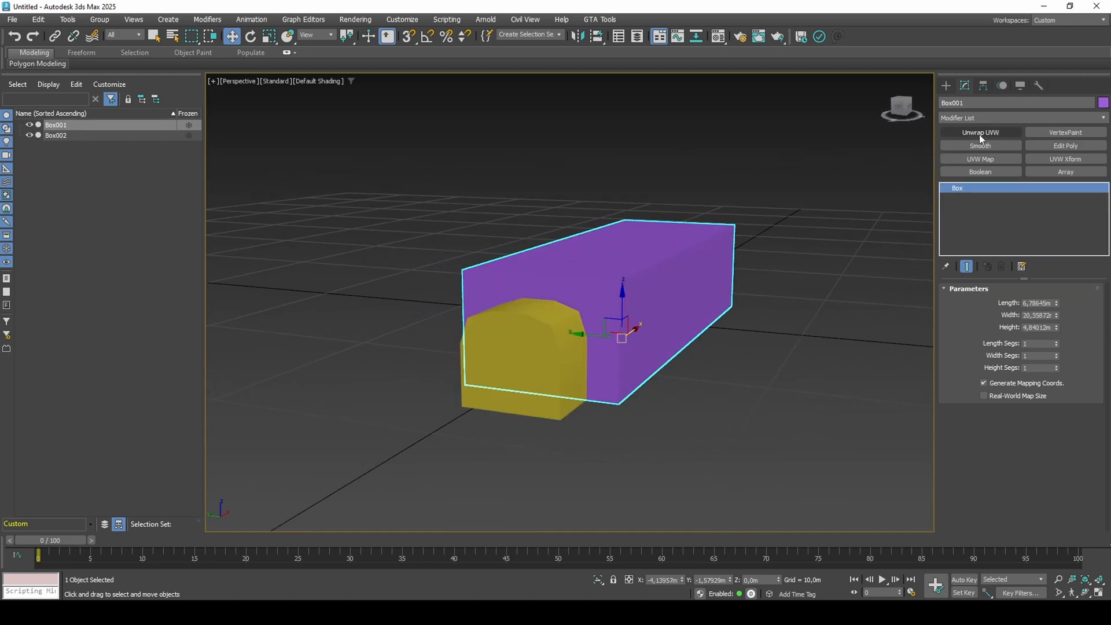
key(q)
click(982, 118)
text(b)
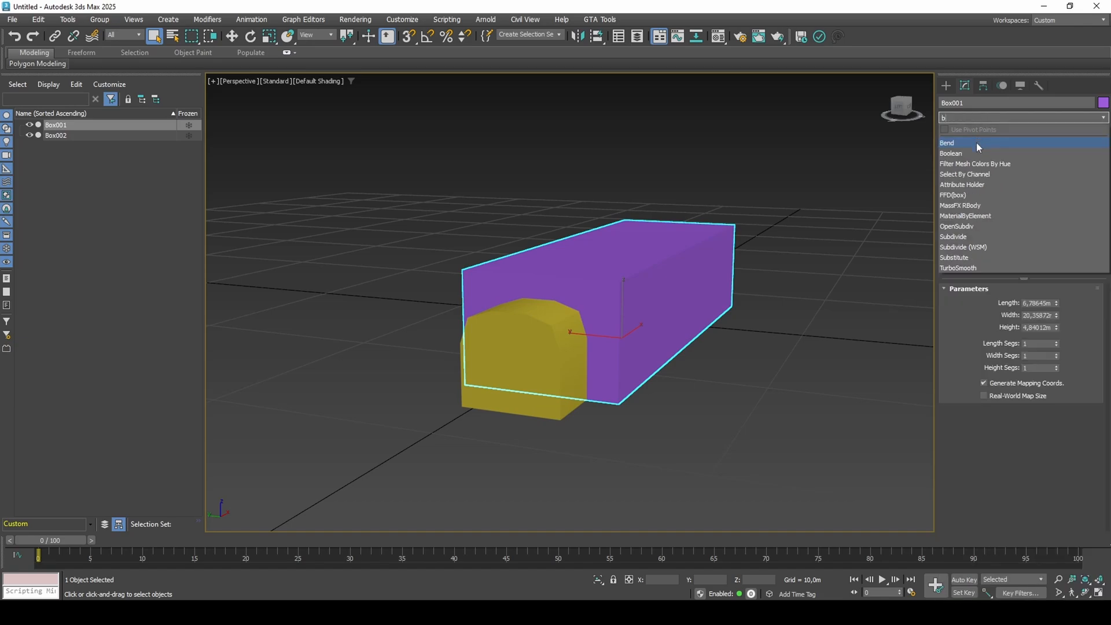
key(Return)
click(1073, 302)
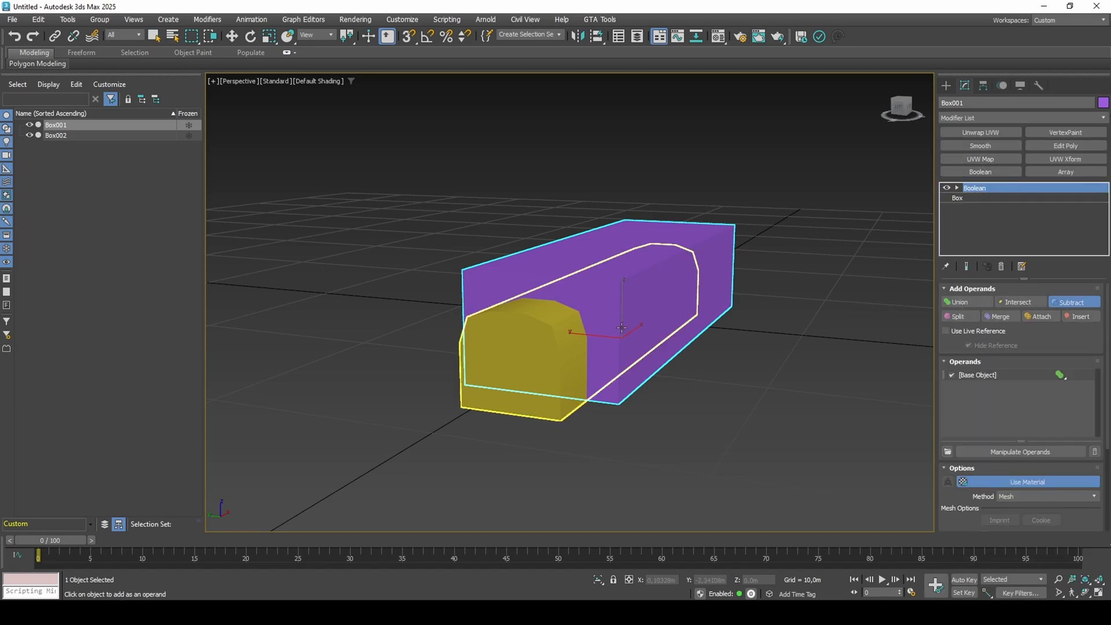
click(521, 349)
mouse_move(521, 349)
alt+middle_down()
mouse_move(588, 332)
mouse_move(618, 342)
mouse_move(648, 323)
mouse_move(660, 266)
mouse_move(650, 330)
mouse_move(639, 334)
alt+middle_up()
key(F4)
key(F4)
key(w)
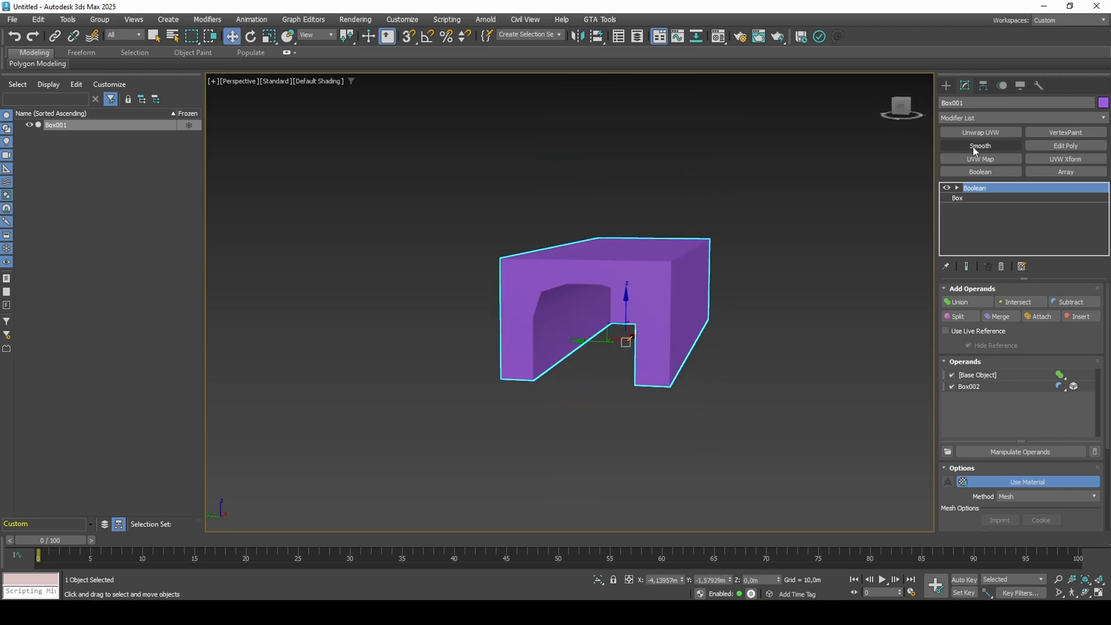
Step: Add an Unwrap UVW modifier to the tunnel, open the UV editor and switch to map channel 2
click(991, 134)
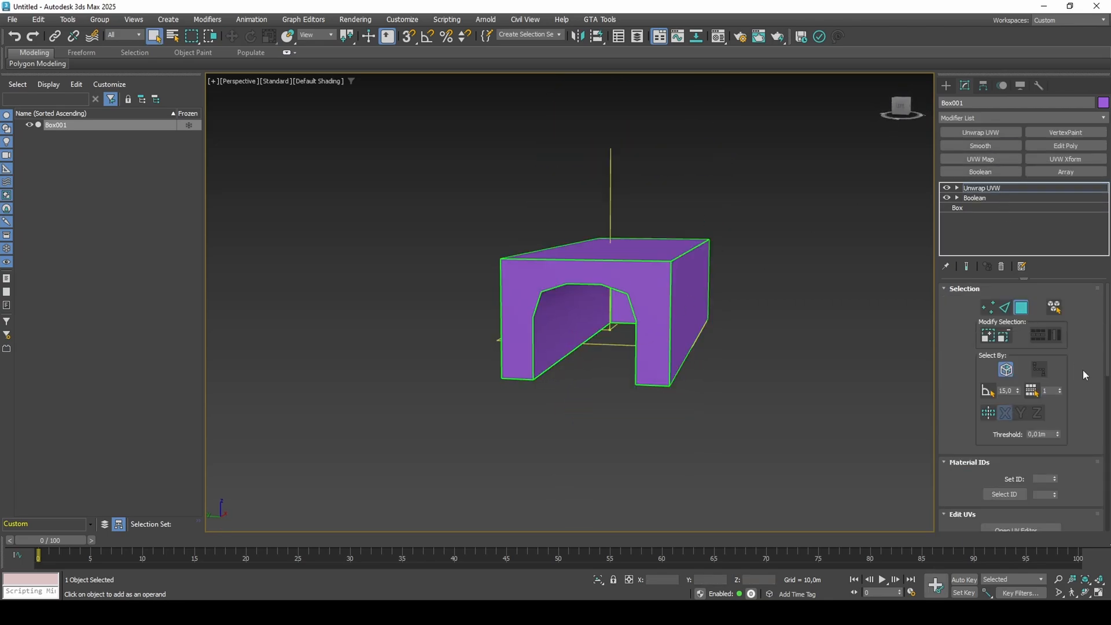
scroll(1075, 431, down, 3)
scroll(1074, 431, down, 1)
click(1055, 392)
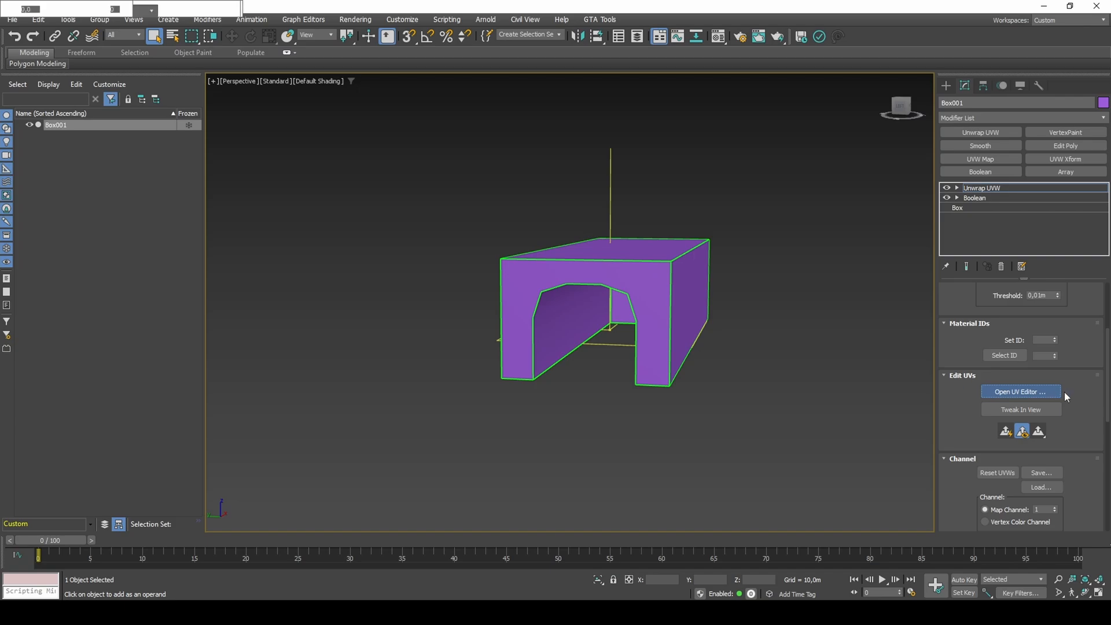
scroll(1072, 404, down, 1)
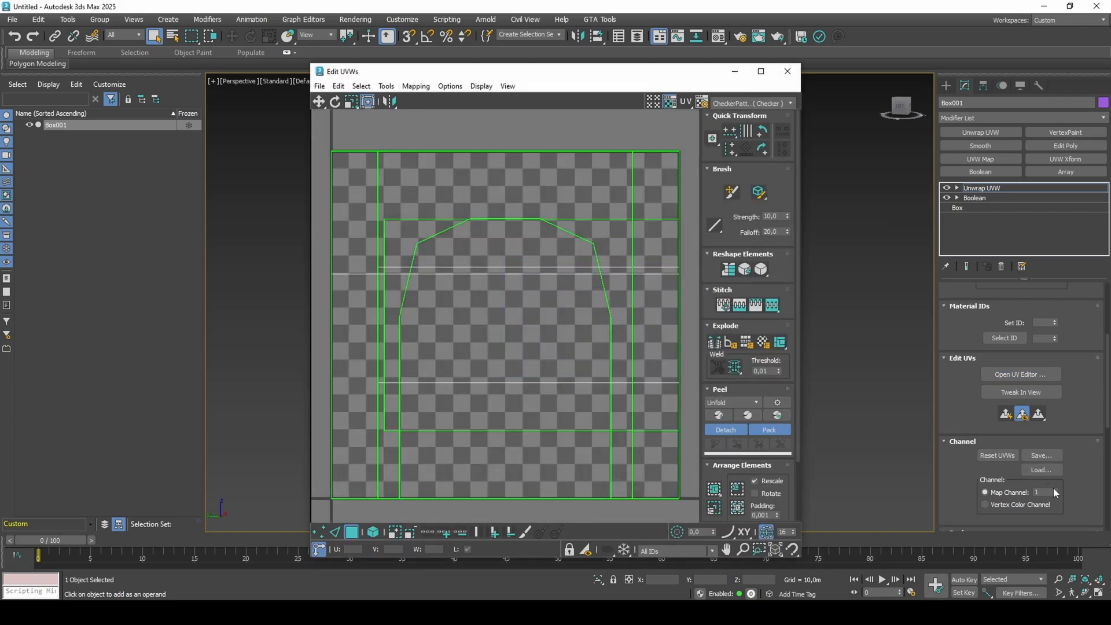
click(1054, 490)
click(494, 349)
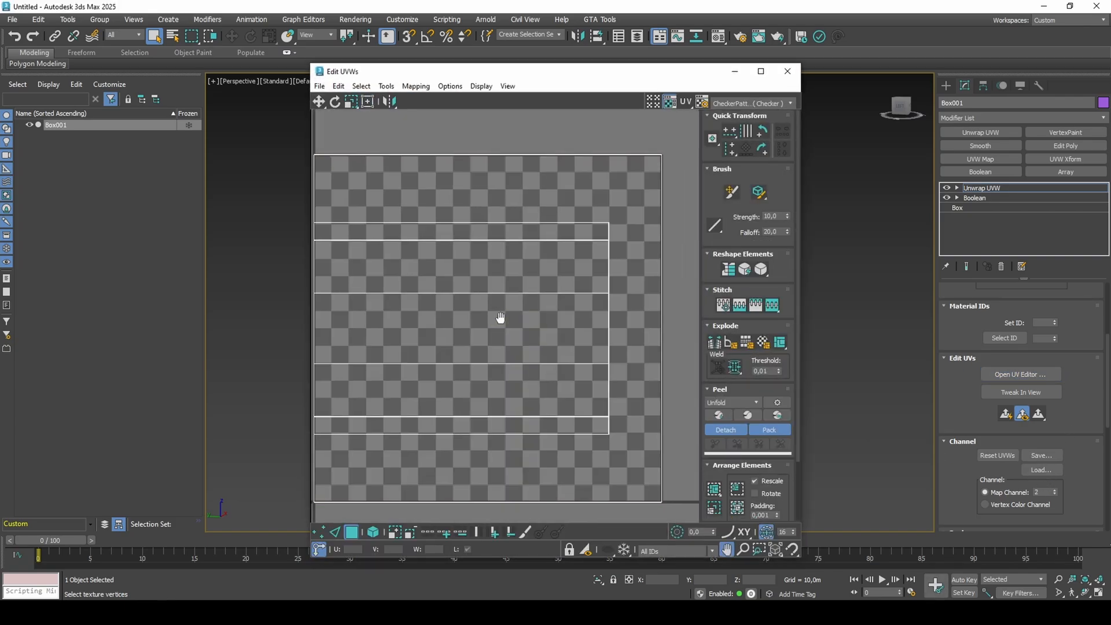
Step: Flatten-map all the tunnel's UVs with a spacing of 0.02 and close the UV editor
middle_drag(501, 318, 492, 322)
middle_drag(566, 253, 654, 269)
key(ctrl+a)
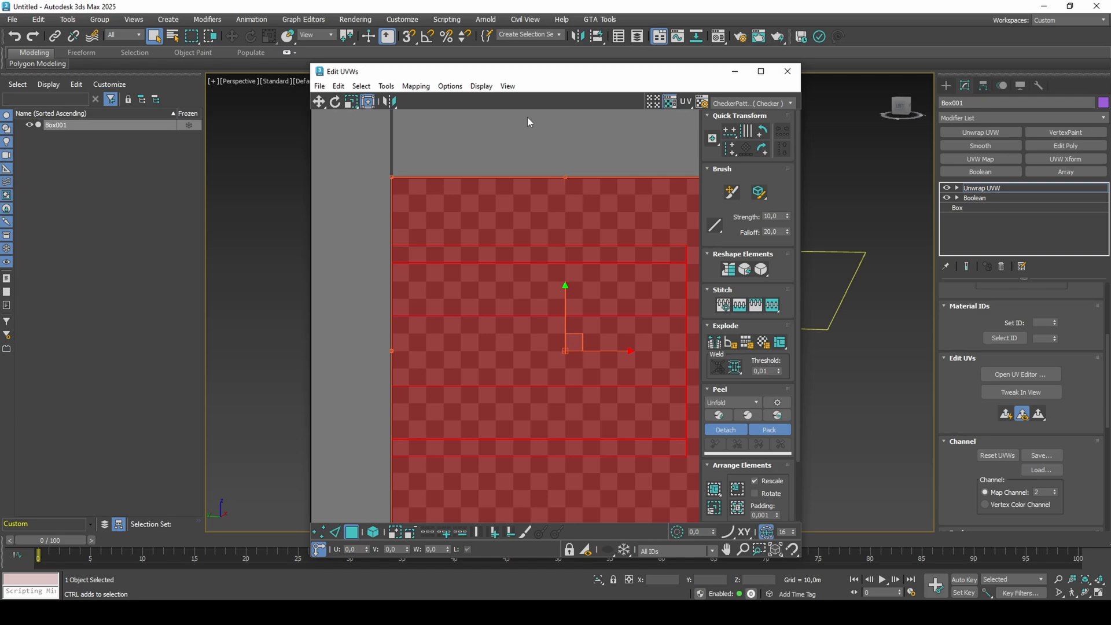
click(416, 85)
click(441, 102)
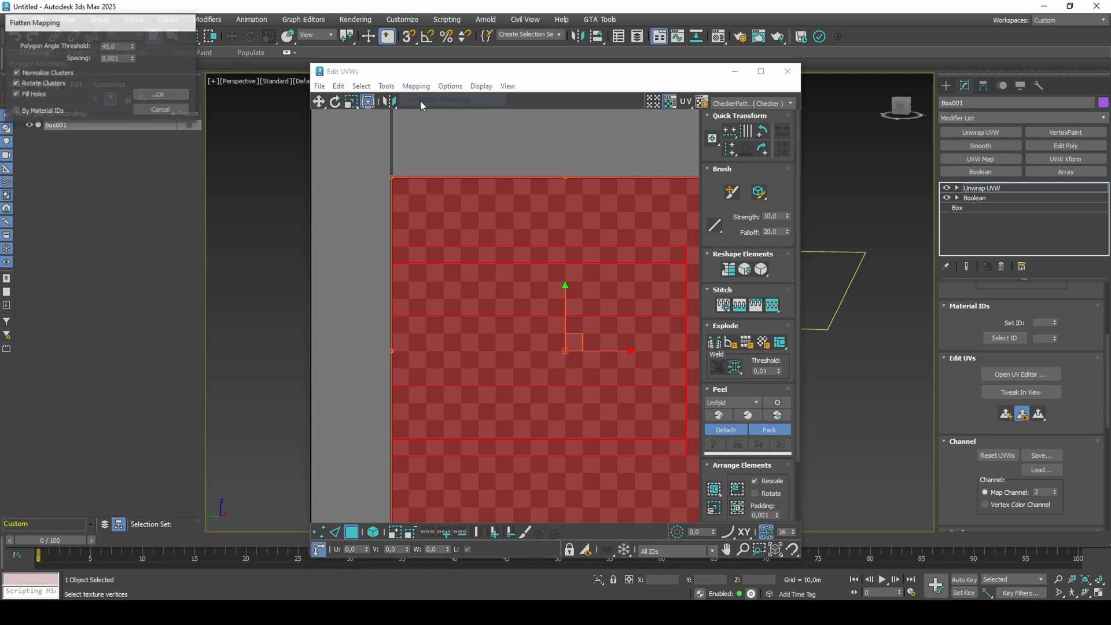
double_click(118, 58)
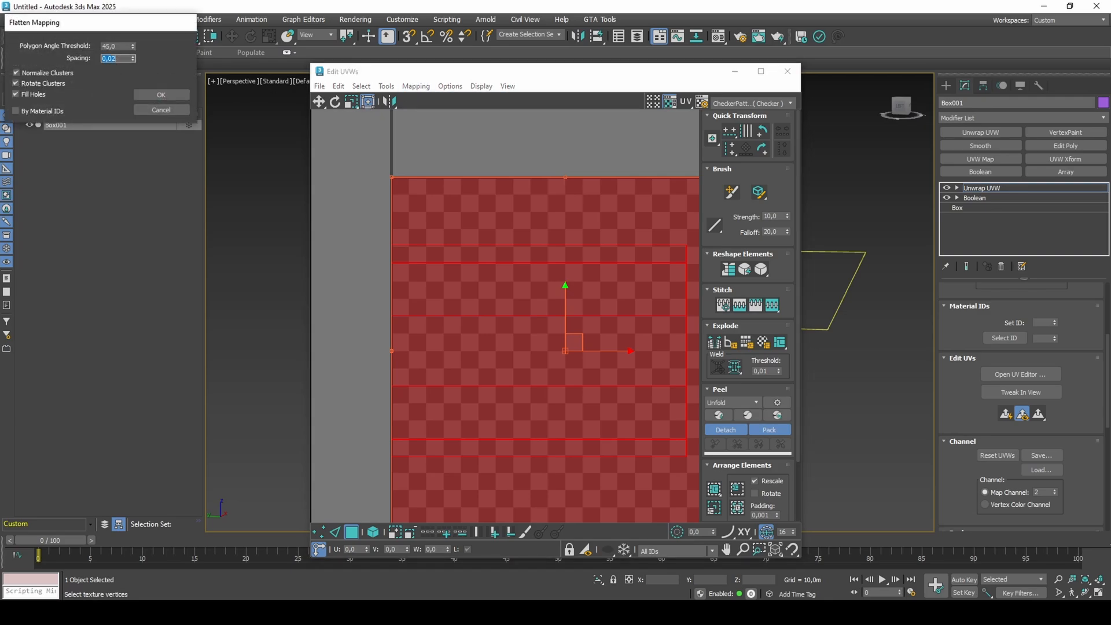
click(161, 94)
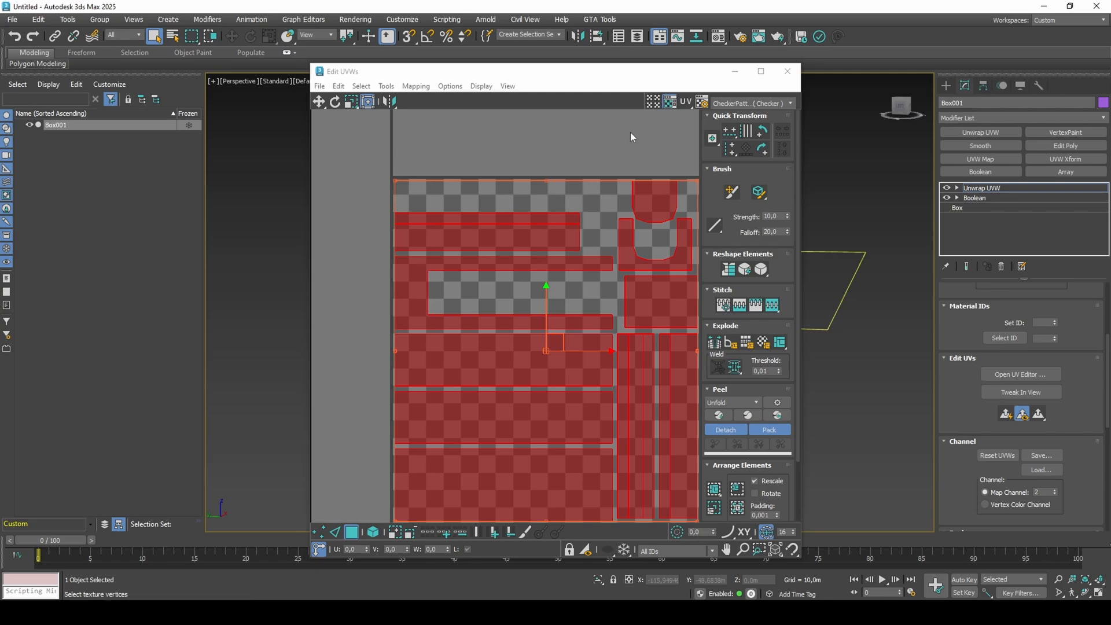
click(972, 188)
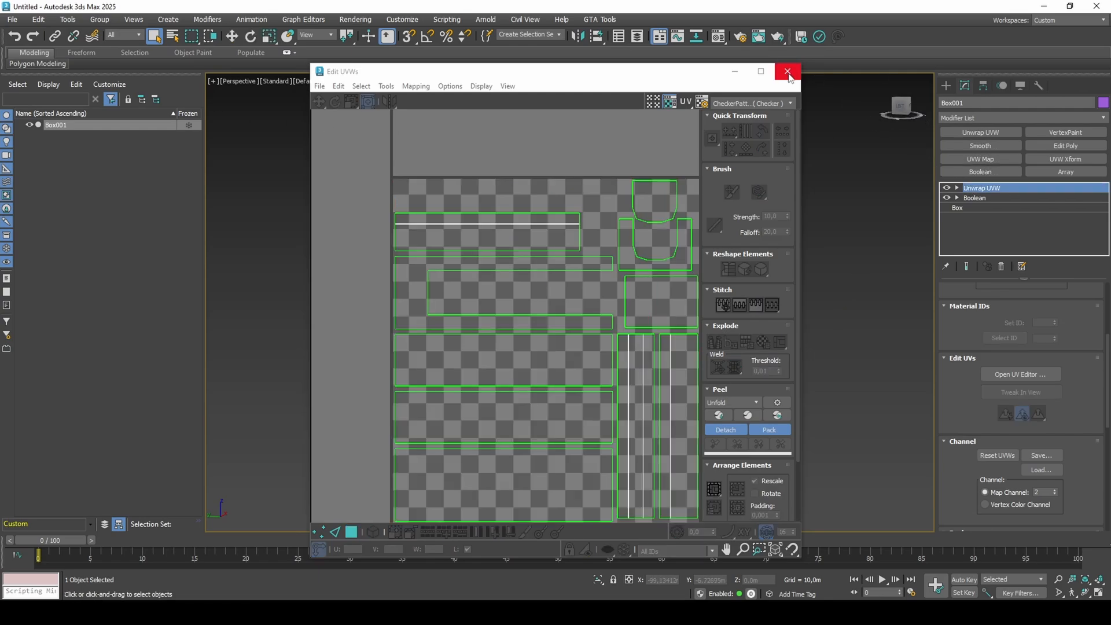
click(788, 72)
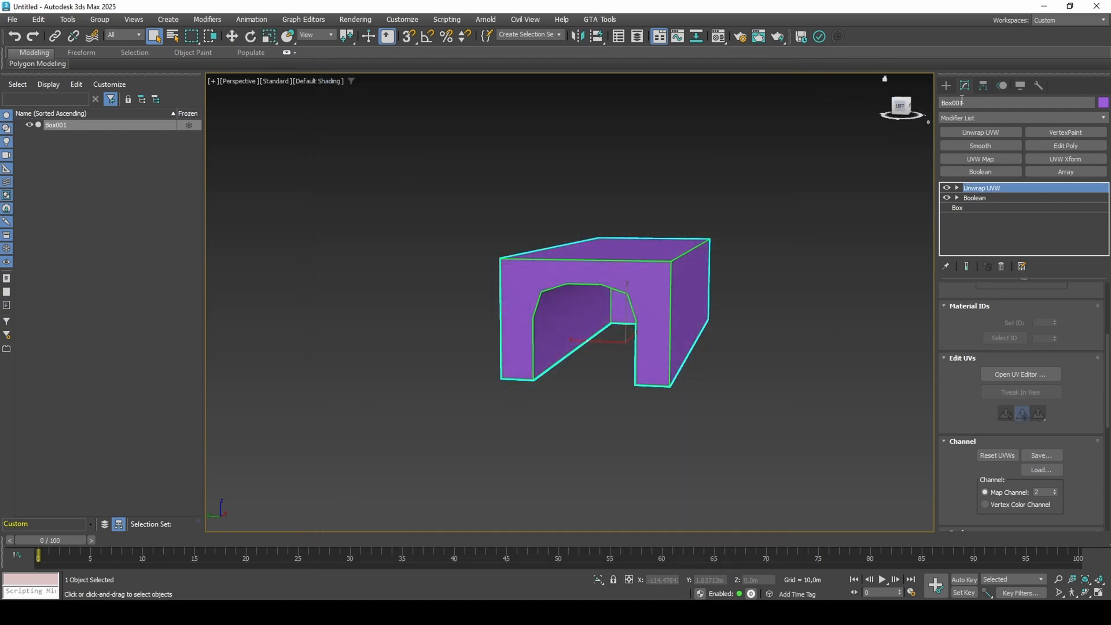
Step: Draw a rectangular ground plane around the tunnel's footprint and shift it towards the tunnel's front opening
click(947, 86)
click(1061, 221)
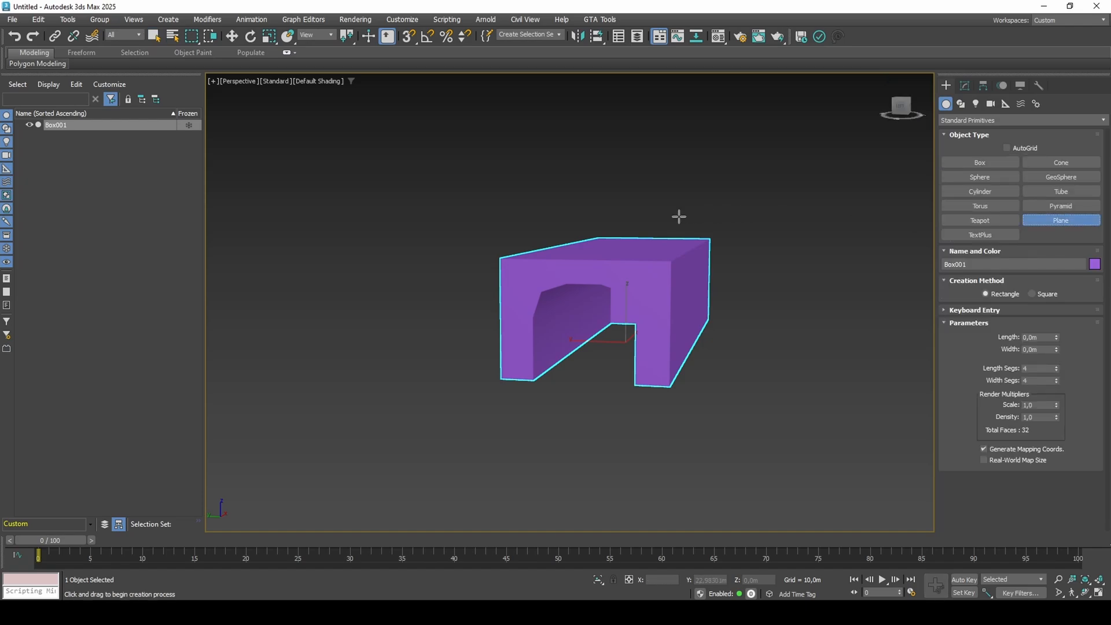
alt+middle_drag(680, 216, 675, 268)
scroll(613, 285, down, 4)
click(484, 455)
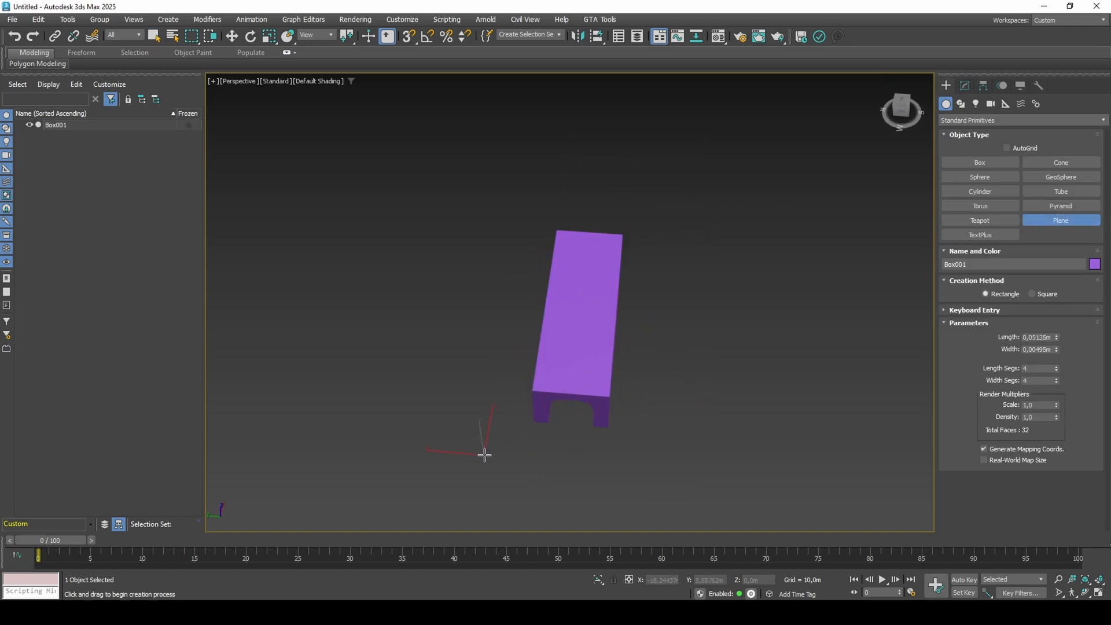
drag(485, 455, 657, 218)
alt+middle_drag(655, 229, 598, 265)
right_click(595, 306)
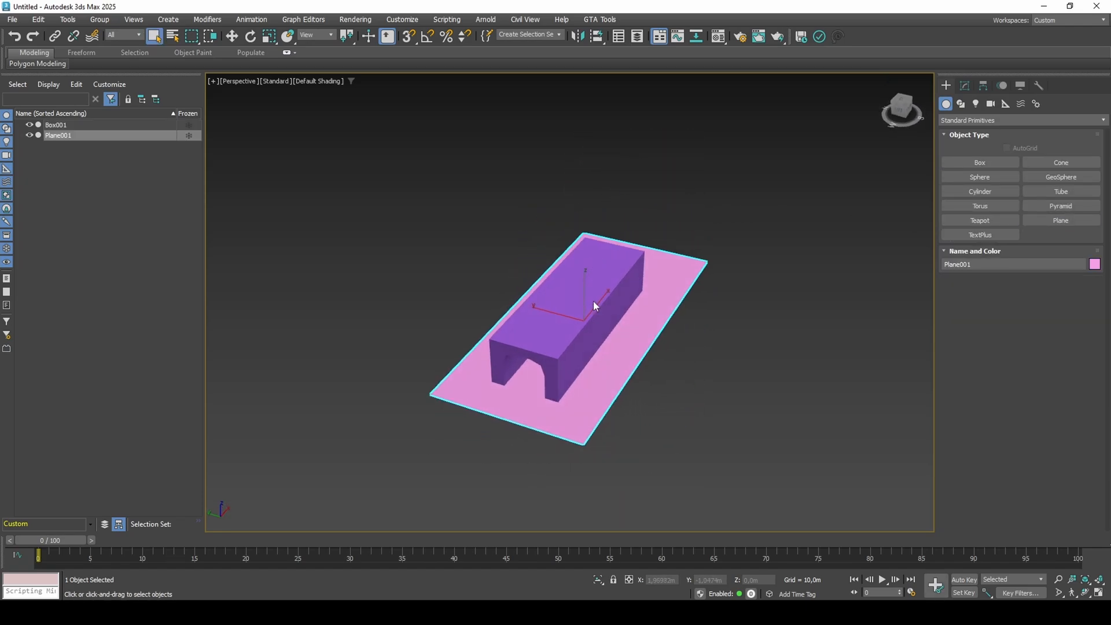
key(w)
drag(595, 304, 584, 318)
alt+middle_drag(601, 297, 602, 292)
Step: Reduce the plane to 1 length and 1 width segment and resize it to about 18.88 by 29.61 m
click(967, 88)
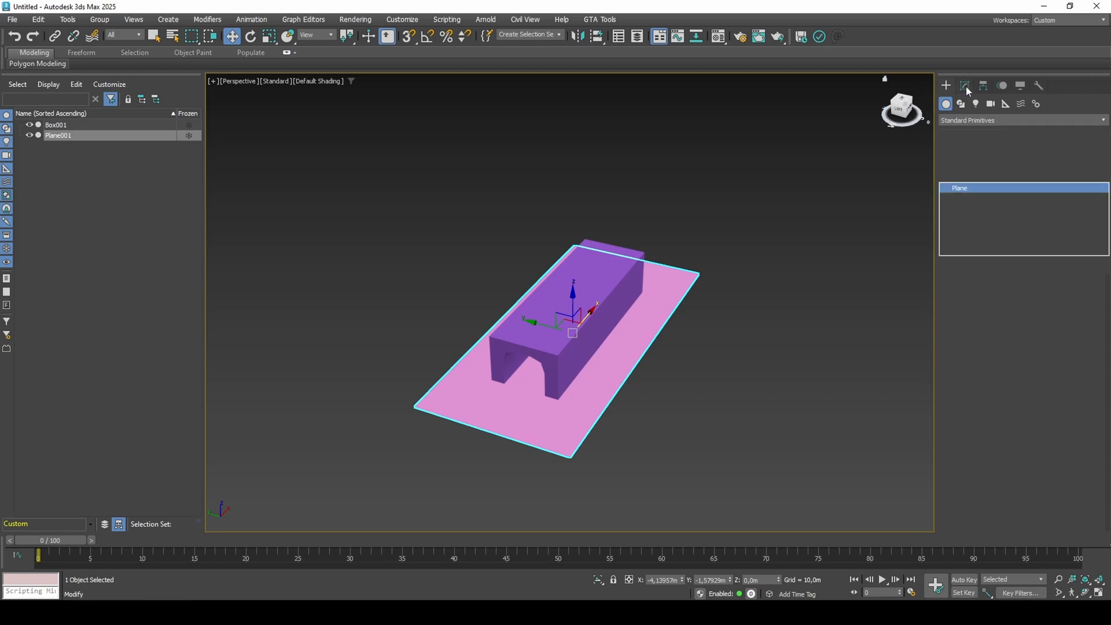
alt+middle_drag(678, 296, 614, 304)
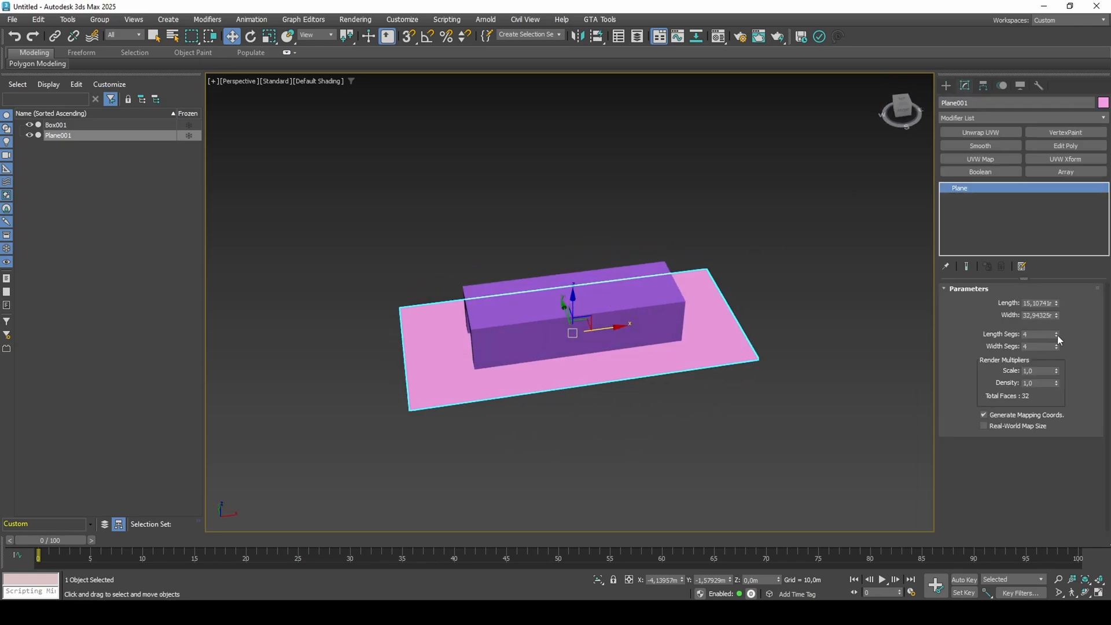
right_click(1058, 335)
right_click(1057, 347)
mouse_move(1057, 315)
mouse_down()
mouse_move(1057, 331)
mouse_move(1058, 294)
mouse_move(1059, 312)
mouse_up()
drag(1060, 312, 1060, 314)
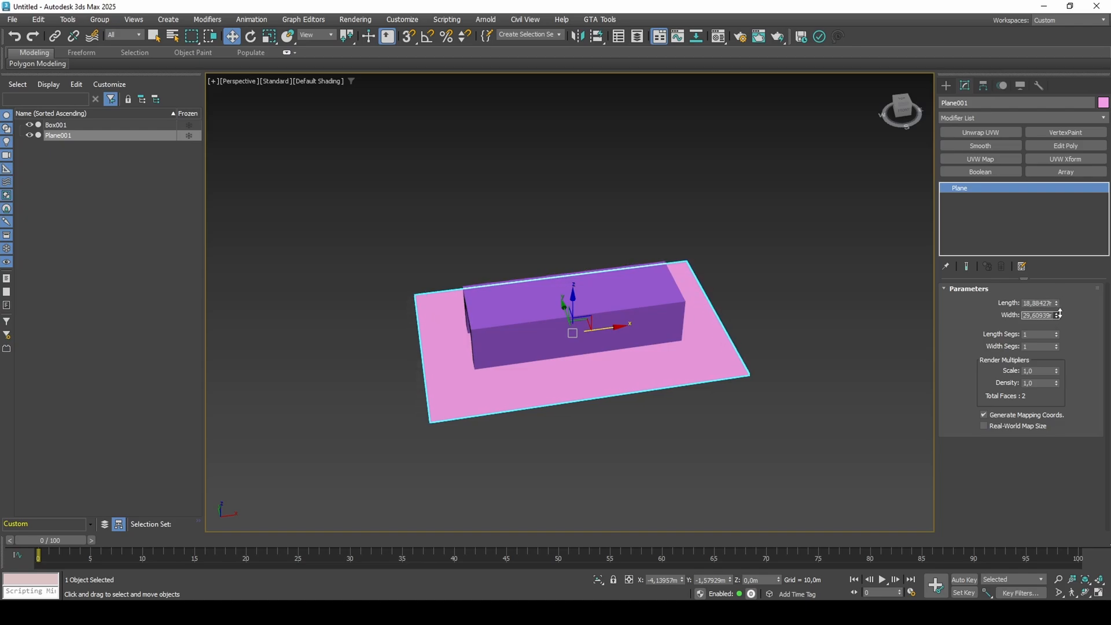
Step: Move the ground plane to about X -1.66 m, Y 0.73 m so the tunnel sits roughly centred on it
click(589, 329)
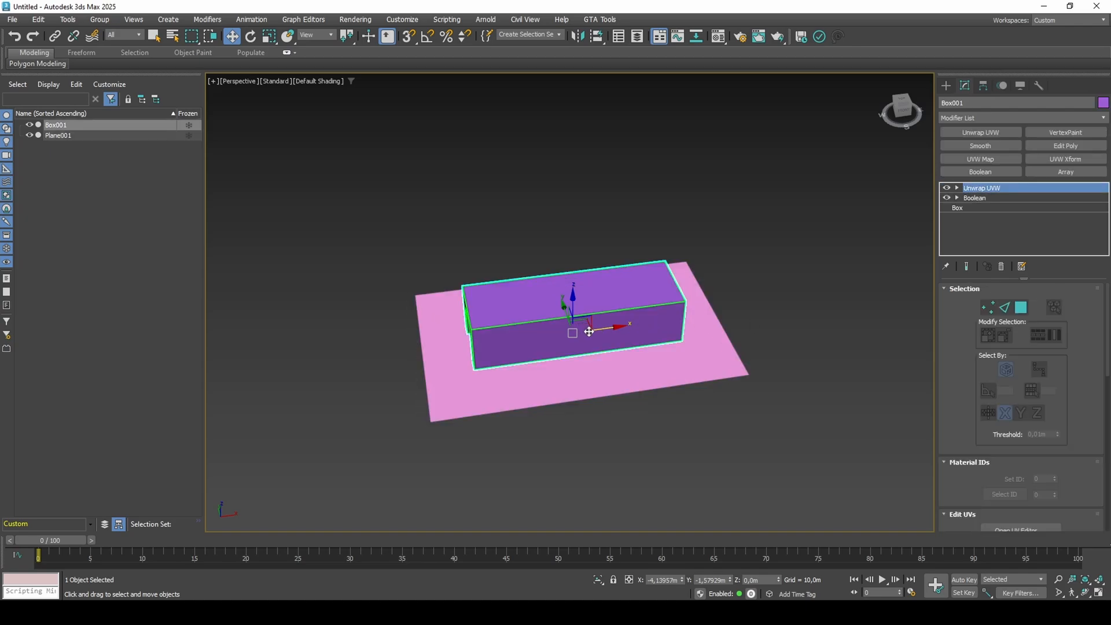
click(590, 328)
alt+middle_drag(591, 326, 630, 342)
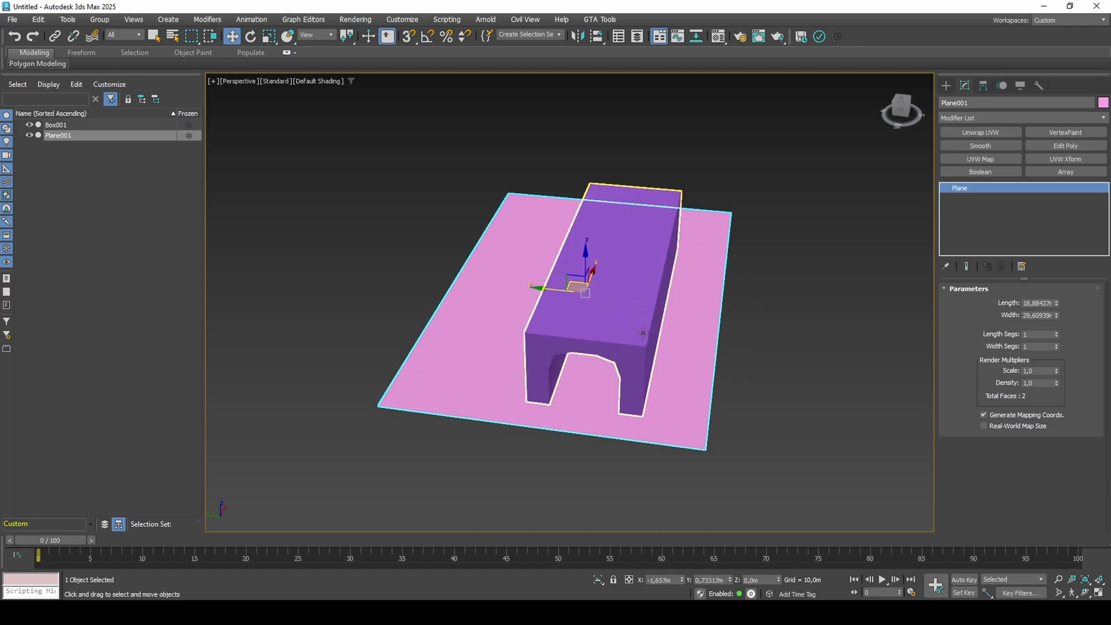
Step: Make the viewport illuminate with scene lights and turn on its shadow display
click(286, 86)
mouse_move(408, 176)
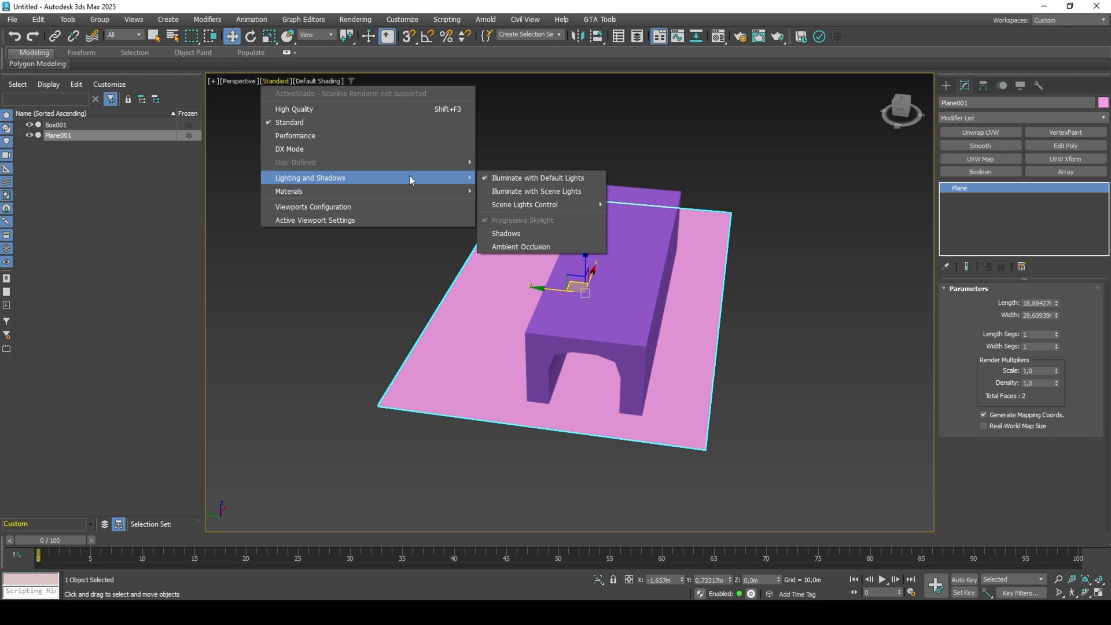
click(529, 193)
click(286, 82)
mouse_move(472, 178)
click(520, 233)
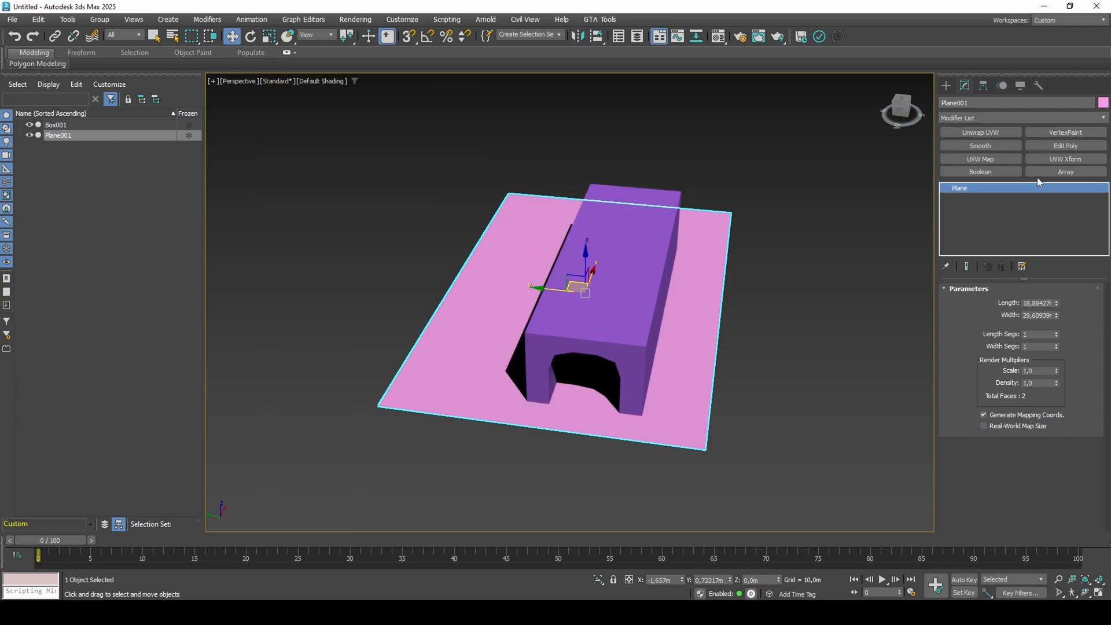
Step: Add a UVW Map modifier to the ground plane and set its map channel to 2
click(1012, 158)
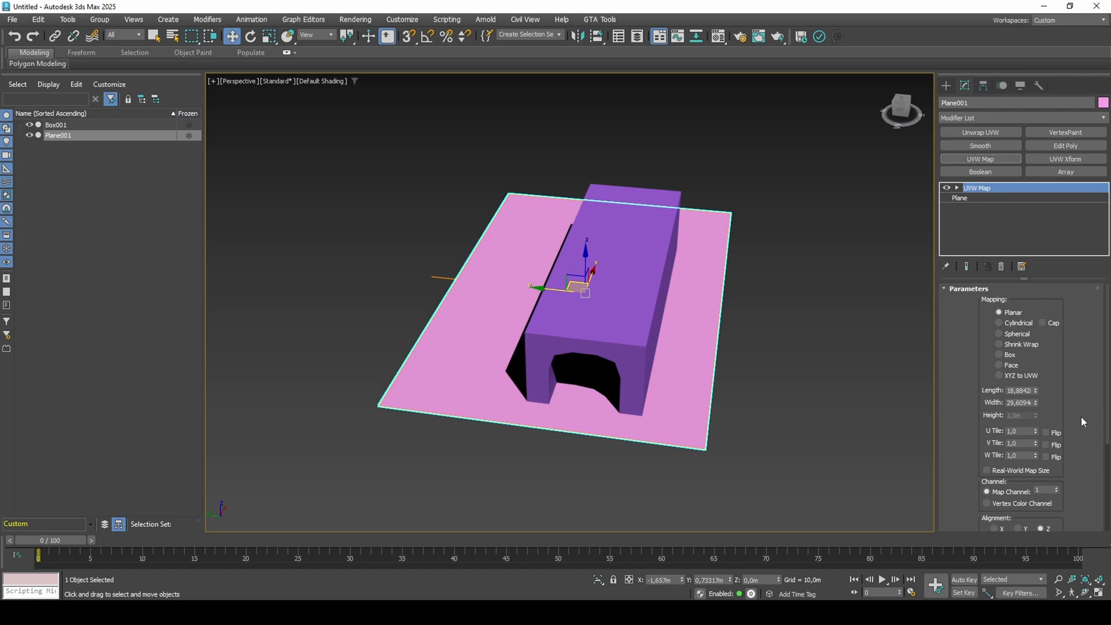
scroll(1081, 417, down, 1)
click(1056, 435)
scroll(1066, 400, up, 1)
Step: Create a standard Target Direct light in front of the tunnel, aimed at its entrance
click(947, 85)
click(977, 105)
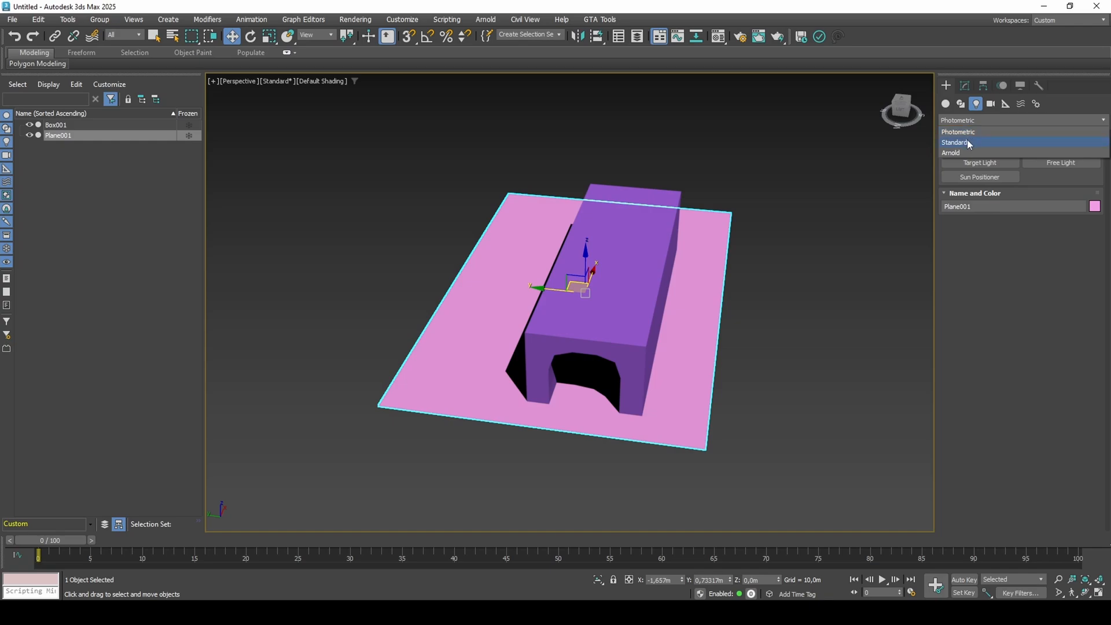
click(980, 177)
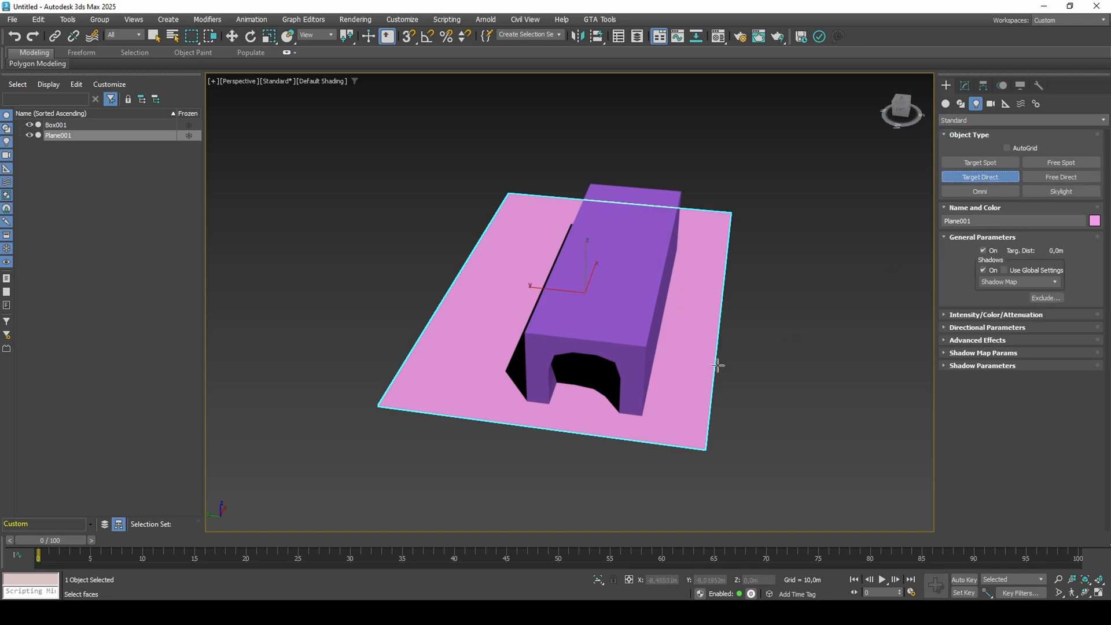
scroll(664, 342, down, 3)
drag(621, 317, 590, 300)
key(ctrl+z)
Step: Raise and move the direct light beside the tunnel, to about X -28.29, Y -19.00, Z 19.78 m
key(w)
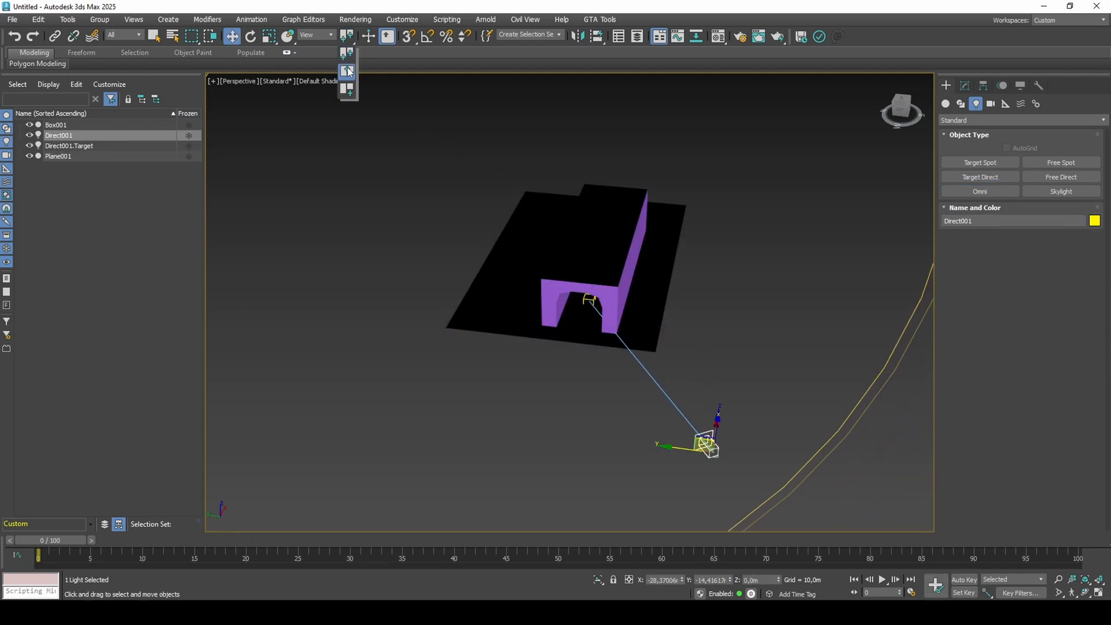
drag(349, 64, 349, 60)
alt+middle_drag(703, 351, 746, 331)
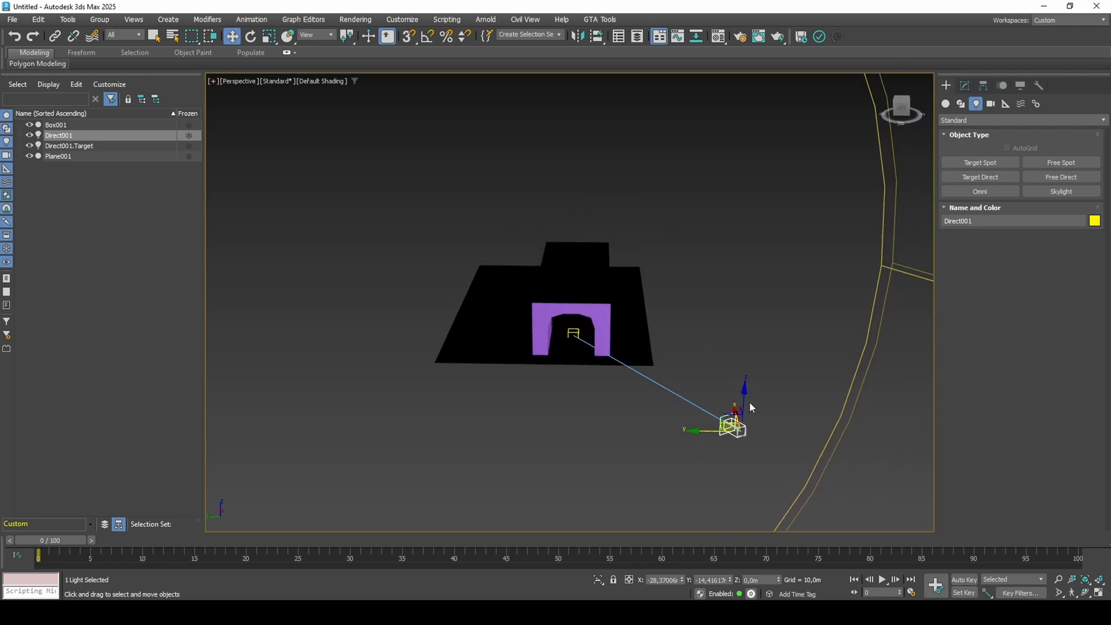
drag(745, 406, 749, 216)
alt+middle_drag(749, 216, 725, 332)
drag(725, 332, 830, 290)
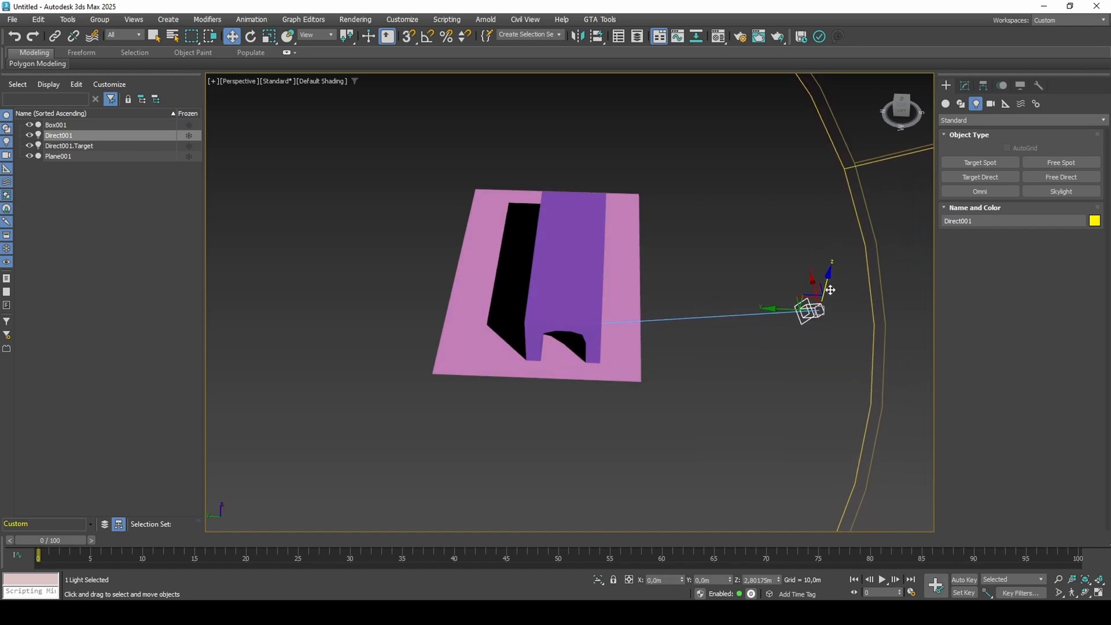
Step: Assign the 01 - Default material to both the tunnel and the ground plane, leaving the Material Editor closed
click(969, 87)
alt+middle_drag(788, 285, 777, 267)
key(m)
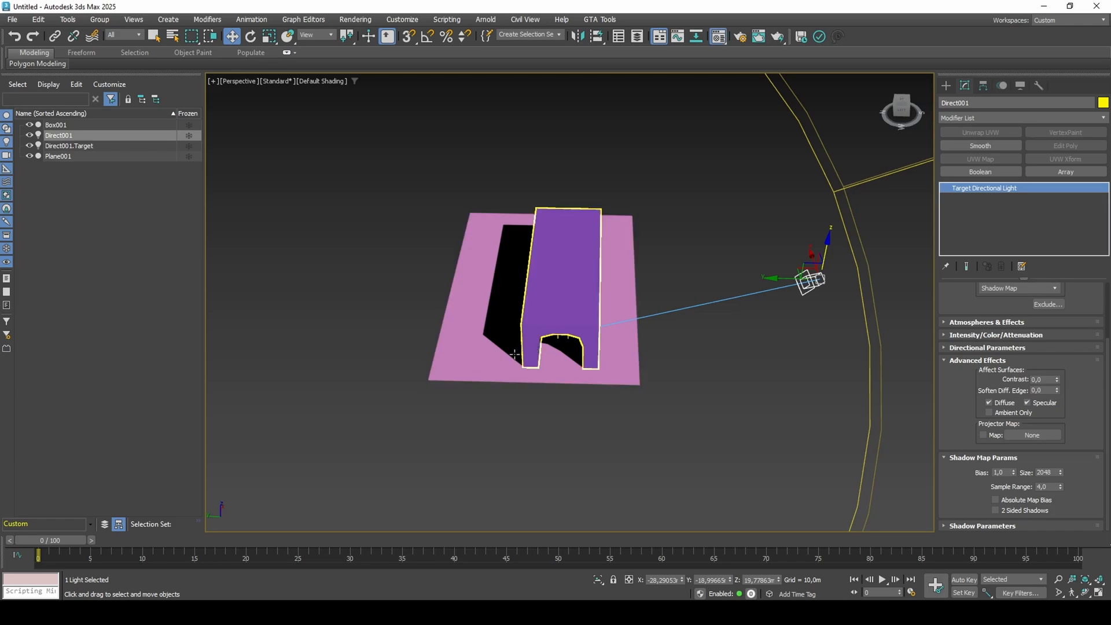
drag(409, 169, 575, 224)
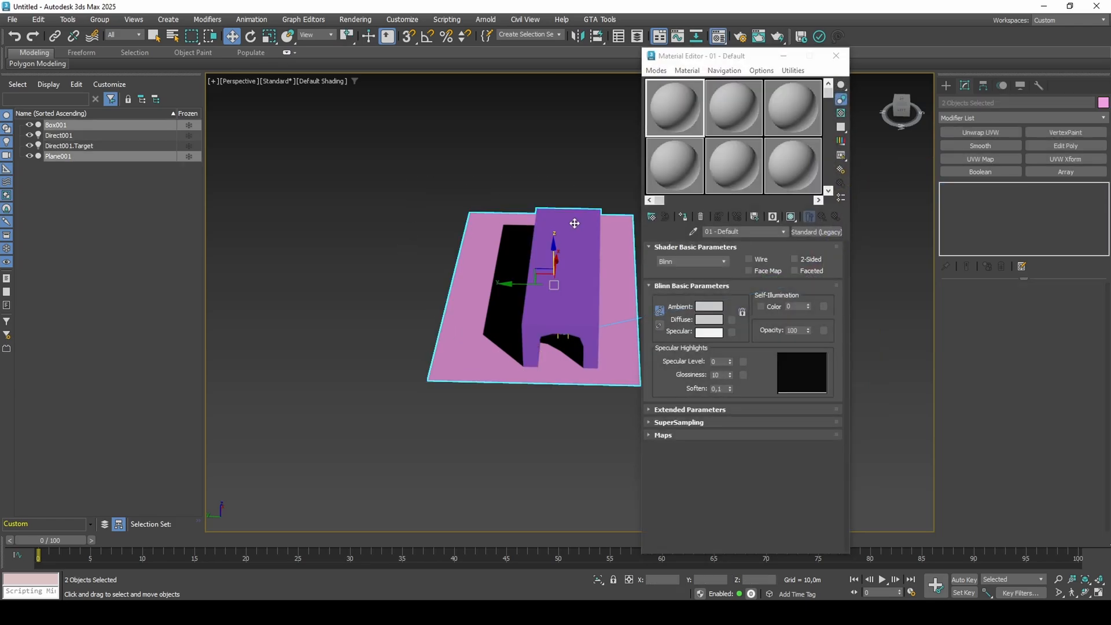
click(685, 218)
click(836, 56)
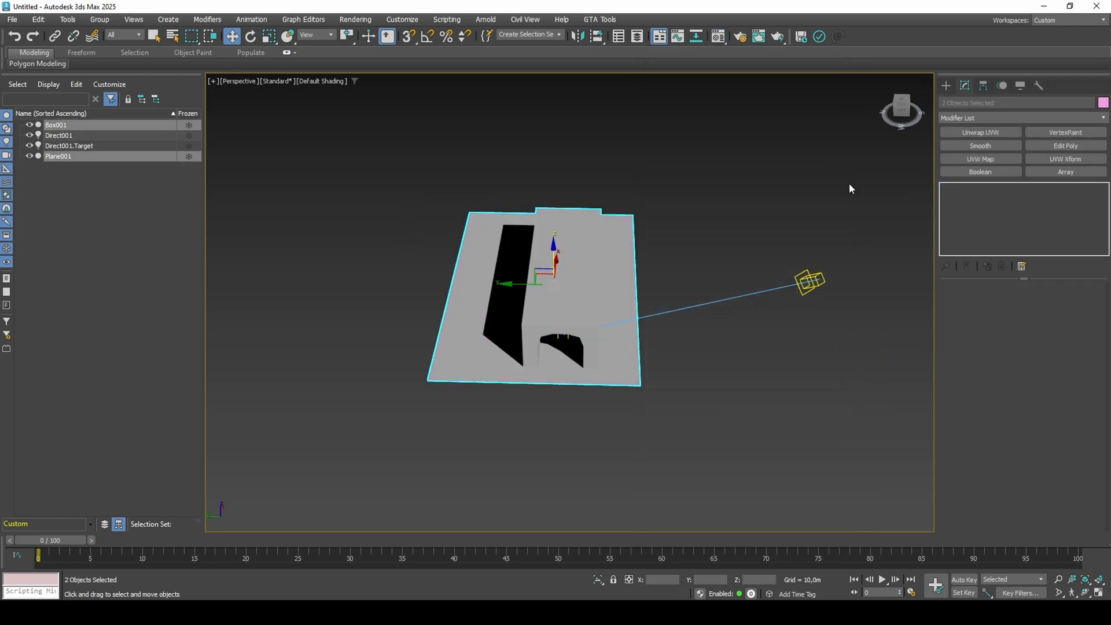
Step: Change the direct light's shadow type to Adv. Ray Traced
click(810, 282)
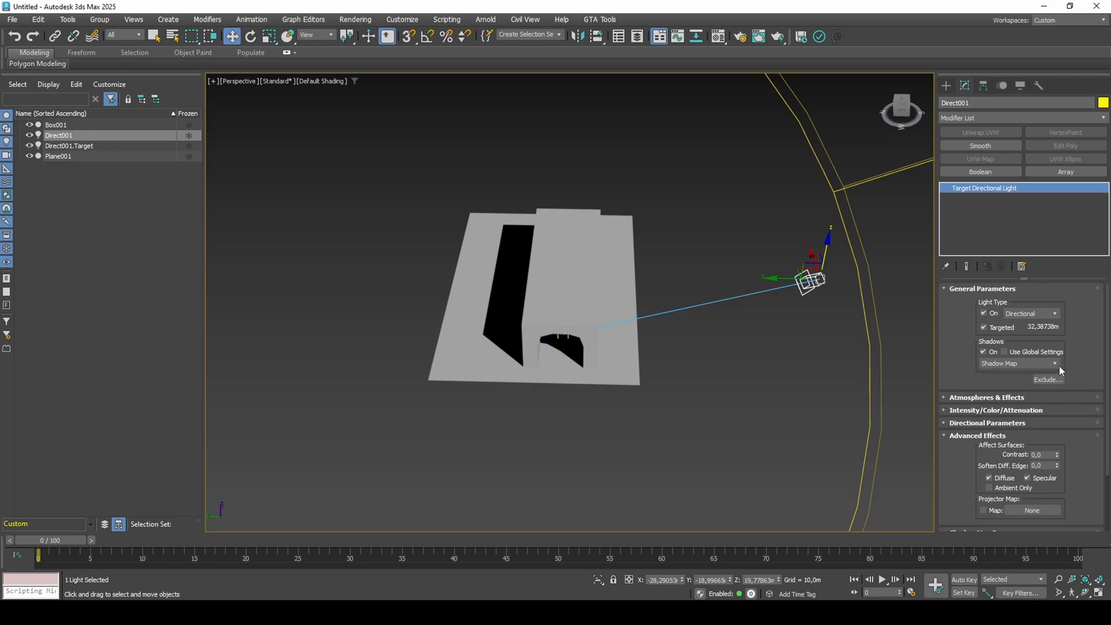
click(1060, 366)
click(1048, 374)
scroll(1078, 412, down, 1)
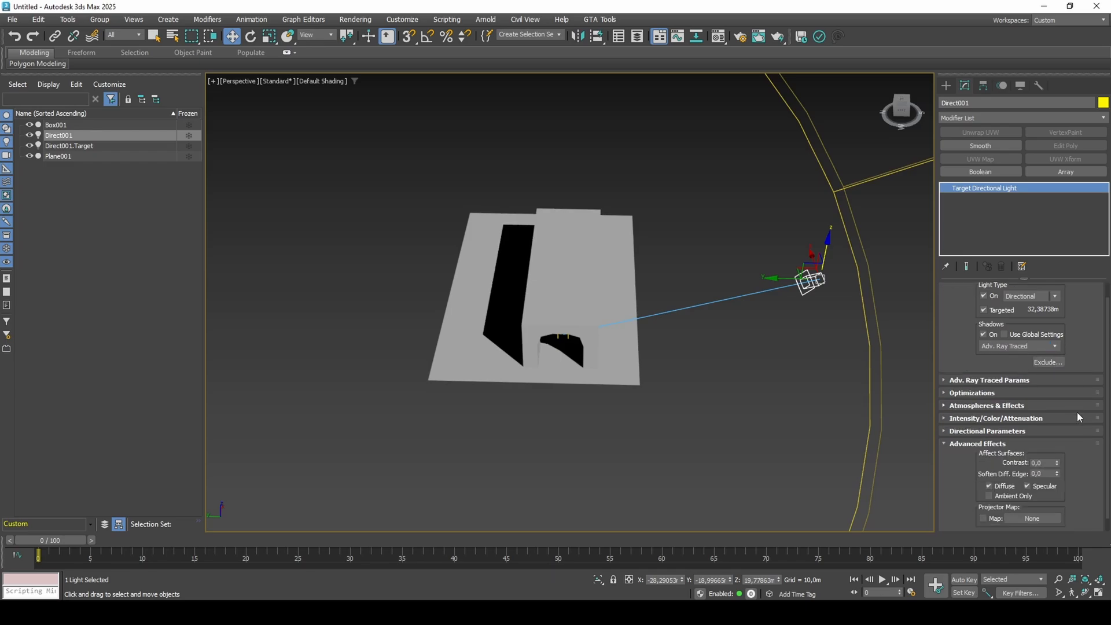
scroll(1071, 414, down, 1)
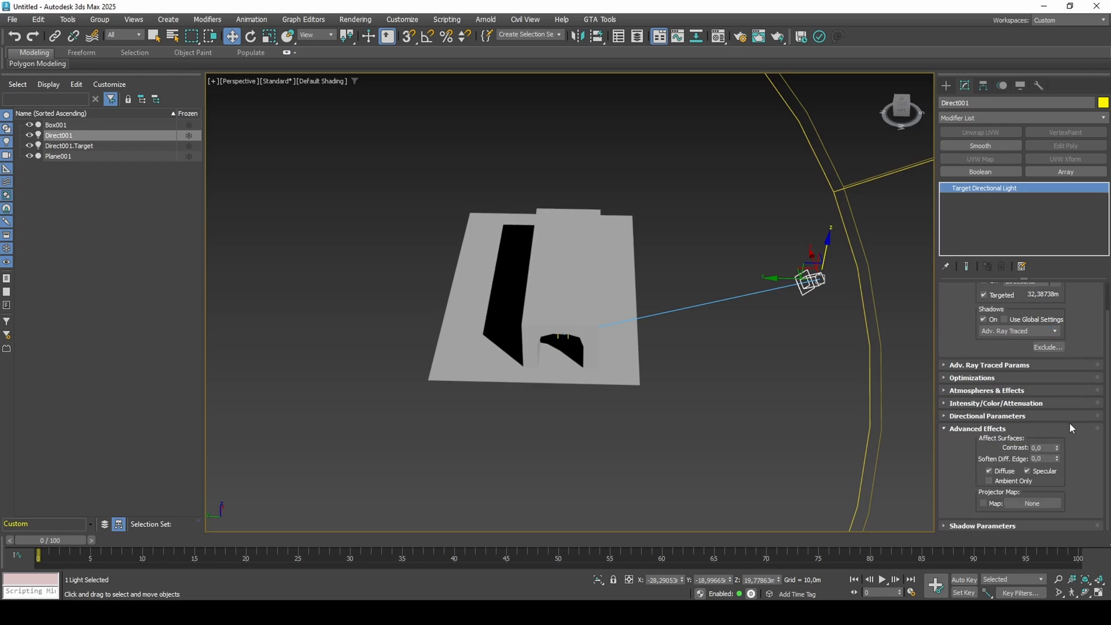
Step: Enable Overshoot for the direct light's cone and set its Falloff/Field to about 43.5 m
click(1068, 430)
click(1066, 446)
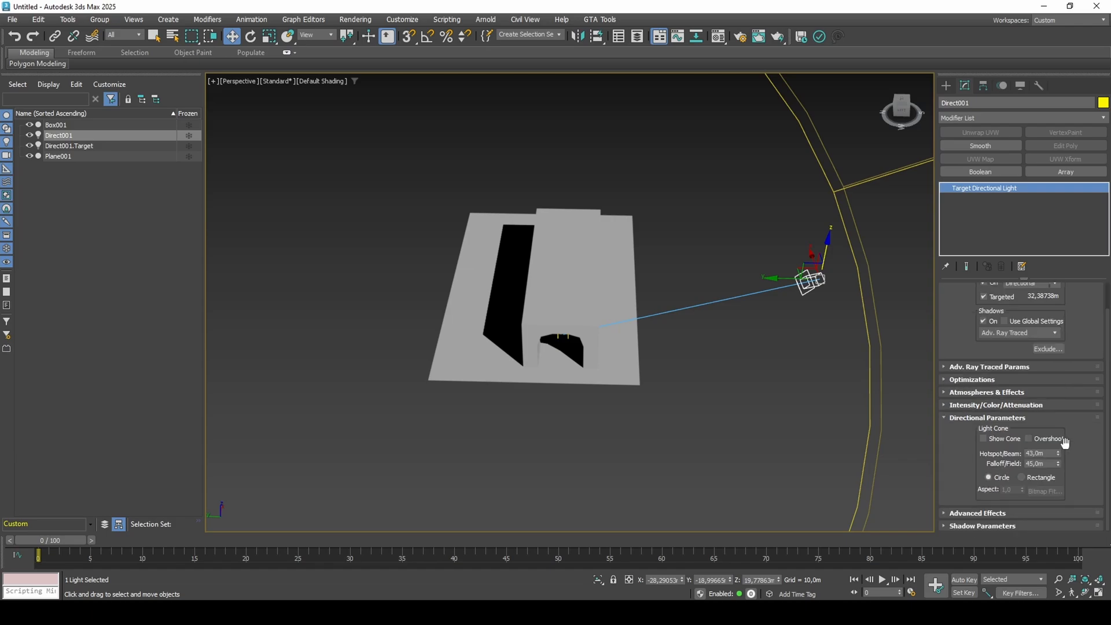
click(1058, 439)
drag(1058, 464, 1056, 491)
middle_drag(766, 403, 765, 400)
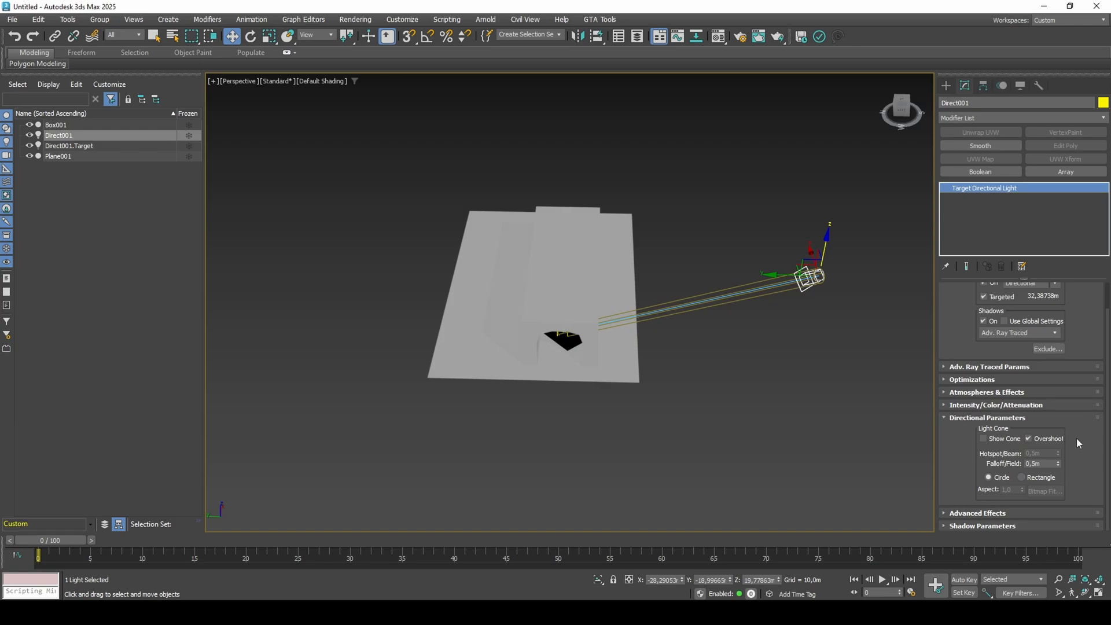
drag(1059, 467, 1066, 438)
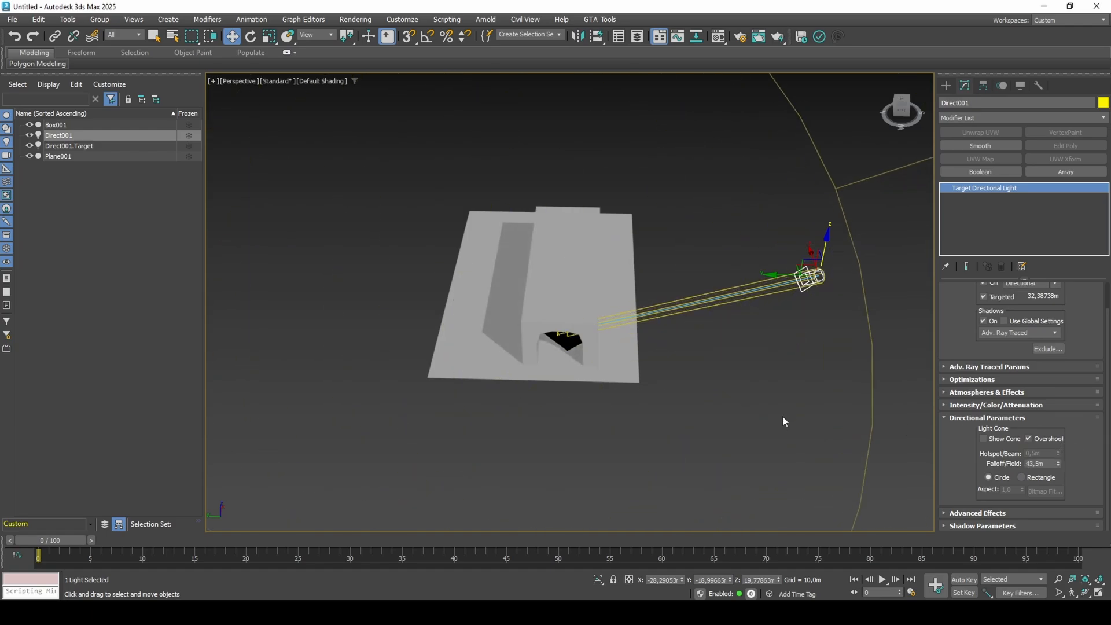
middle_drag(785, 420, 783, 418)
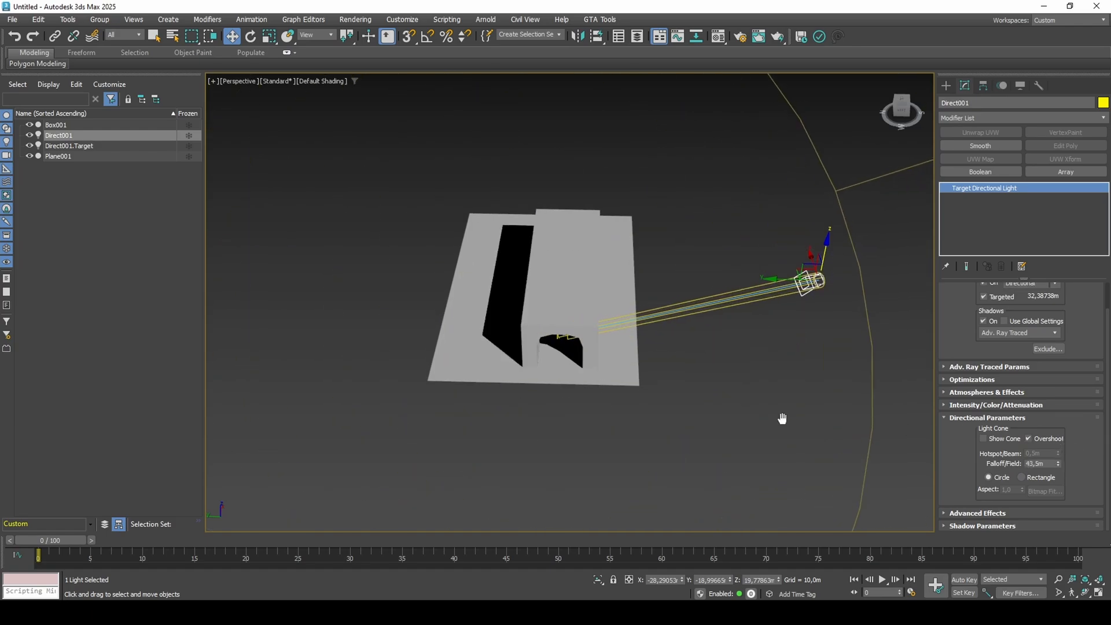
Step: Lower the direct light's object shadow density to about 0.83
click(1041, 525)
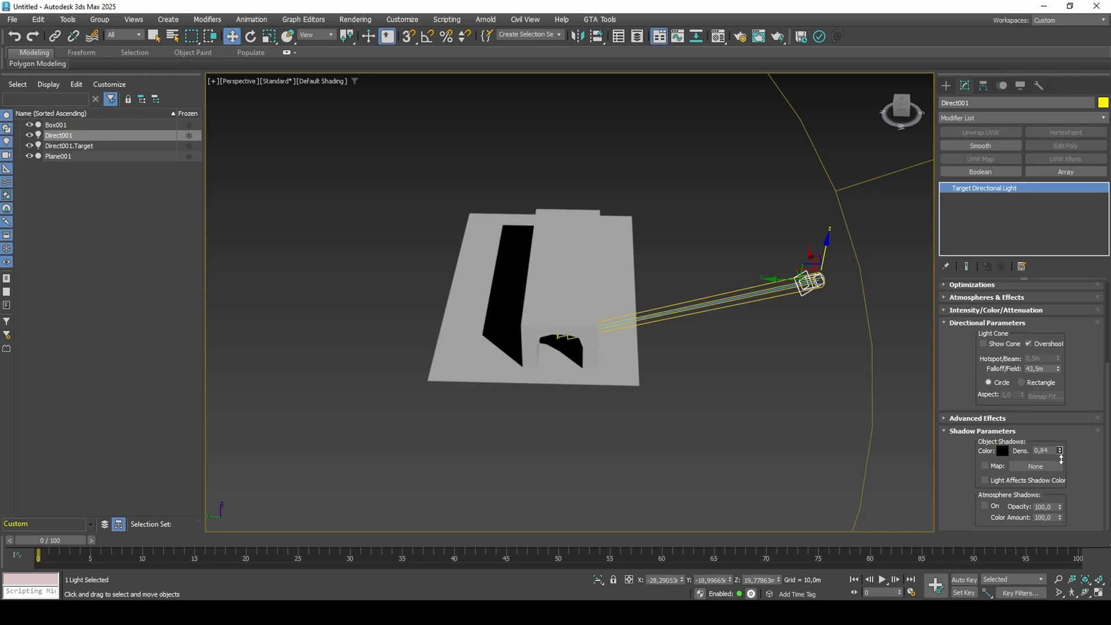
middle_drag(777, 420, 777, 417)
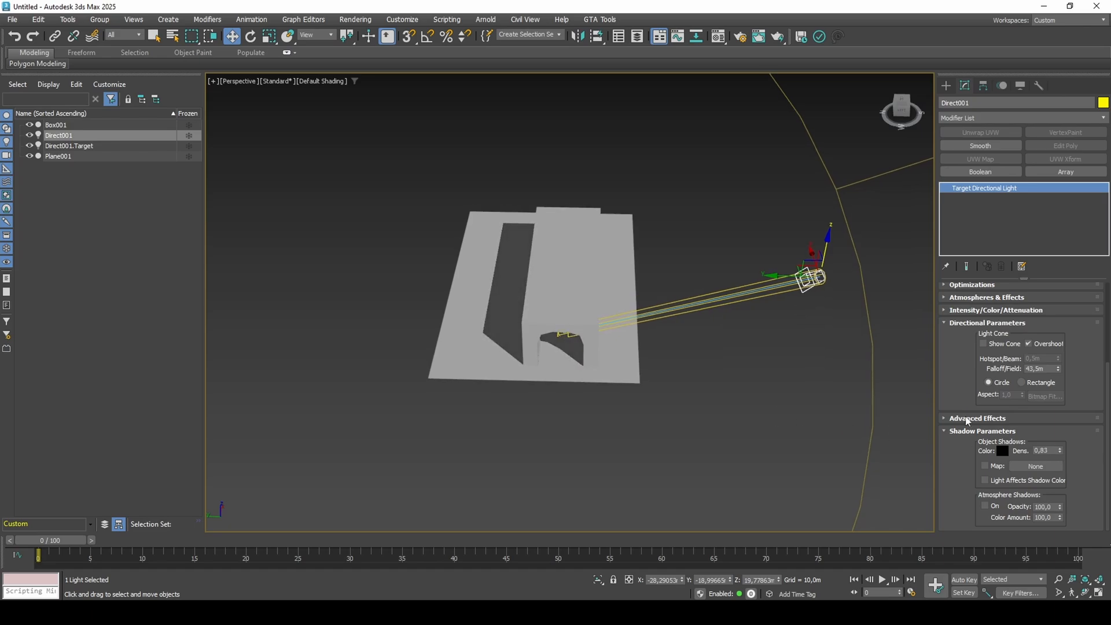
scroll(1078, 394, up, 3)
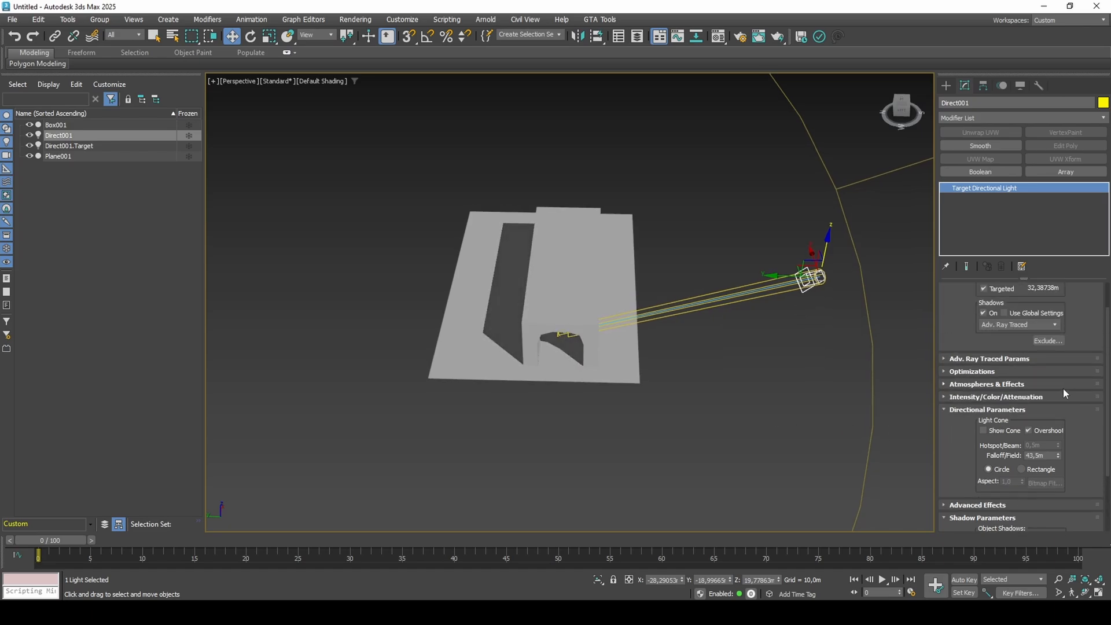
Step: Tint the direct light's color a pale blue with RGB 232, 241, 255
click(1059, 395)
click(1053, 413)
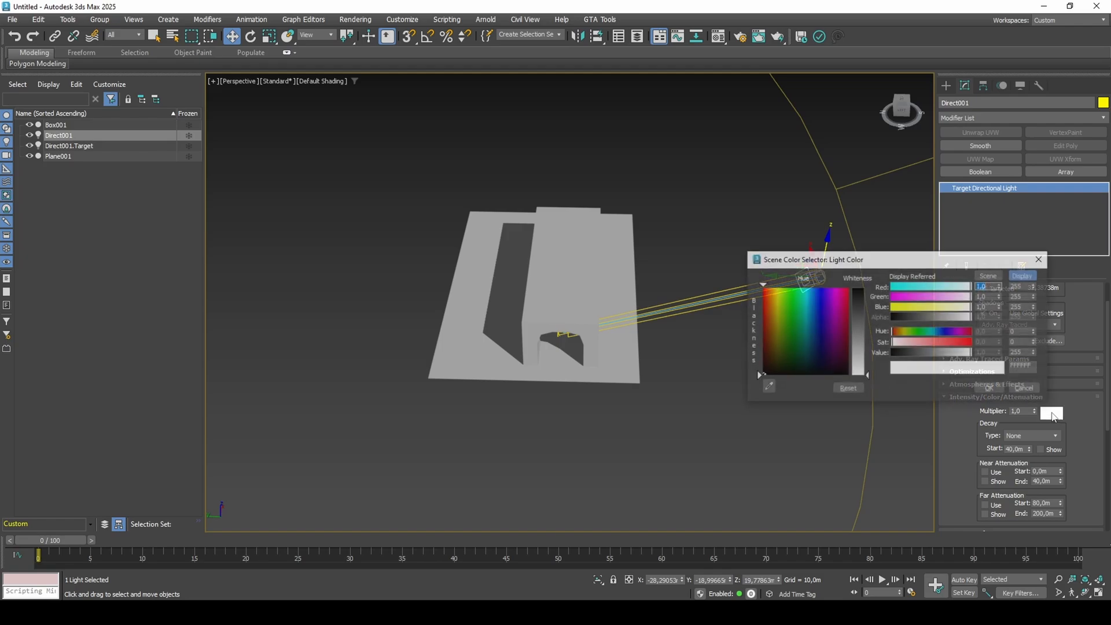
click(900, 347)
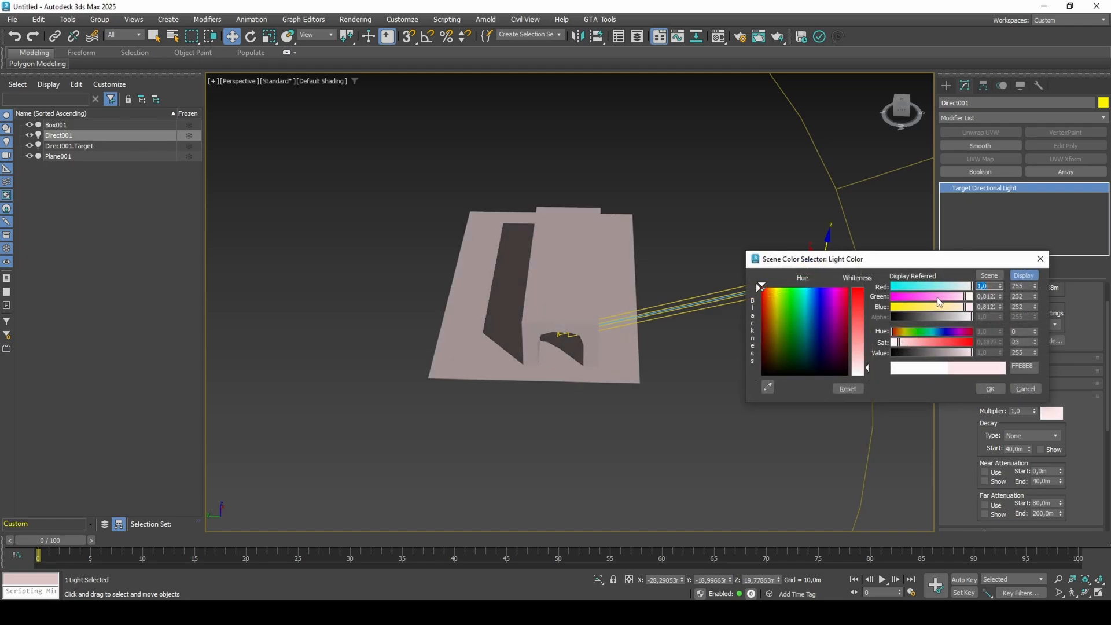
click(942, 332)
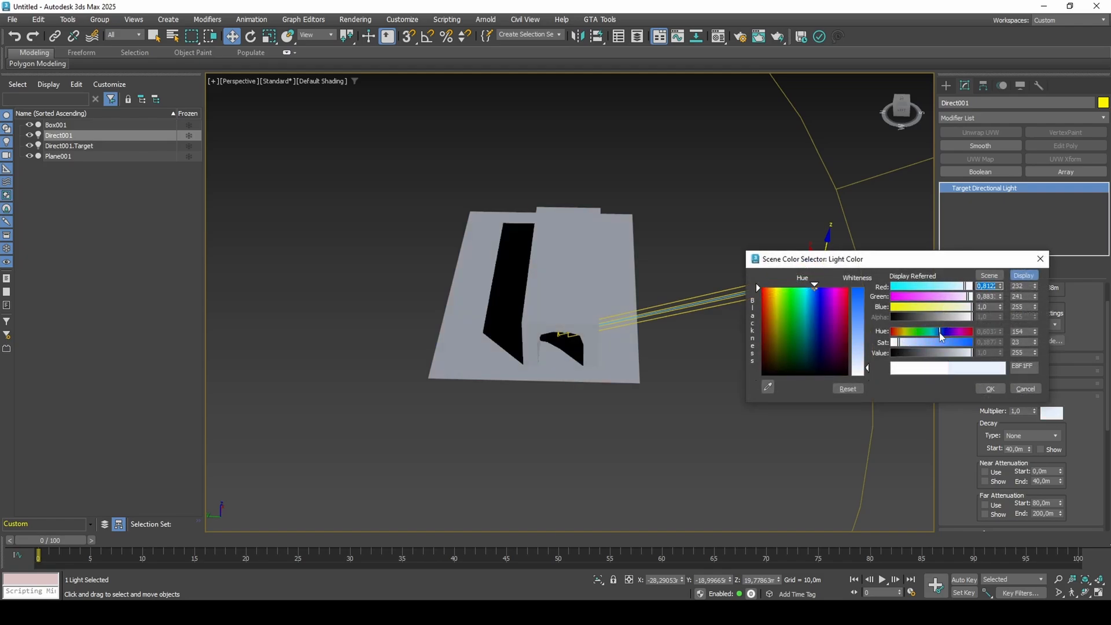
click(983, 390)
Step: Examine the tunnel's shading and its cast shadow on the ground plane from several angles and distances
alt+middle_drag(633, 377, 623, 342)
scroll(589, 402, up, 5)
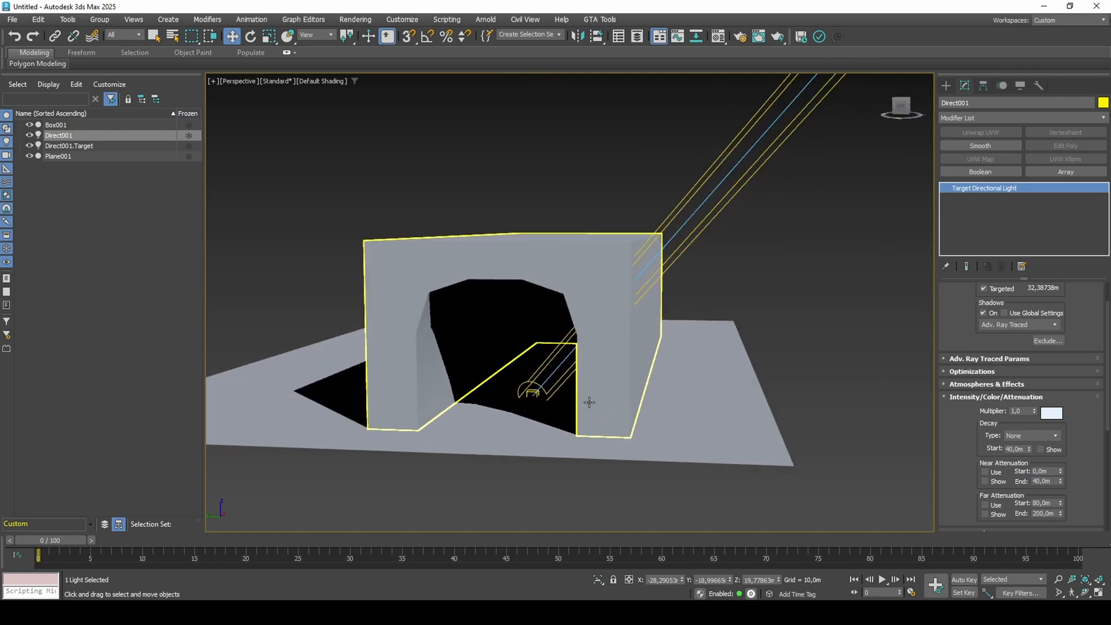
scroll(591, 402, up, 3)
middle_drag(605, 396, 718, 356)
scroll(617, 371, down, 9)
middle_drag(641, 351, 653, 360)
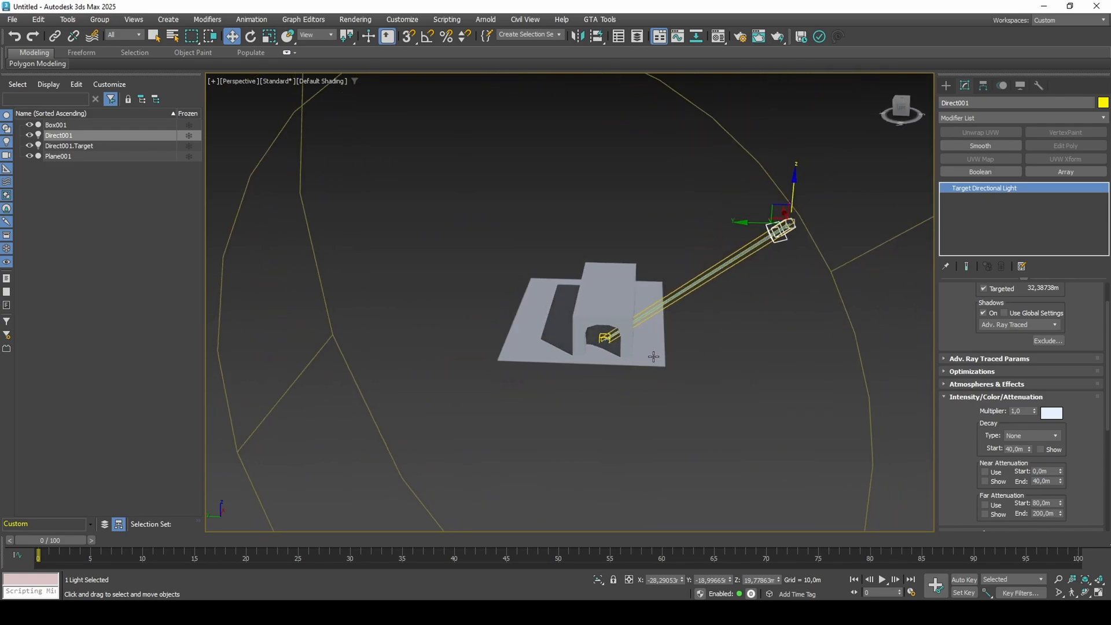
scroll(642, 347, up, 5)
click(638, 342)
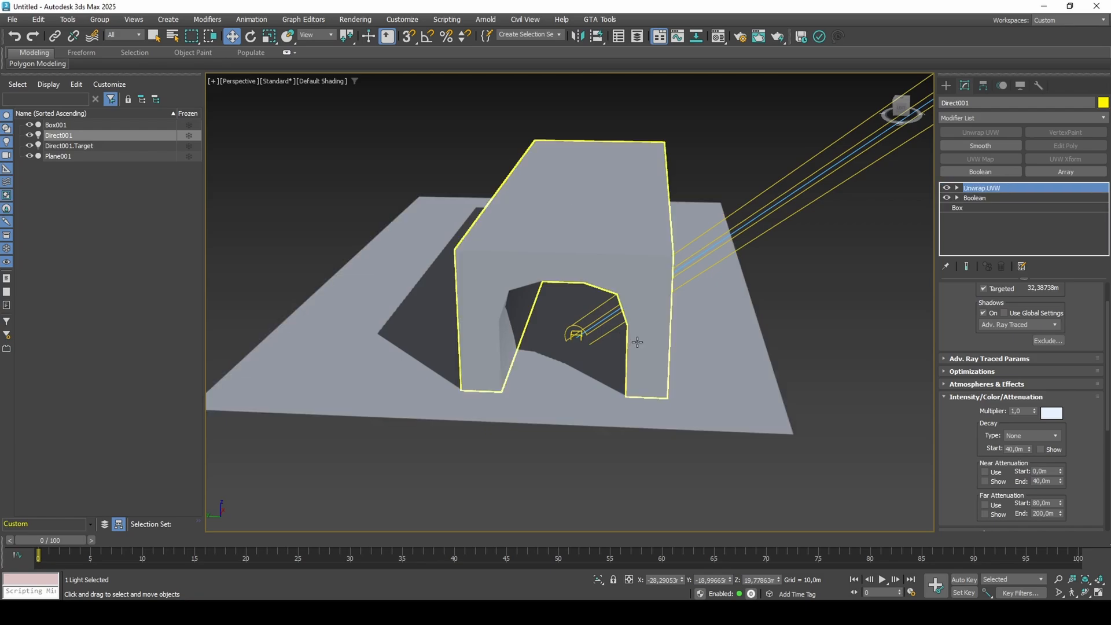
Step: Place a photometric Free Light on the floor inside the tunnel, declining the recommended Physical Camera Exposure Control
alt+middle_drag(637, 342, 646, 302)
scroll(609, 290, up, 4)
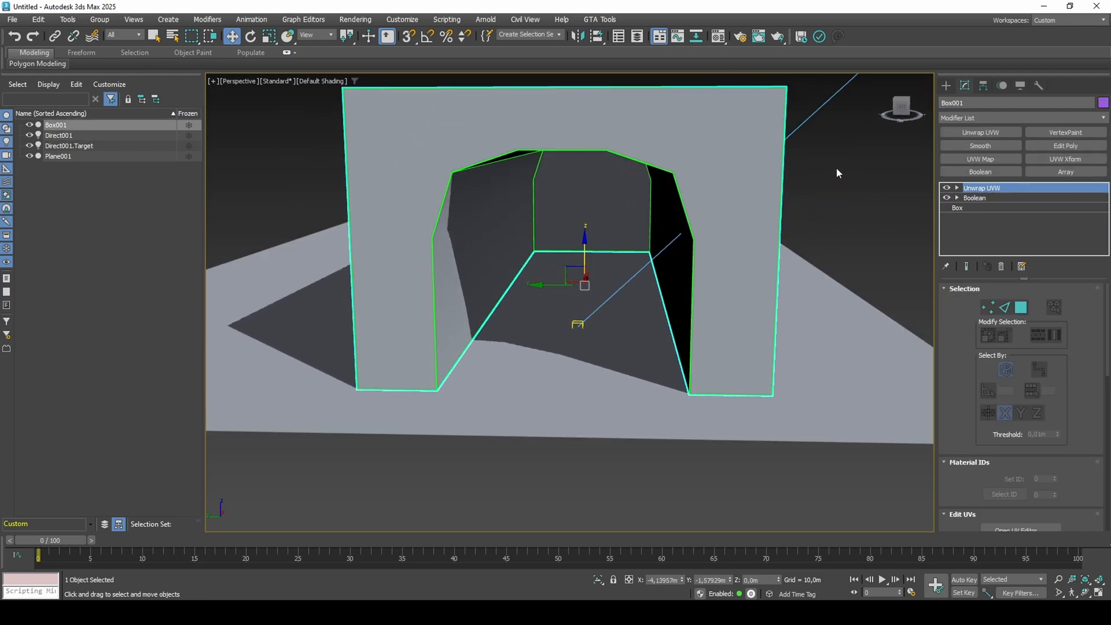
click(947, 86)
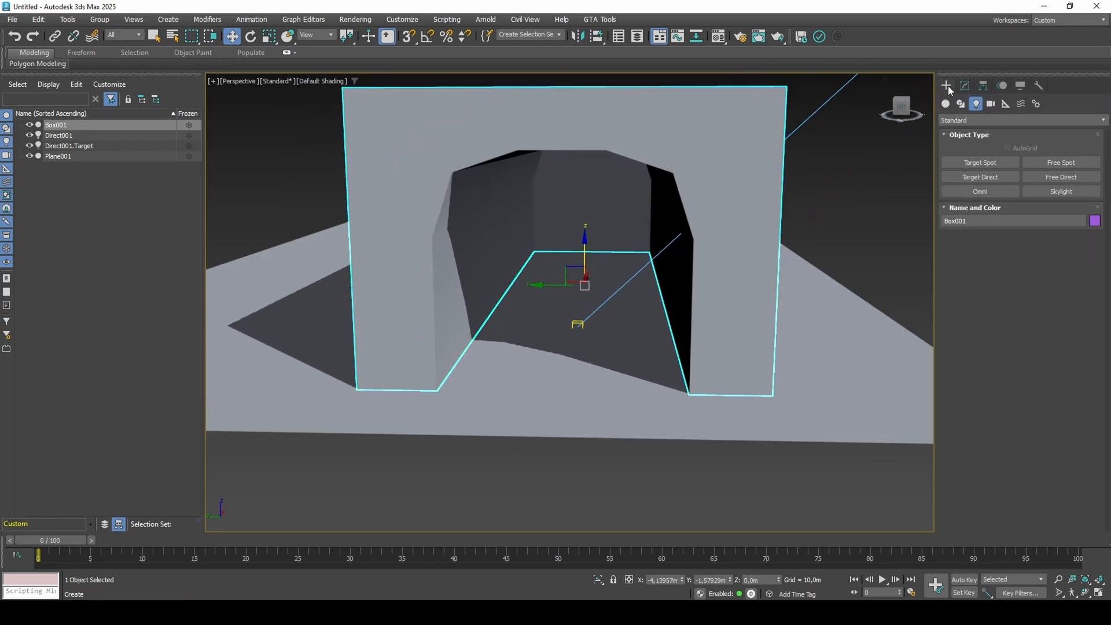
click(964, 120)
click(964, 127)
click(1034, 162)
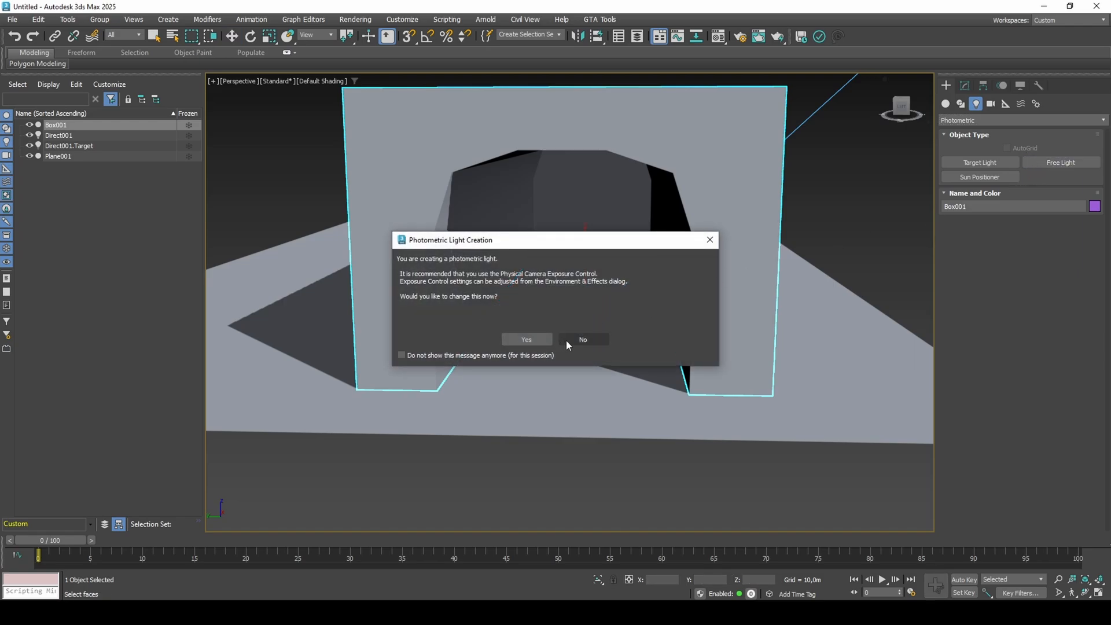
click(567, 341)
click(572, 327)
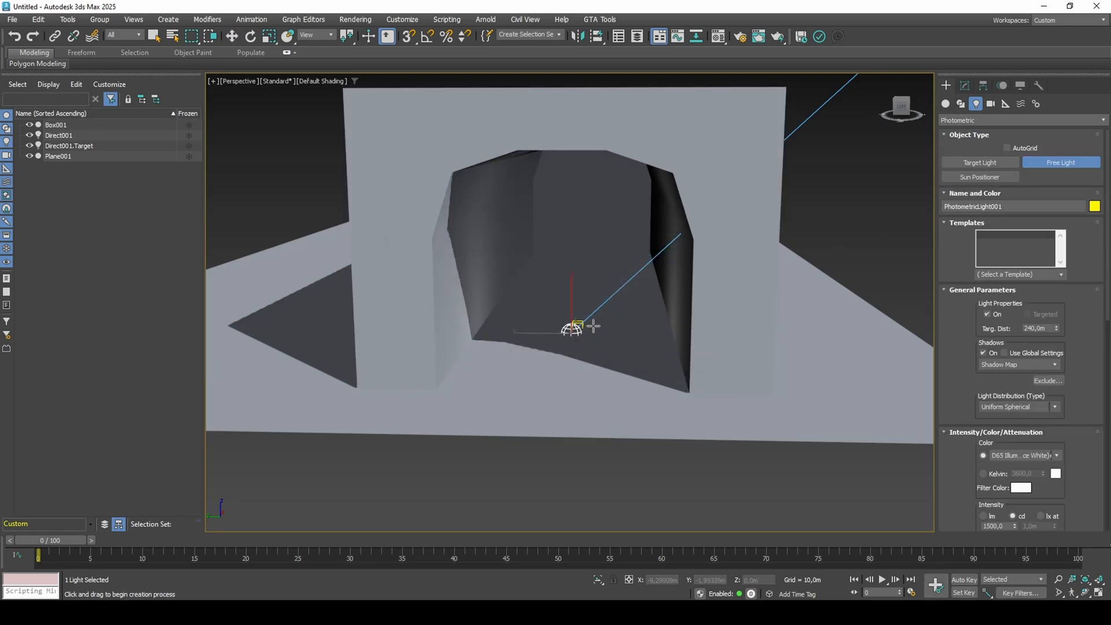
Step: Raise the photometric light above the tunnel floor to a Z position of about 0.41 m
key(w)
alt+middle_drag(593, 326, 588, 310)
drag(562, 316, 564, 297)
Step: Apply the Street 400W Lamp (web) template to the photometric light in the tunnel
click(964, 86)
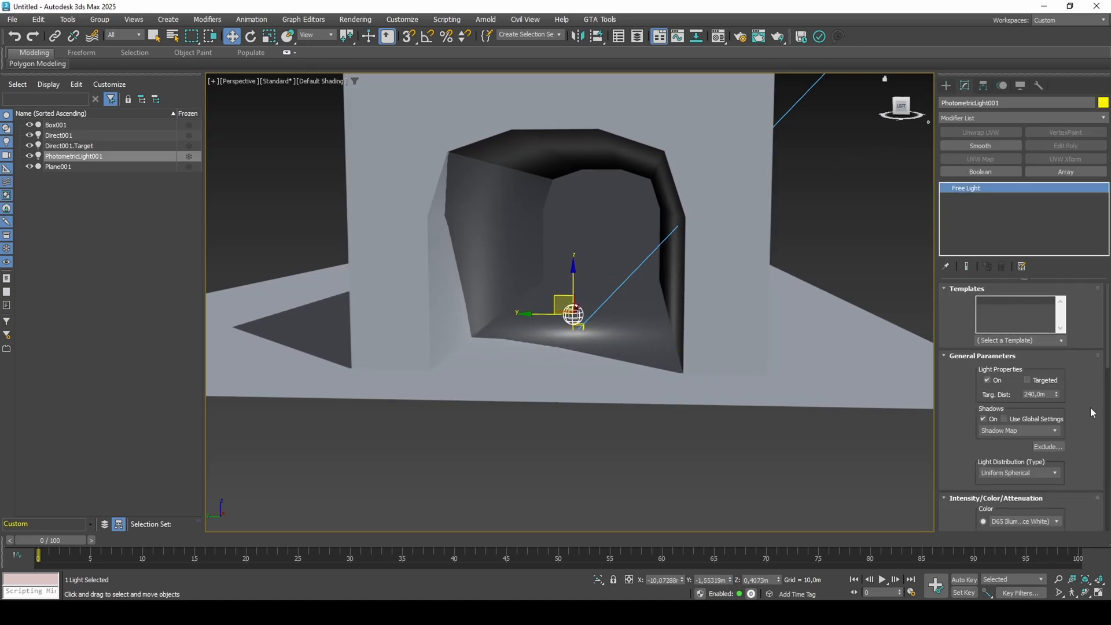
scroll(1091, 415, down, 1)
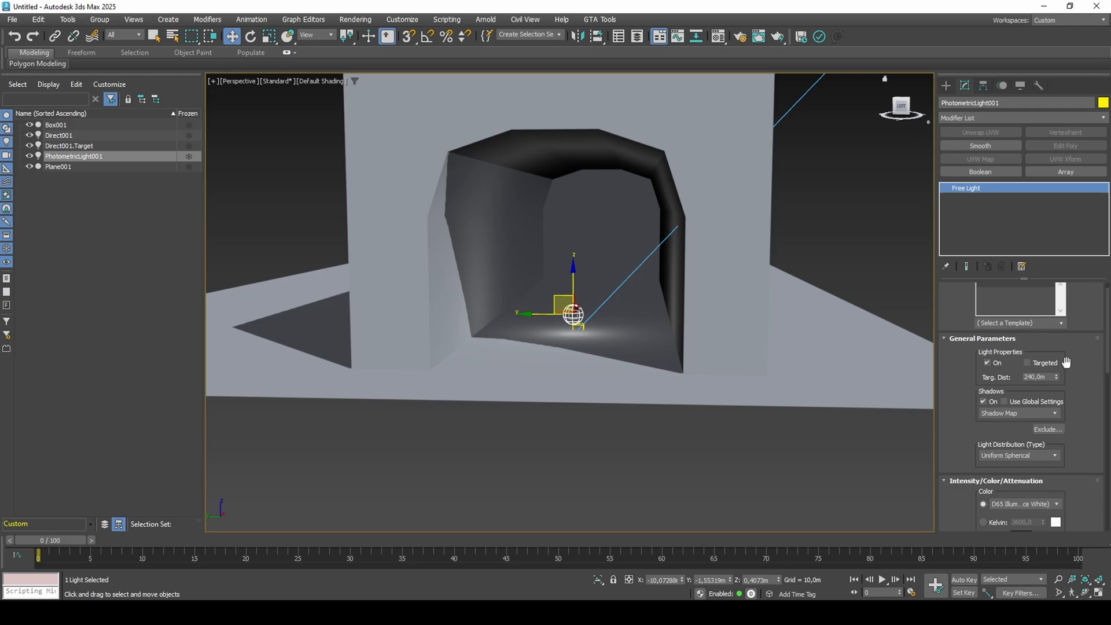
click(1062, 325)
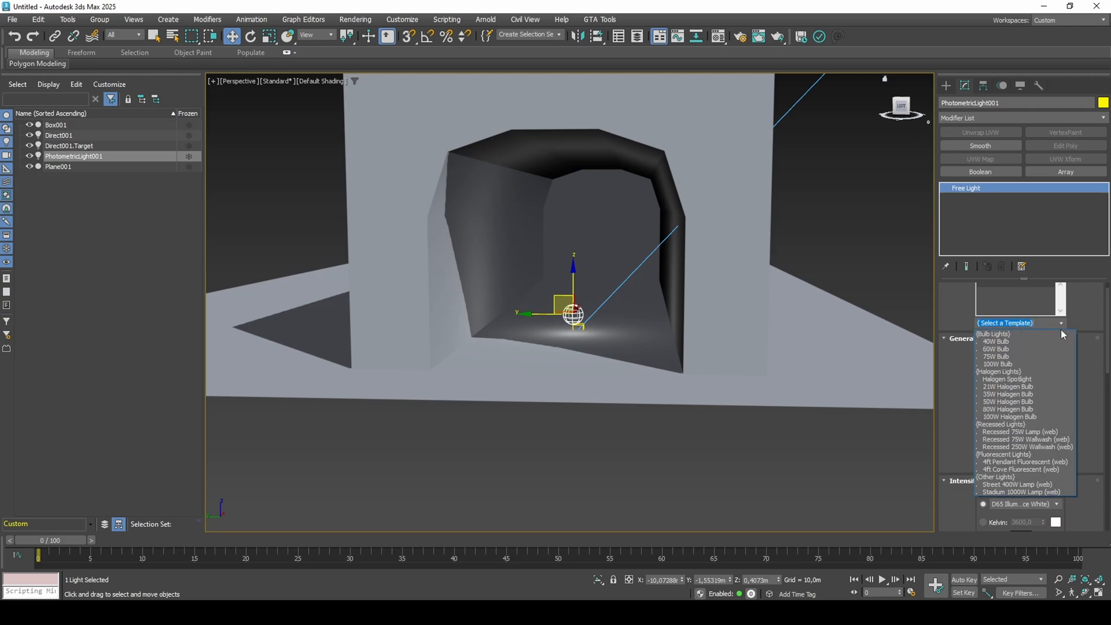
click(1021, 486)
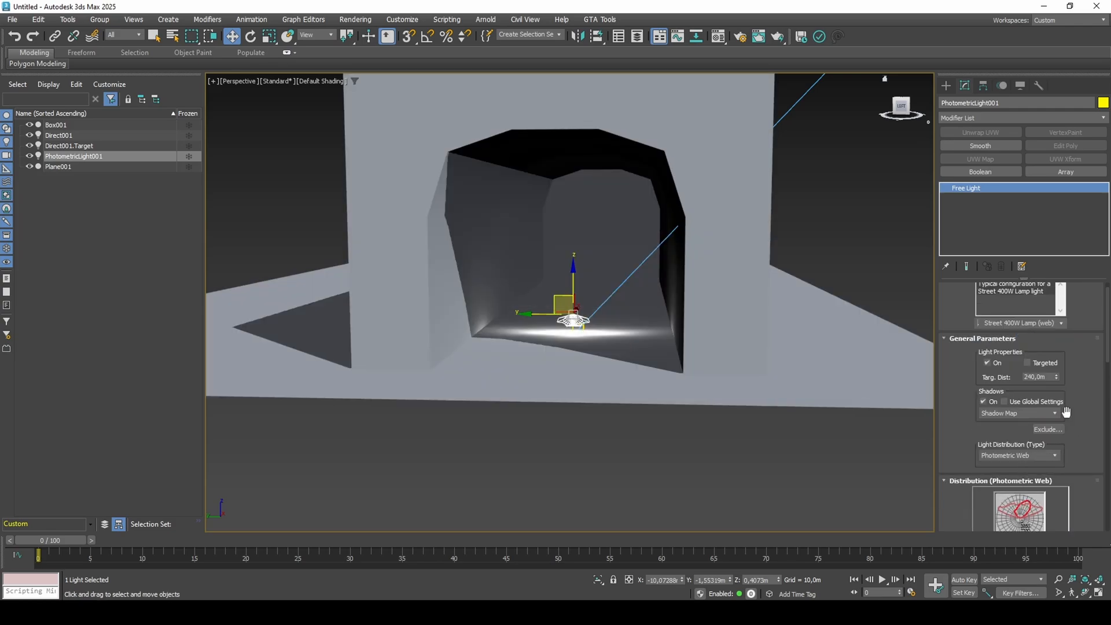
Step: Lower the photometric light to a Z position of about 0.20 m above the tunnel floor
scroll(1071, 415, down, 5)
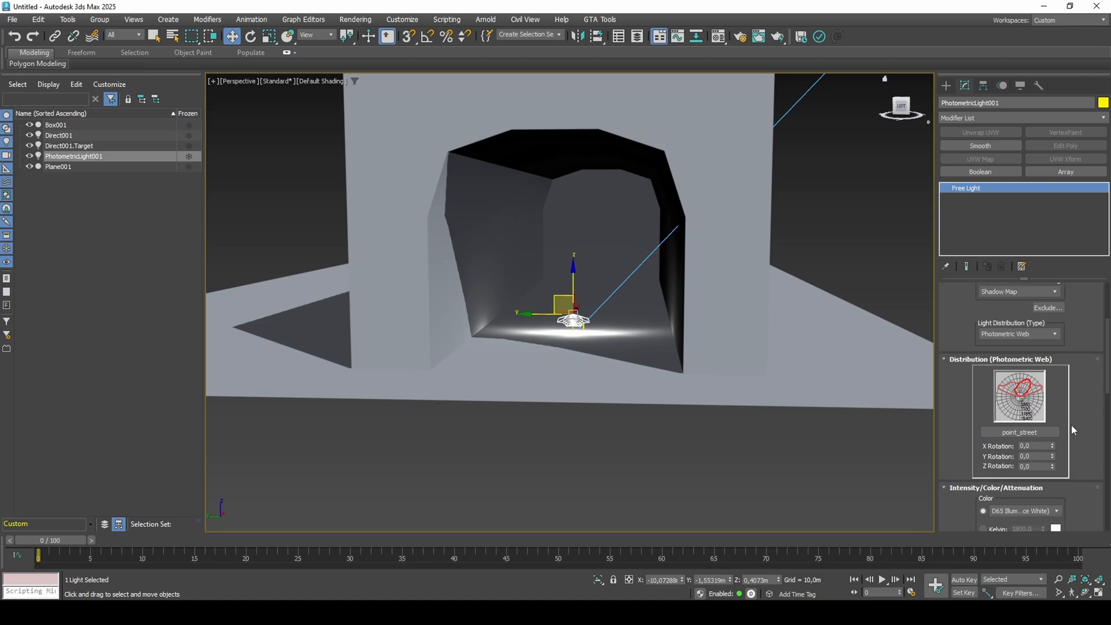
scroll(564, 292, up, 4)
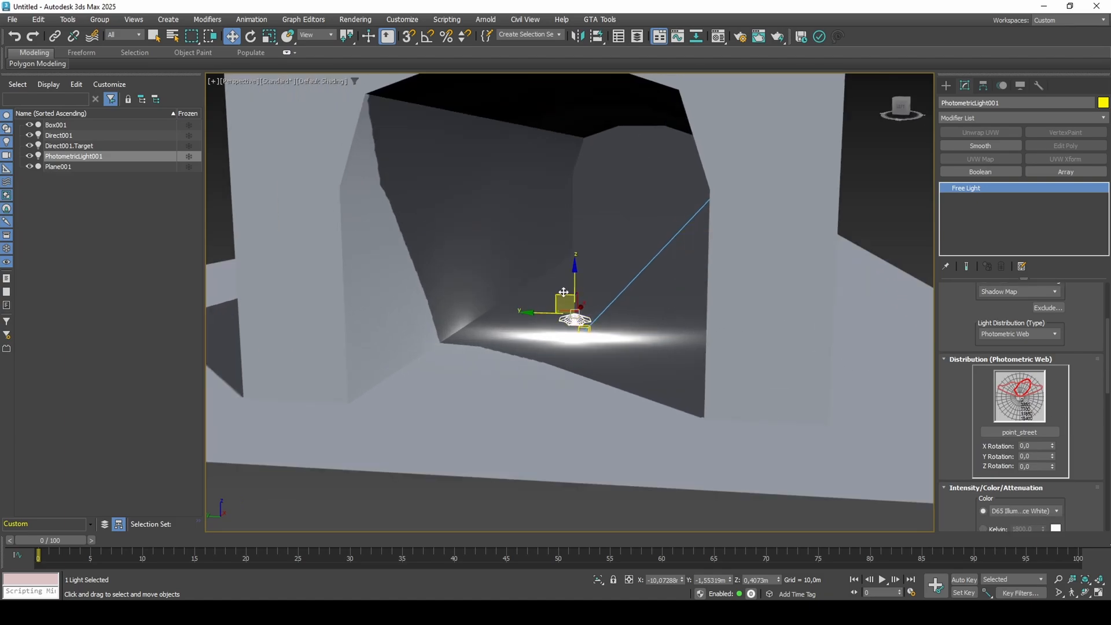
drag(575, 285, 575, 298)
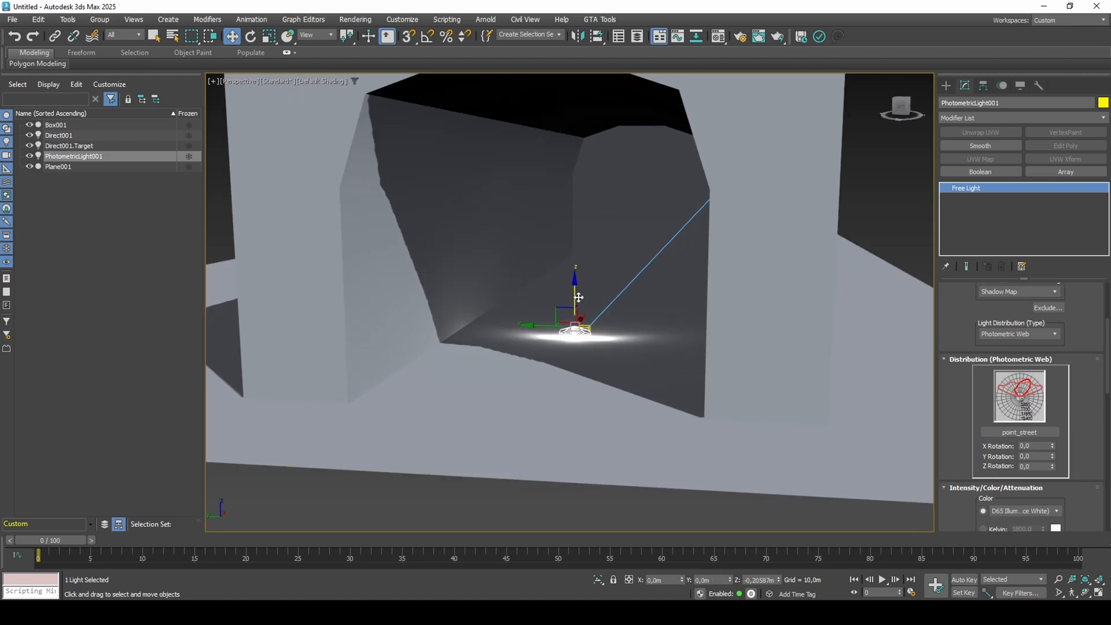
Step: Set the photometric web distribution's Y Rotation to -180 degrees, keeping its Z Rotation at 0
alt+middle_drag(575, 300, 603, 314)
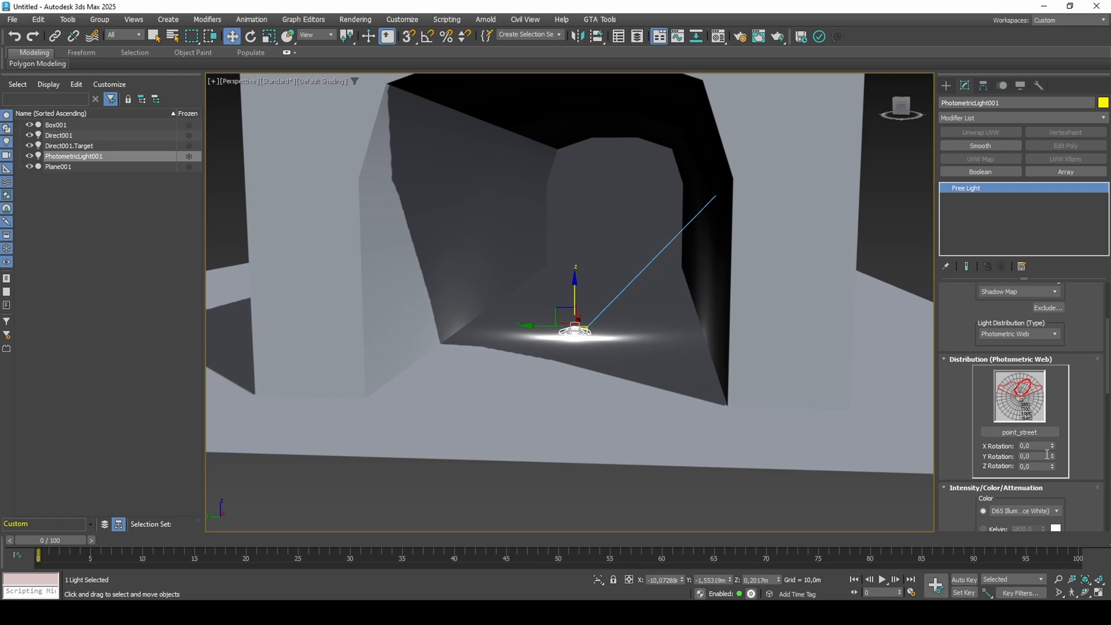
drag(1053, 457, 1060, 554)
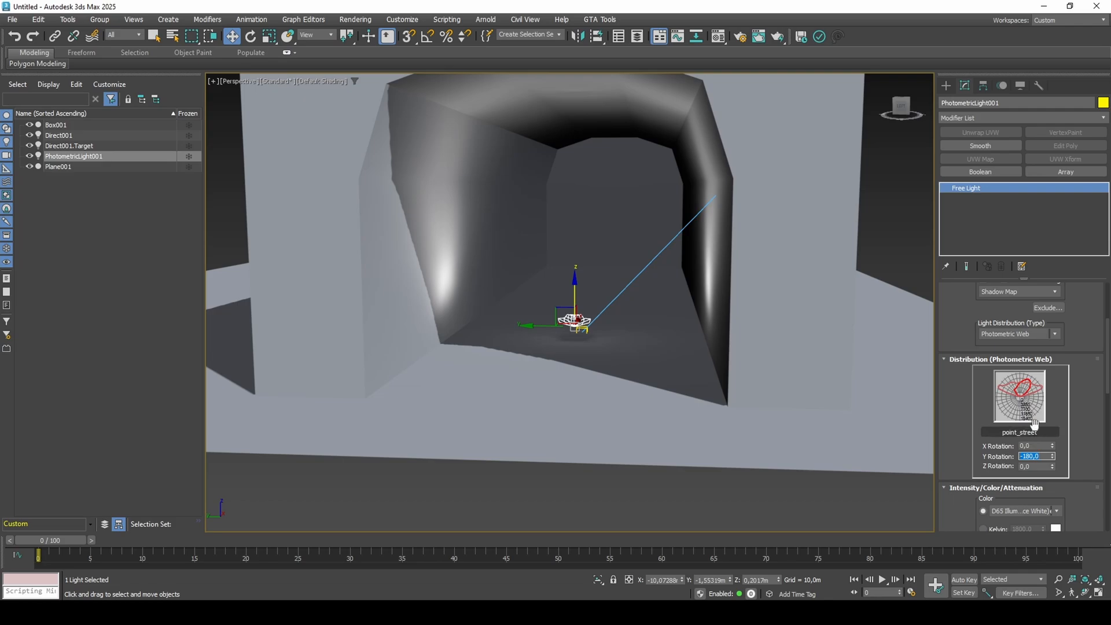
drag(1052, 467, 1072, 318)
right_click(1052, 469)
Step: Change the photometric light's filter color to a warm orange
click(1029, 407)
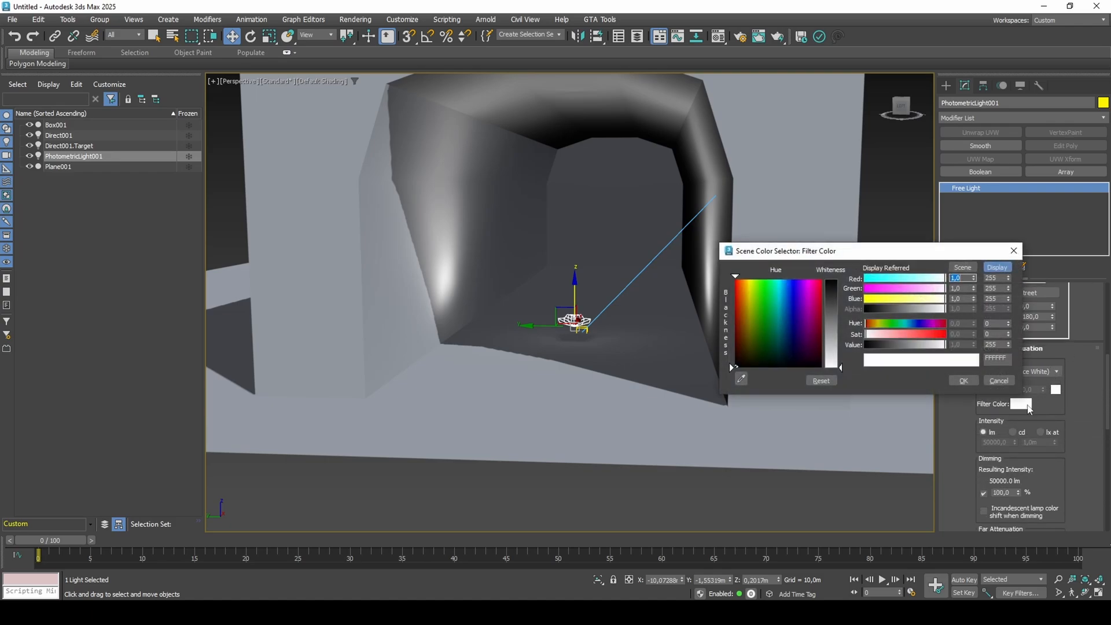
mouse_move(884, 340)
mouse_down()
mouse_move(925, 336)
mouse_move(874, 325)
mouse_move(901, 337)
mouse_up()
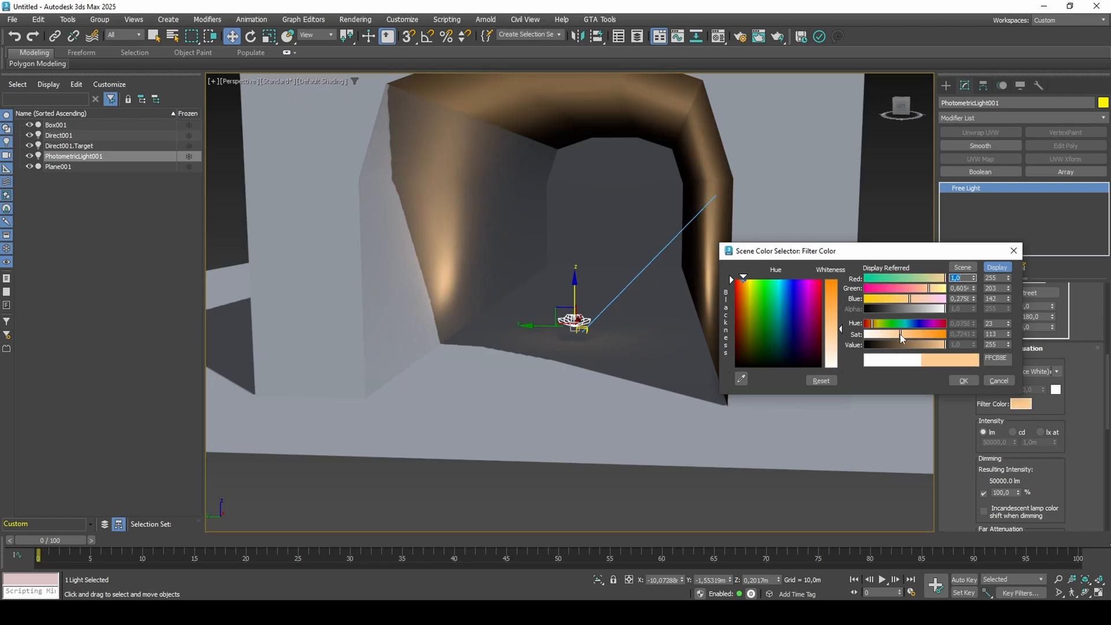
click(962, 380)
Step: Move the photometric light toward the tunnel entrance to about X -11.79 m and lower it to about Z 0.06 m
scroll(668, 330, down, 8)
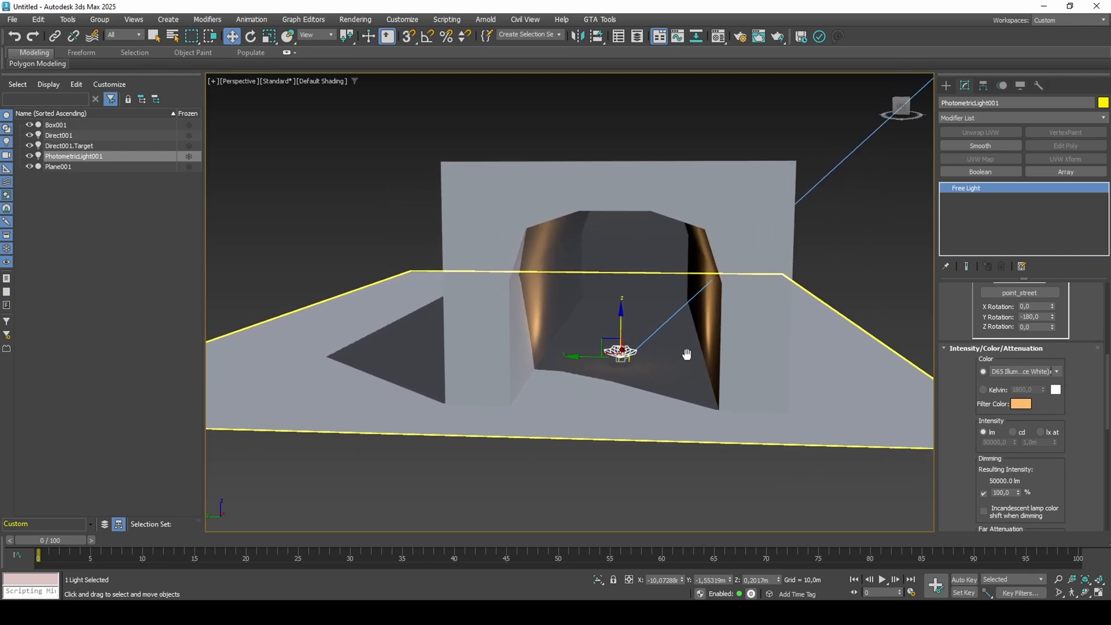
alt+middle_drag(688, 354, 638, 343)
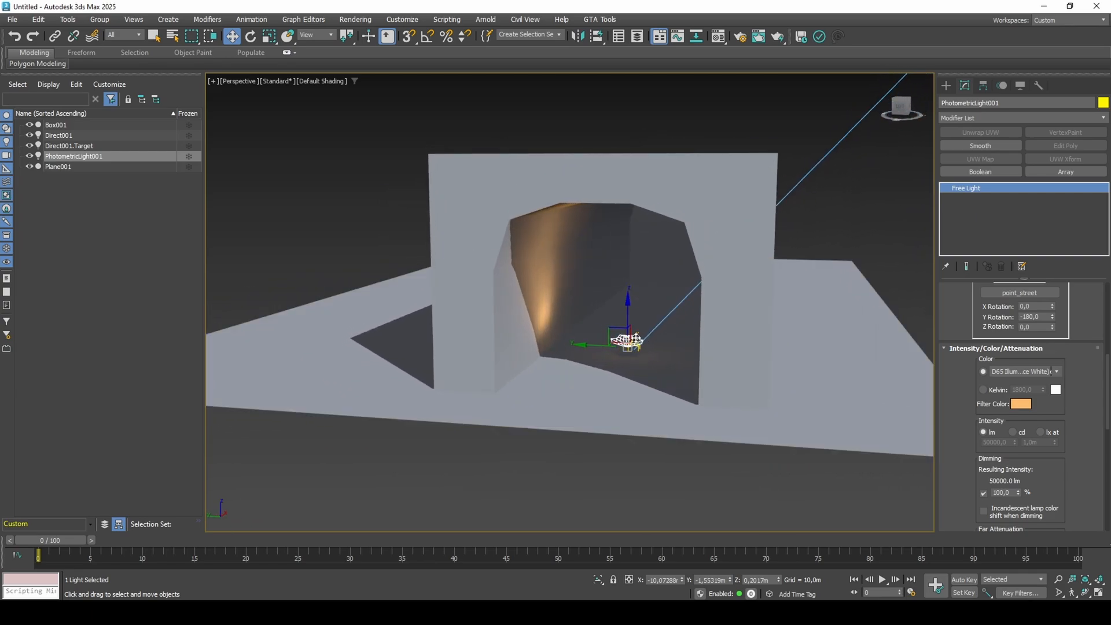
drag(636, 339, 624, 353)
alt+middle_drag(624, 363, 639, 356)
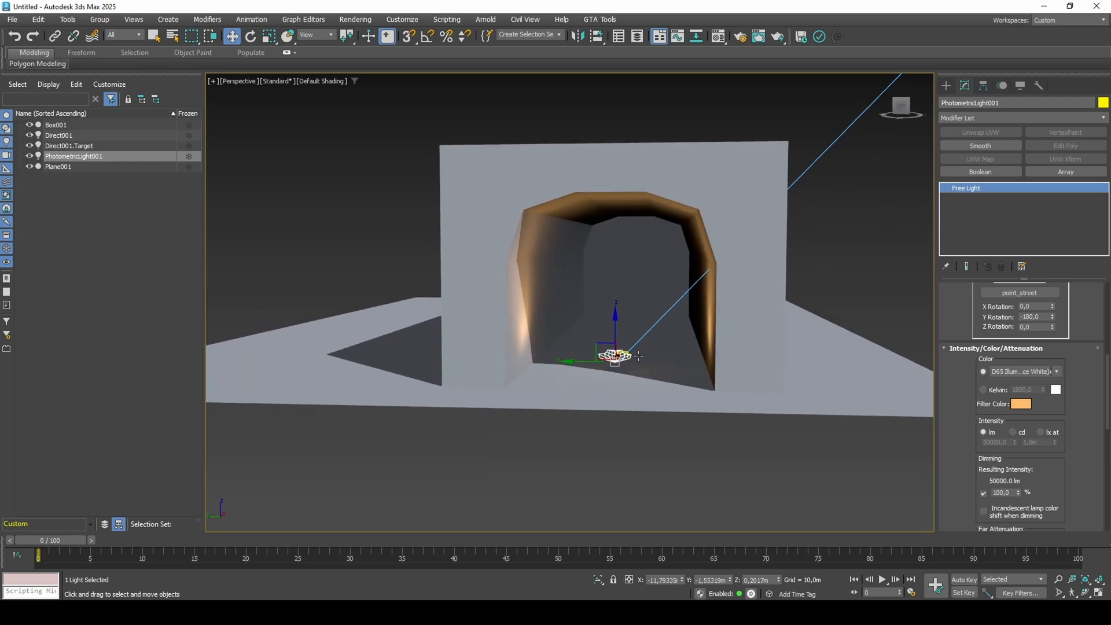
scroll(638, 355, up, 3)
mouse_move(610, 339)
mouse_down()
mouse_move(610, 351)
mouse_move(620, 343)
mouse_up()
Step: Clone the photometric light deeper into the tunnel as two instances spaced about 5.8 m apart
alt+middle_drag(621, 343, 615, 361)
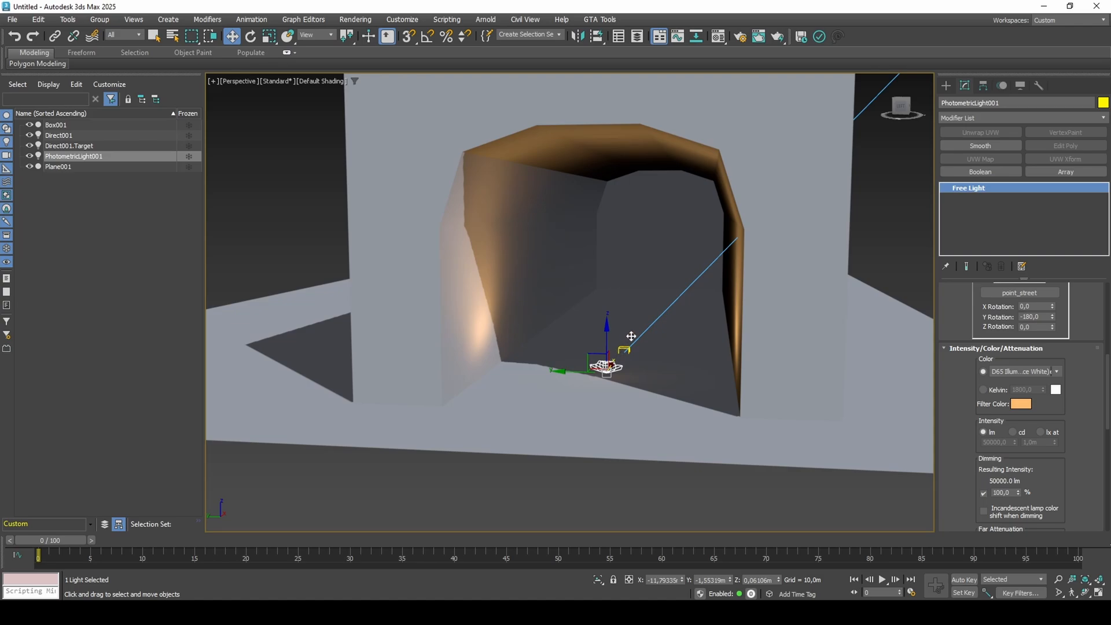
shift+drag(631, 336, 669, 316)
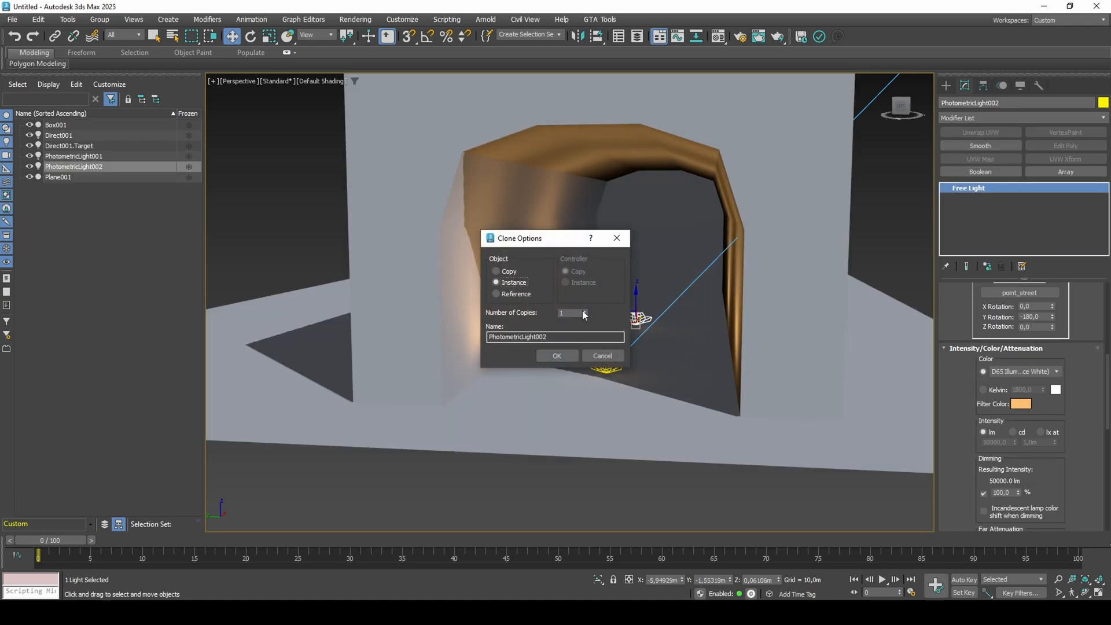
click(571, 355)
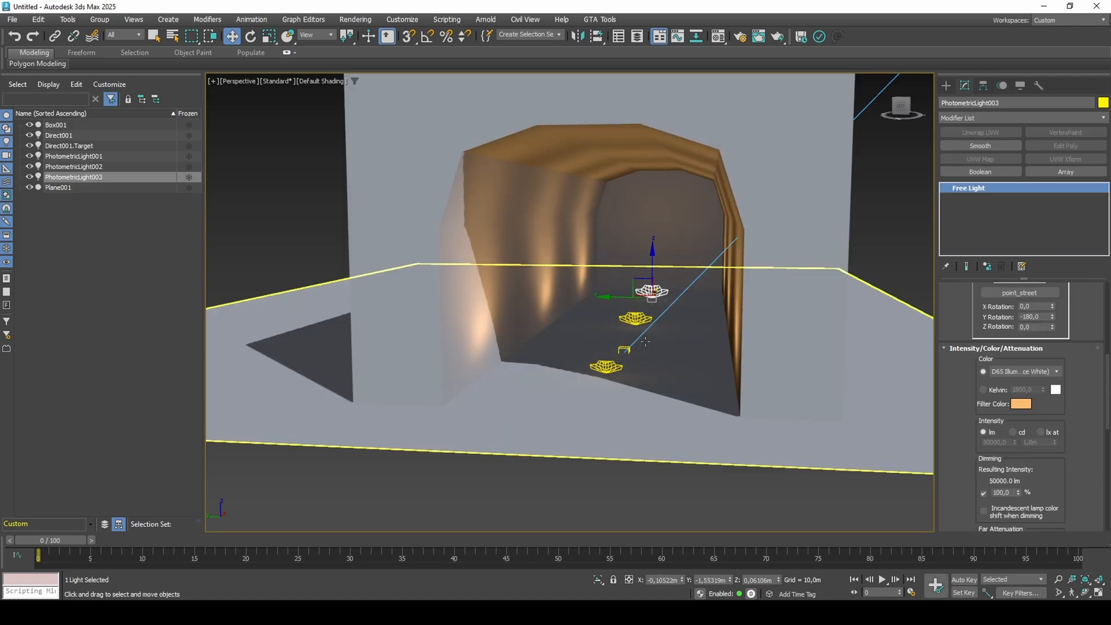
middle_drag(644, 352, 644, 329)
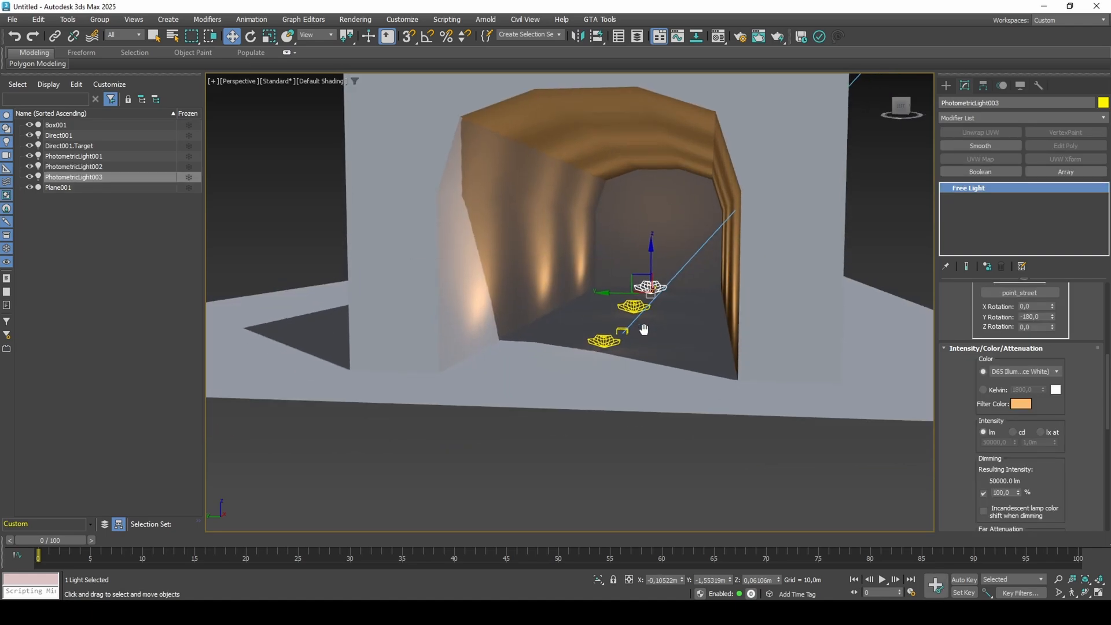
scroll(644, 329, up, 6)
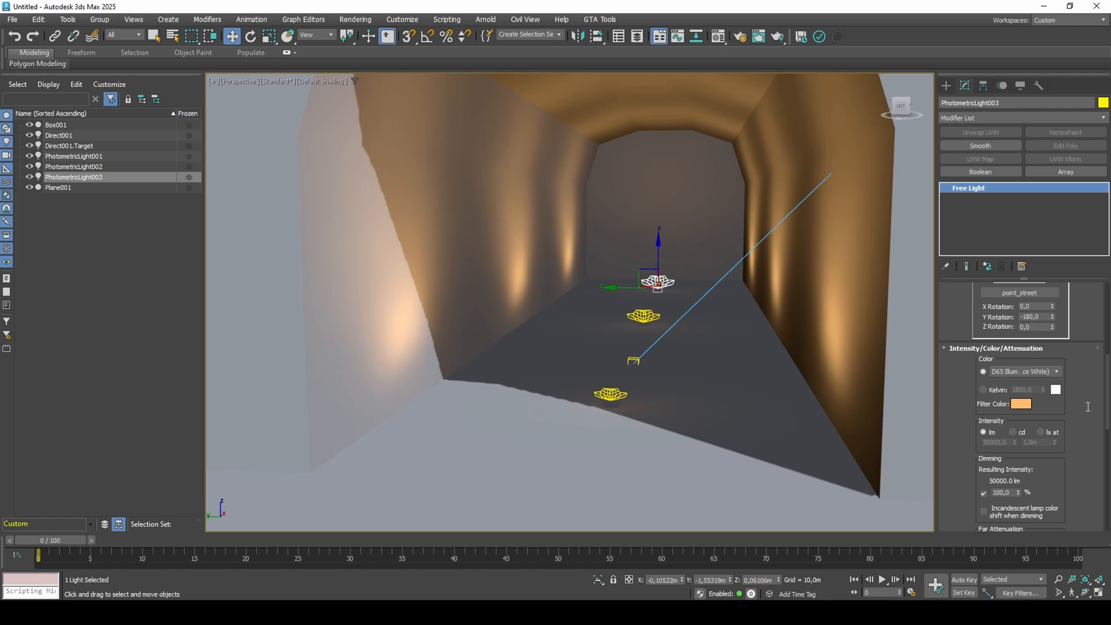
Step: Reduce the direct light's intensity multiplier to 0.35
scroll(1088, 407, up, 1)
scroll(652, 261, down, 10)
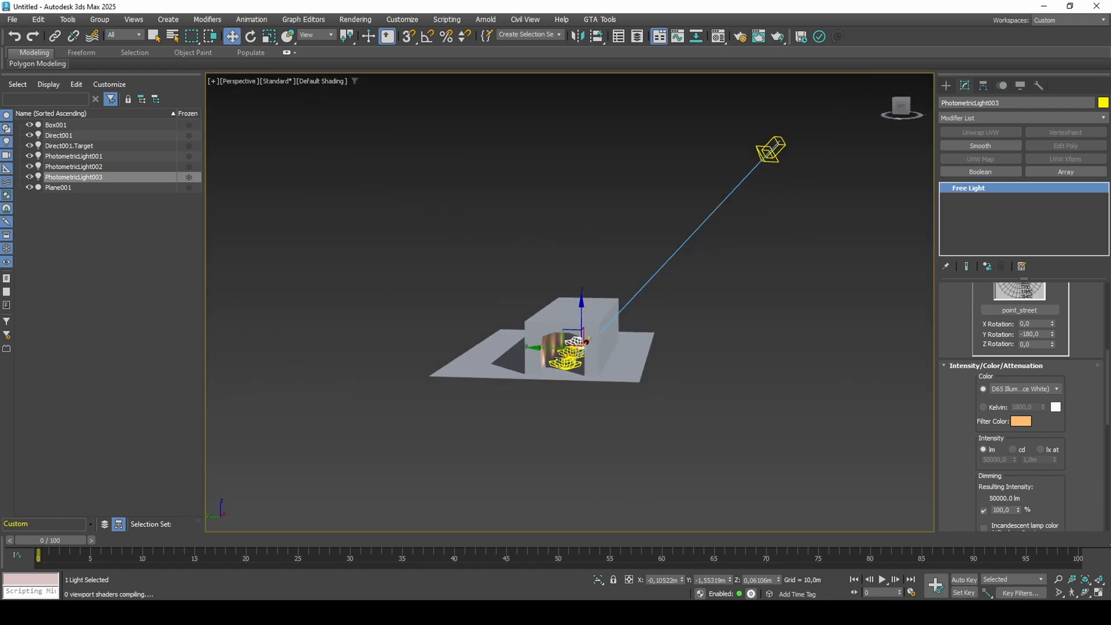
click(770, 152)
scroll(657, 367, up, 8)
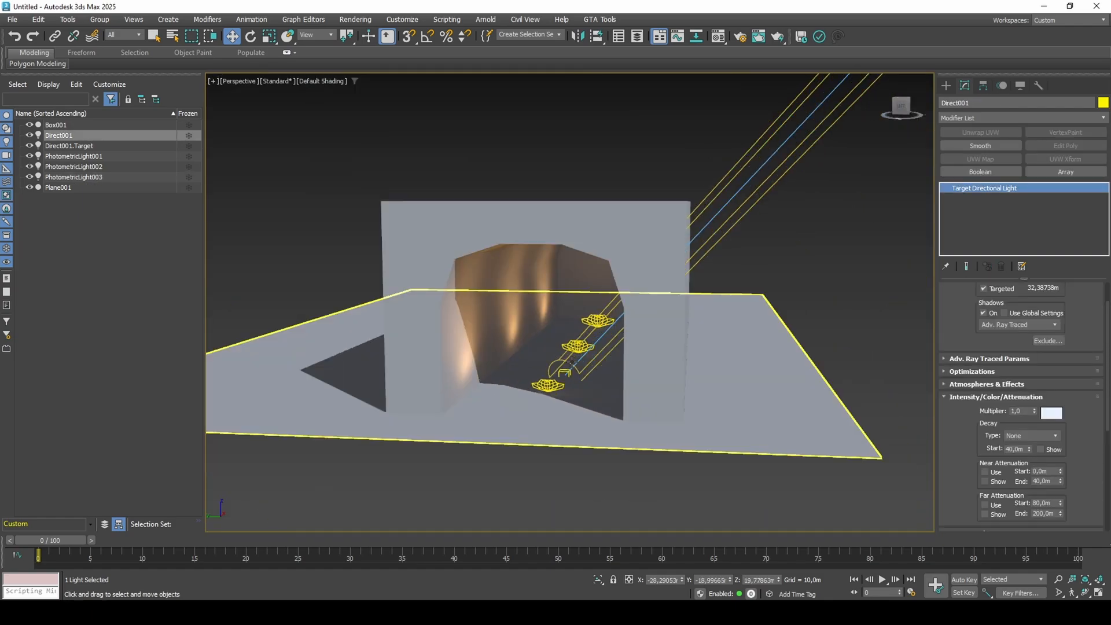
drag(1036, 415, 1045, 451)
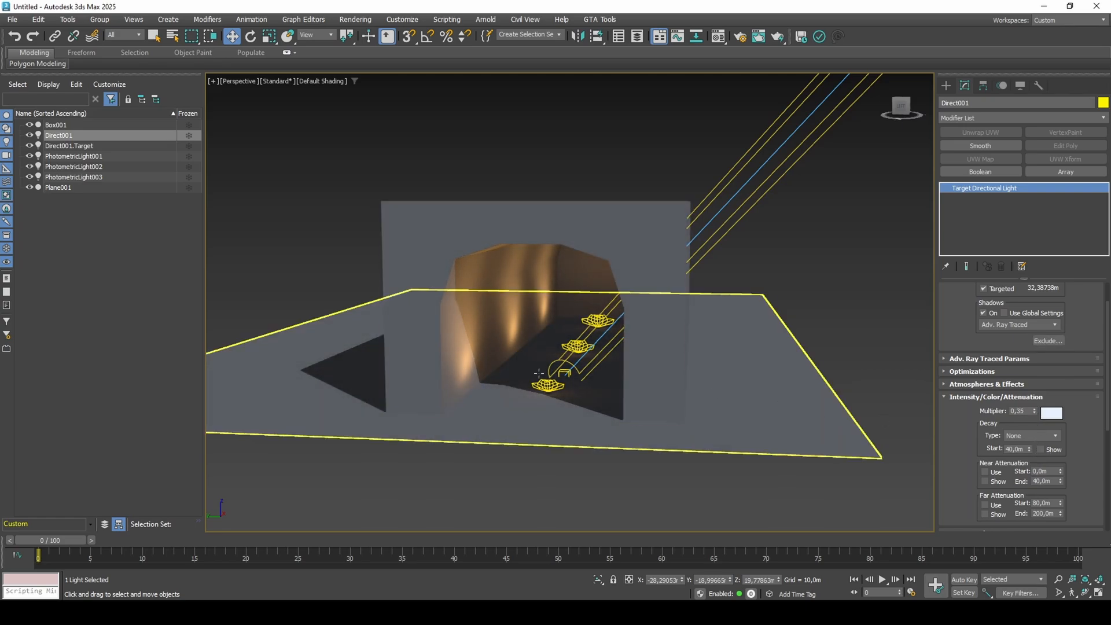
Step: Lower all three photometric lights in the tunnel together by about 0.05 m
scroll(579, 371, up, 4)
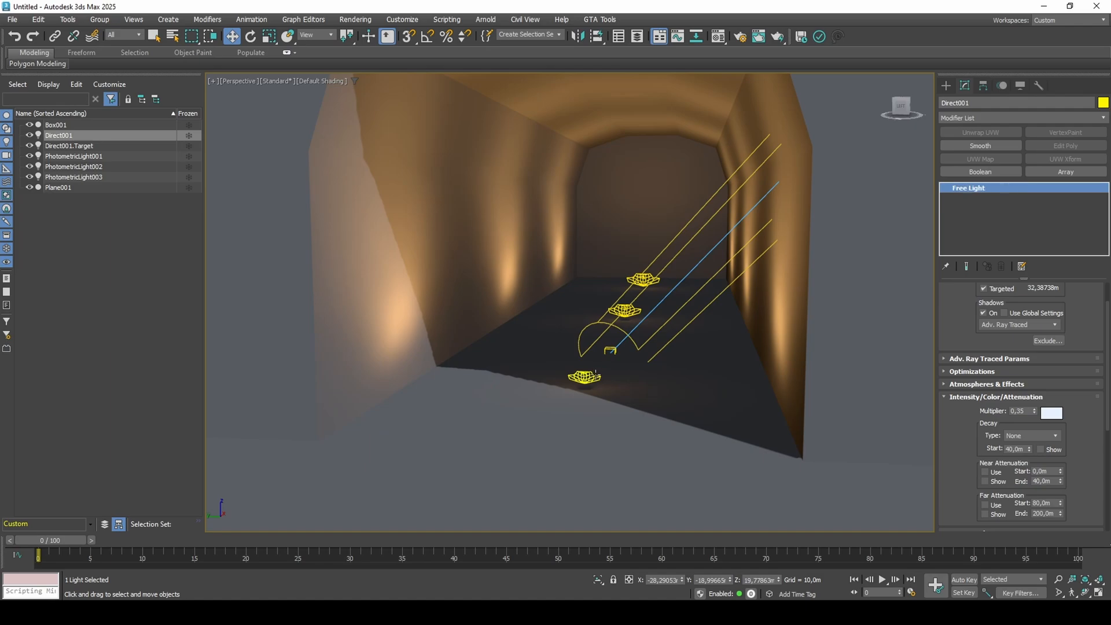
click(596, 376)
scroll(585, 375, up, 2)
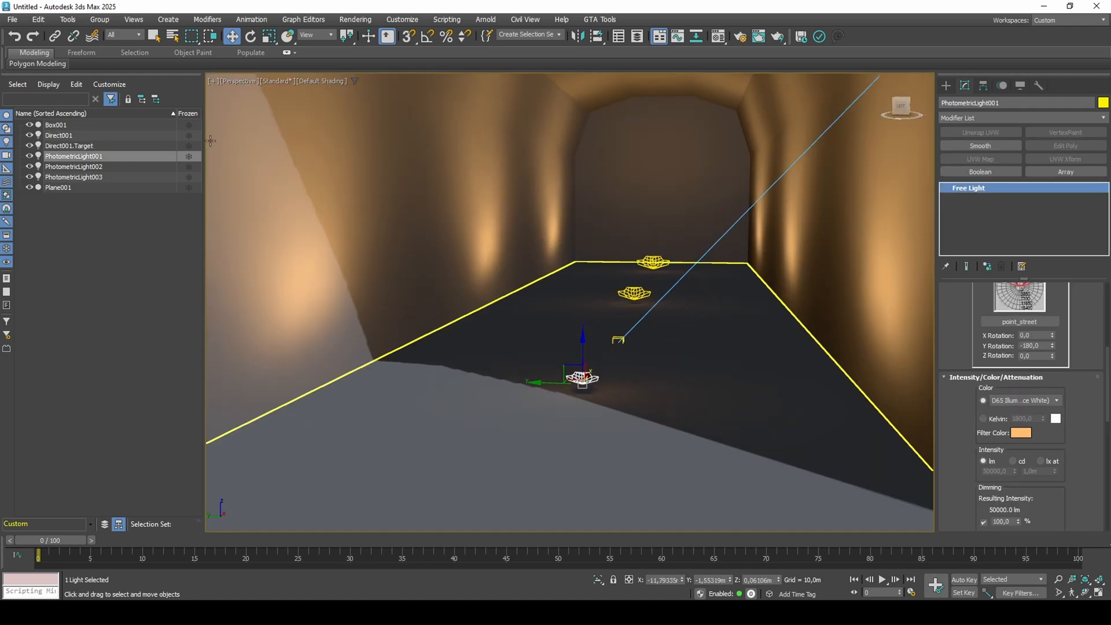
shift+click(77, 178)
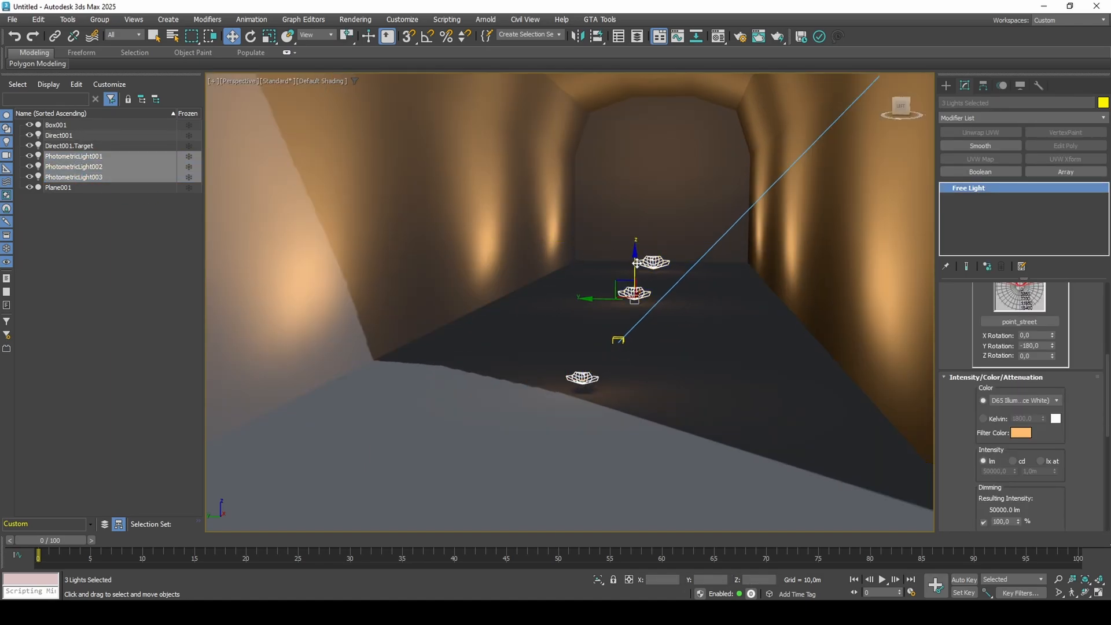
drag(636, 262, 639, 266)
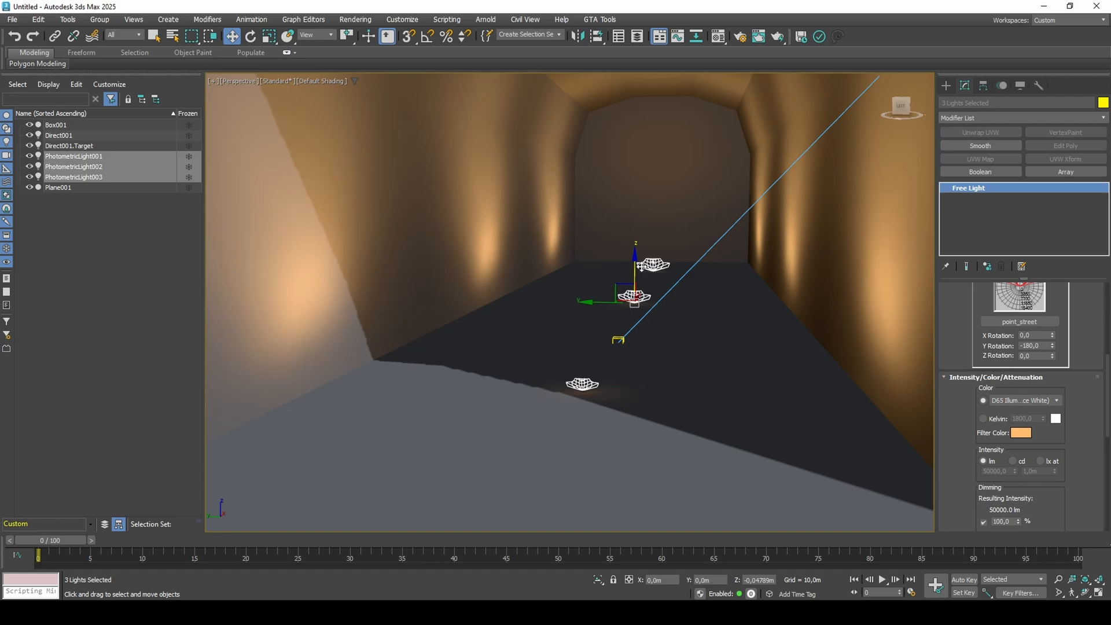
Step: Raise the dimming percentage of the instanced photometric lights to 231%
click(591, 385)
scroll(1026, 451, down, 2)
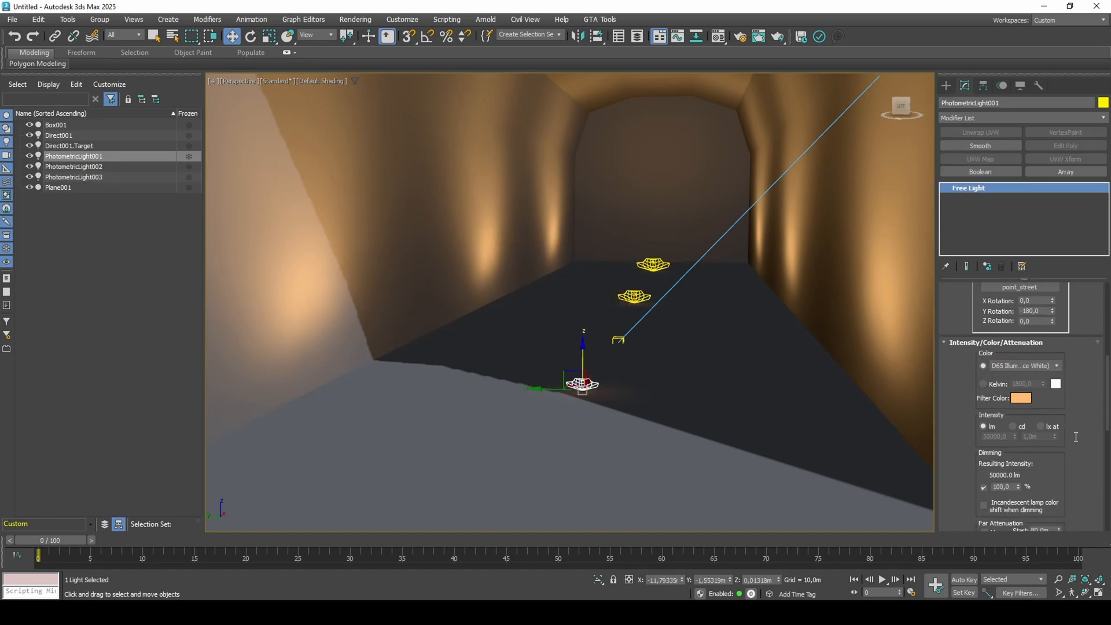
drag(1019, 470, 1032, 395)
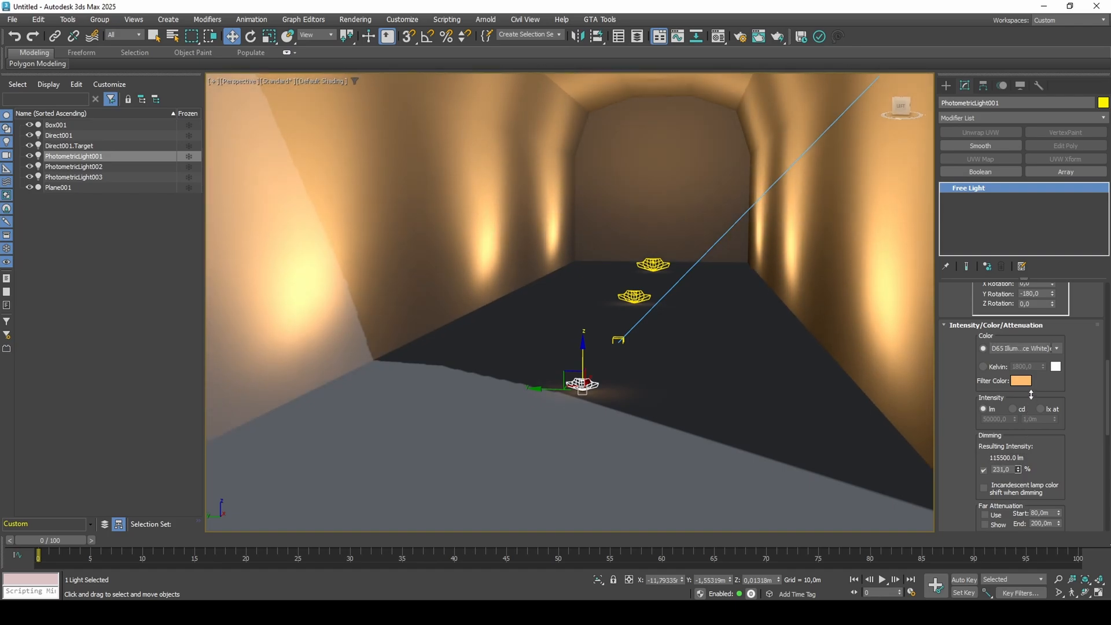
scroll(665, 400, down, 5)
mouse_move(664, 395)
alt+middle_down()
mouse_move(680, 393)
mouse_move(658, 407)
alt+middle_up()
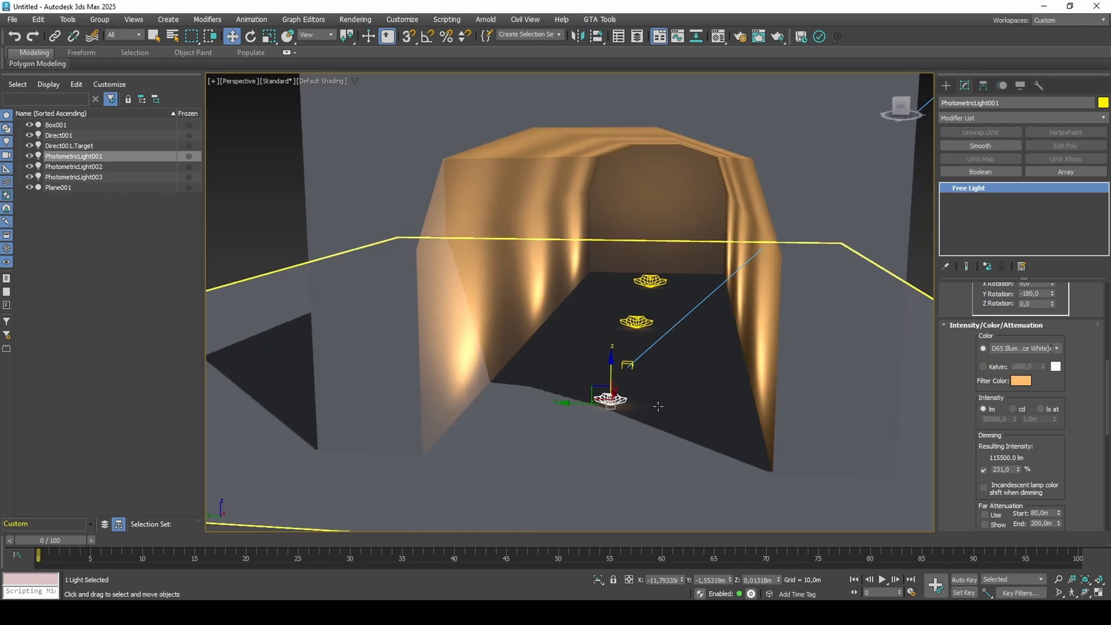
Step: Add Scanline Renderer Lighting maps for the tunnel box and the ground plane to the Bake to Texture queue
click(365, 20)
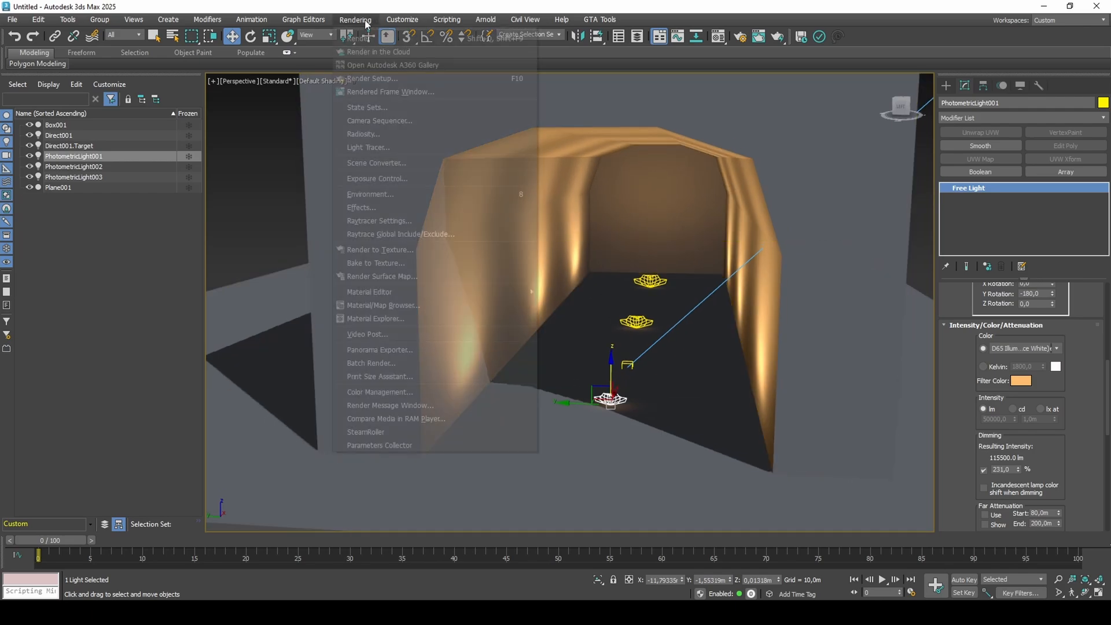
click(389, 263)
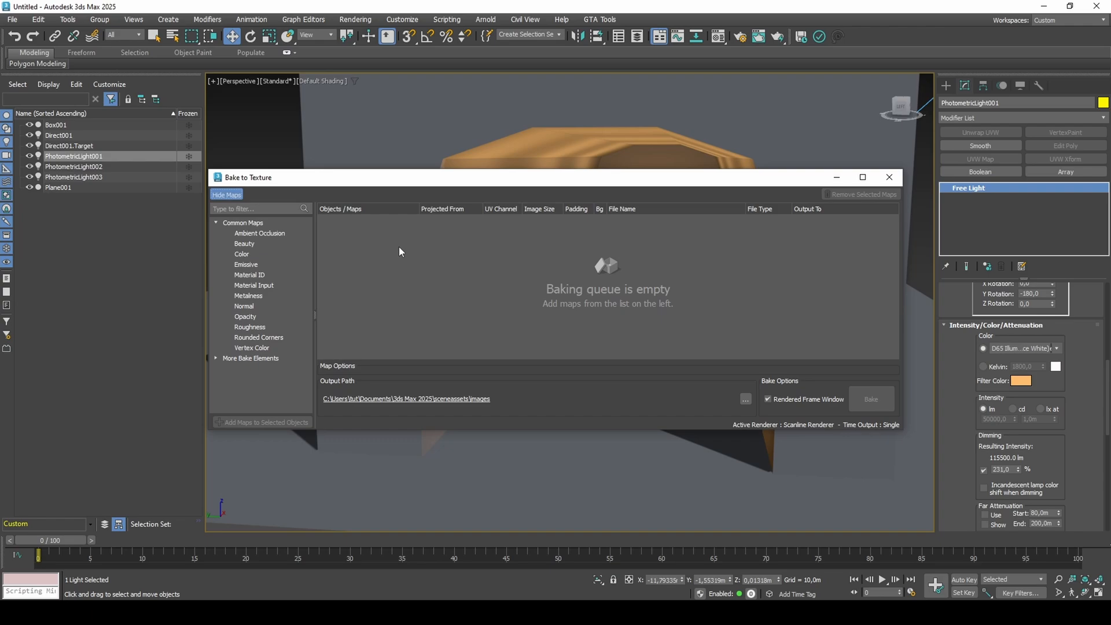
drag(469, 183, 366, 355)
middle_drag(521, 292, 529, 257)
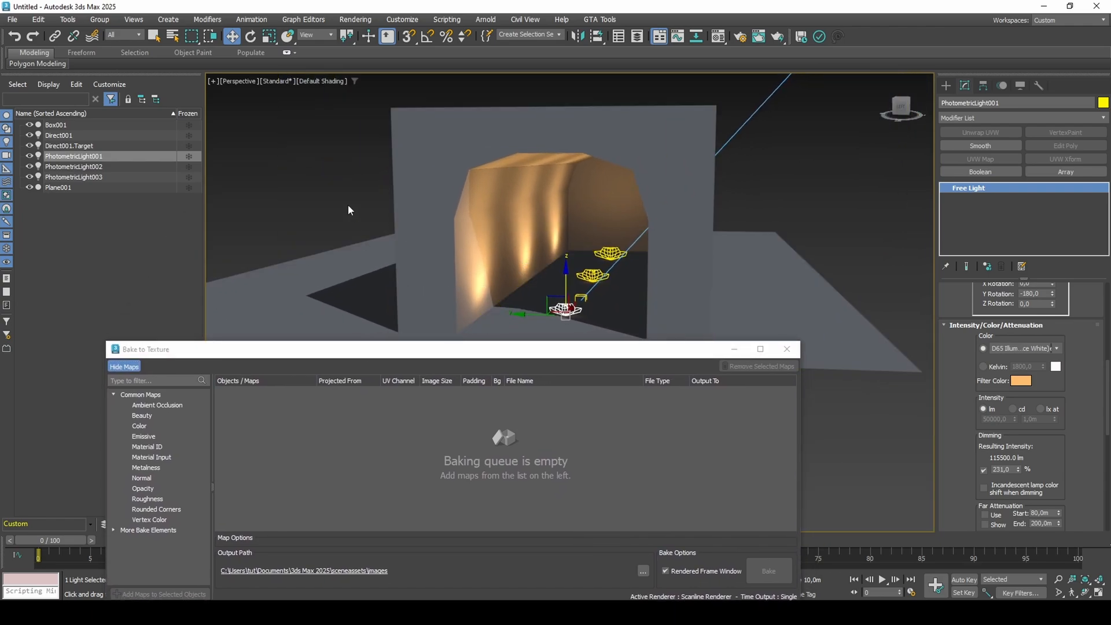
drag(440, 245, 439, 252)
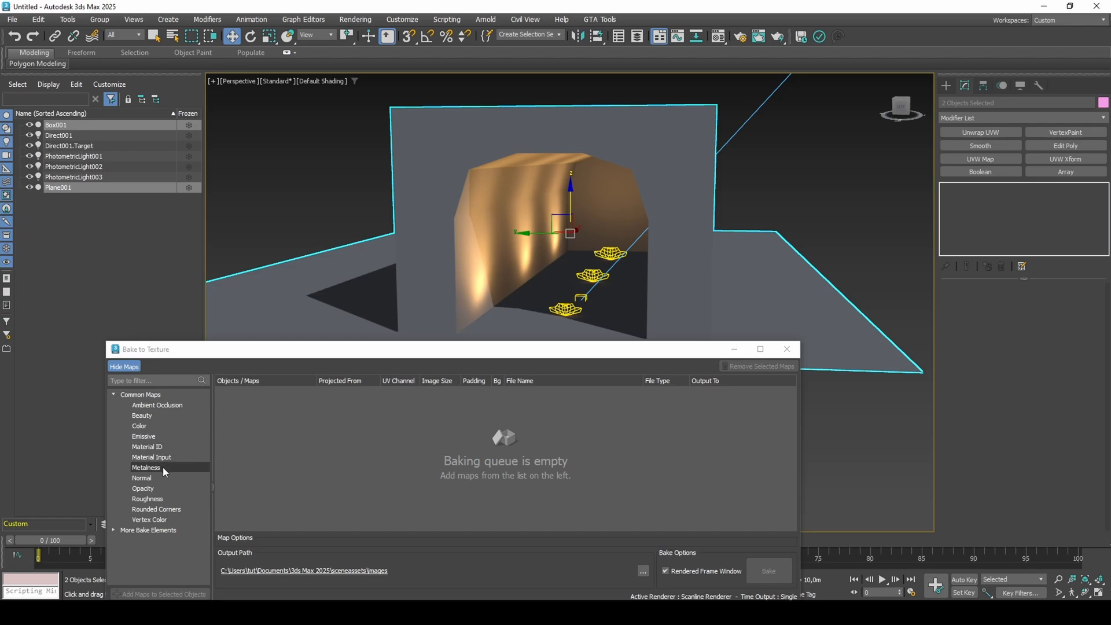
click(114, 530)
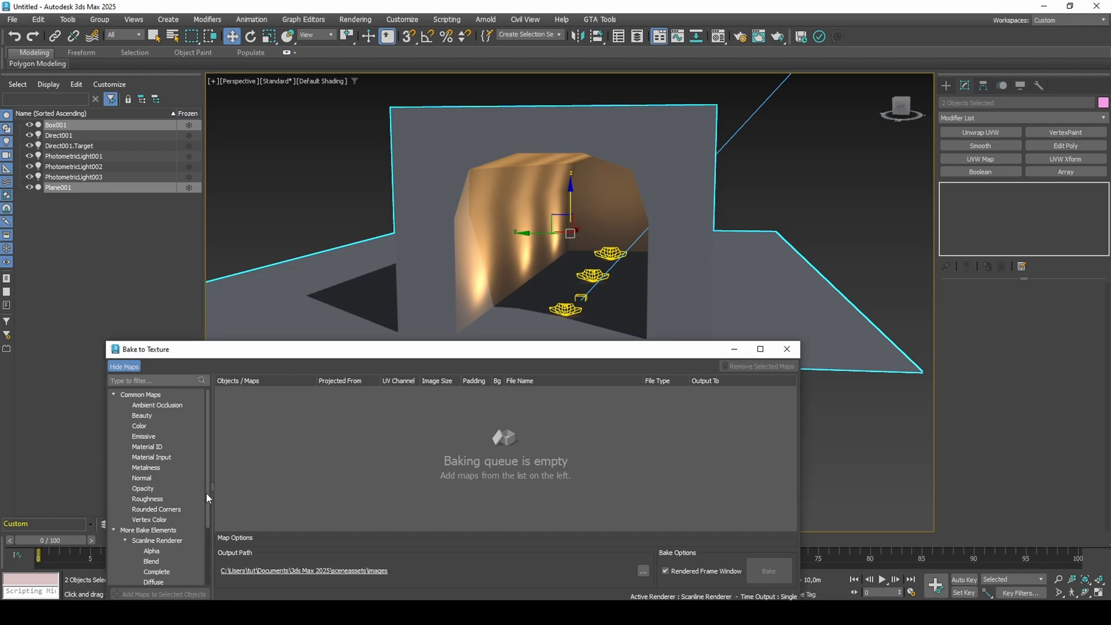
drag(207, 493, 206, 545)
click(175, 530)
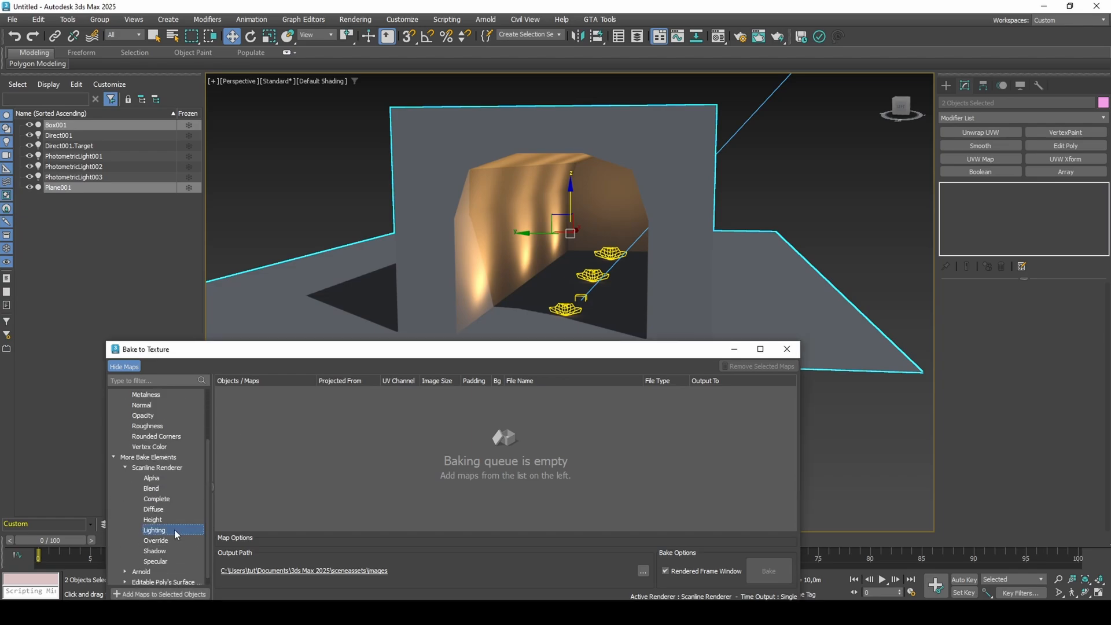
click(163, 595)
drag(340, 349, 328, 327)
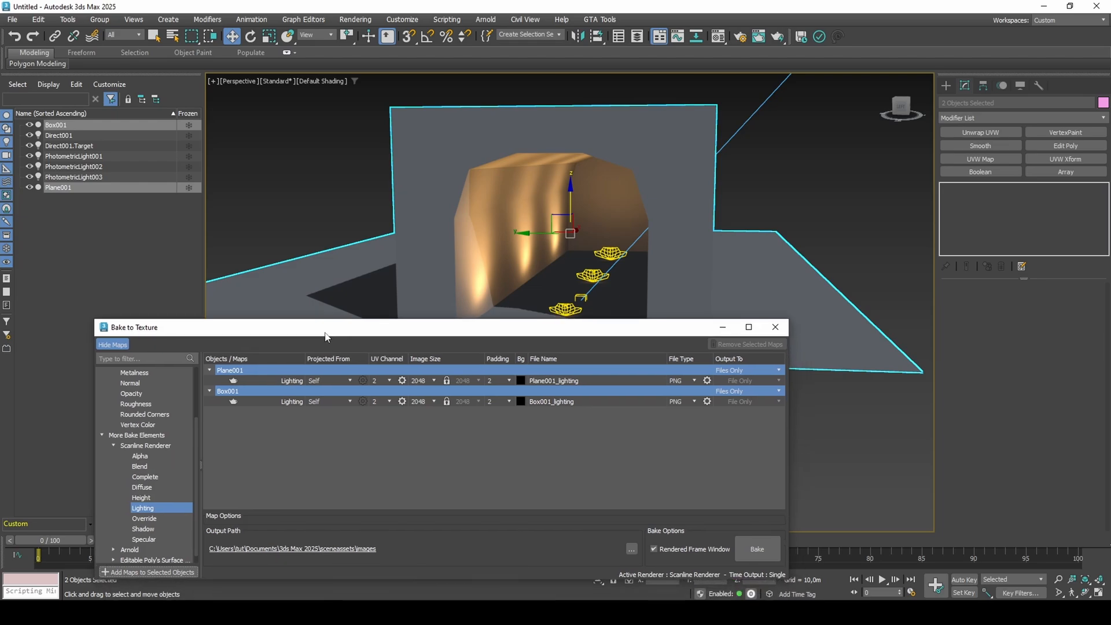
Step: Set both lighting maps' image size to 64 and the output path to "D:\Modding guides\98 - Lightmap prelight basics\Extra contents"
click(338, 422)
key(ctrl+a)
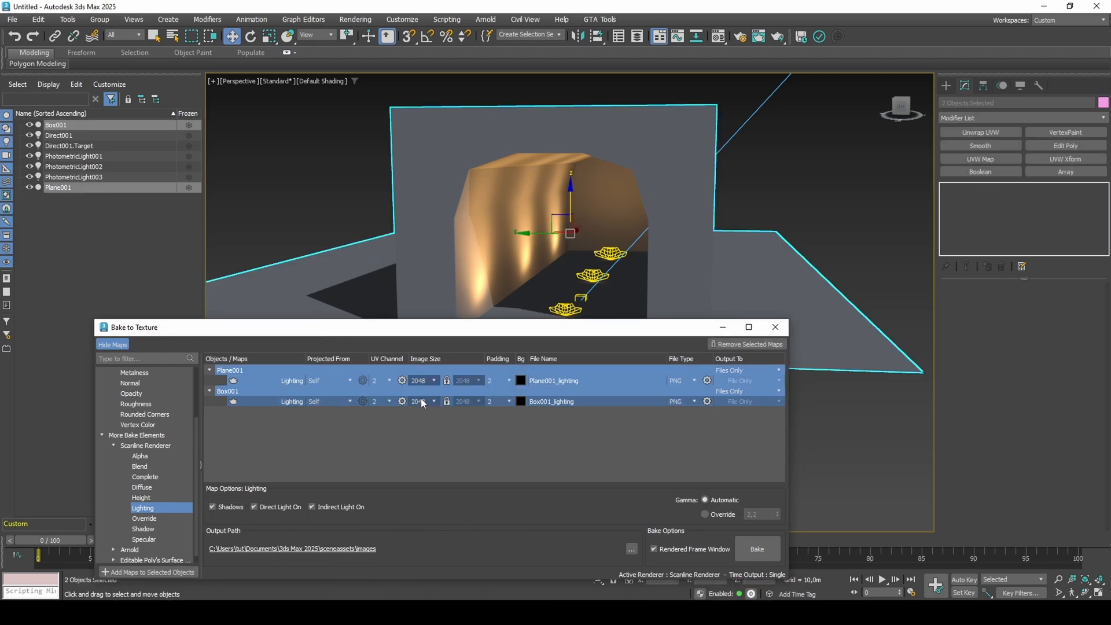
double_click(434, 381)
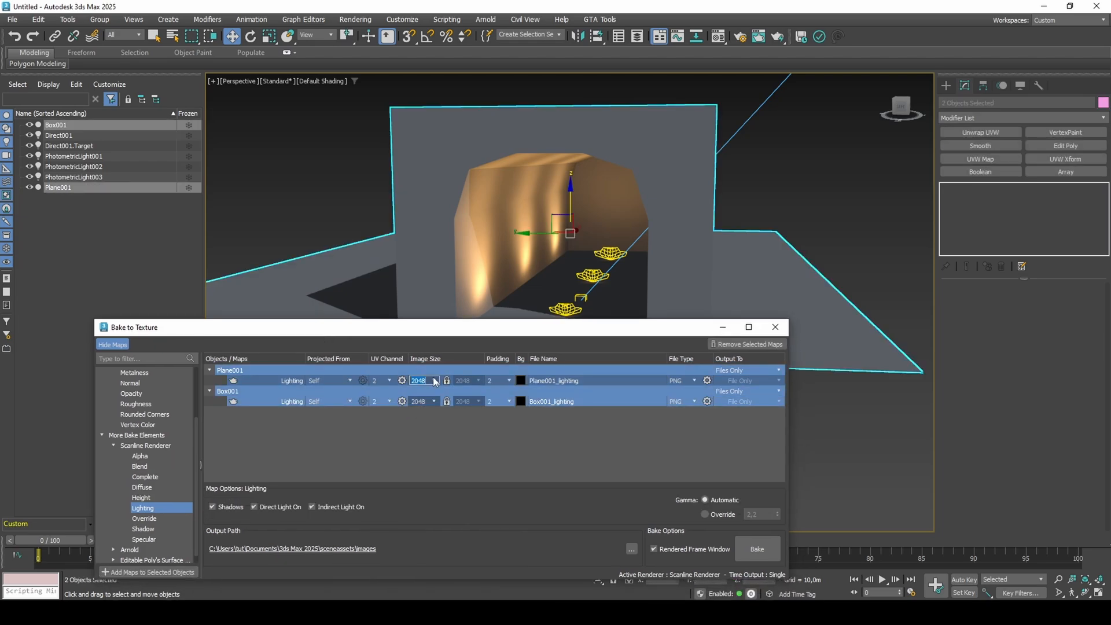
text(64)
key(Return)
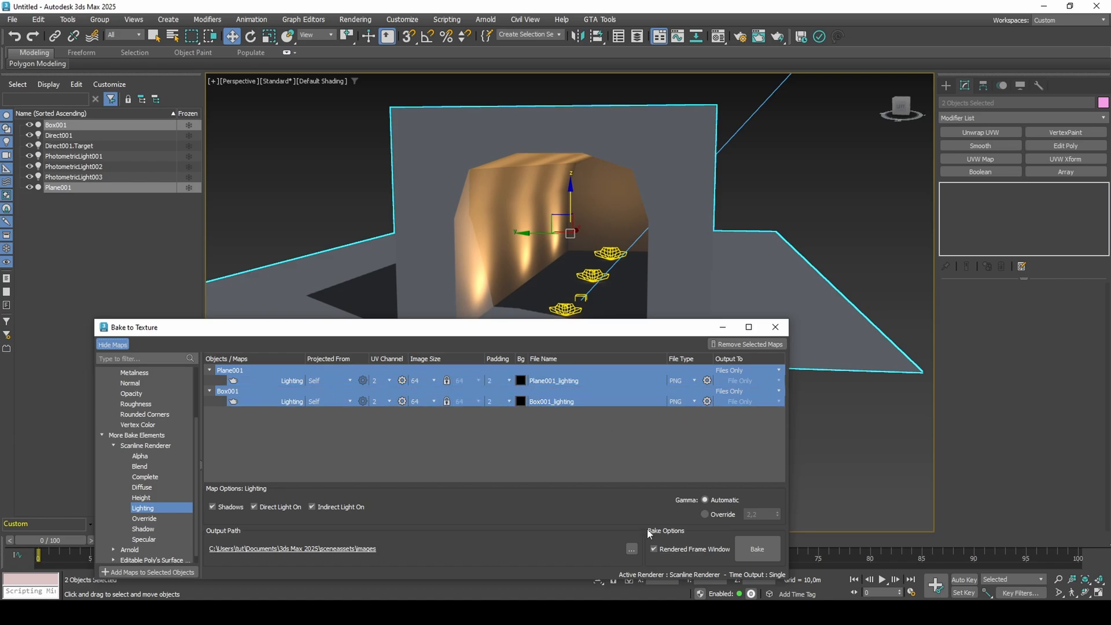
click(632, 549)
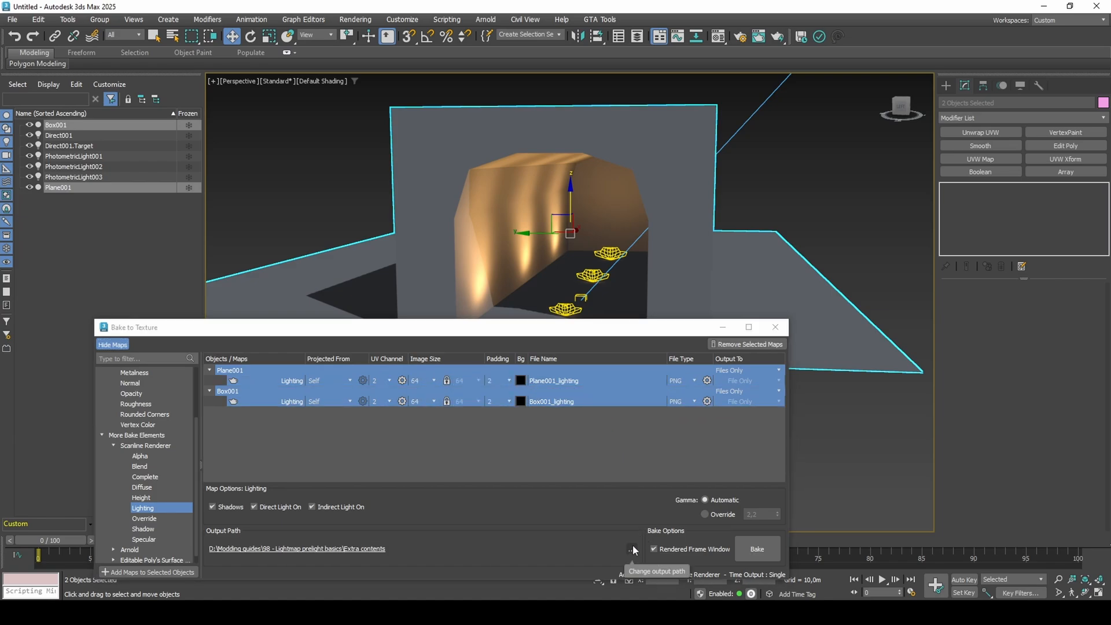
Step: Output both lighting maps to a new Standard (Legacy) material in the Diffuse Color slot
click(779, 371)
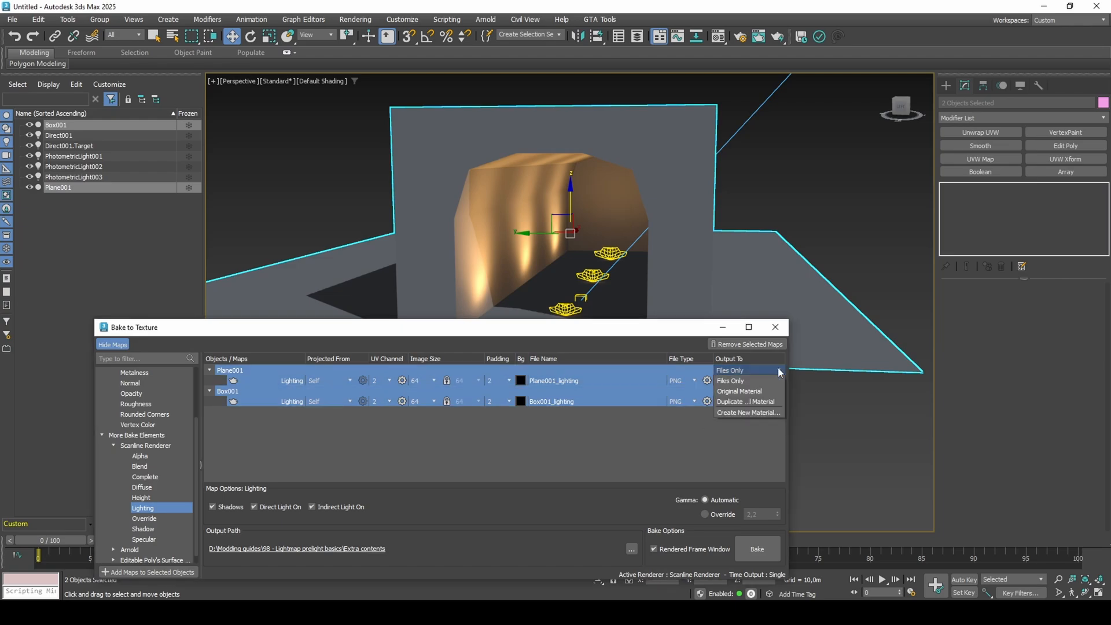
click(763, 412)
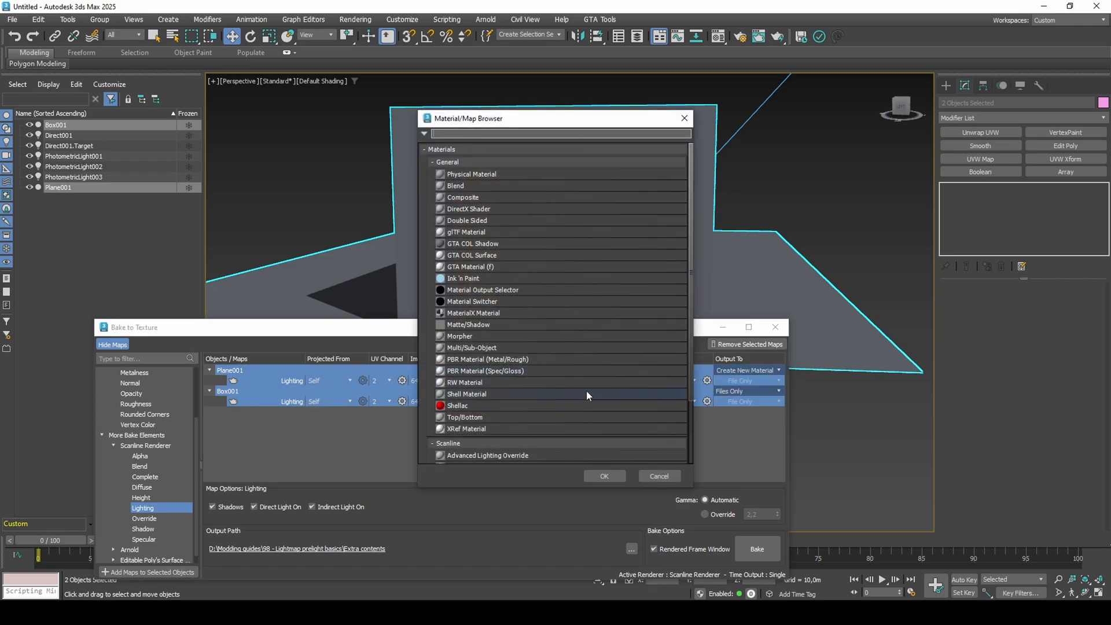
scroll(579, 399, down, 3)
double_click(524, 434)
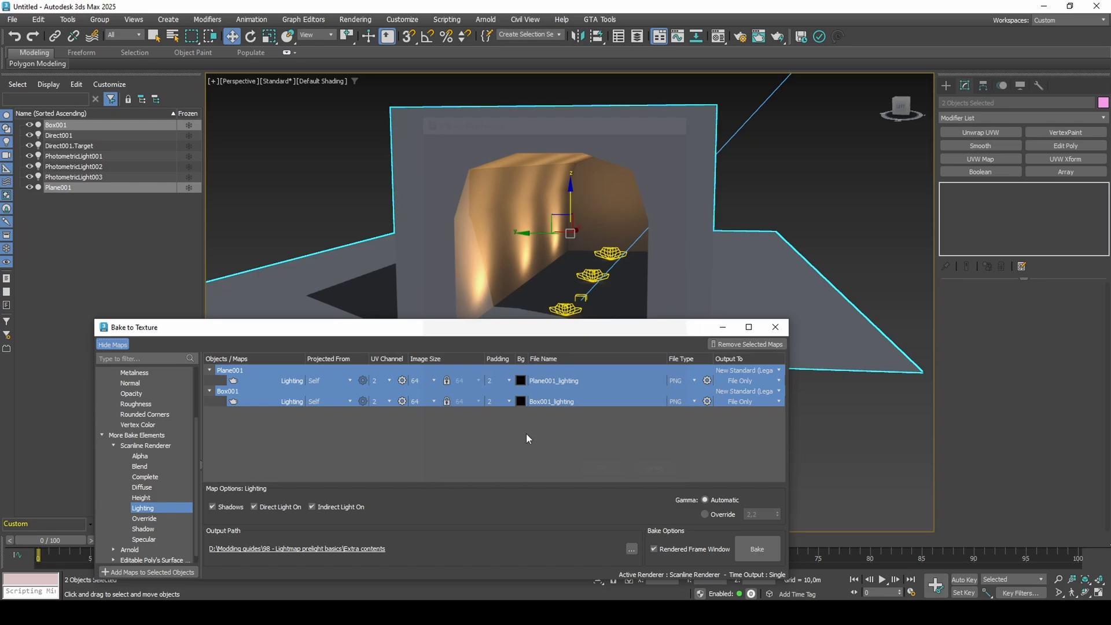
click(779, 381)
click(762, 412)
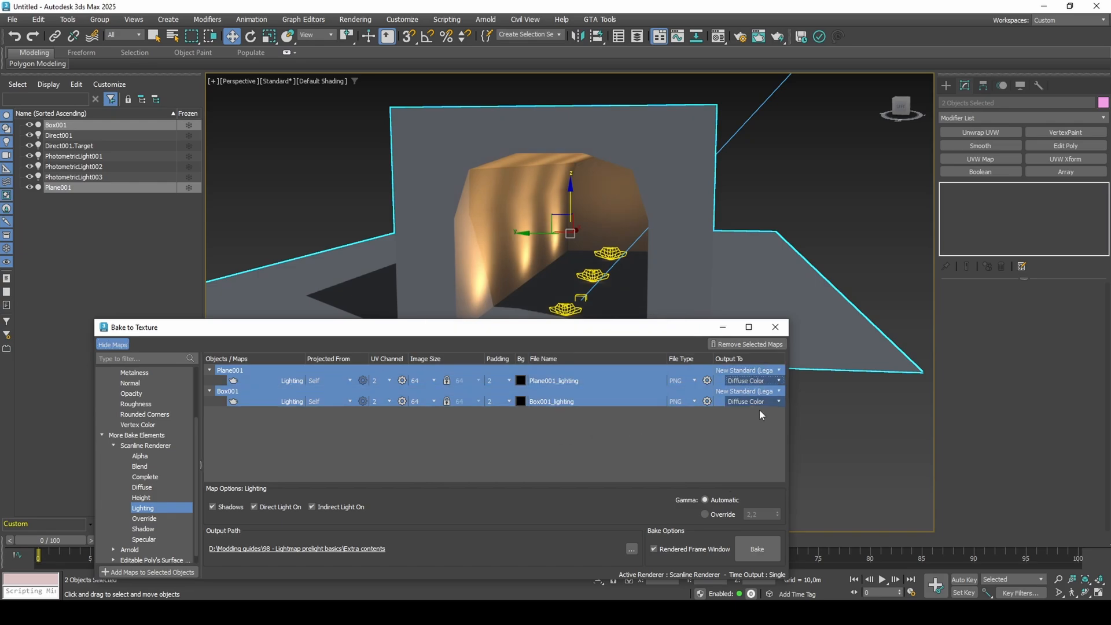
Step: Bake the lighting maps for the plane and box and move the baking window clear of the model
click(756, 548)
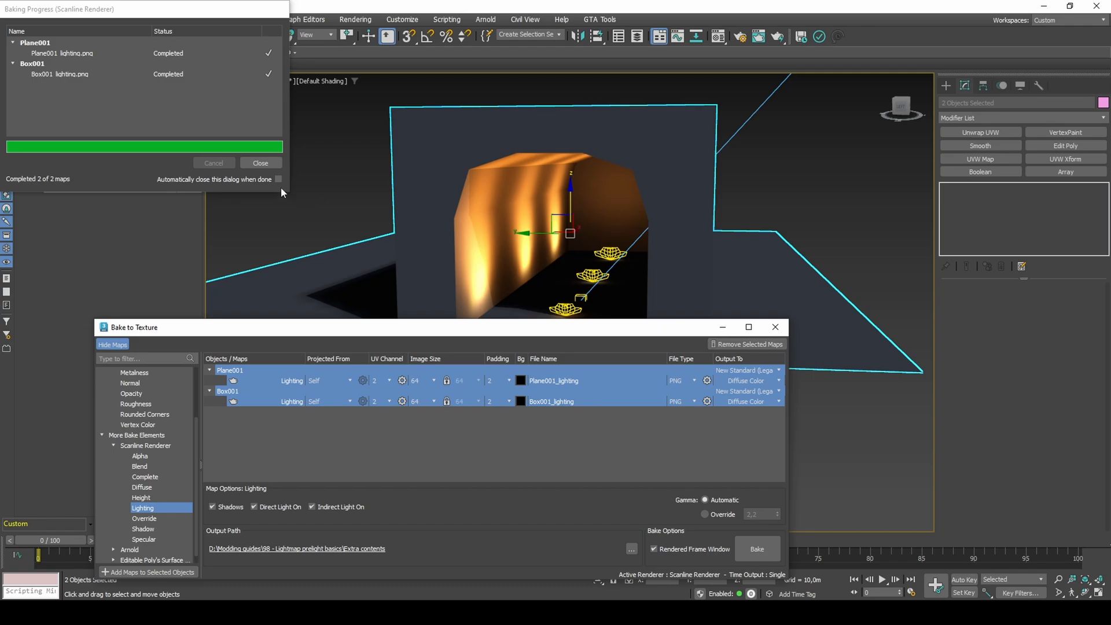
click(273, 164)
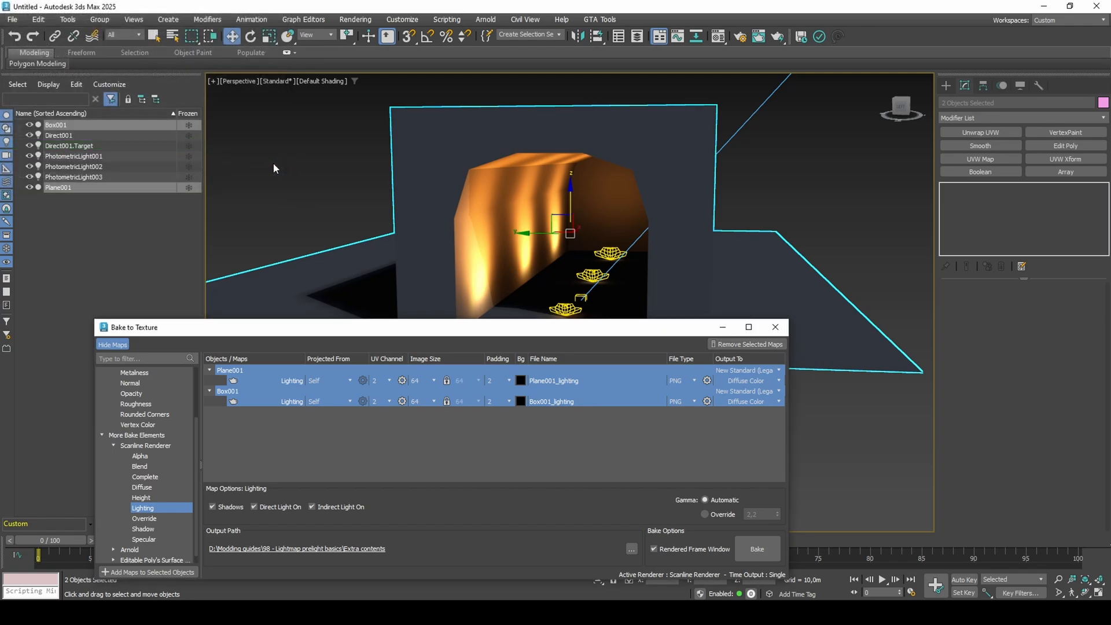
drag(633, 331, 517, 497)
Step: Switch the perspective viewport to the Standard preset with Flat Color shading and inspect the baked lighting around the tunnel
click(290, 83)
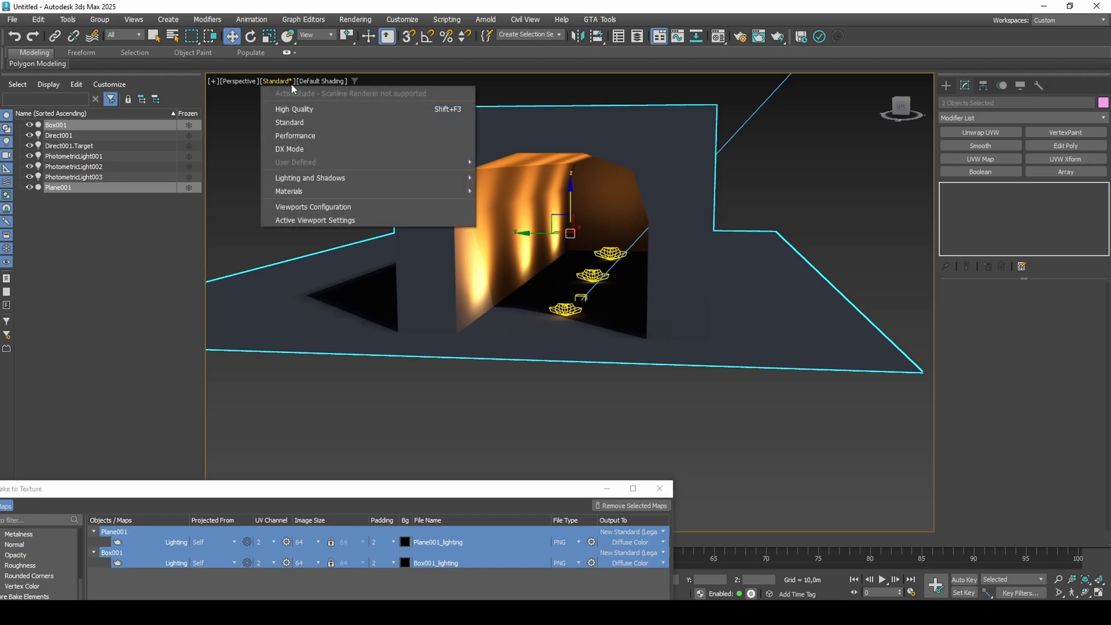
click(313, 123)
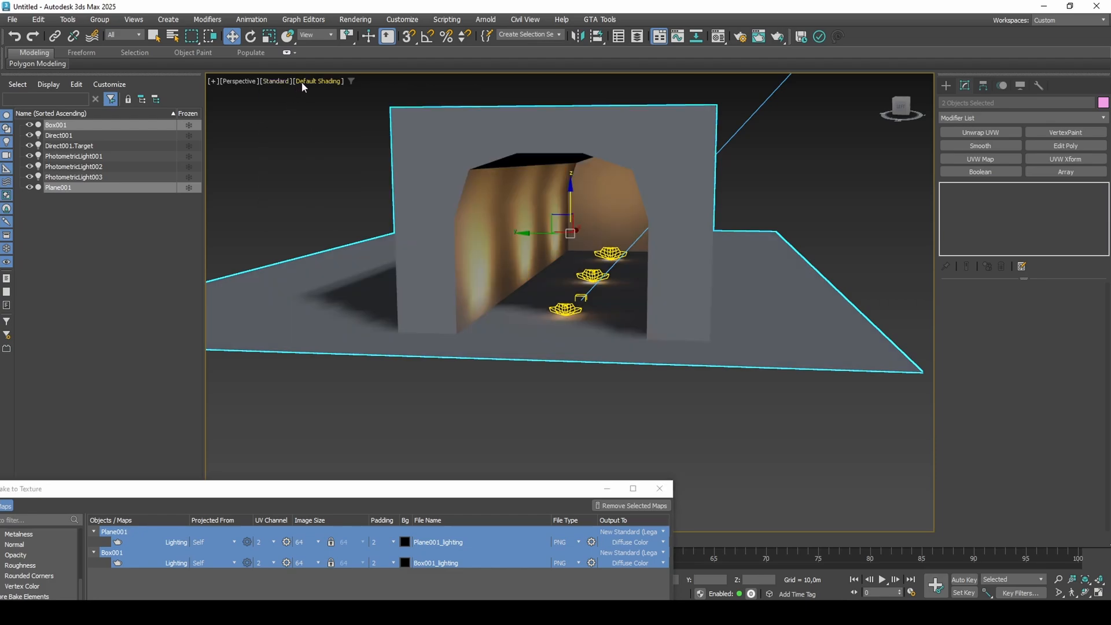
click(302, 82)
click(323, 133)
mouse_move(580, 264)
alt+middle_down()
mouse_move(566, 255)
mouse_move(585, 270)
mouse_move(740, 276)
alt+middle_up()
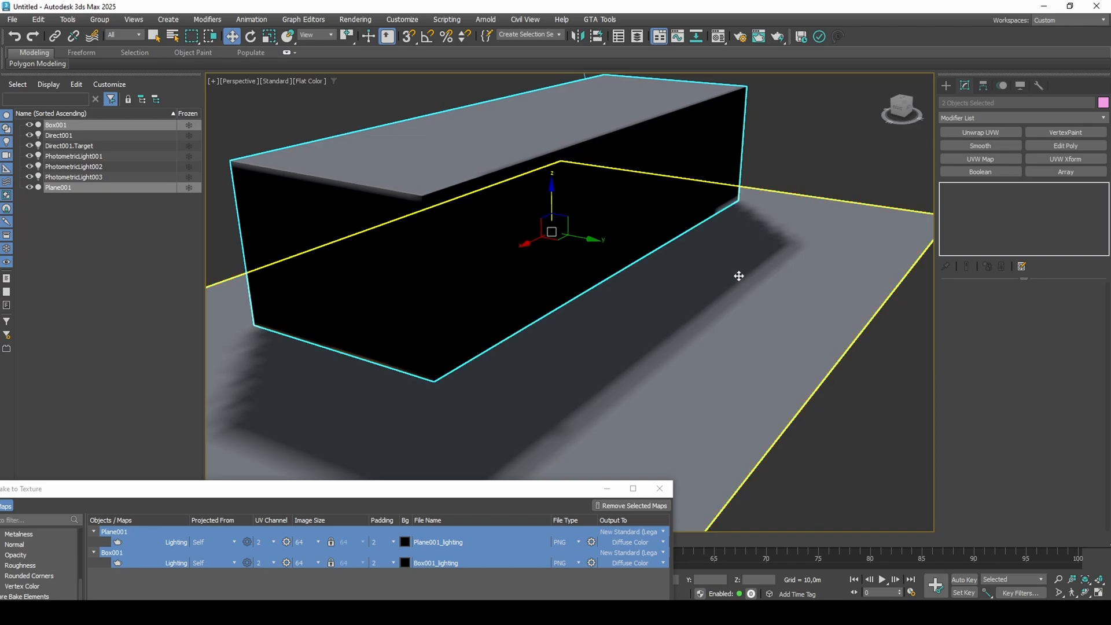
alt+middle_drag(830, 275, 633, 259)
scroll(633, 233, up, 3)
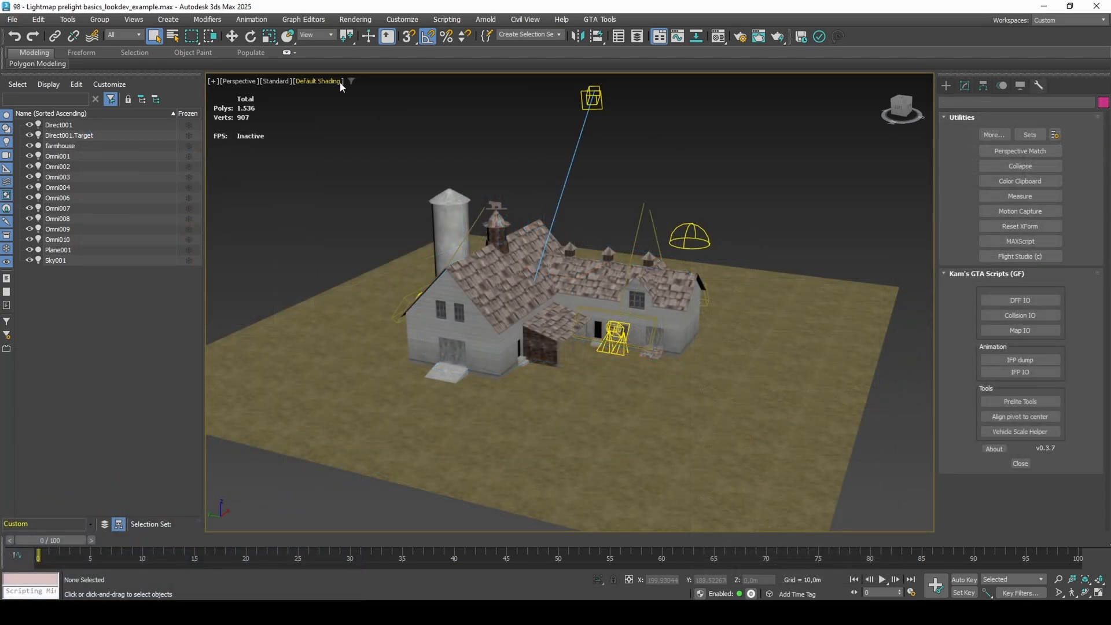
Step: Set the farmhouse viewport to Advanced rendering level with unlimited scene lights, shadows on and progressive skylight off
click(339, 81)
click(360, 261)
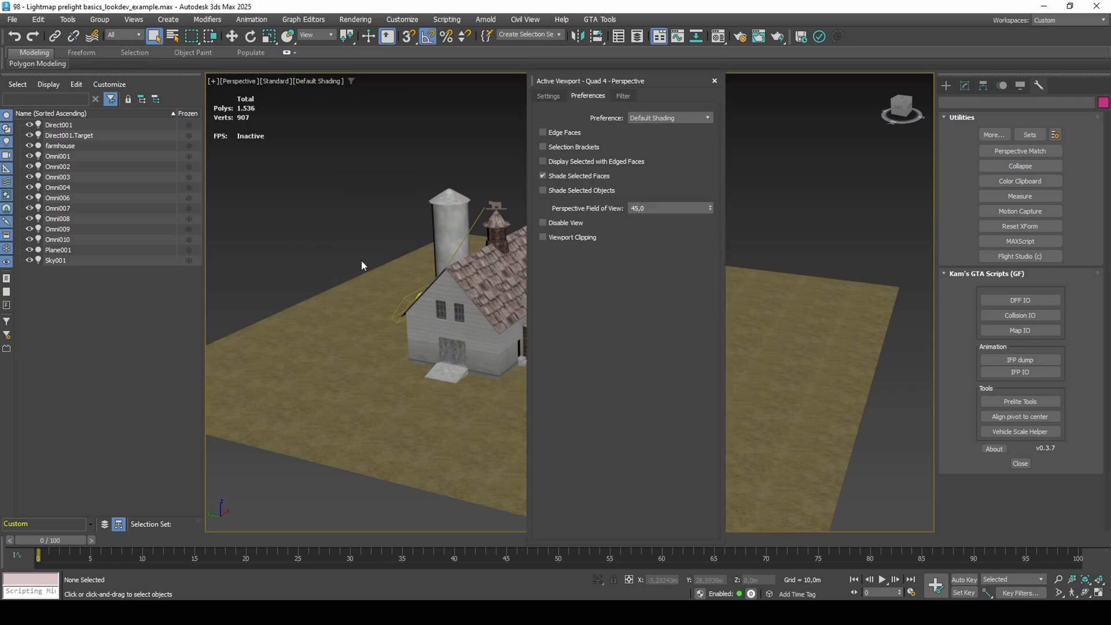
click(549, 96)
click(649, 139)
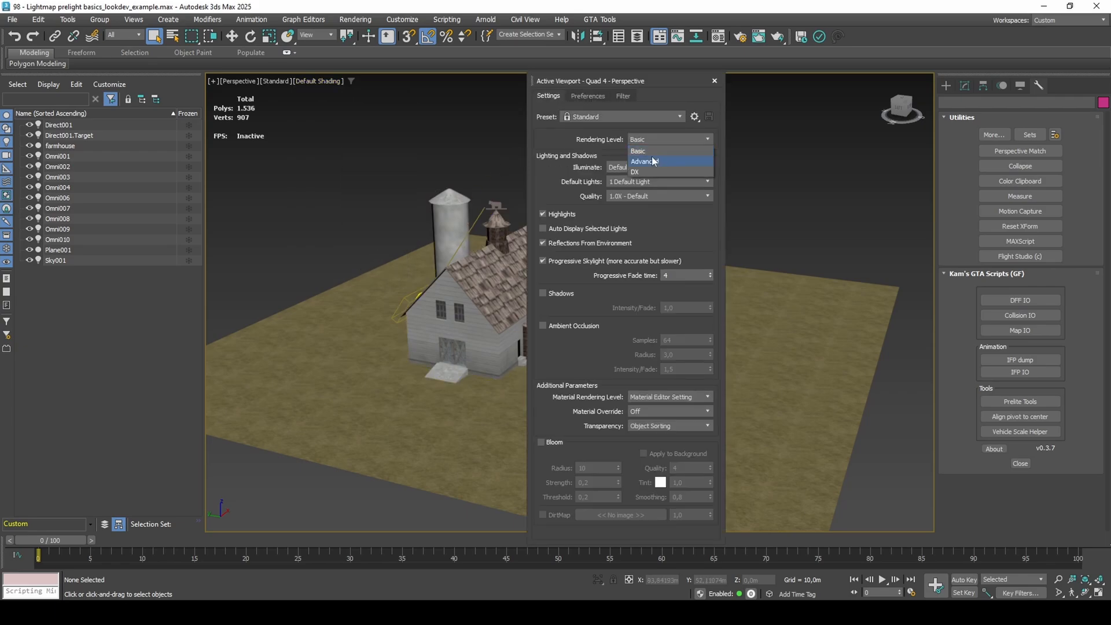
click(653, 160)
click(654, 167)
click(648, 185)
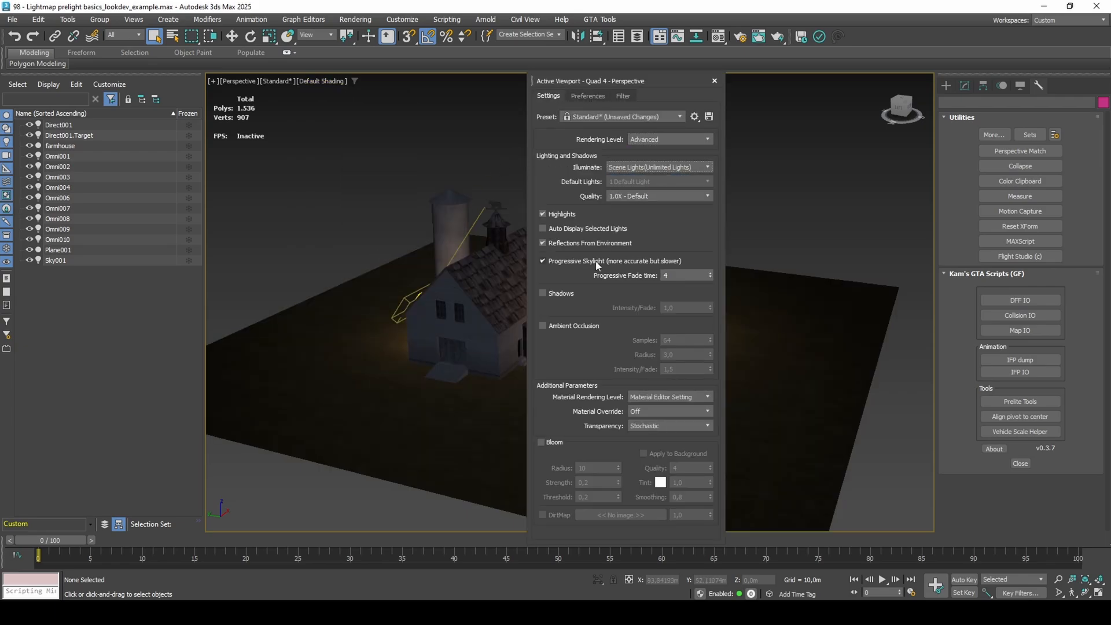
click(561, 293)
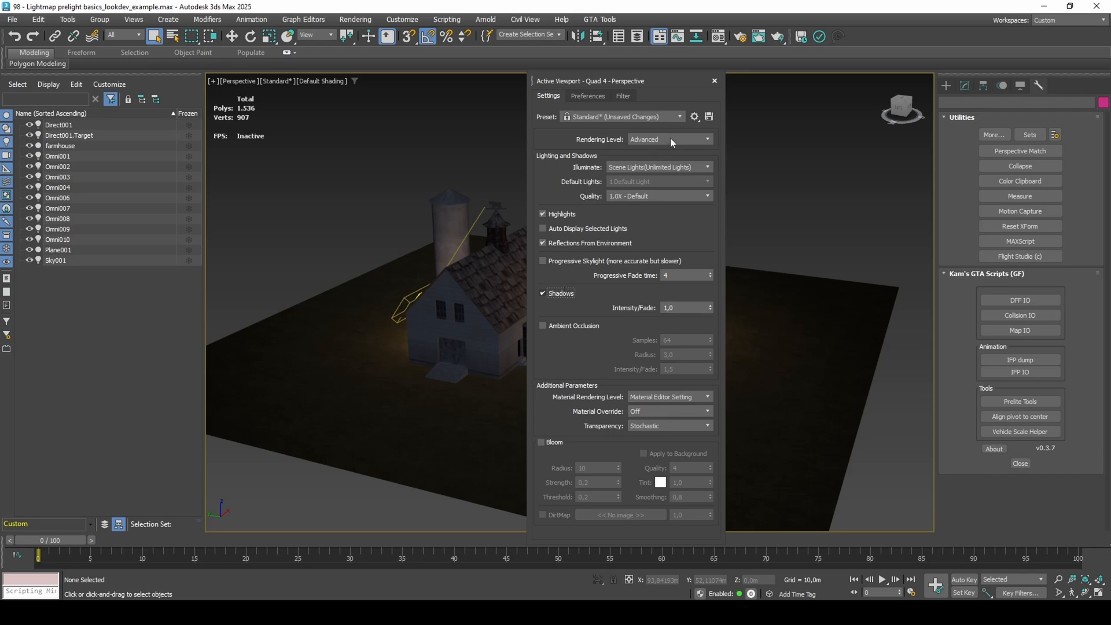
click(715, 82)
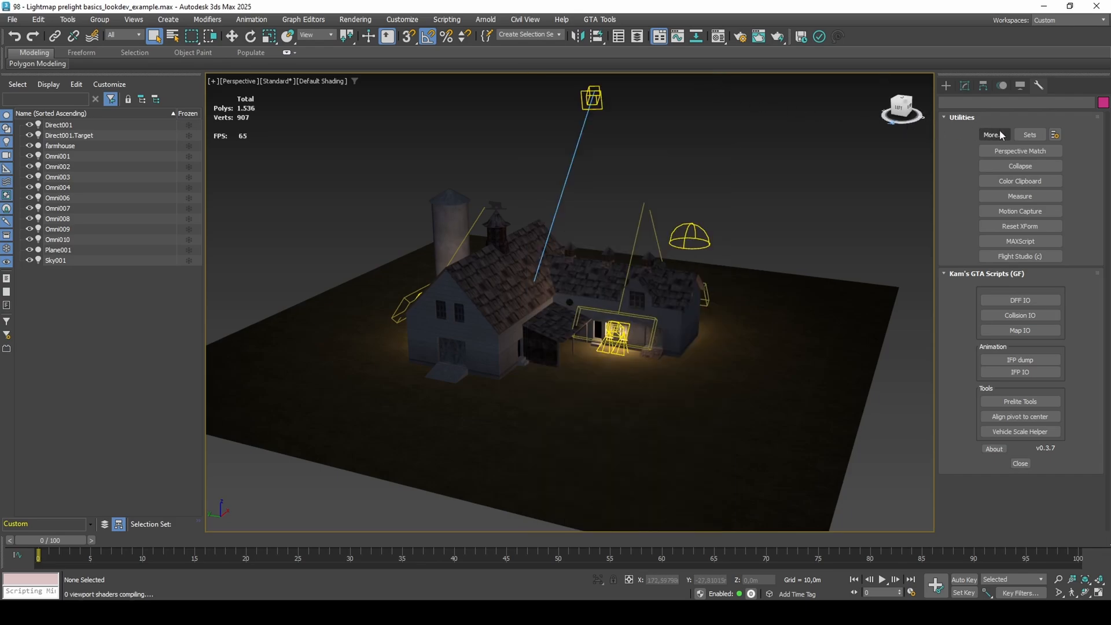
Step: Open a floating viewport, maximize its Perspective view and frame the farmhouse scene in it
alt+middle_drag(730, 290, 177, 299)
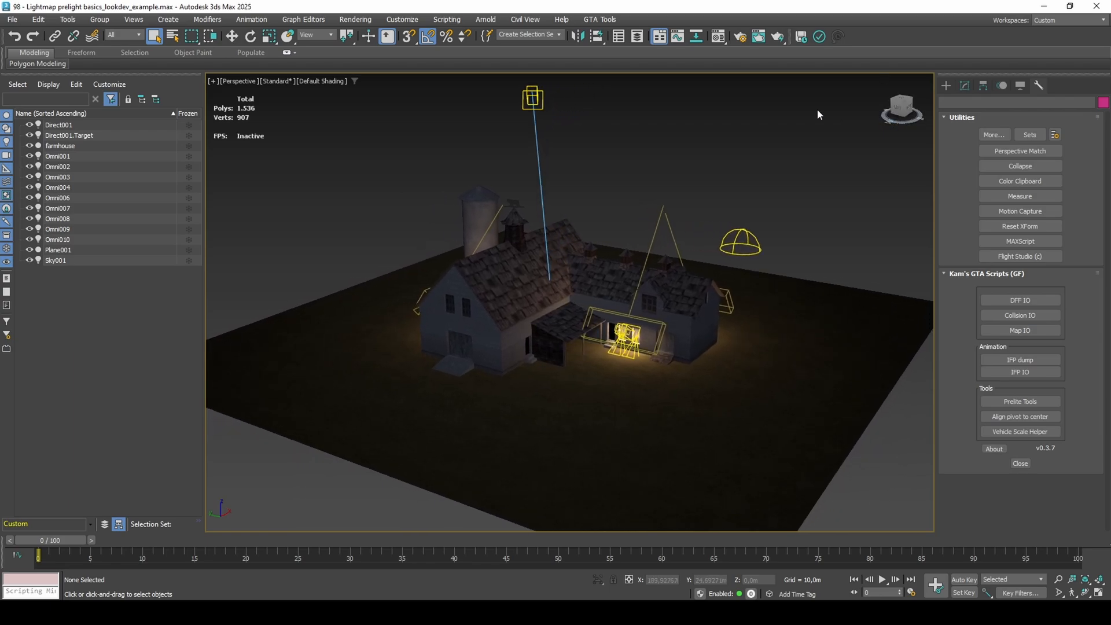
click(213, 81)
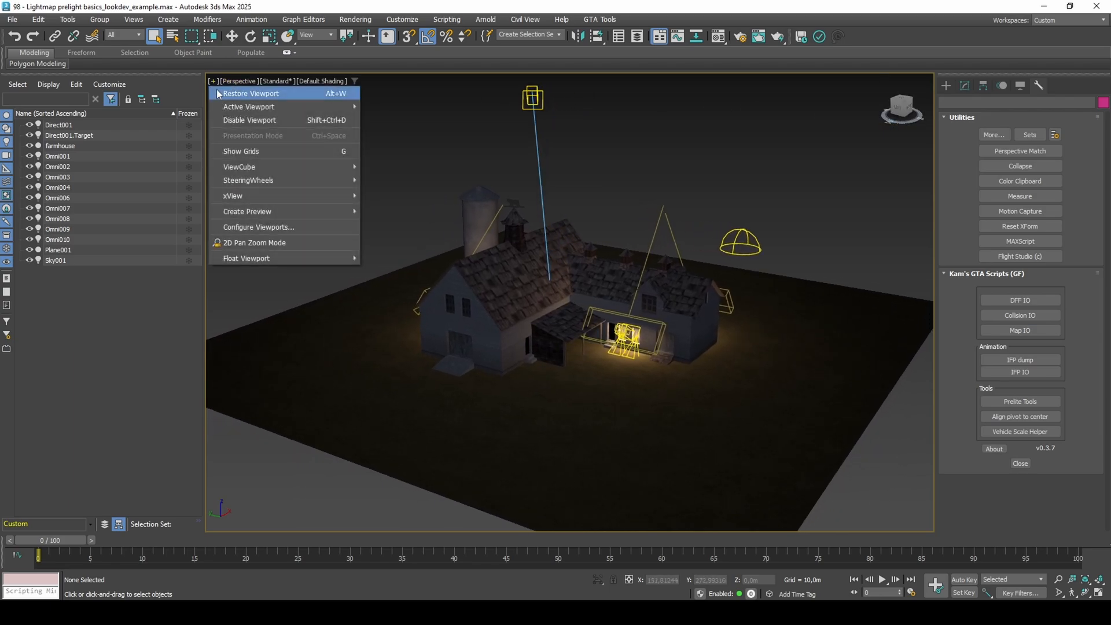
mouse_move(272, 259)
click(387, 258)
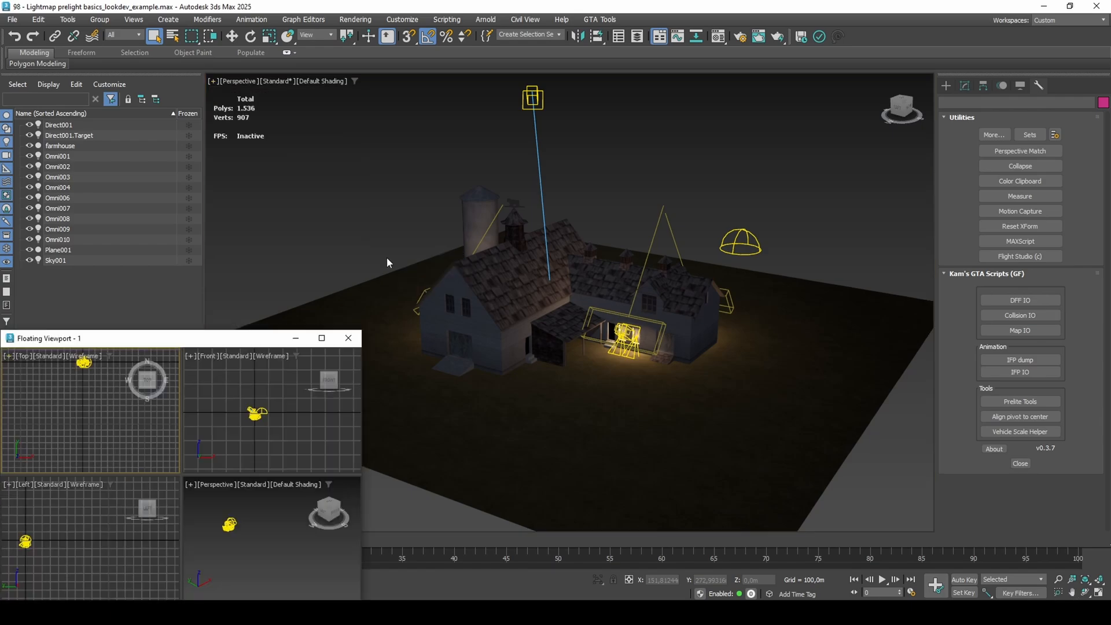
click(284, 522)
key(alt+w)
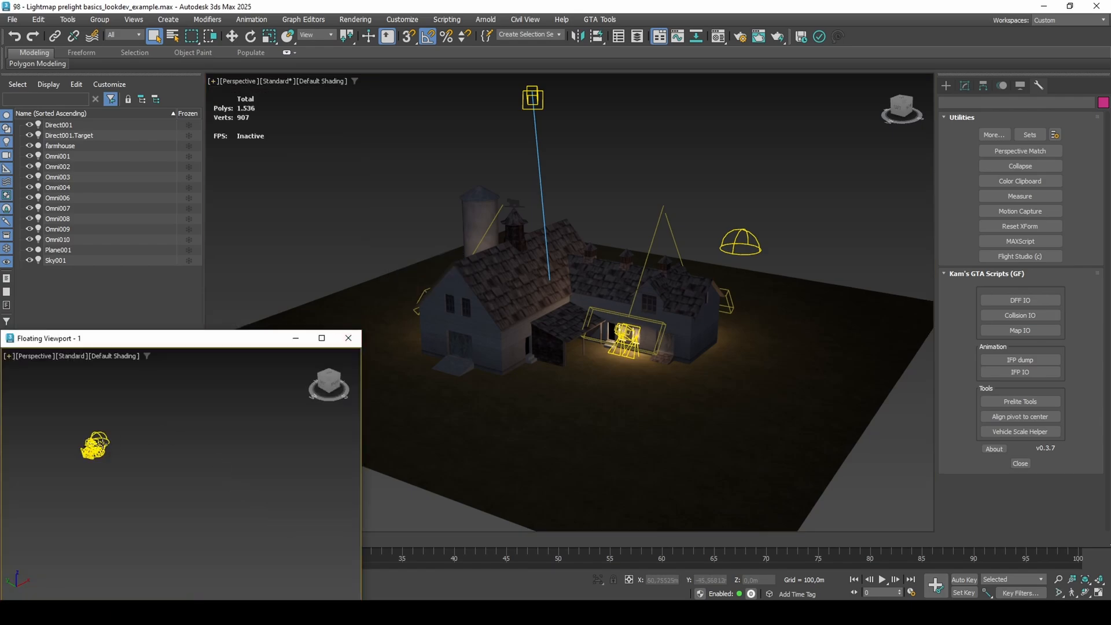
key(z)
scroll(149, 441, up, 10)
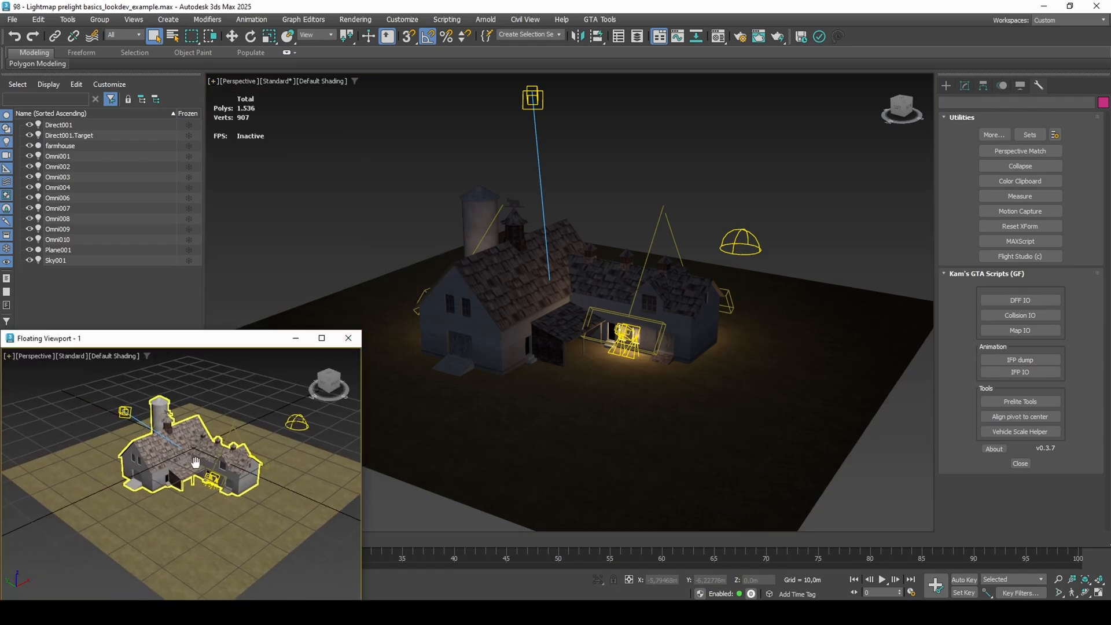
Step: Set the floating Perspective viewport to Flat Color shading with Environment Background and frame the farmhouse closely
click(95, 360)
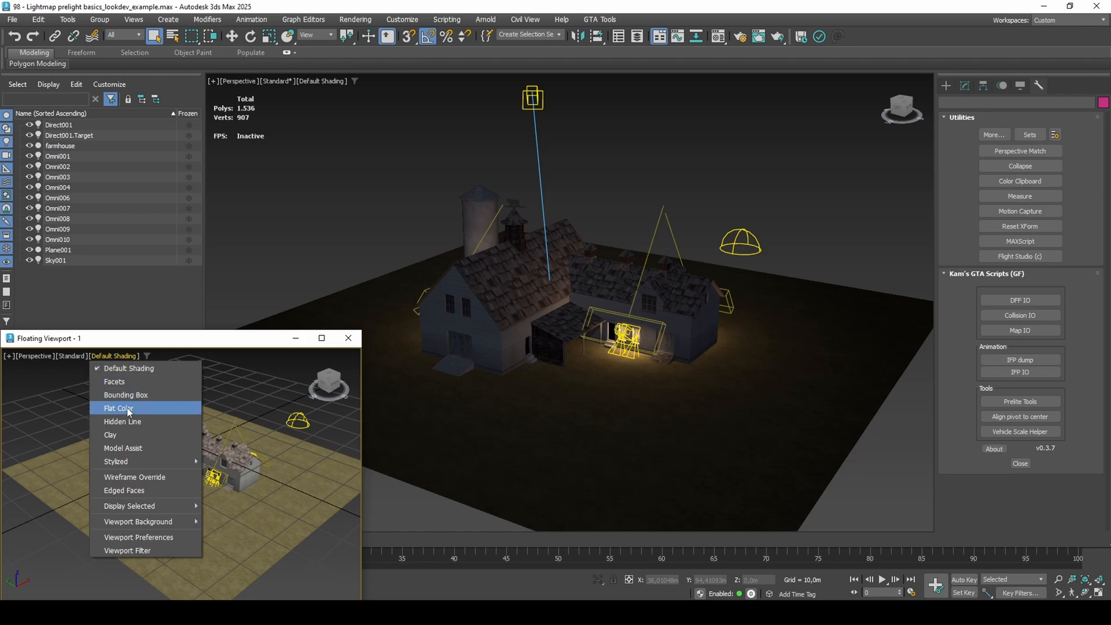
click(119, 412)
click(116, 356)
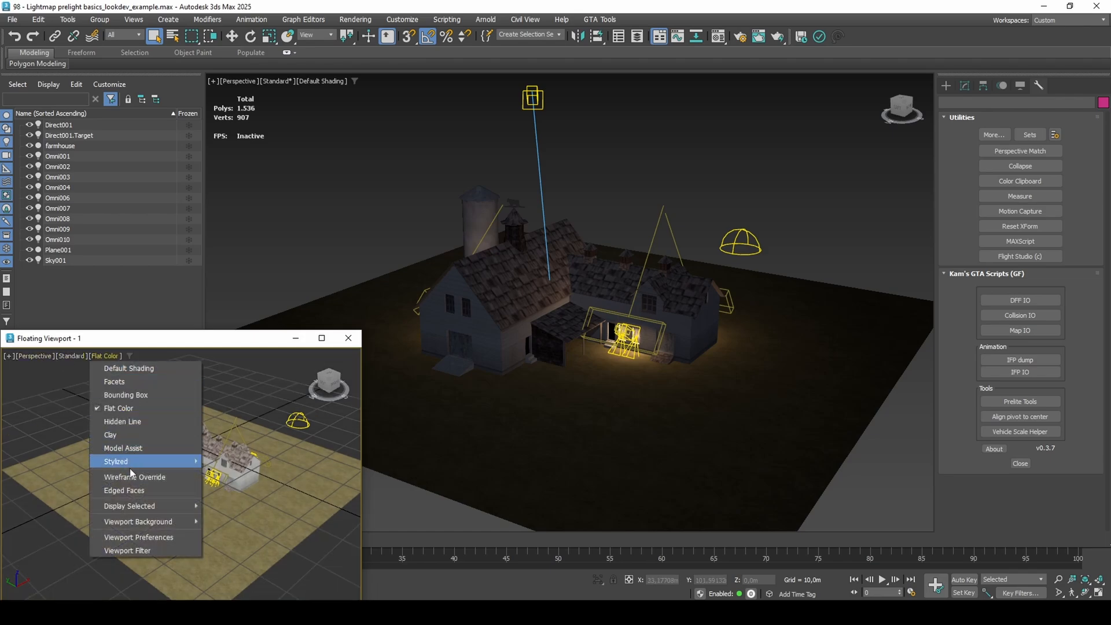
mouse_move(159, 523)
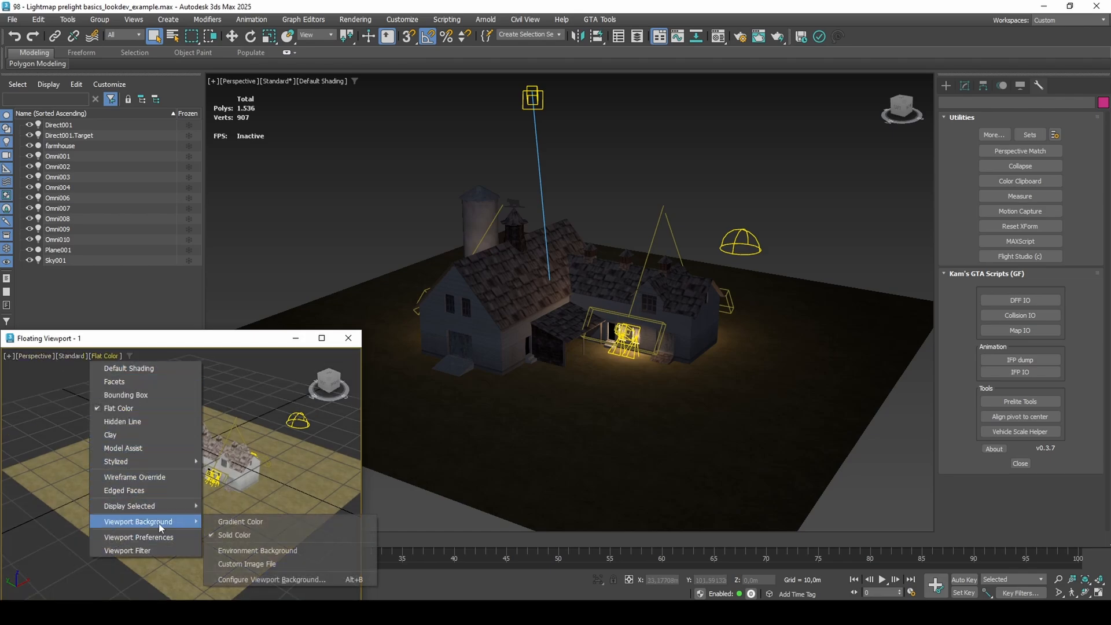
click(242, 550)
middle_drag(220, 477, 188, 389)
middle_drag(182, 430, 190, 490)
scroll(160, 492, up, 2)
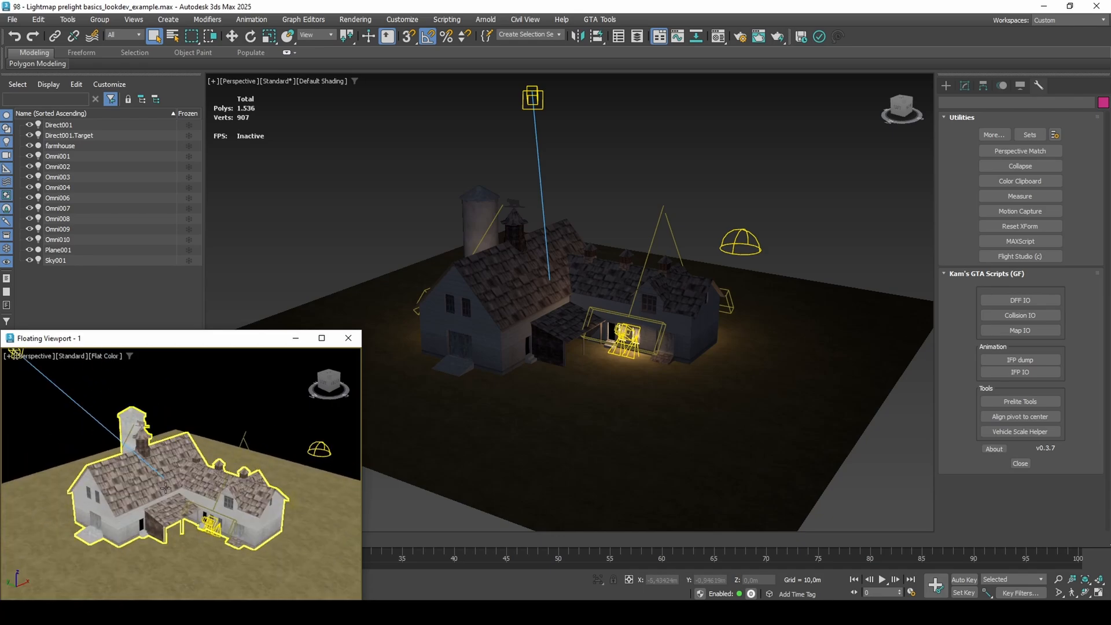
Step: Switch the floating viewport to Presentation Mode and angle its view onto the farmhouse
click(10, 357)
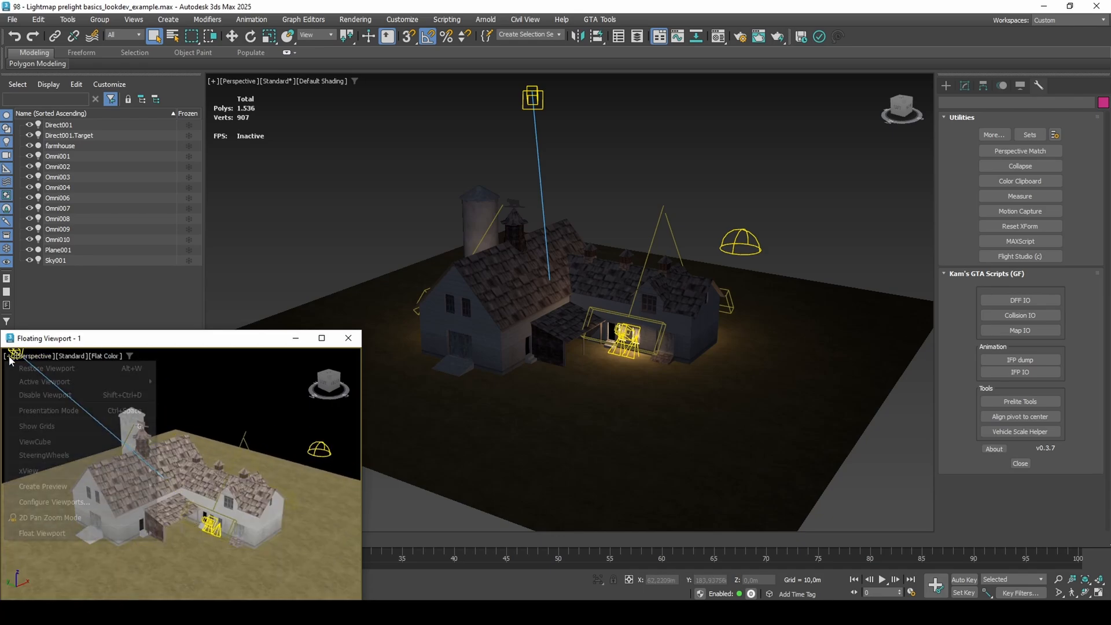
click(74, 410)
click(156, 491)
alt+middle_drag(156, 491, 178, 442)
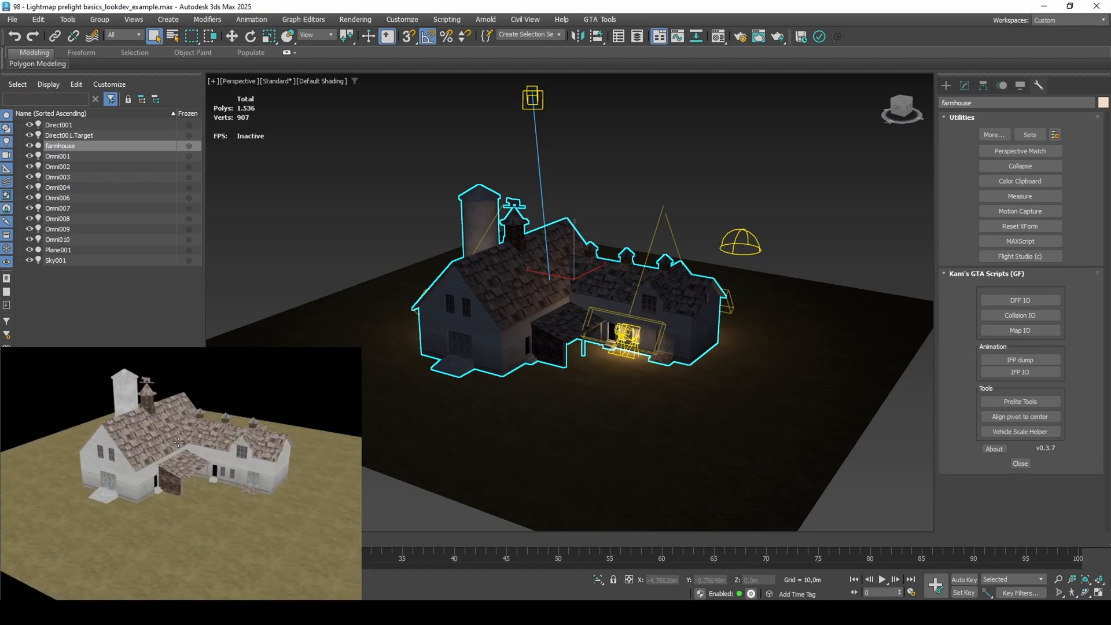
Step: Set up Render To Texture for the ground plane with existing mapping channel 2 for all selected objects
click(520, 401)
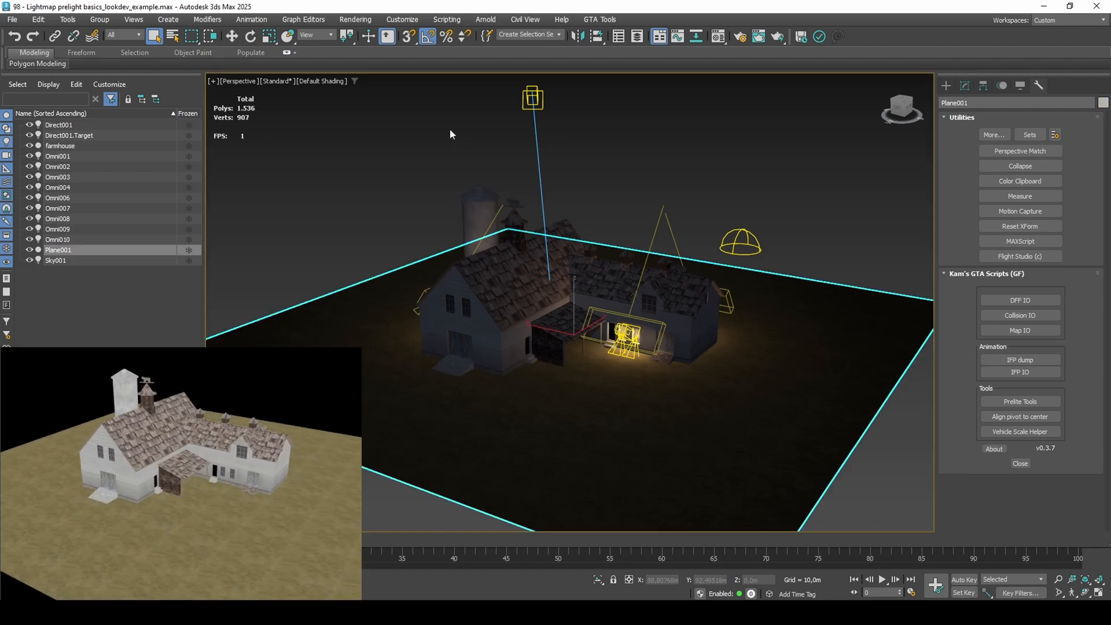
click(355, 19)
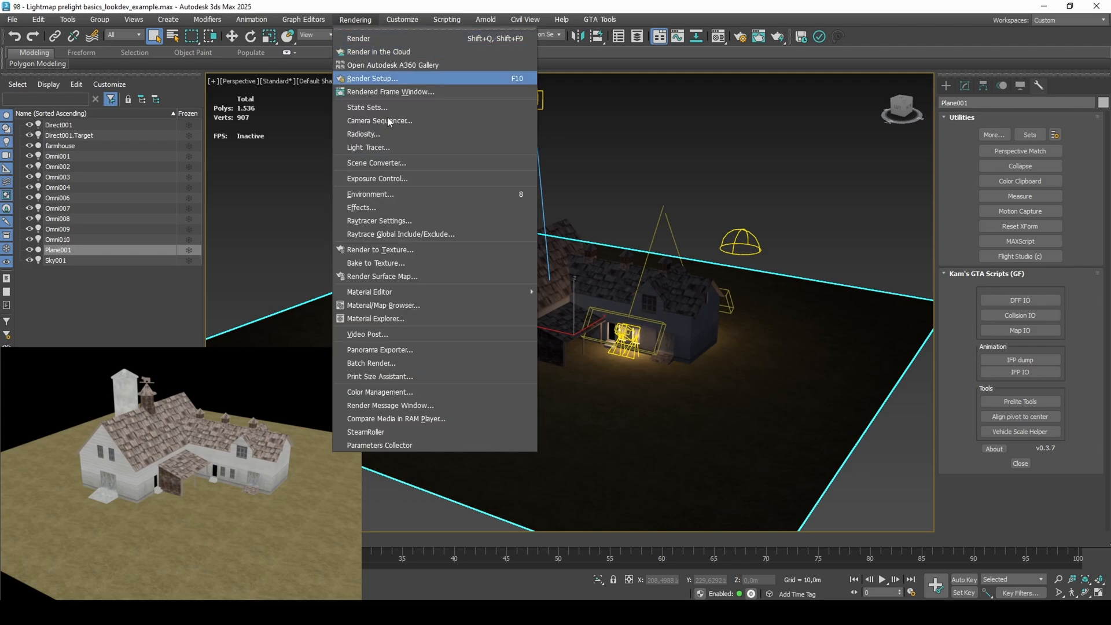
click(415, 250)
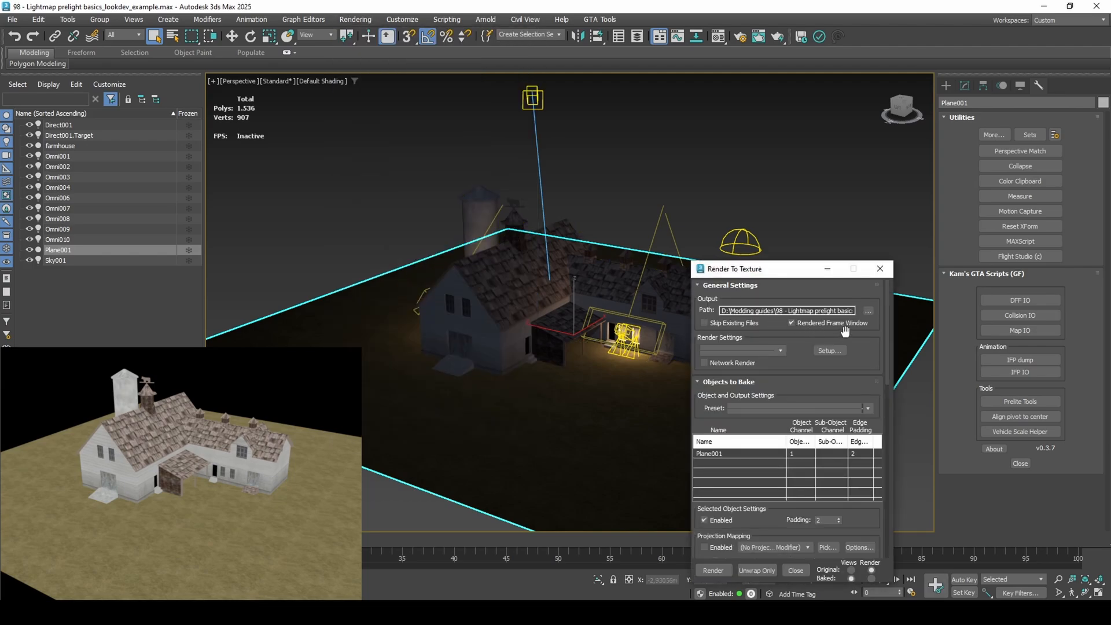
drag(858, 341, 864, 173)
click(872, 433)
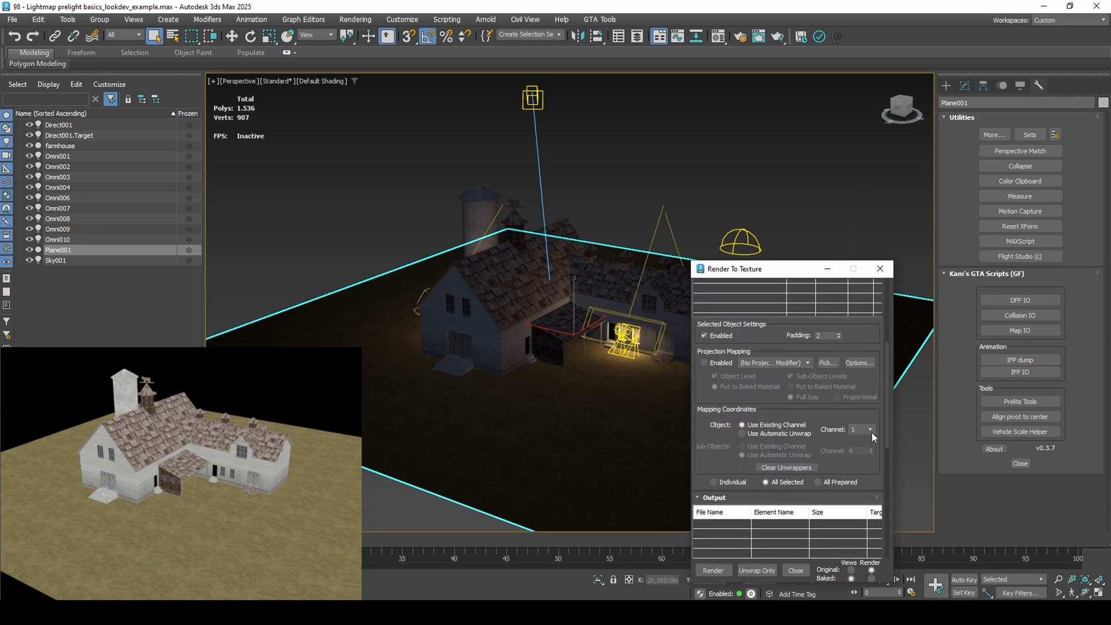
click(866, 444)
scroll(866, 445, down, 4)
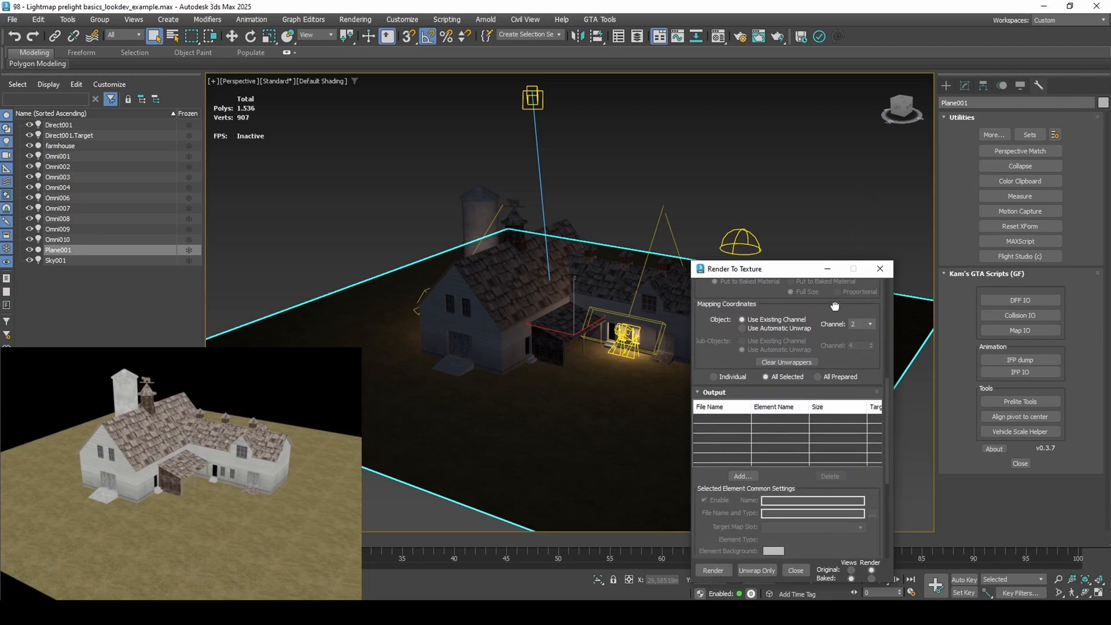
Step: Add a LightingMap element for the ground plane and save it as DDS in DXT1 format with mipmaps generated
click(741, 433)
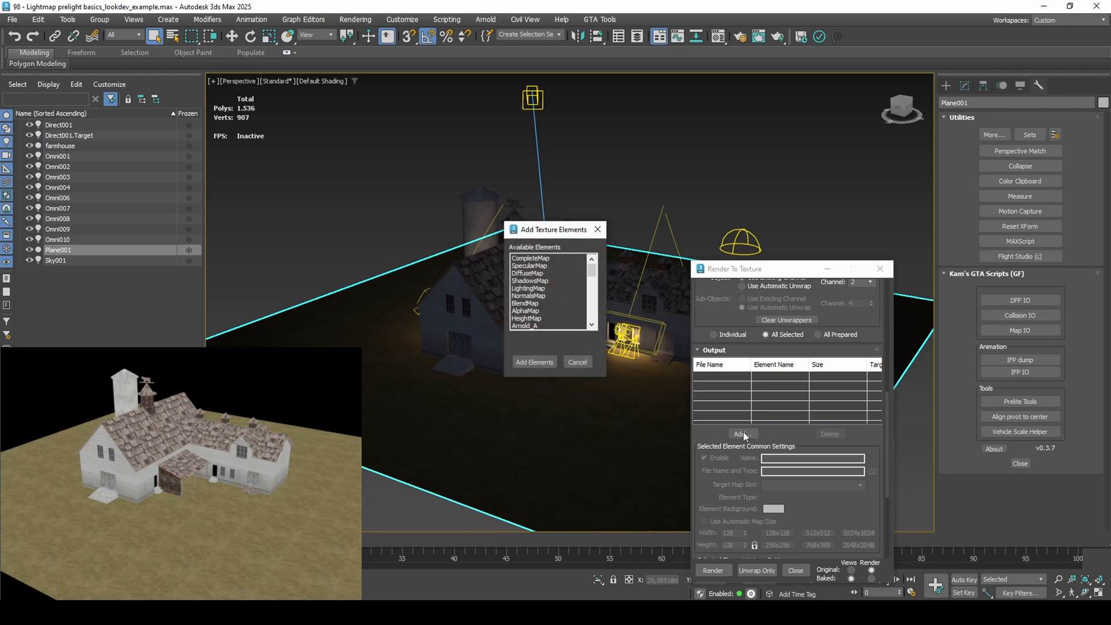
double_click(546, 287)
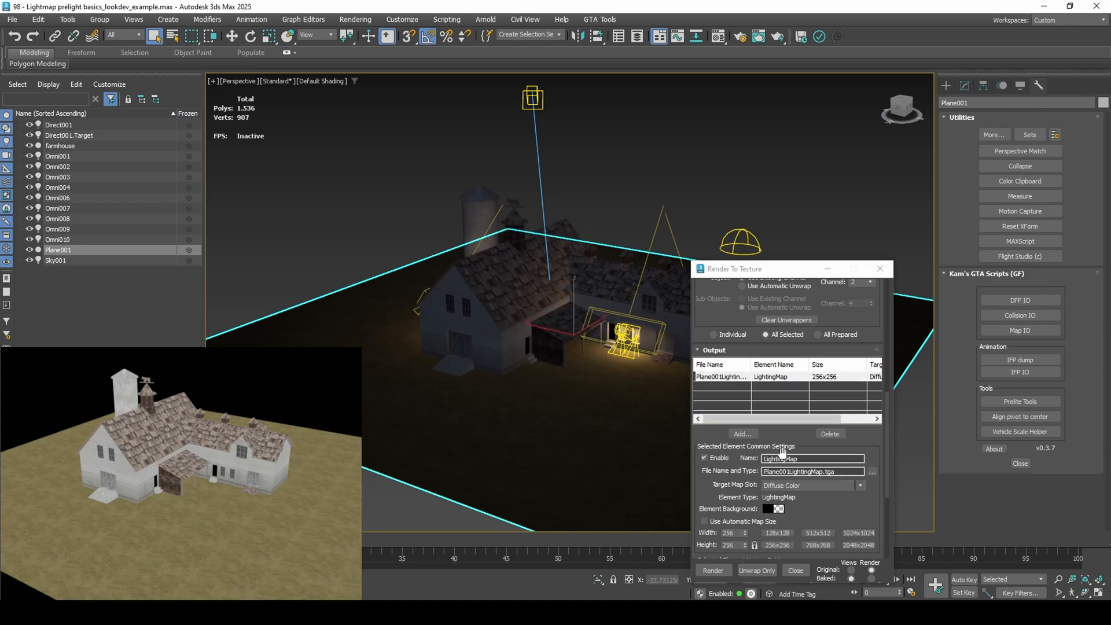
click(870, 473)
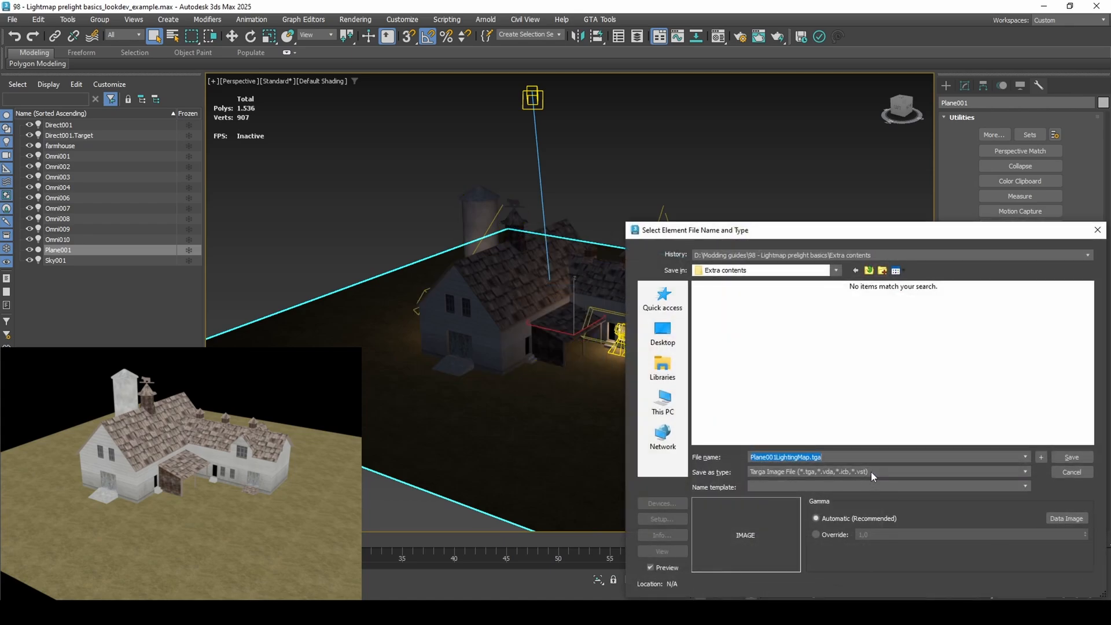
click(871, 471)
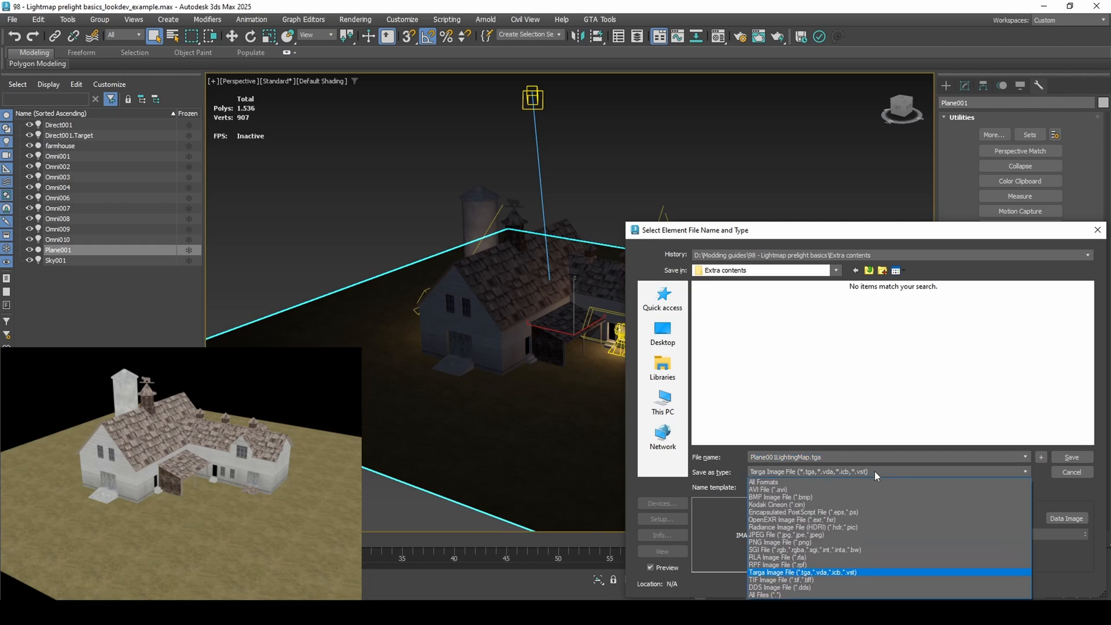
click(807, 587)
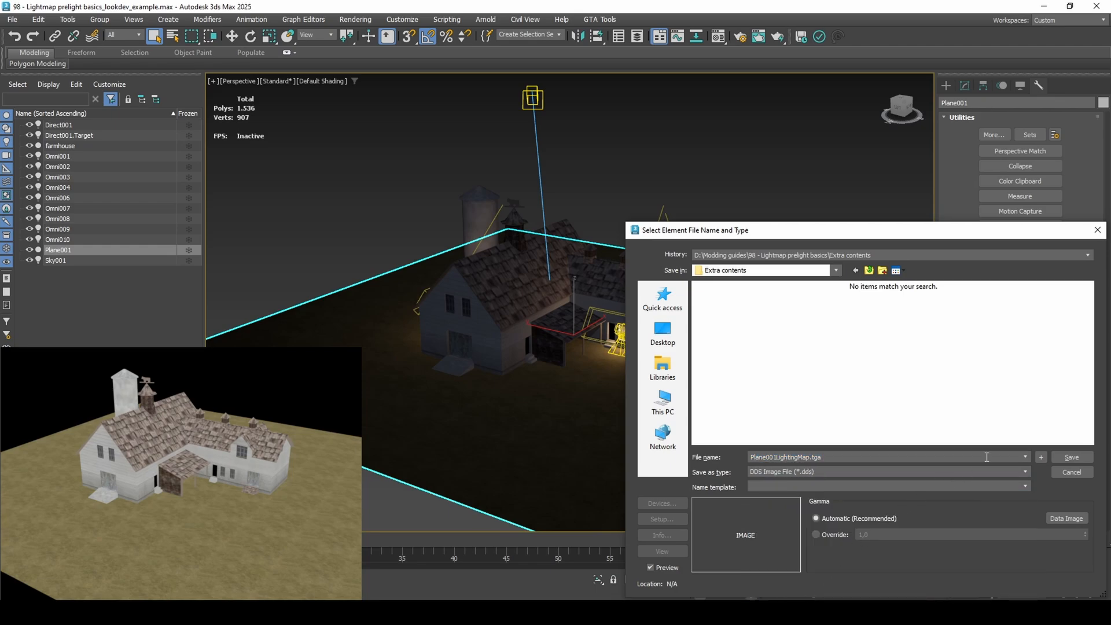
click(1054, 456)
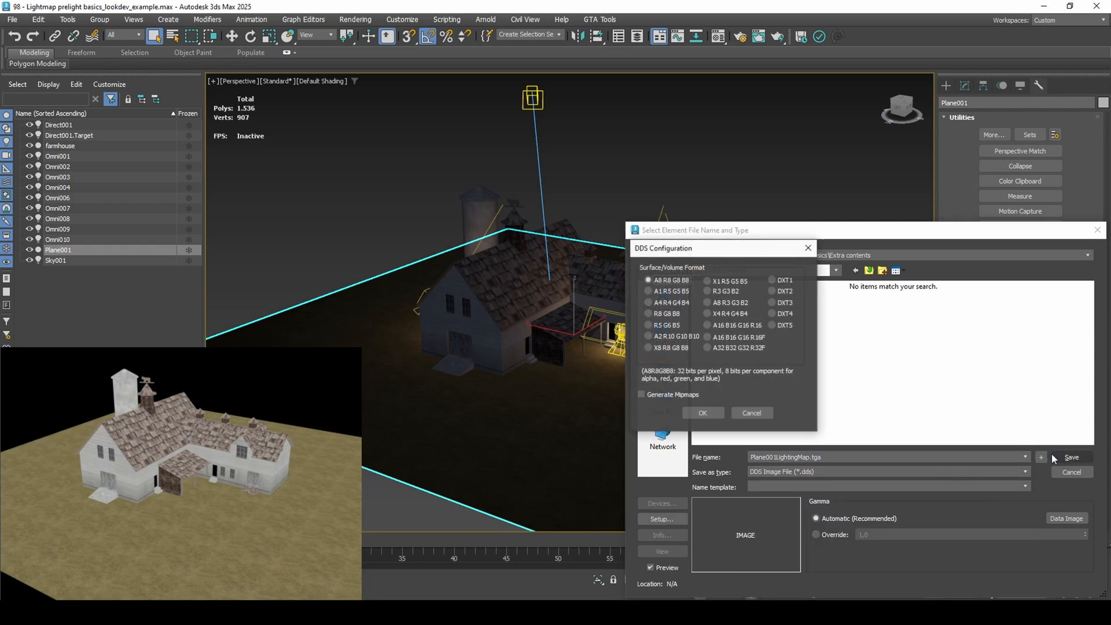
click(776, 280)
click(680, 396)
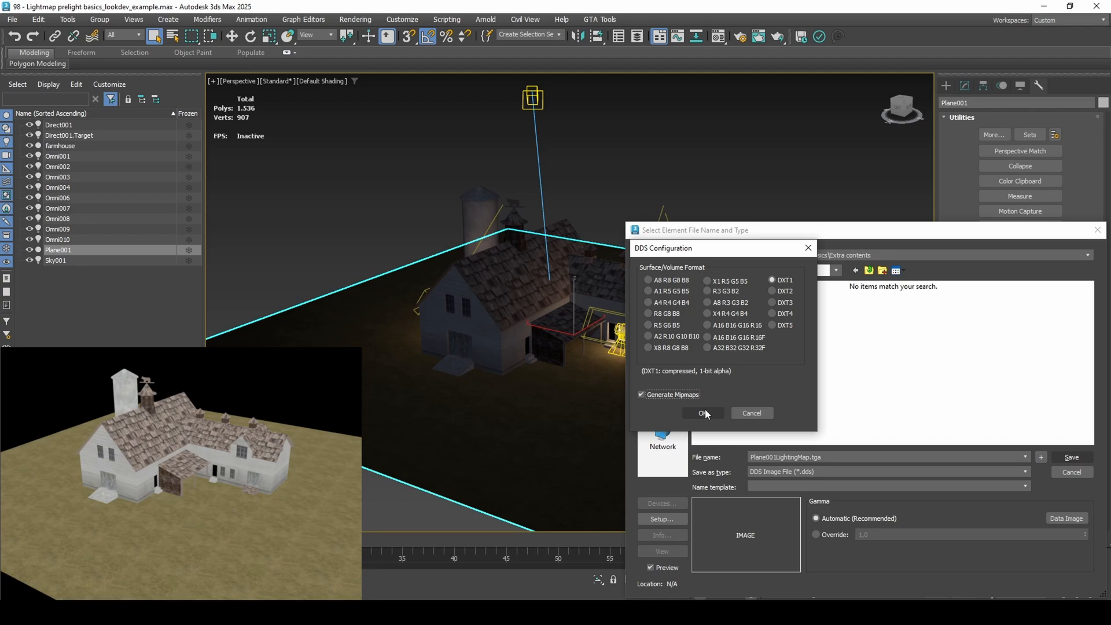
click(704, 413)
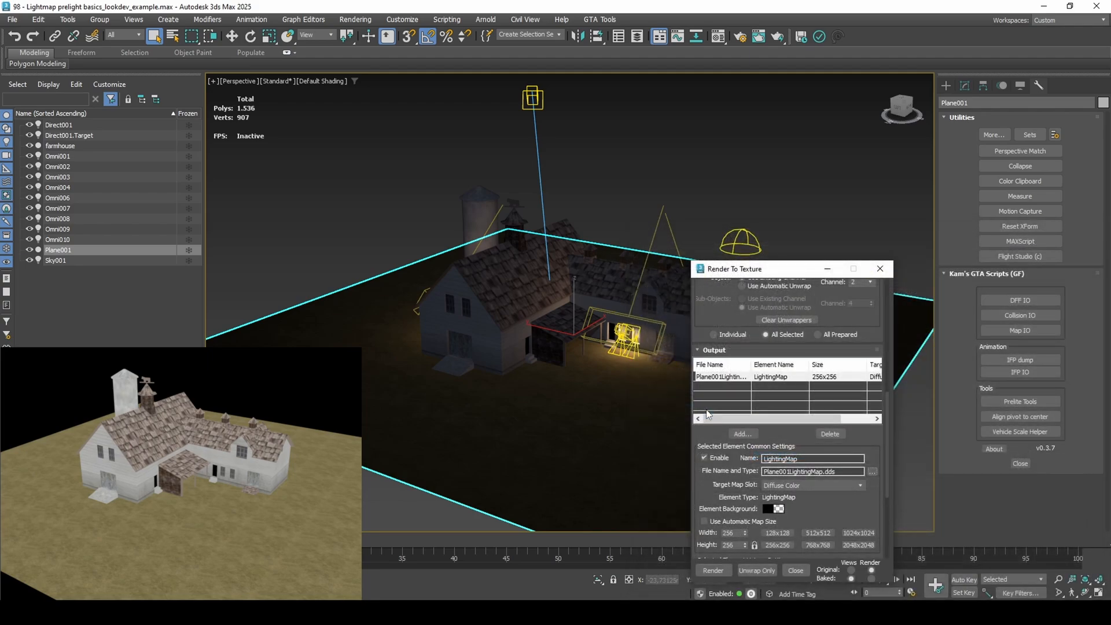
Step: Replace the plane-only LightingMap element with a 256x256 LightingMap shared by the ground plane and farmhouse
click(829, 434)
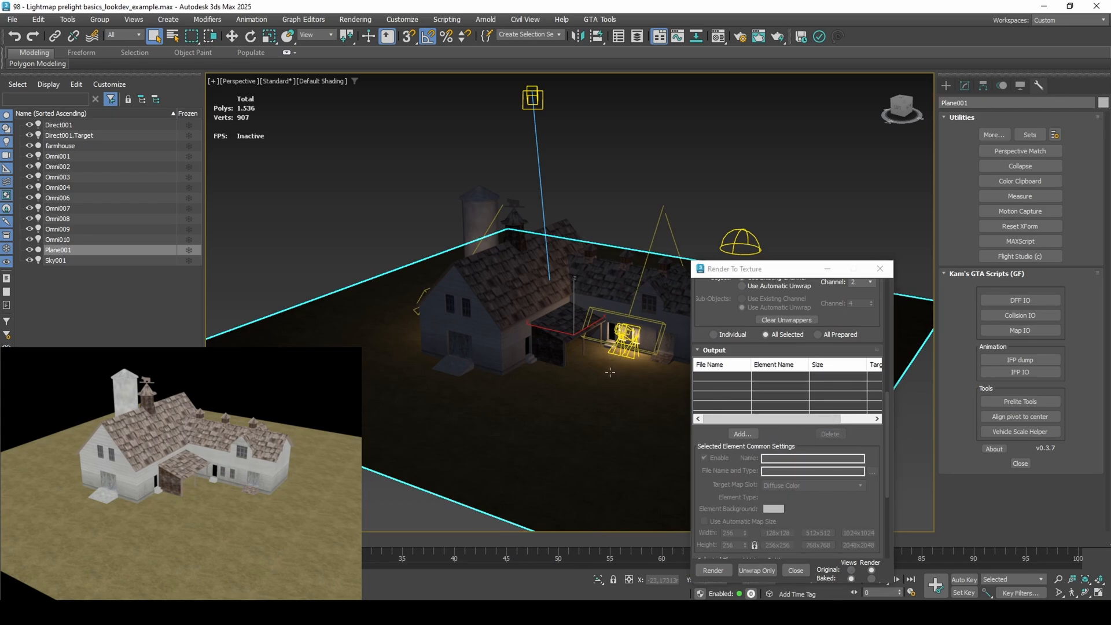
ctrl+click(609, 299)
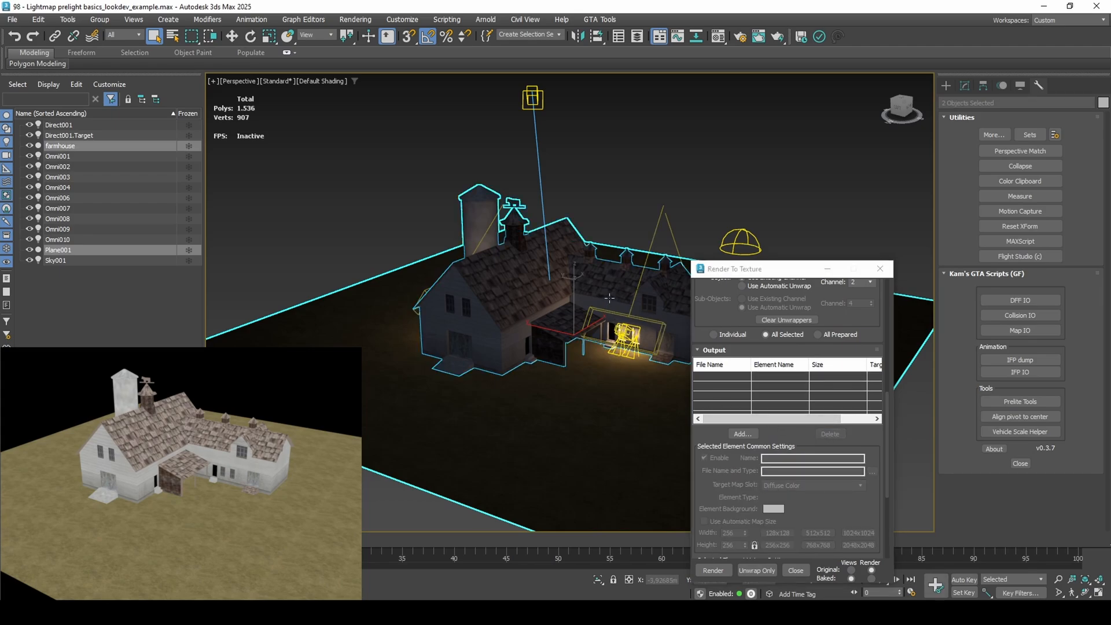
click(743, 435)
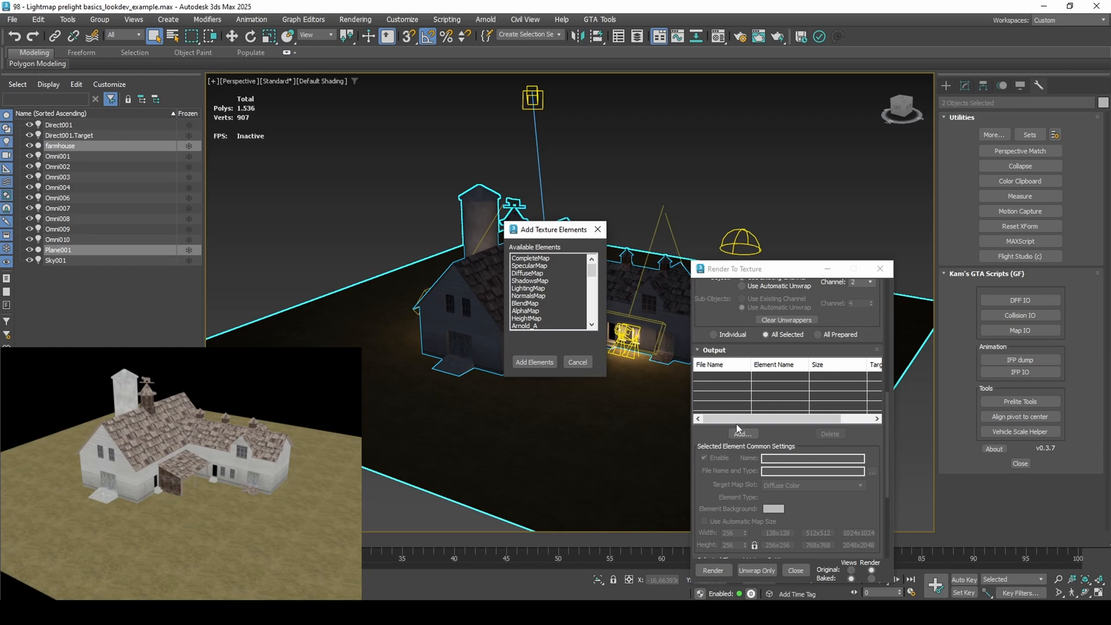
click(544, 288)
double_click(545, 288)
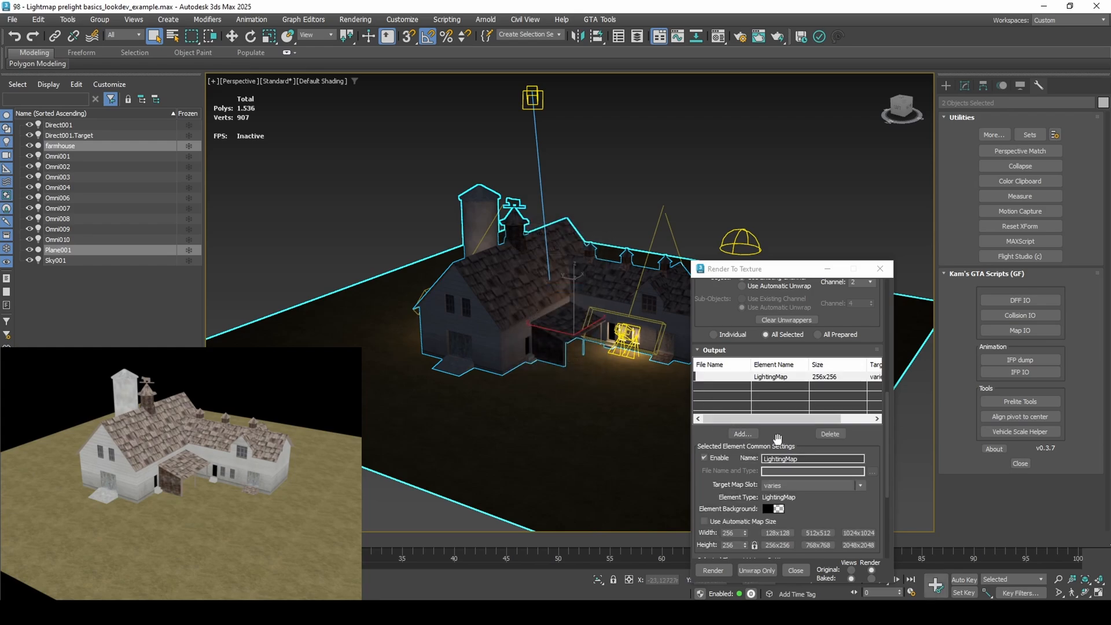
drag(779, 441, 787, 385)
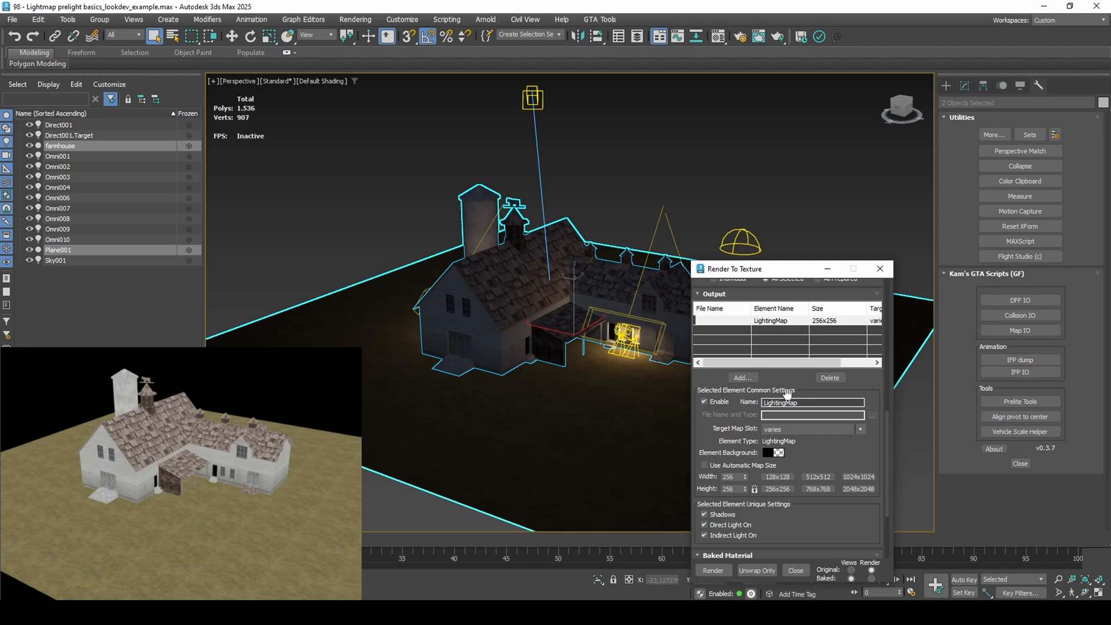
click(779, 489)
Step: Bake both lighting maps into the Diffuse Color slot of a newly created Standard (Legacy): Blinn baked material
drag(810, 466, 827, 375)
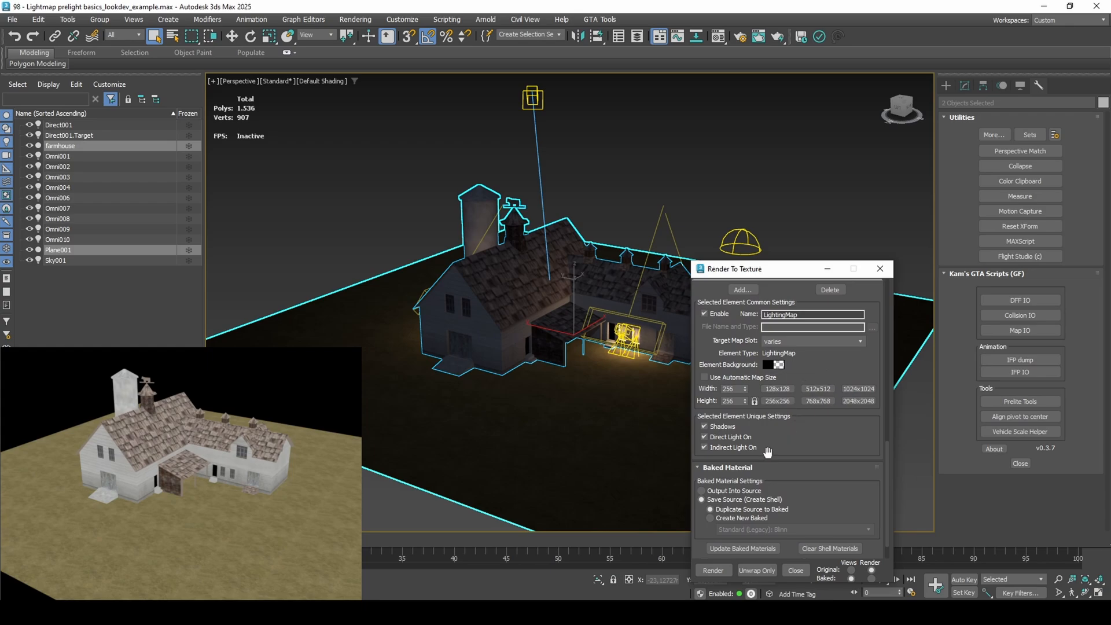
click(735, 517)
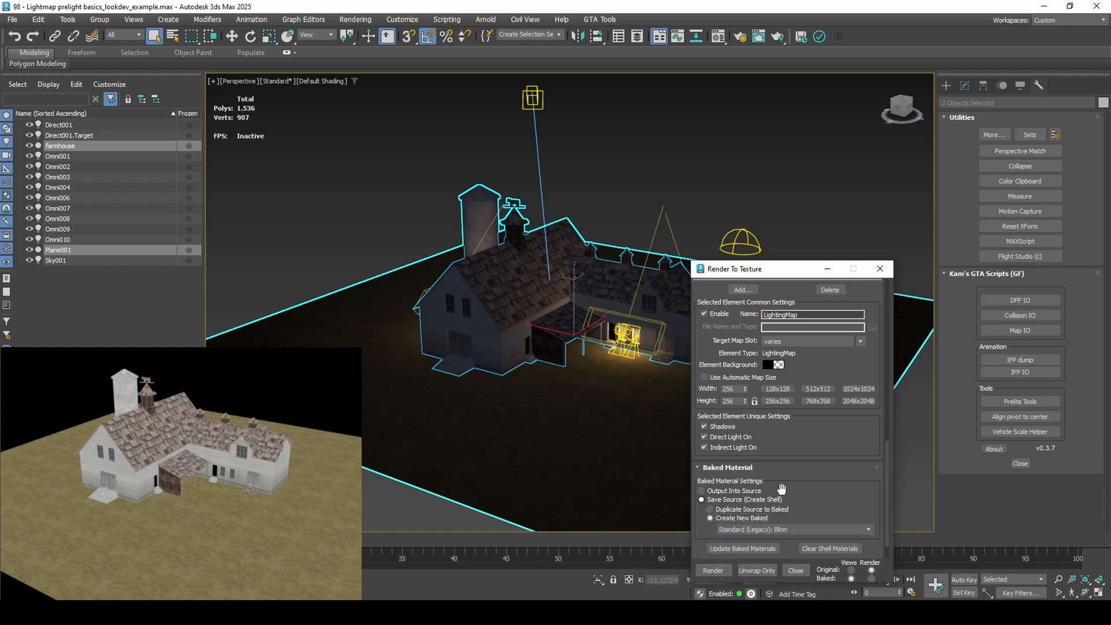
click(836, 342)
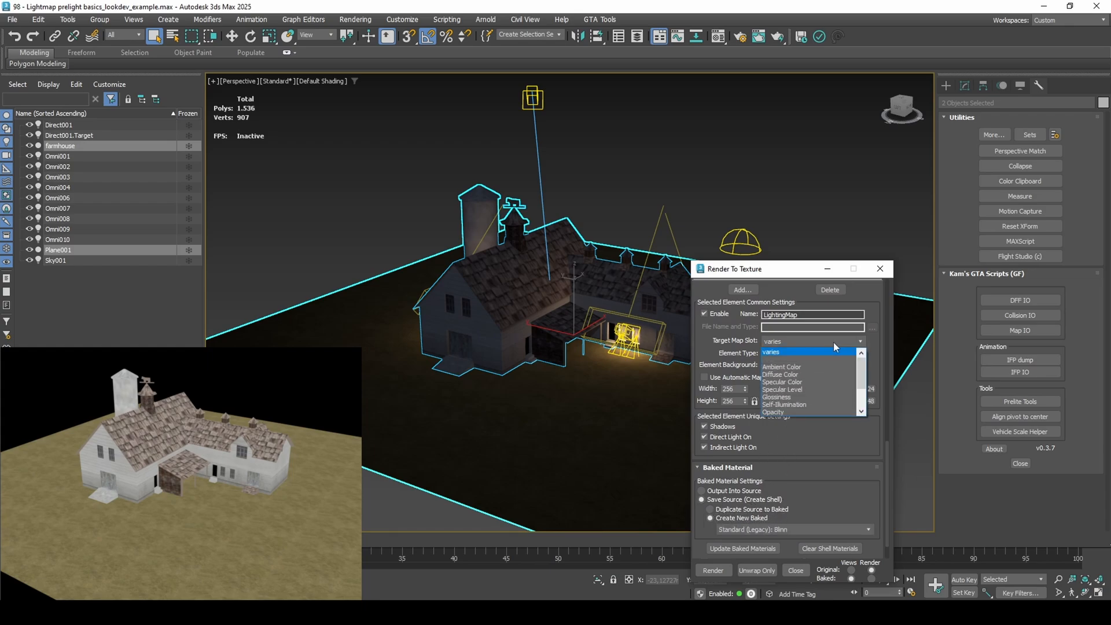
click(801, 374)
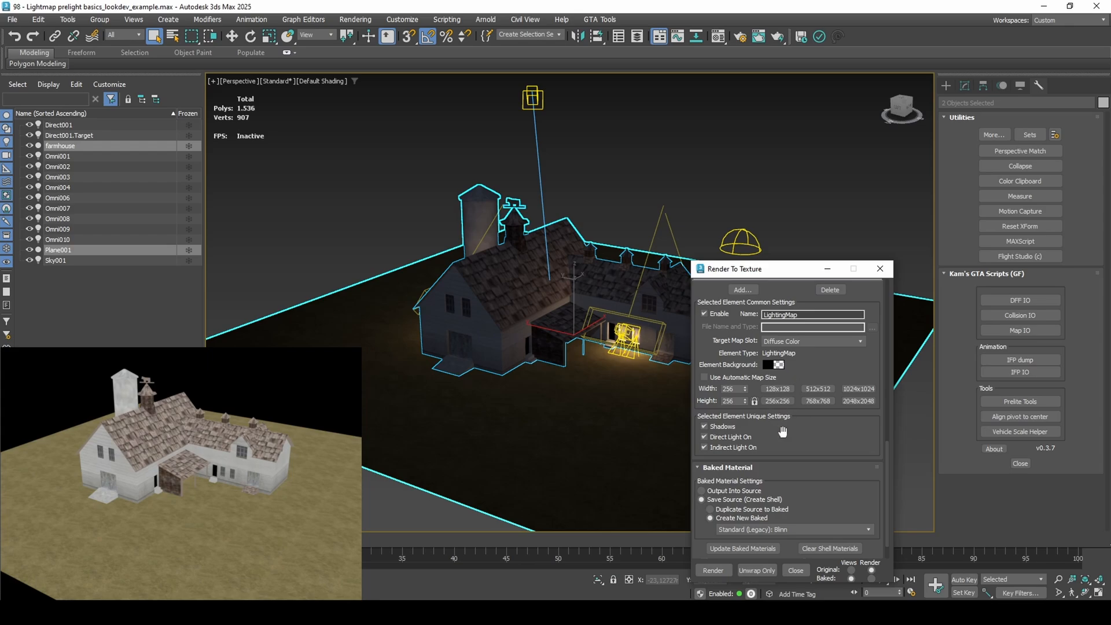
click(713, 571)
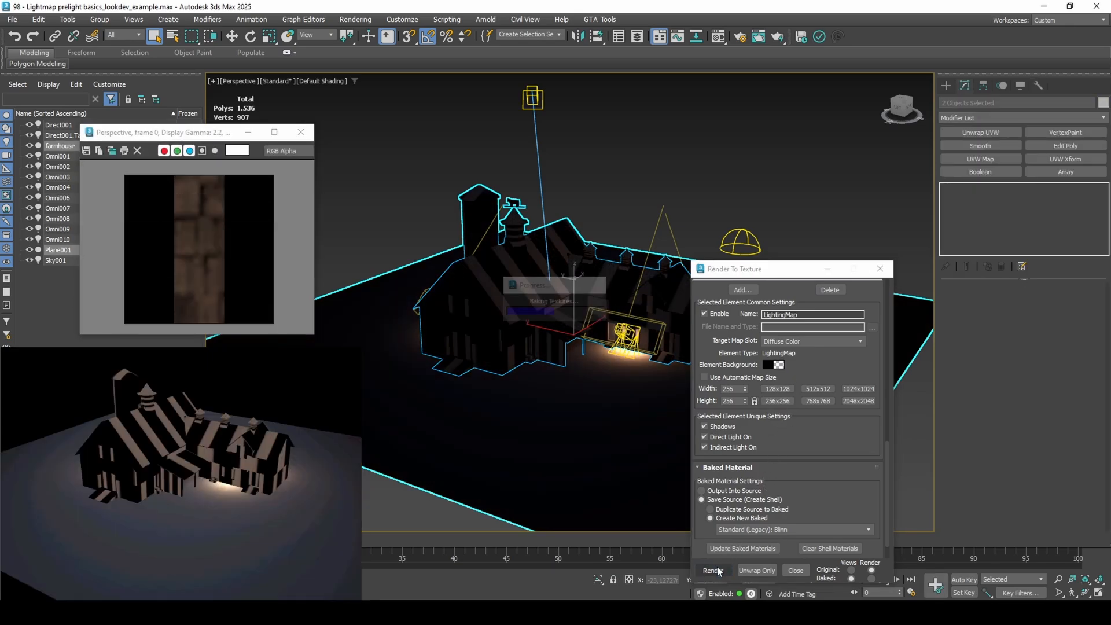
Step: Select the farmhouse and the ground plane together and set their existing mapping channel to 2 for the bake
click(618, 295)
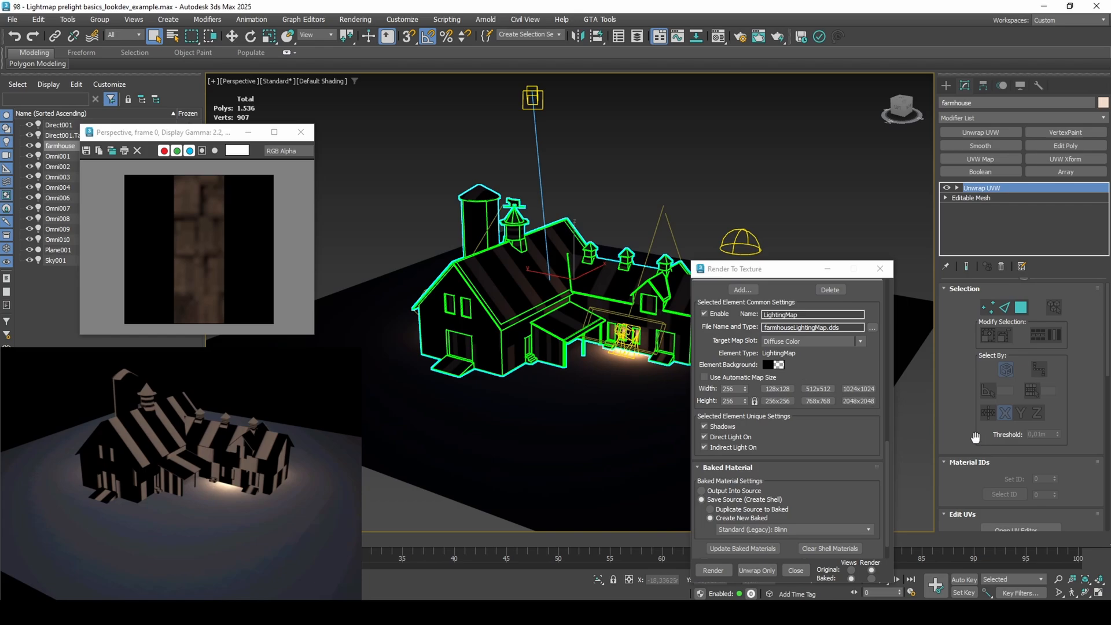
drag(980, 440, 870, 499)
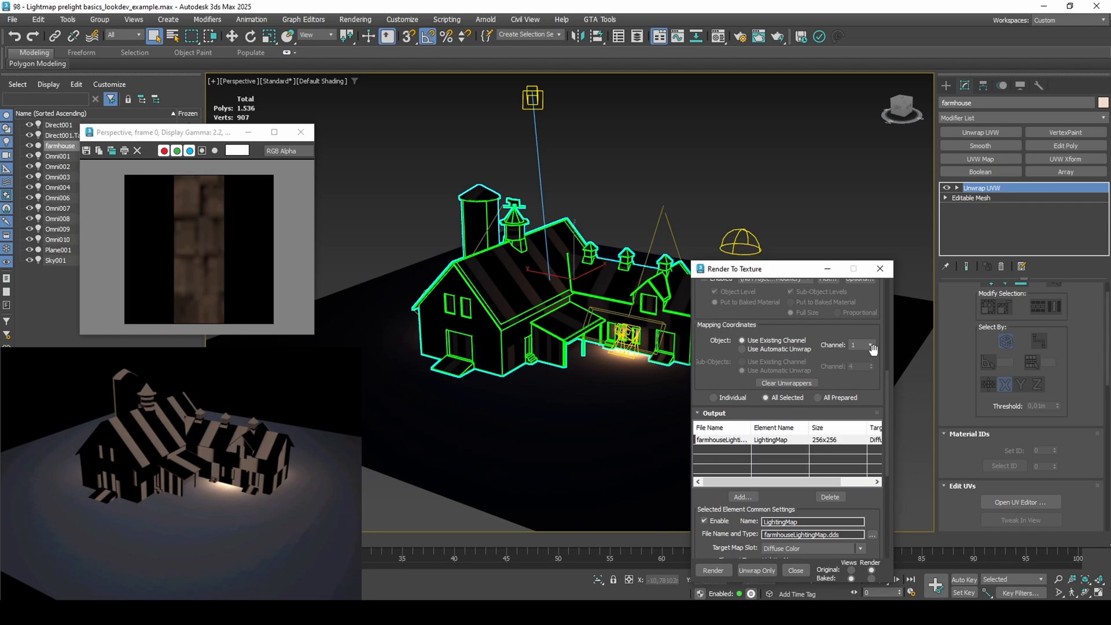
ctrl+click(646, 394)
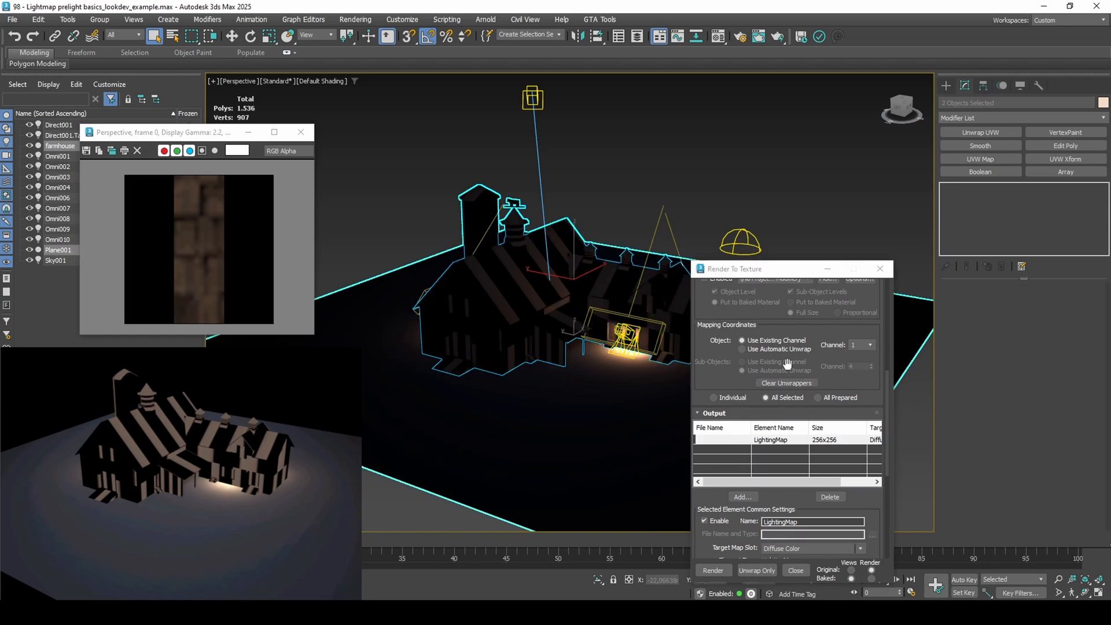
click(870, 345)
click(869, 363)
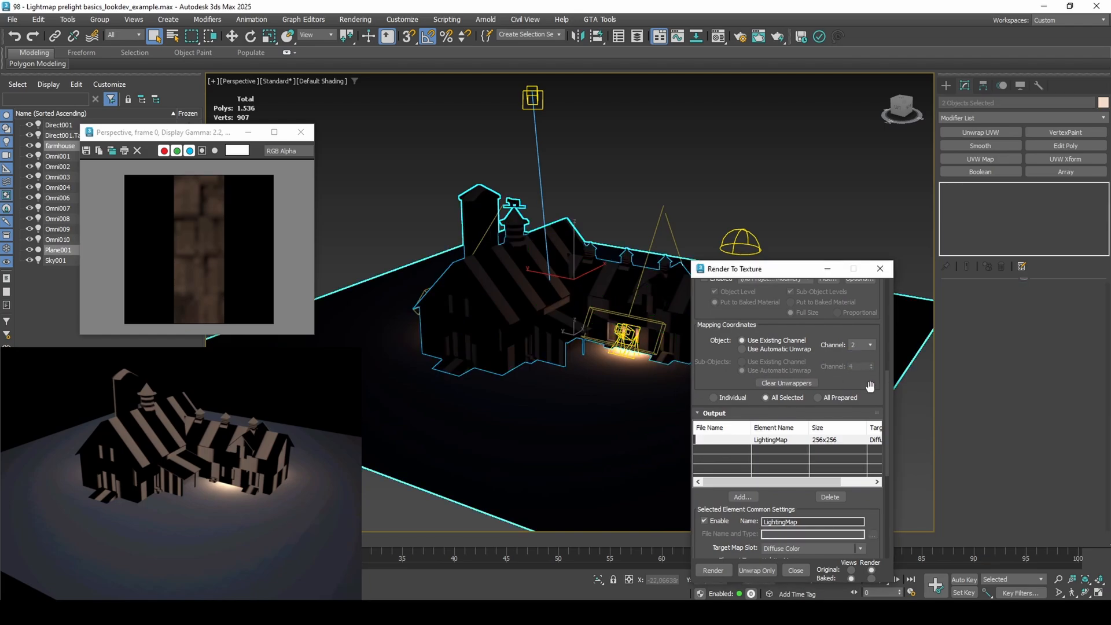
Step: Bake both lighting maps on channel 2, overwriting the existing files, inspect the prelit farmhouse, and close the rendered frame
drag(870, 387, 879, 180)
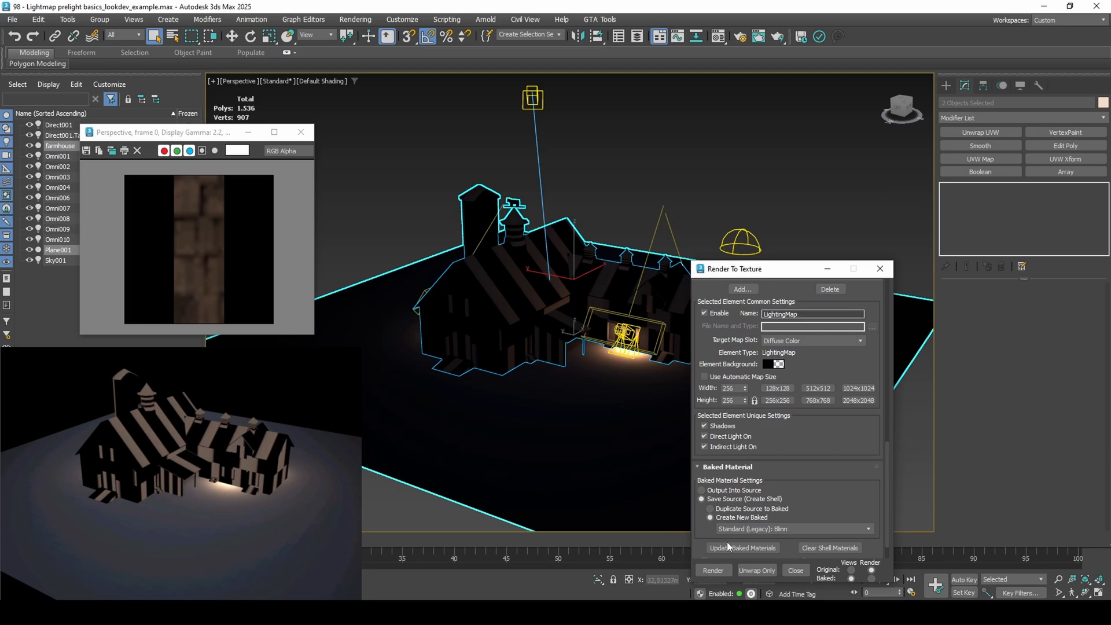
click(721, 571)
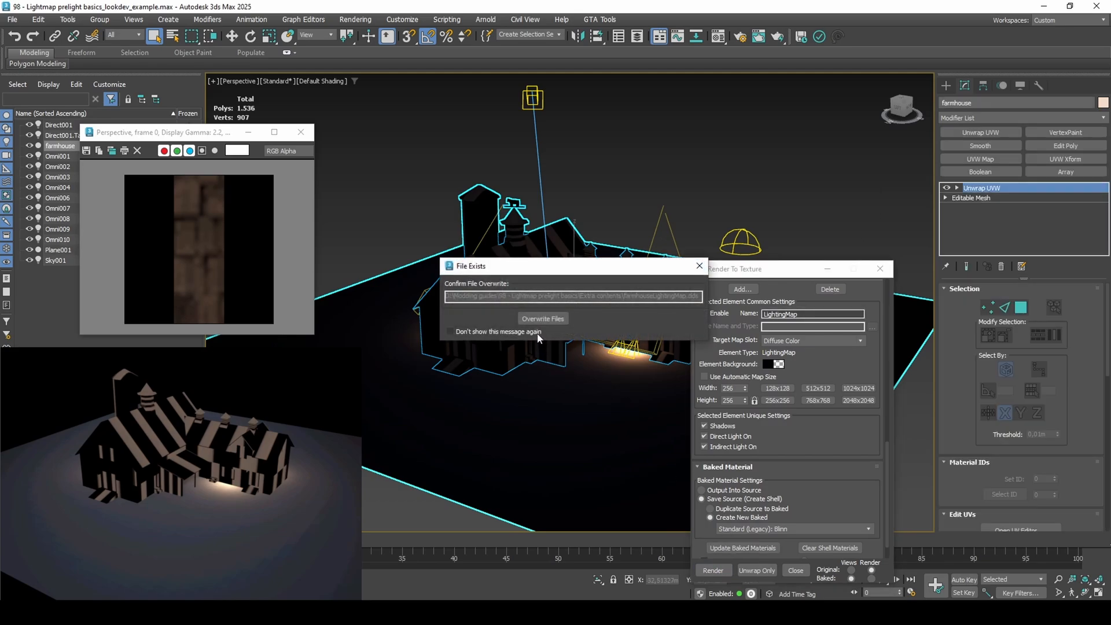
click(554, 322)
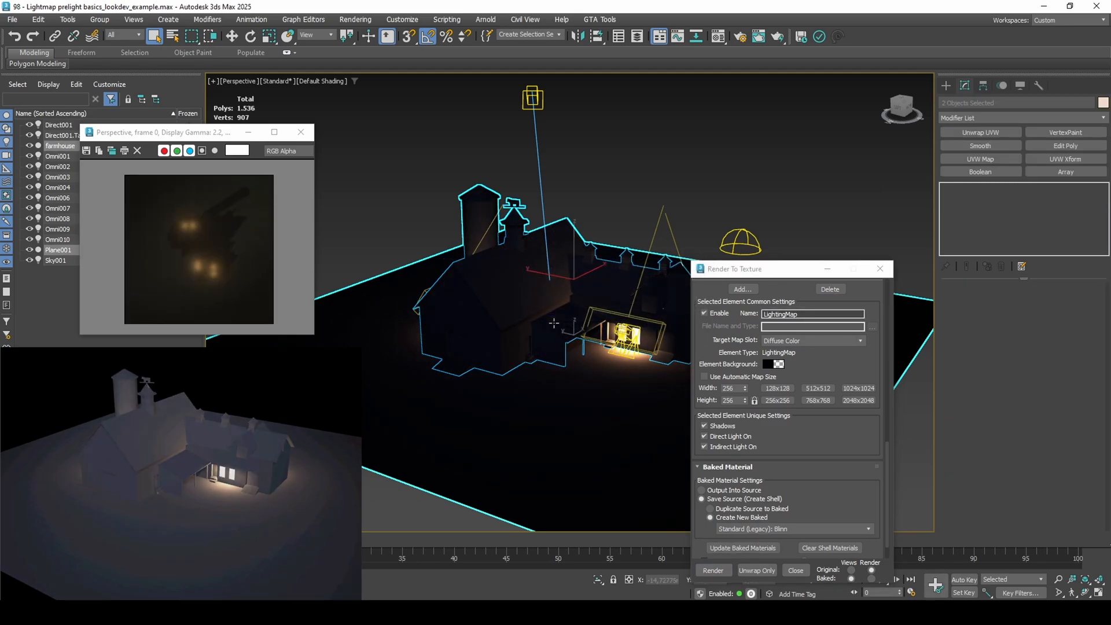
alt+middle_drag(254, 469, 278, 481)
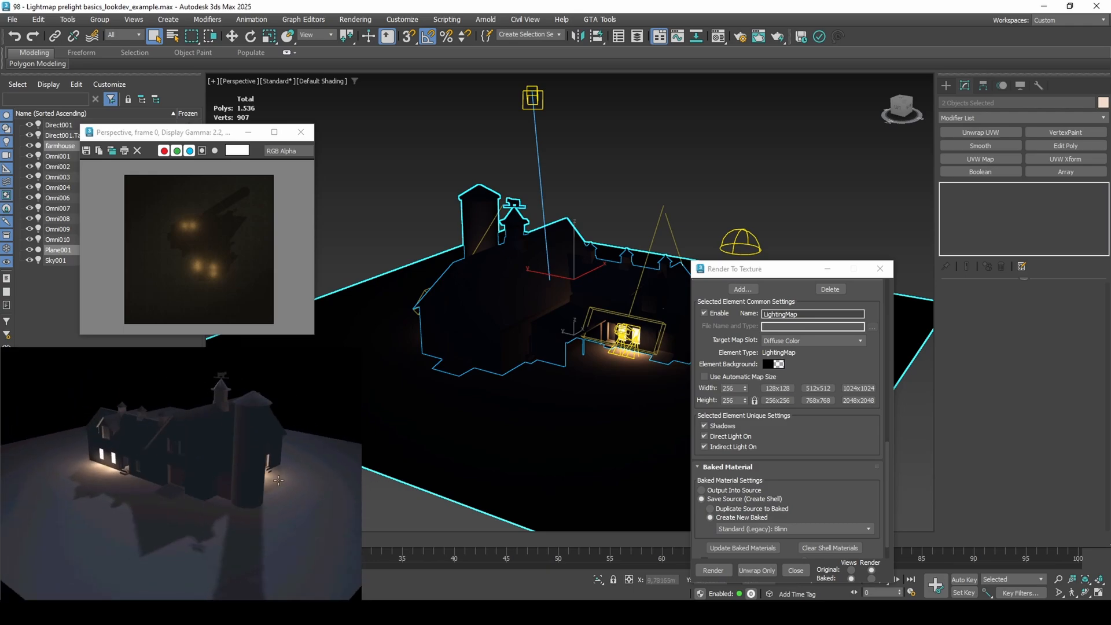
click(301, 132)
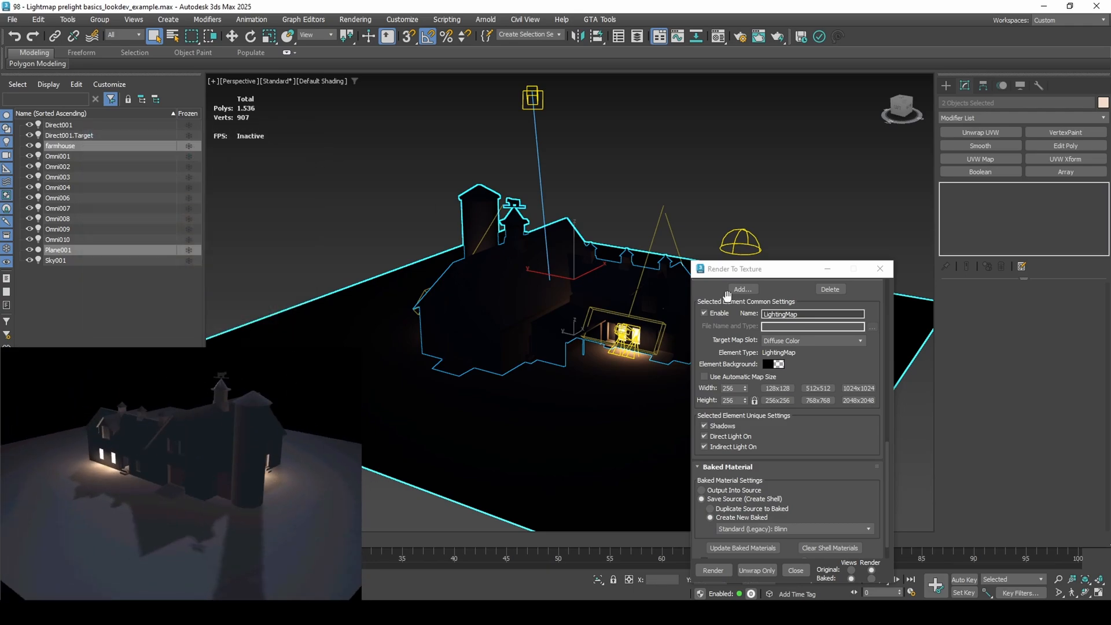
Step: Save the selected farmhouse and ground plane as a named selection set called "lightmapped models"
drag(886, 452, 887, 291)
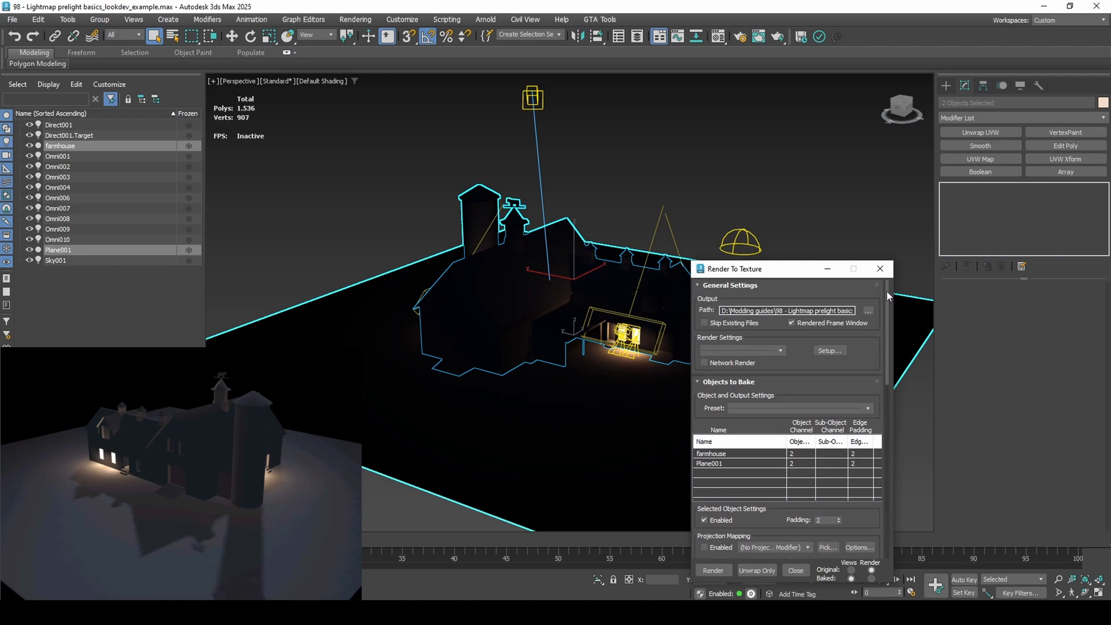
drag(887, 337, 857, 418)
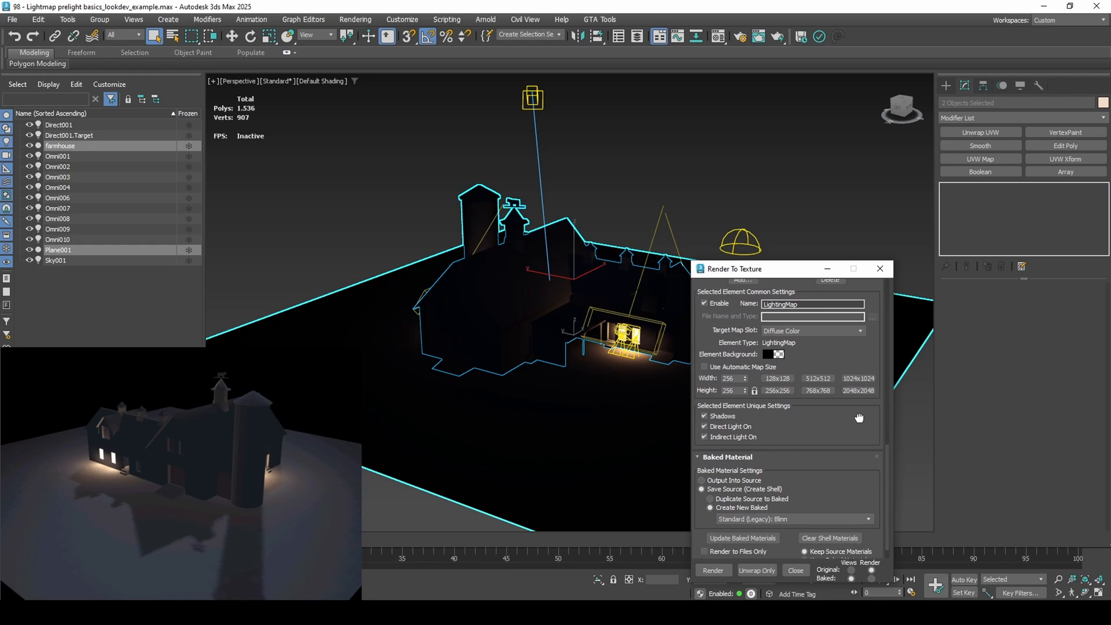
click(518, 36)
text(lightmapp)
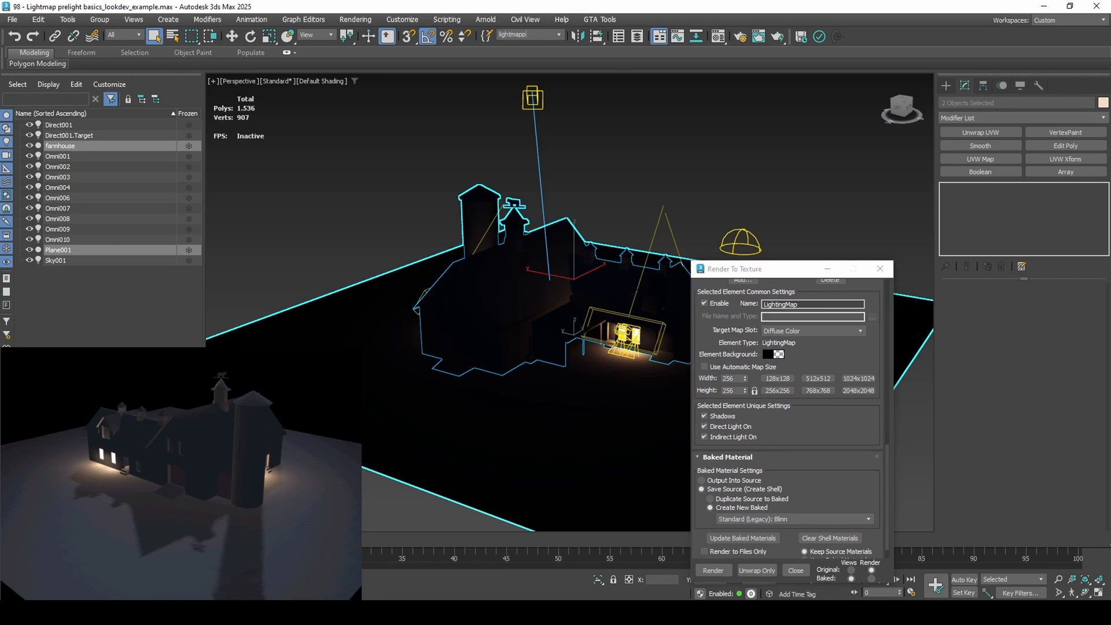
text(ed models)
Step: Clear the shell materials from both models and set the preview viewport's material display to show the ground texture
click(822, 536)
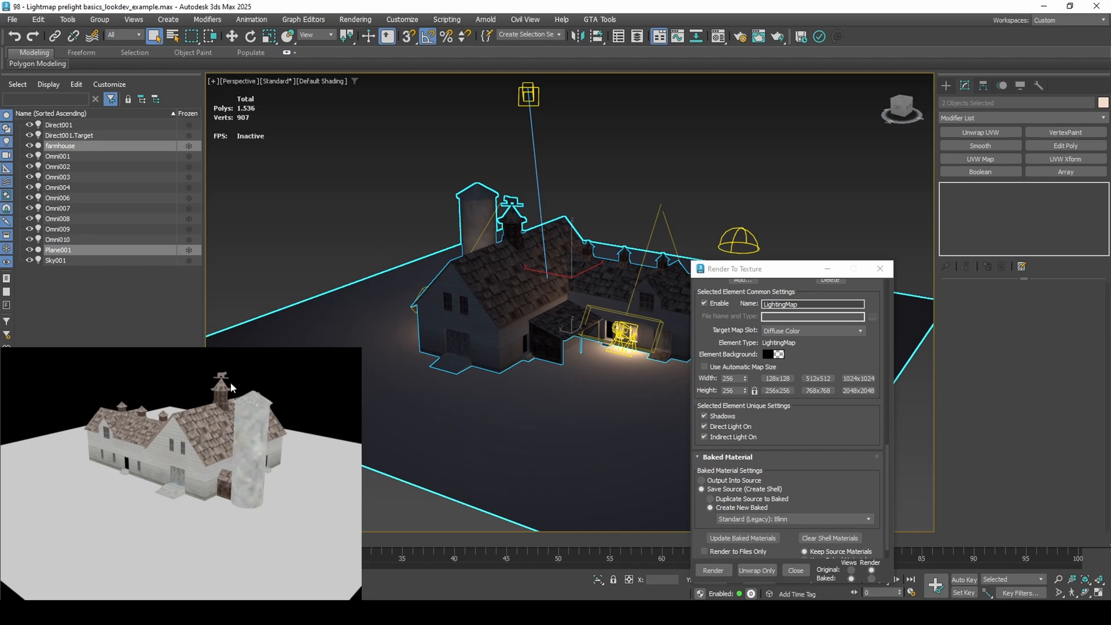
right_click(37, 359)
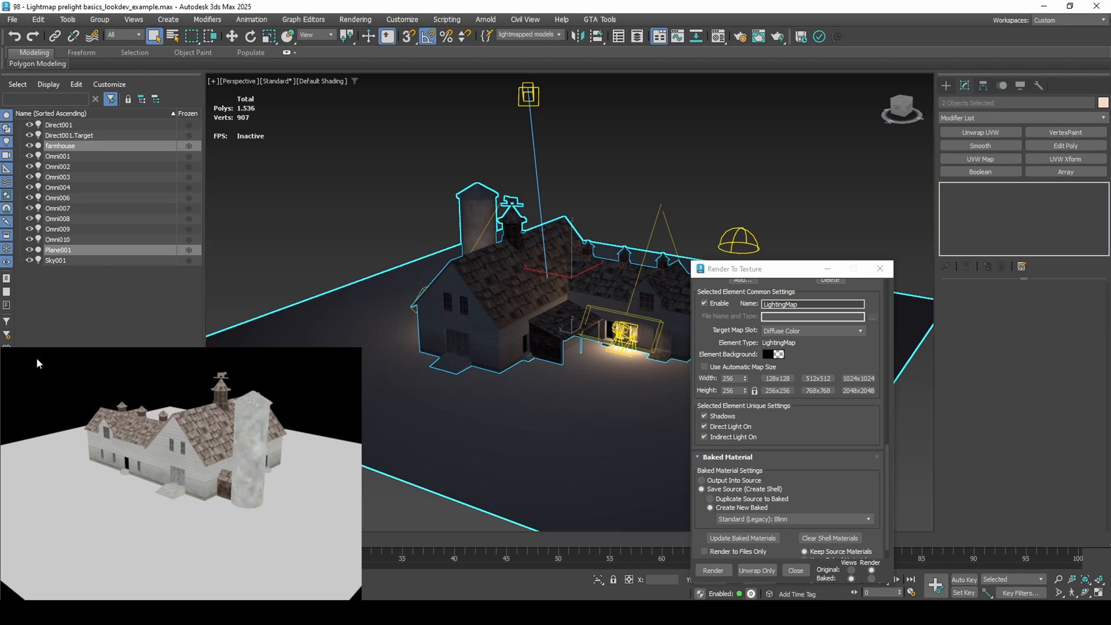
click(70, 359)
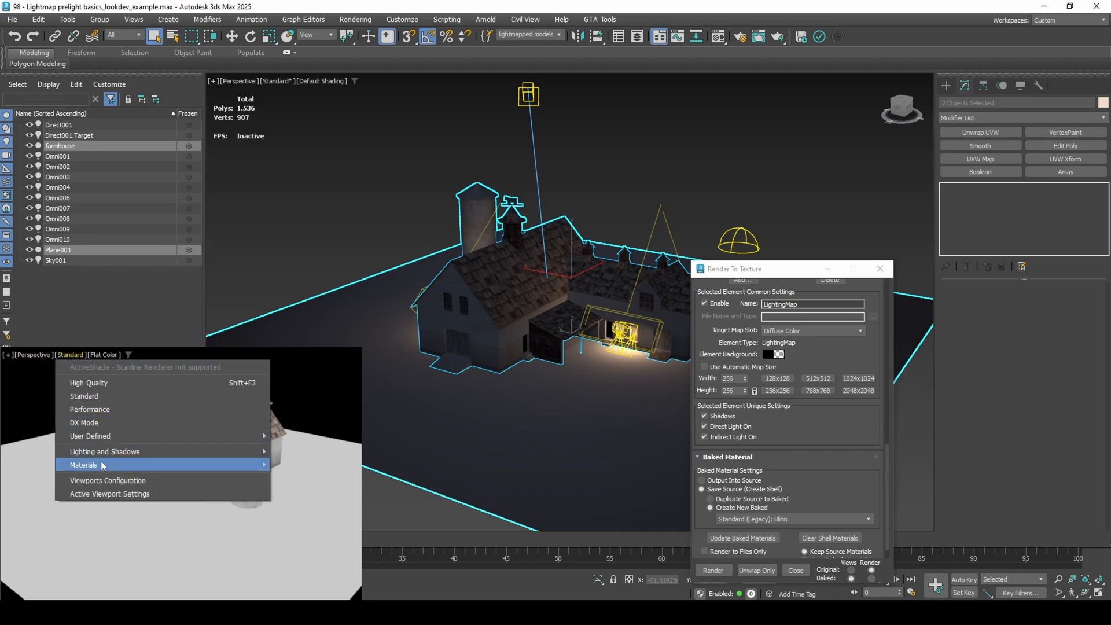
mouse_move(170, 466)
click(314, 492)
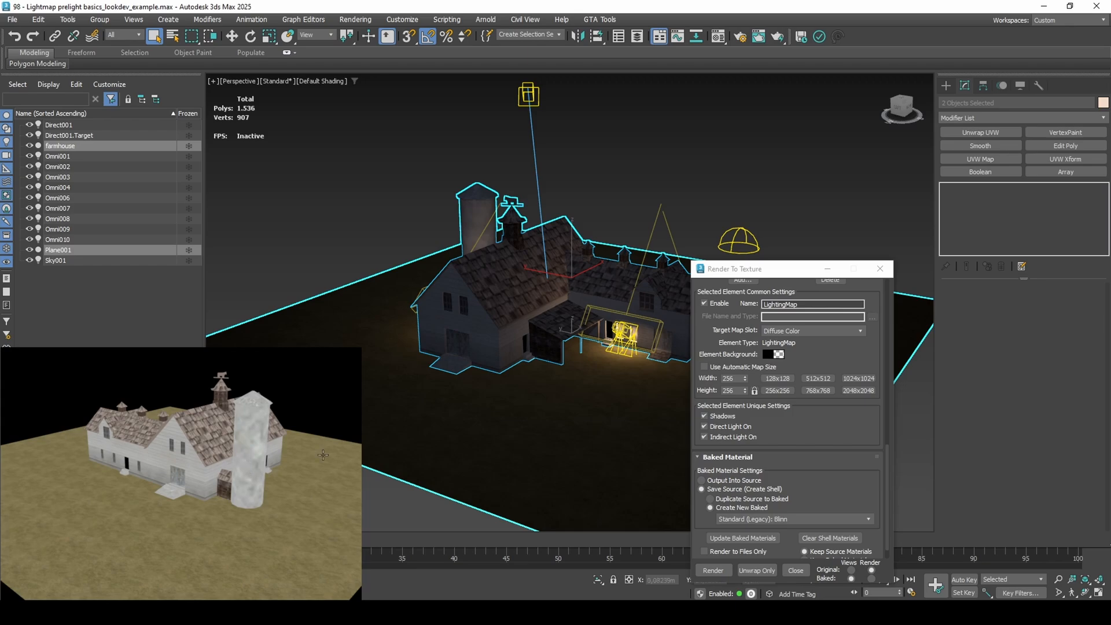
Step: Set the LightingMap size to 1024x1024, bake both models at that resolution, and clear their shell materials
right_click(518, 417)
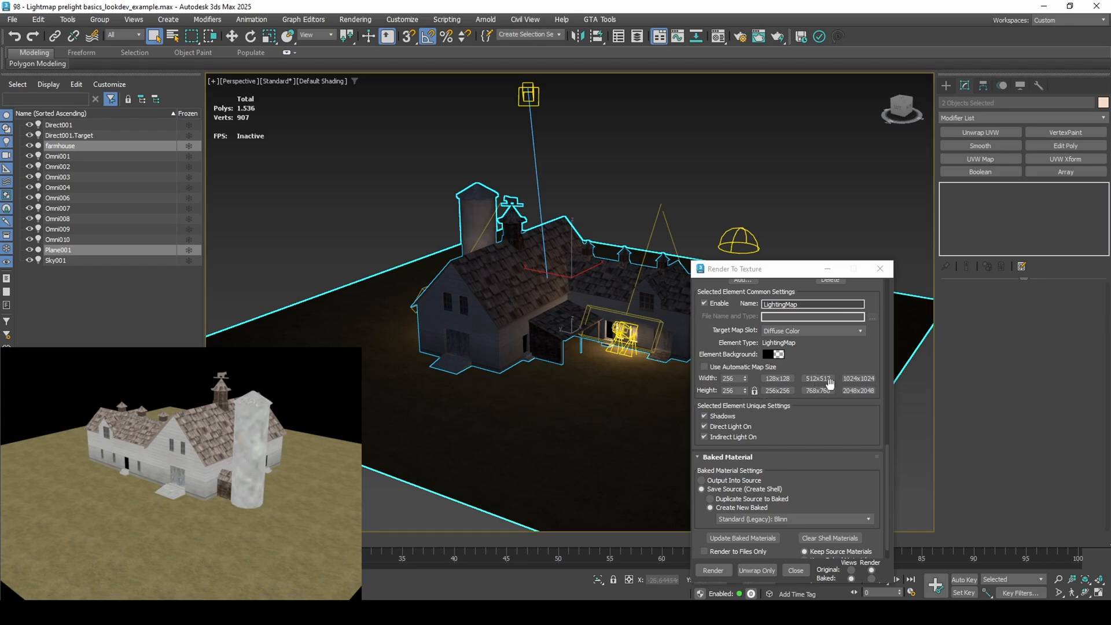
click(853, 381)
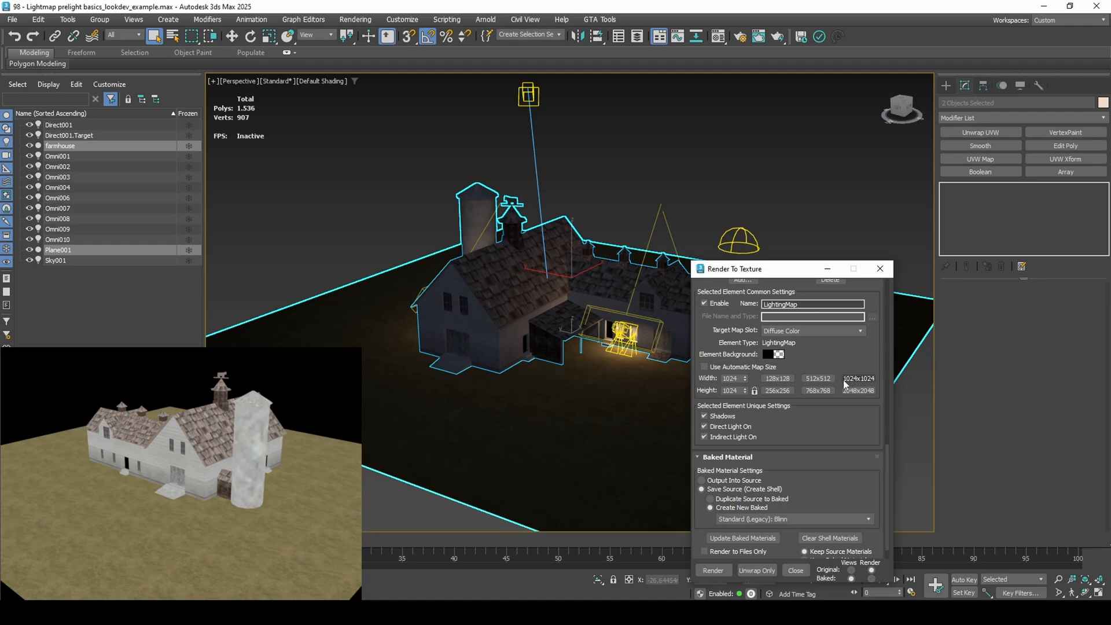
click(713, 570)
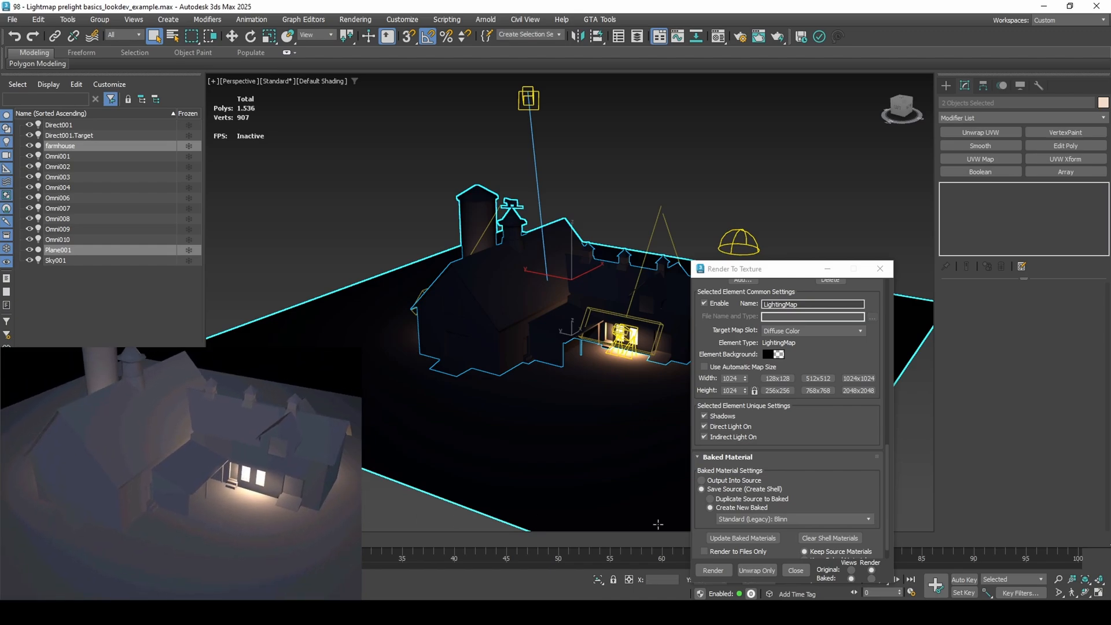
click(830, 538)
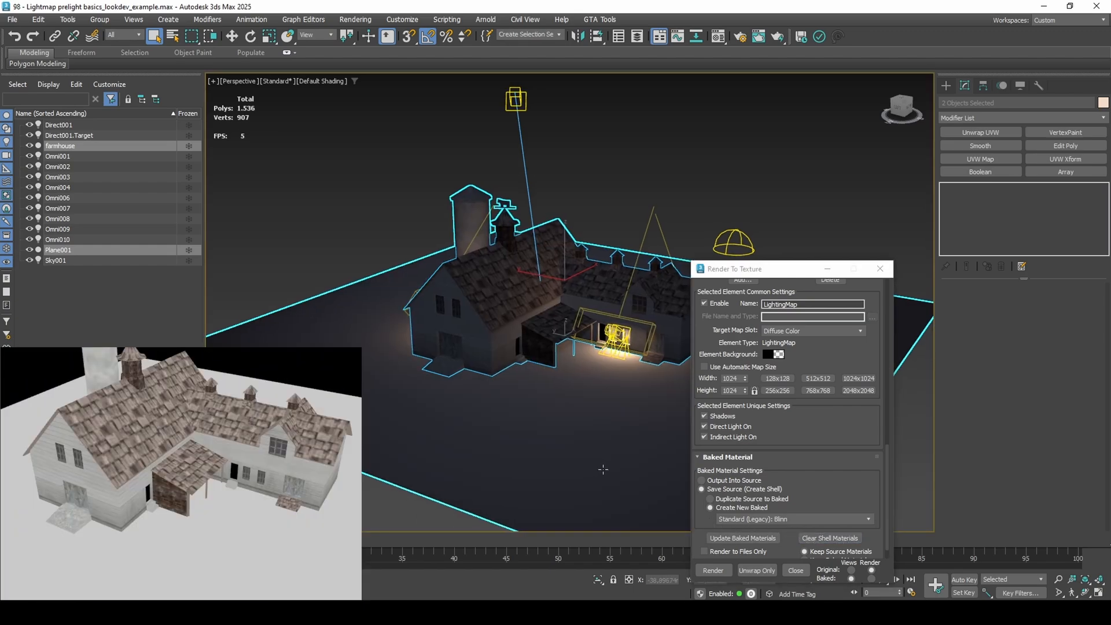
Step: Raise the intensity multiplier of the directional light above the farmhouse to 0.969
drag(791, 430, 794, 465)
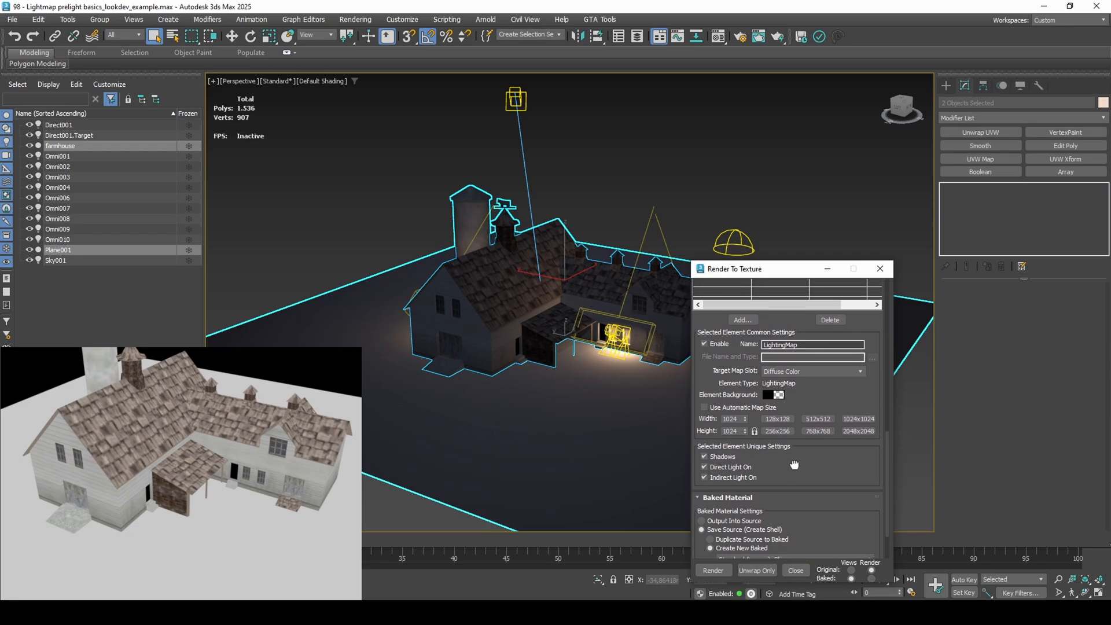
click(522, 155)
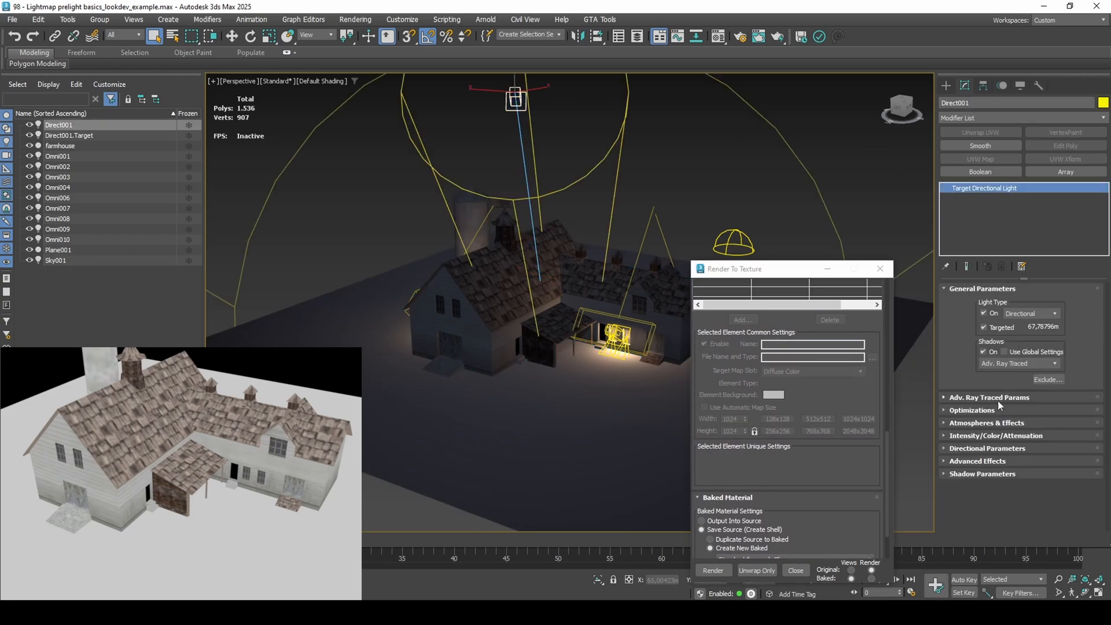
click(996, 435)
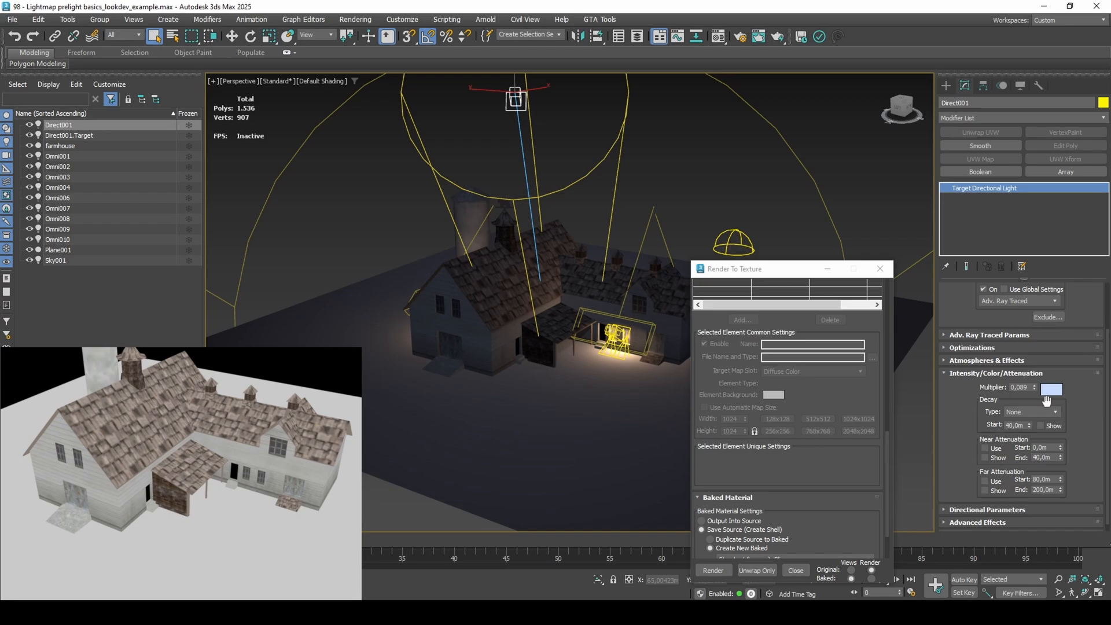
drag(1035, 387, 1042, 341)
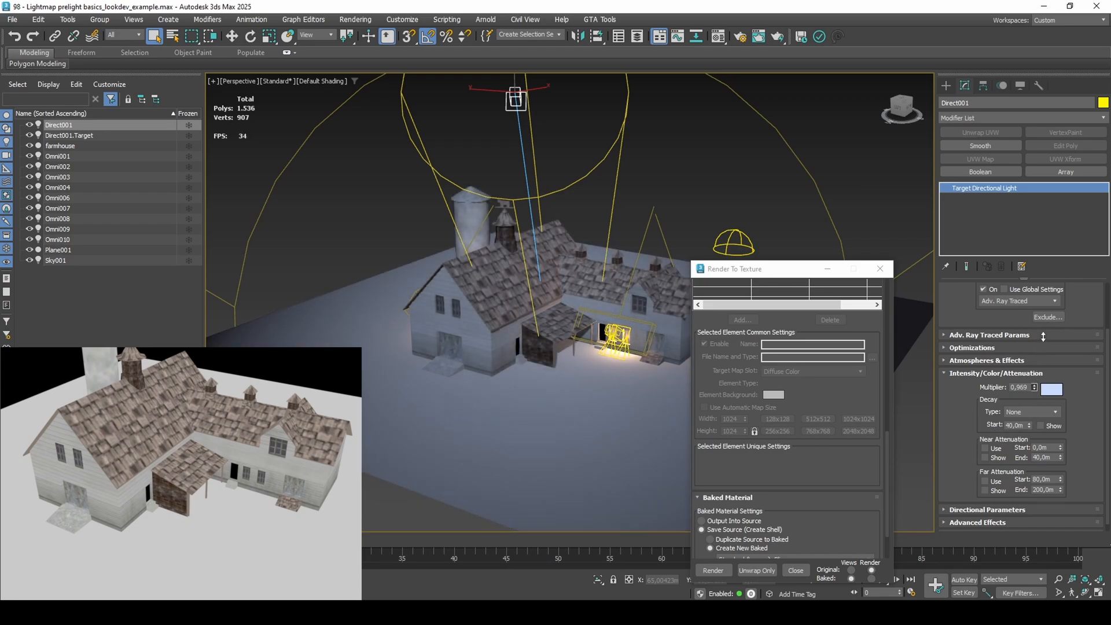
Step: Reselect the "lightmapped models" set, bake its lighting maps under the brighter light, and clear the shell materials
click(560, 34)
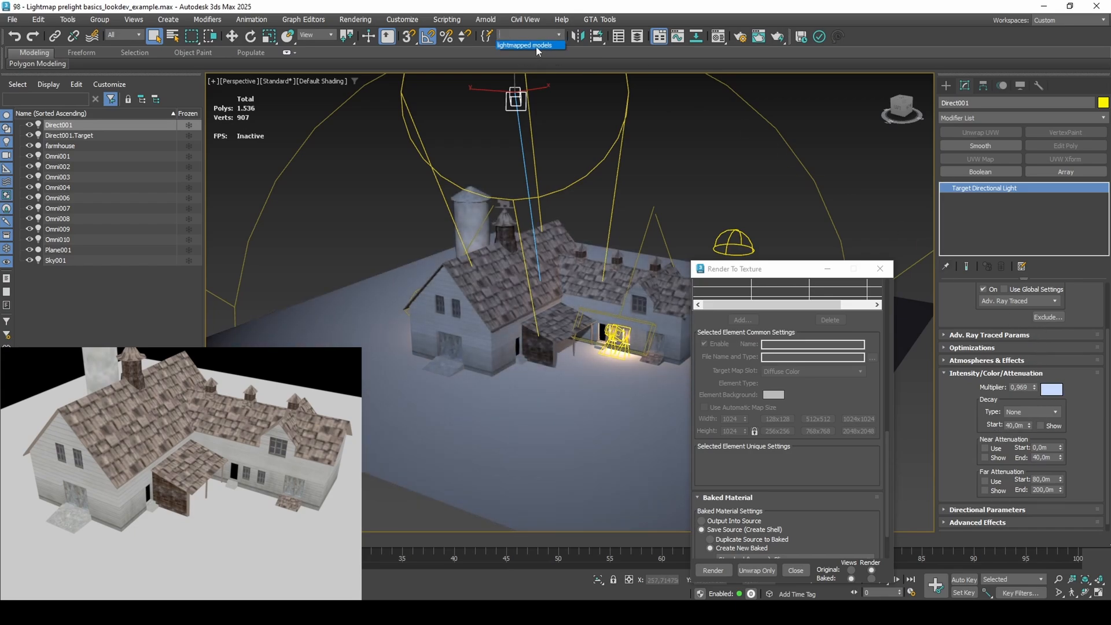
click(536, 45)
scroll(828, 530, down, 2)
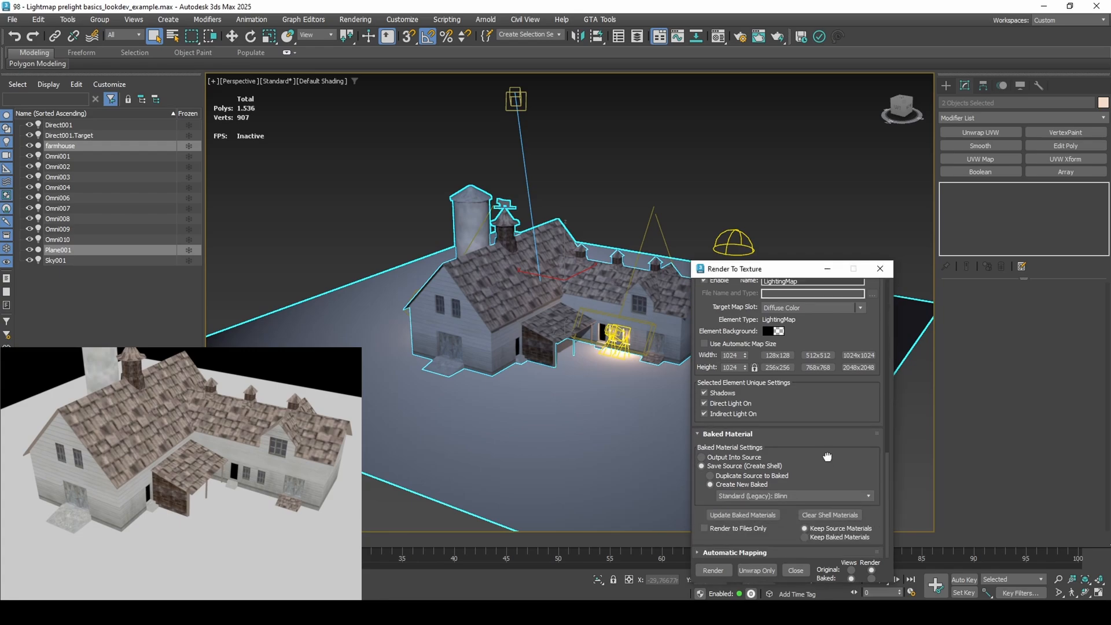
click(820, 517)
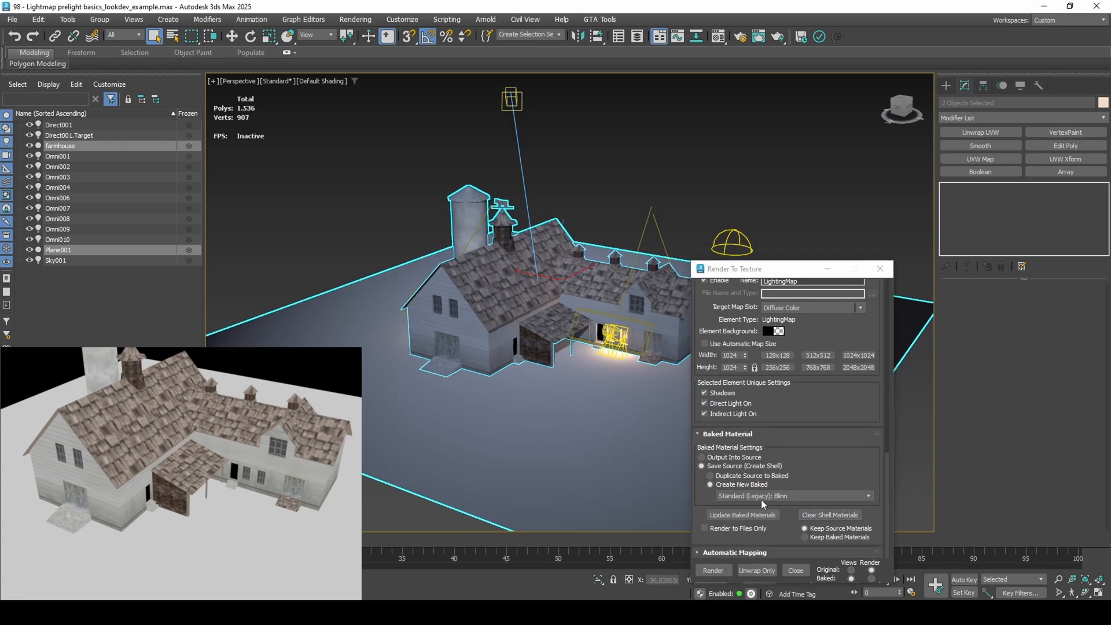
click(720, 571)
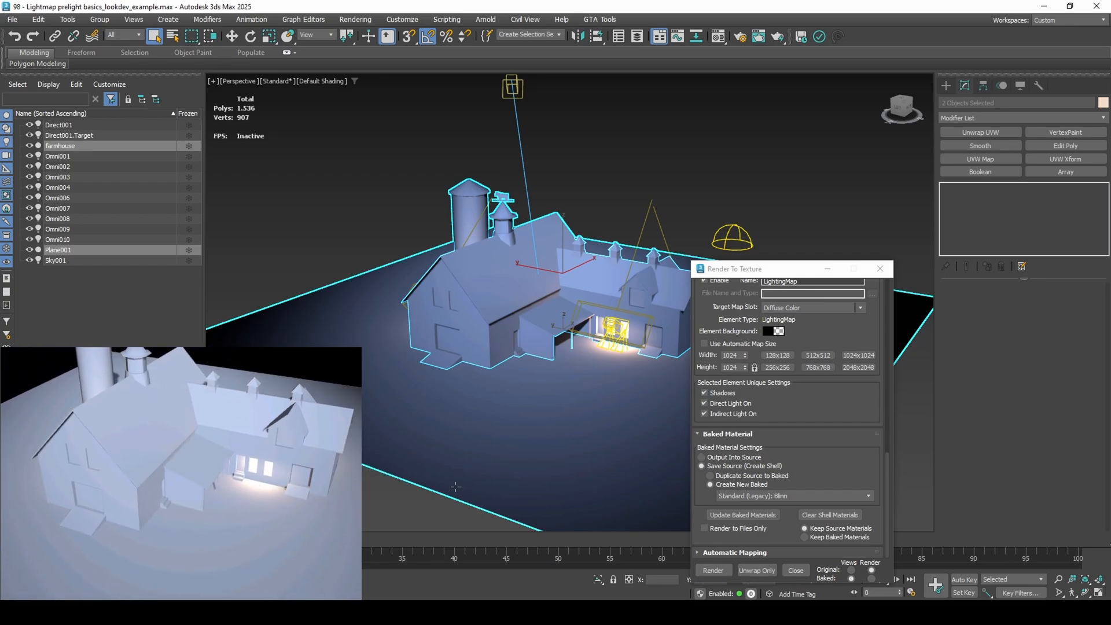
click(818, 515)
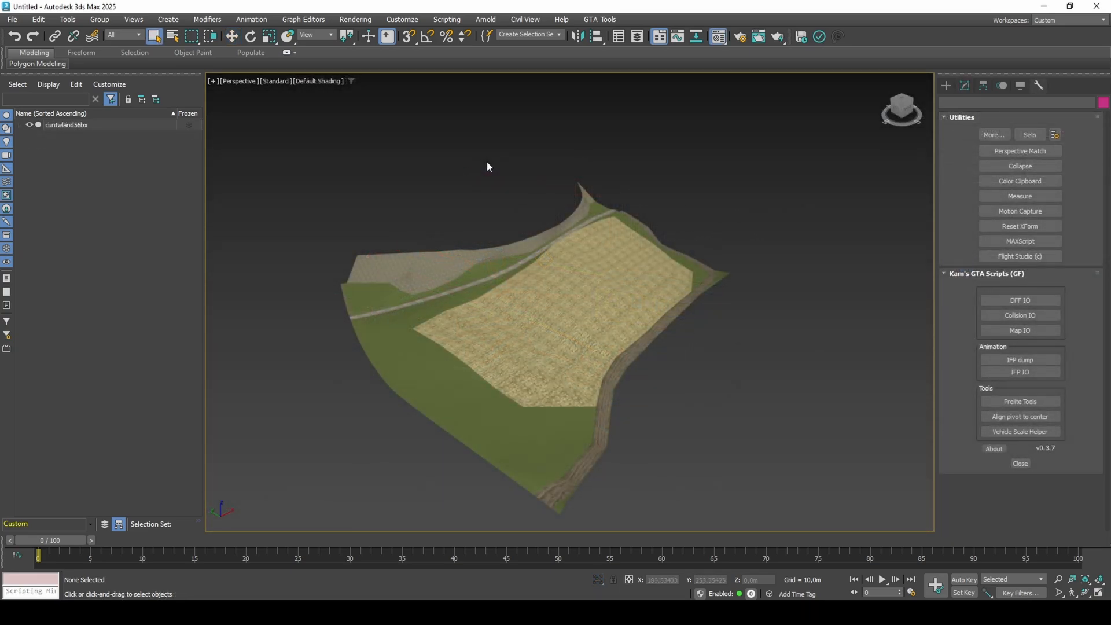
Step: Open the Material Editor, select the textured terrain, and start exporting it in the RenderWare model (*.dff) format
key(m)
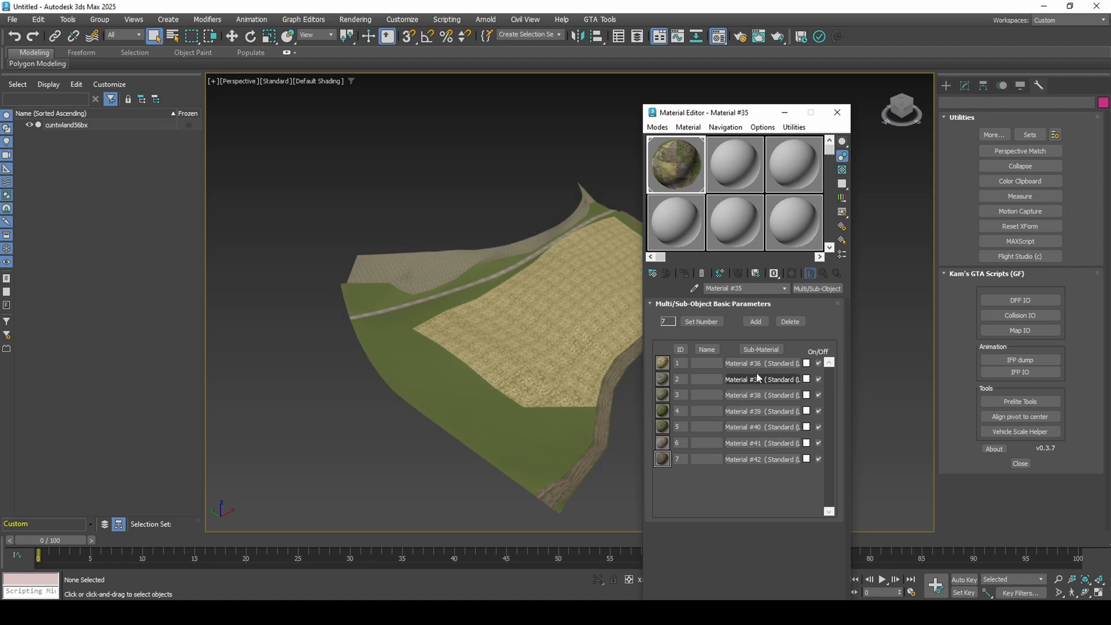
click(526, 324)
click(3, 20)
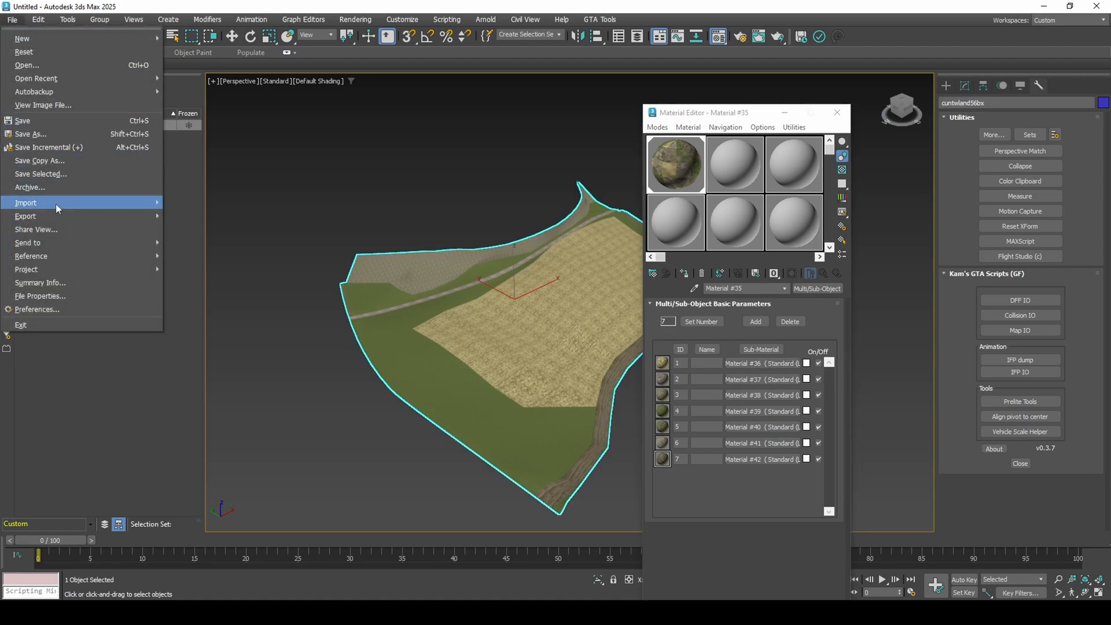
mouse_move(145, 204)
click(235, 215)
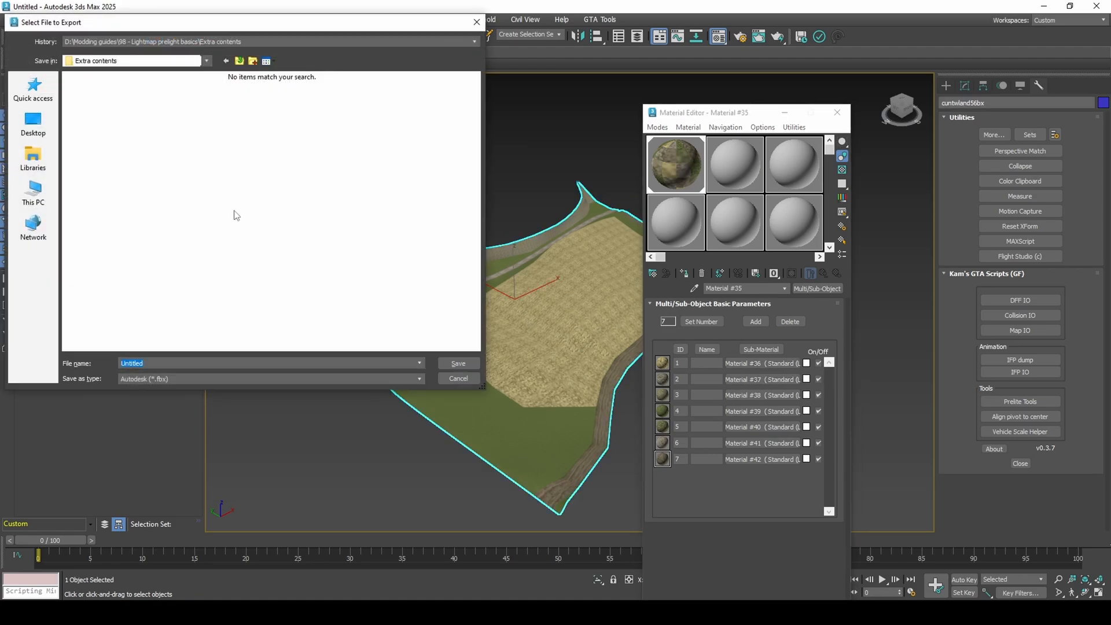
click(199, 379)
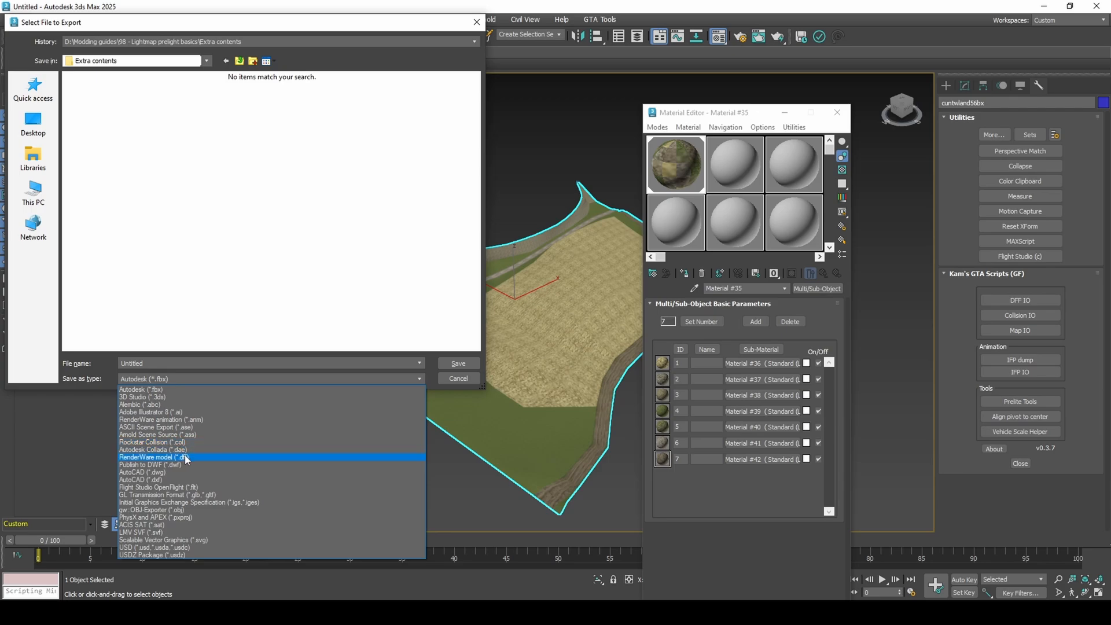
click(186, 457)
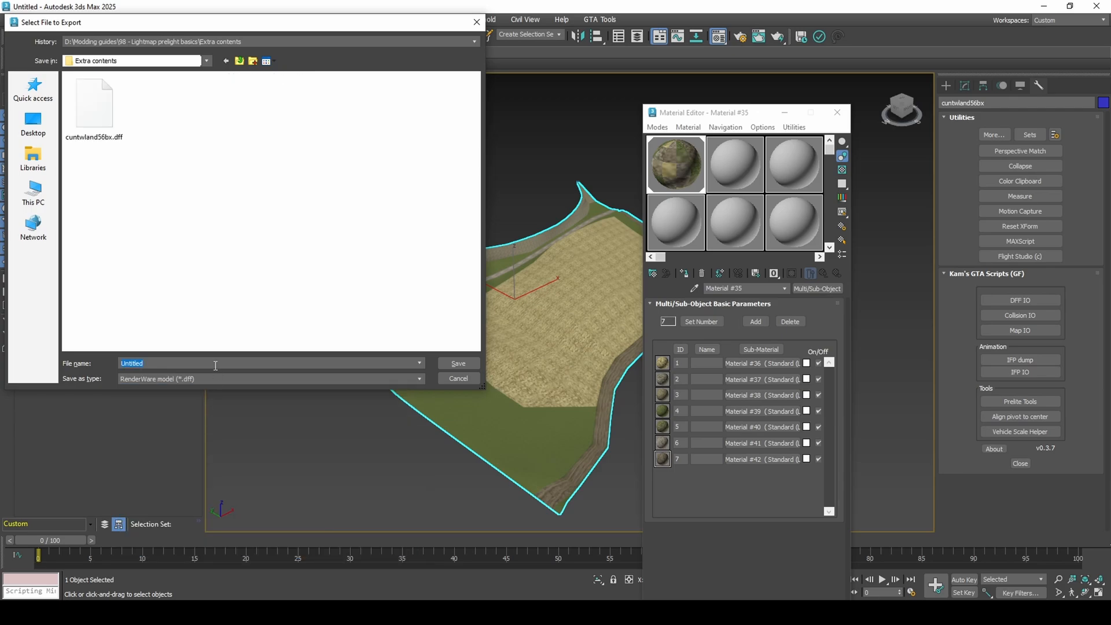
Step: Name the DFF file stdtorw and export it with Vertex Prelights and Extra Vertex Colors enabled
text(rw)
key(BackSpace)
key(BackSpace)
text(stdtorw)
key(Return)
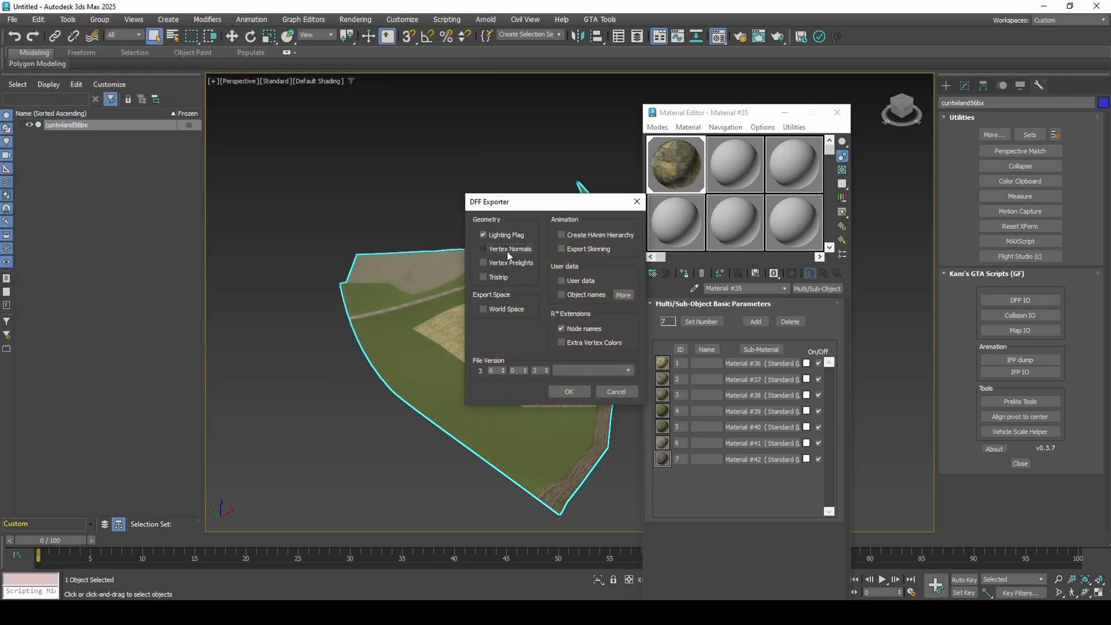
click(569, 392)
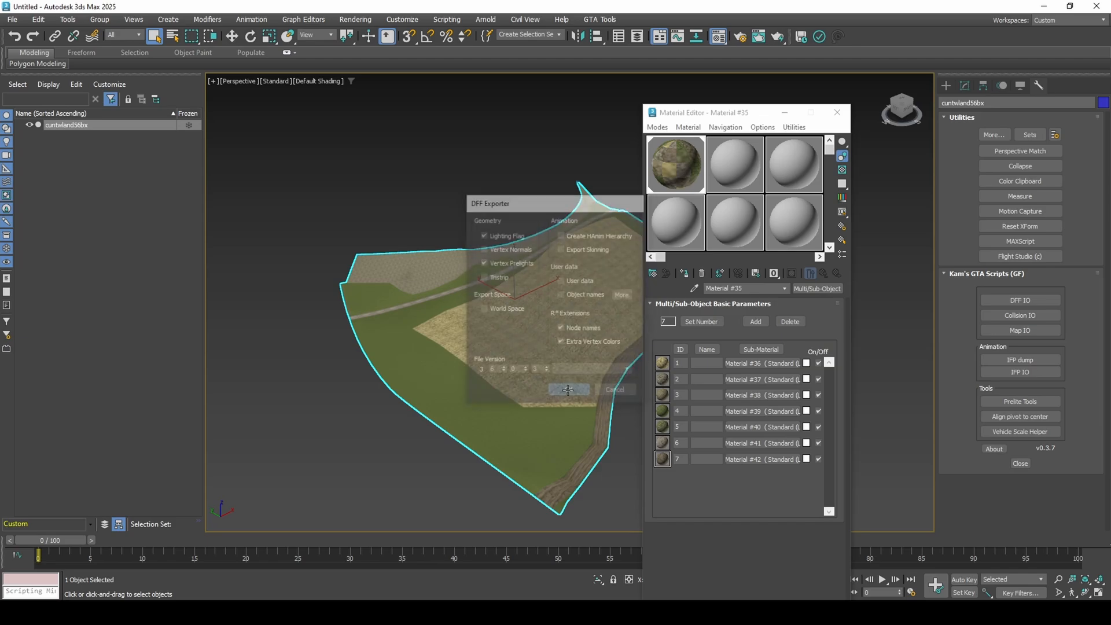
Step: Import the exported DFF with Import as Standard Materials off and pick its material into the Material Editor
click(12, 19)
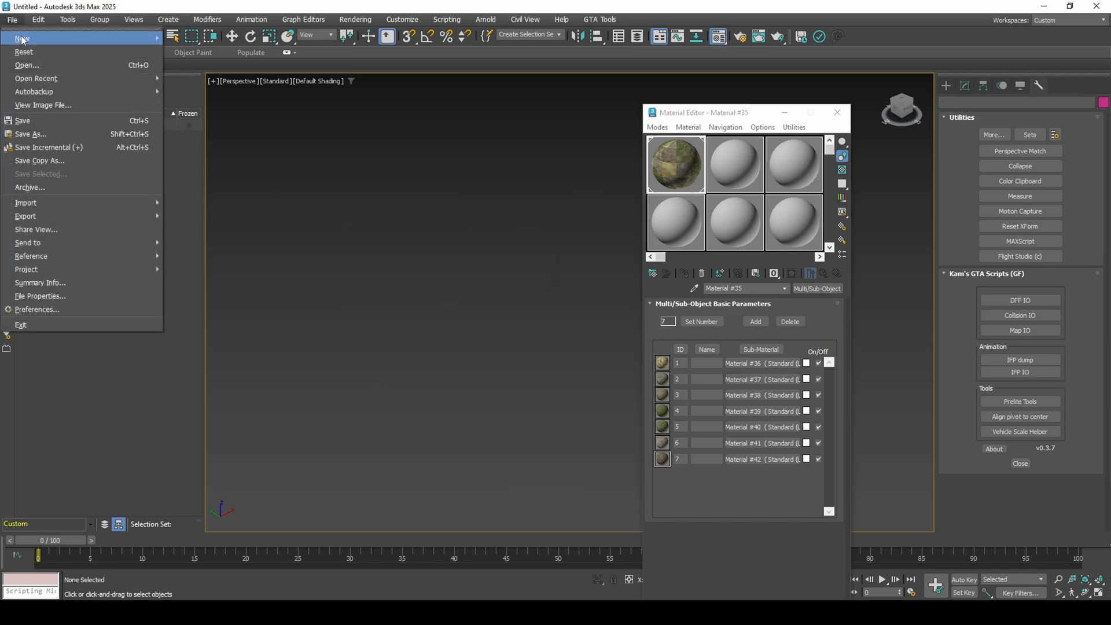
mouse_move(87, 204)
click(192, 204)
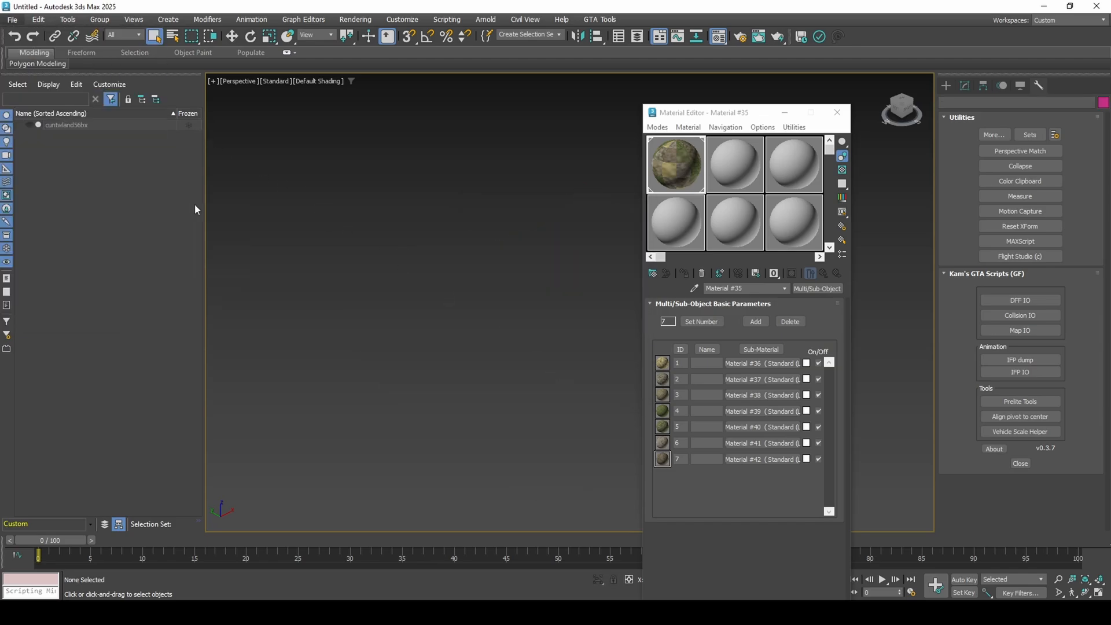
double_click(165, 125)
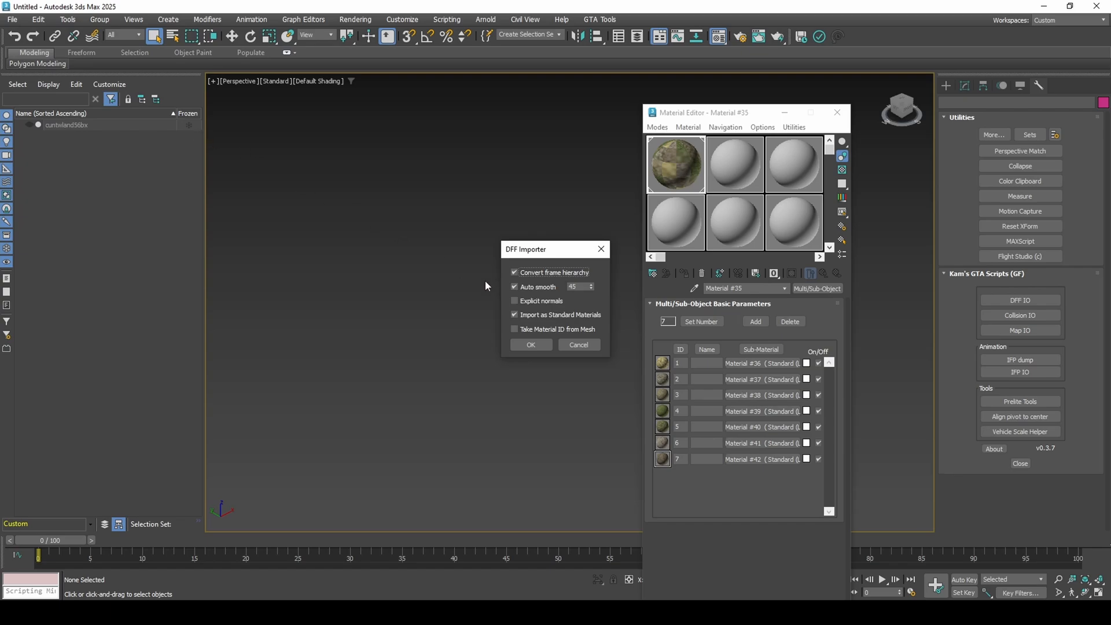
click(530, 346)
click(694, 287)
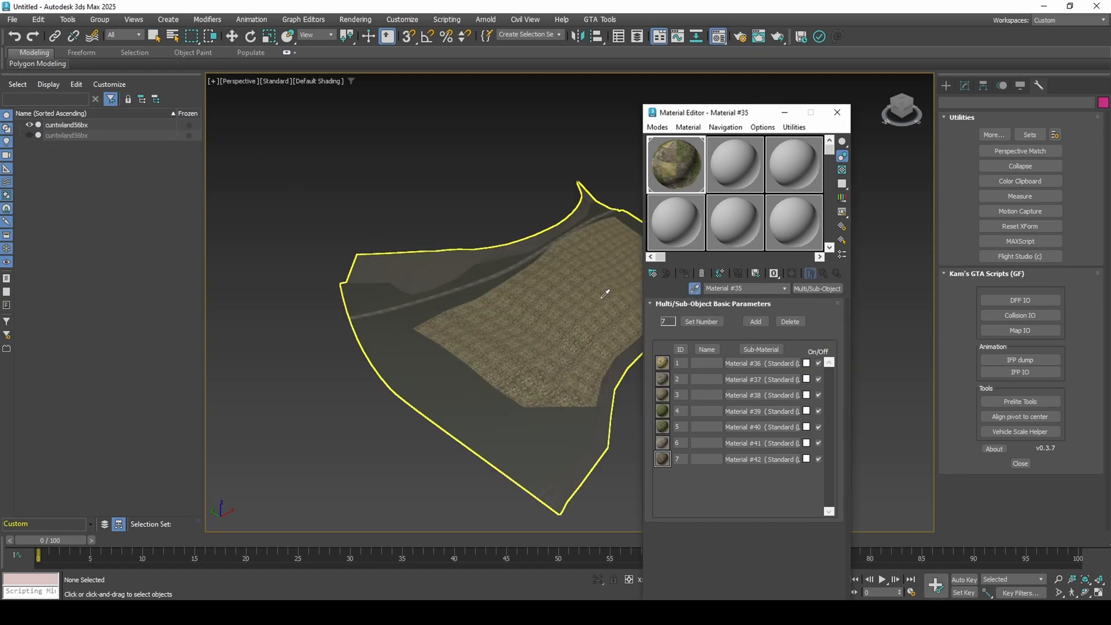
click(602, 295)
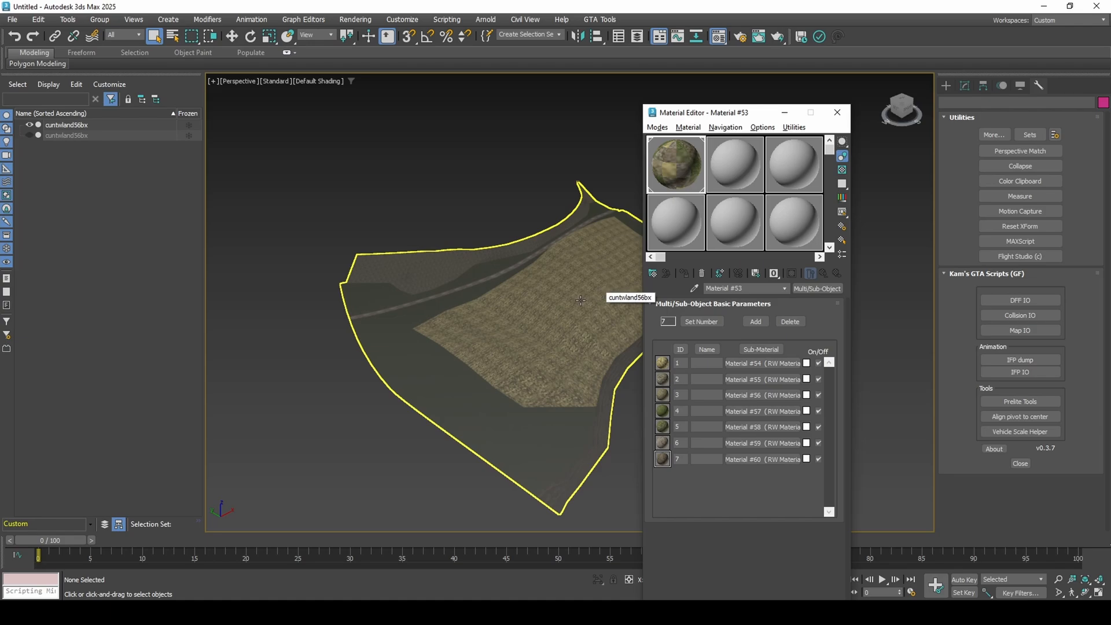
Step: Delete the imported terrain copy, unhide the original terrain, and pick its material into the Material Editor
click(580, 300)
key(Delete)
right_click(450, 205)
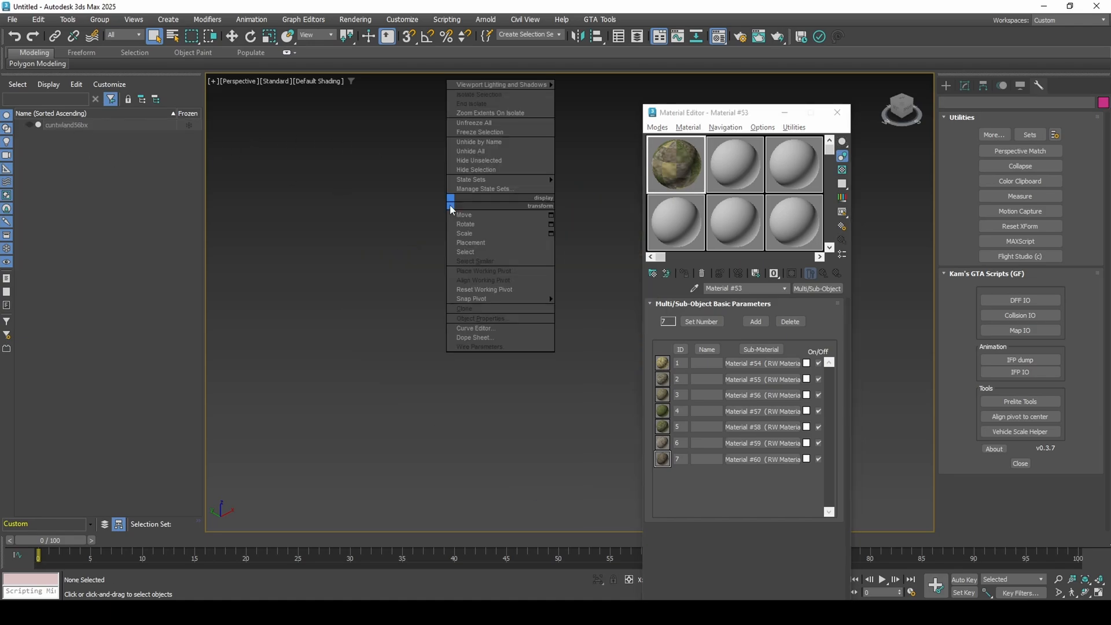
click(493, 151)
click(530, 304)
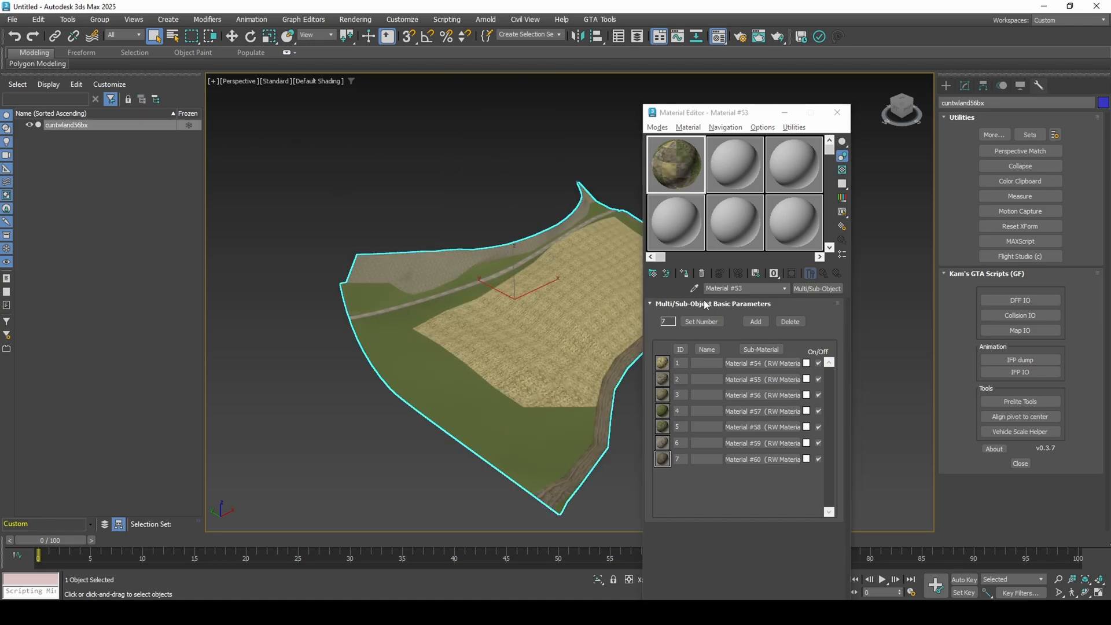
click(695, 289)
click(623, 316)
Step: Cut the diffuse map from sub-material 1, convert it to RW Material, and paste the map into its Texture slot
click(751, 363)
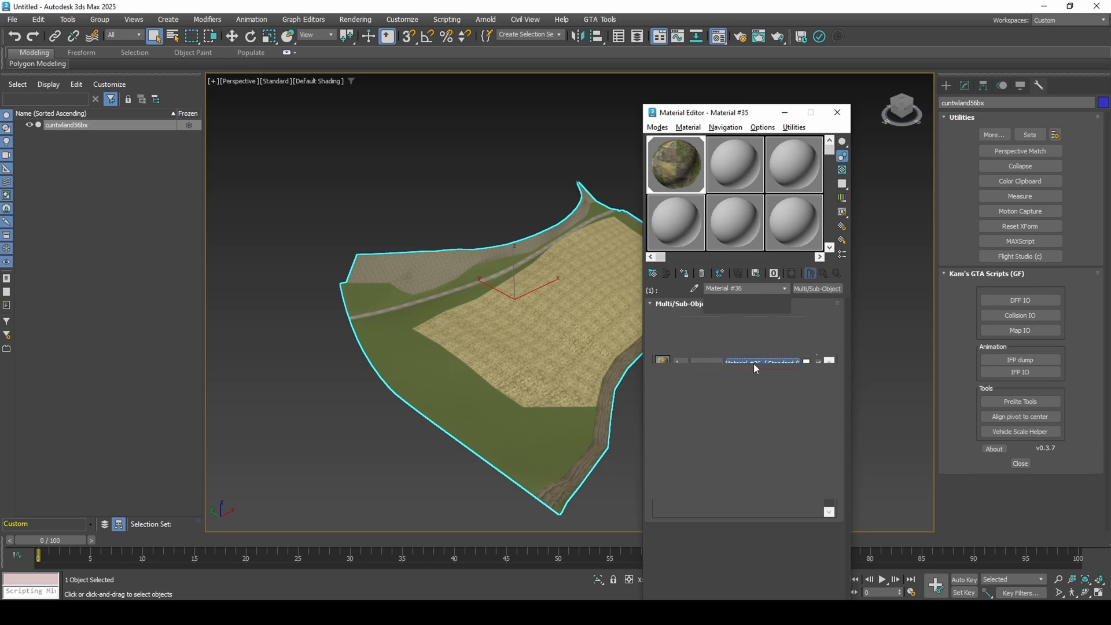
right_click(733, 377)
click(752, 387)
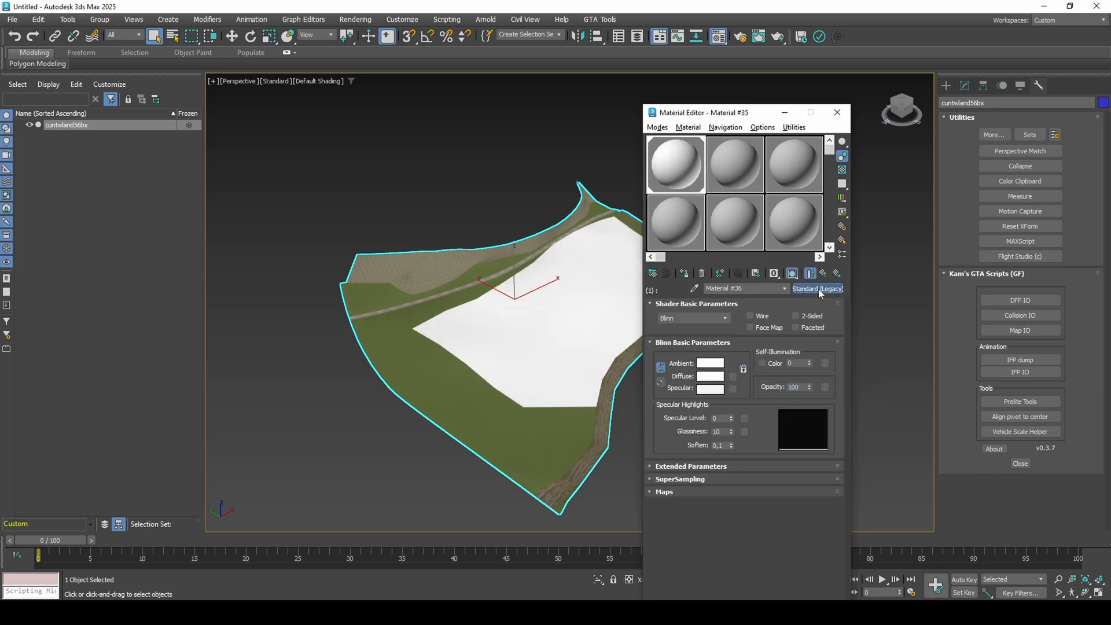
click(819, 289)
double_click(507, 382)
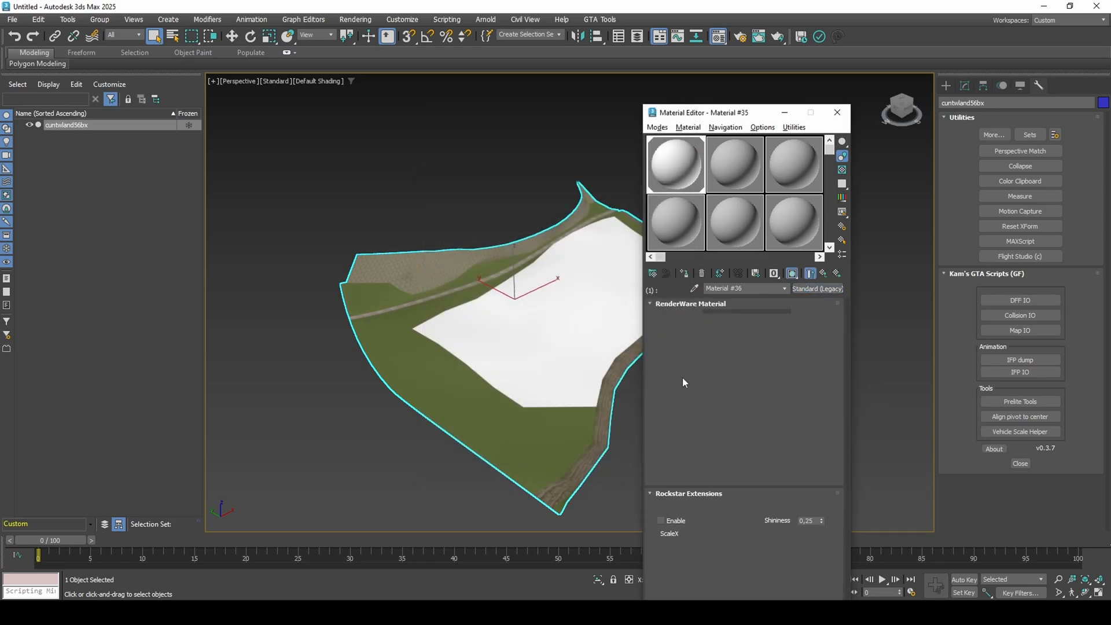
right_click(772, 372)
click(822, 374)
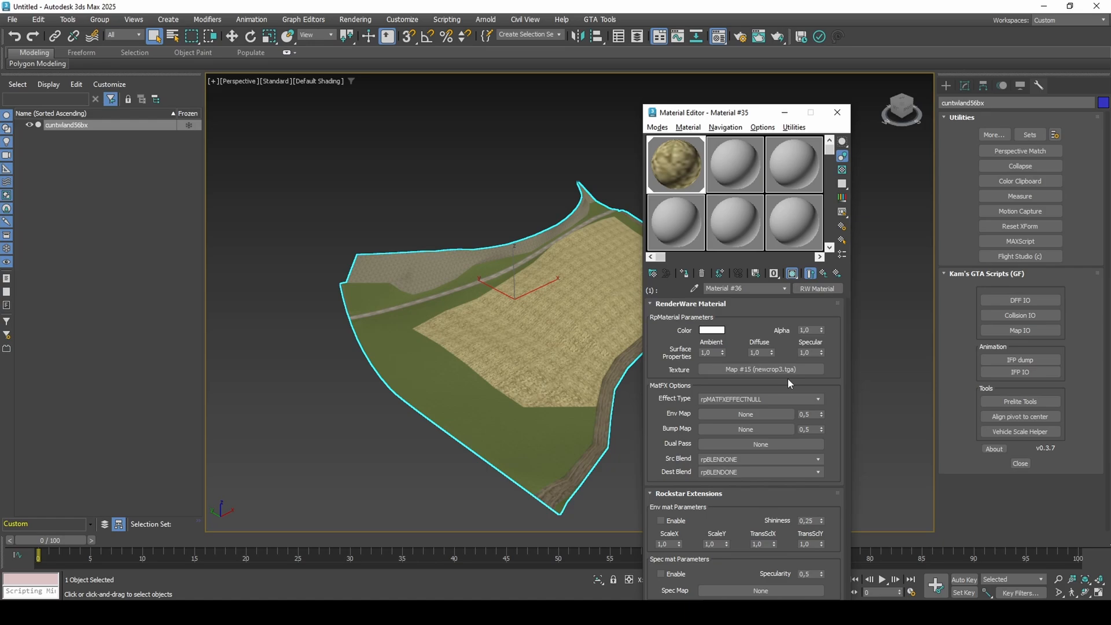
Step: Reopen sub-material 1 from the Multi/Sub-Object list and copy its RW Material
click(810, 273)
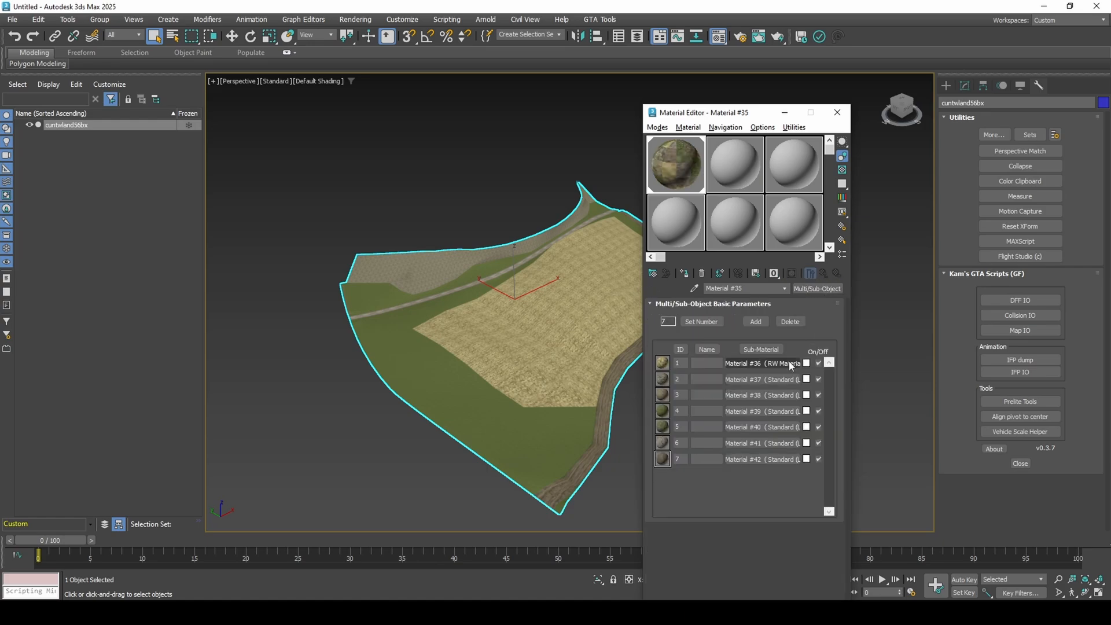
click(781, 367)
right_click(818, 287)
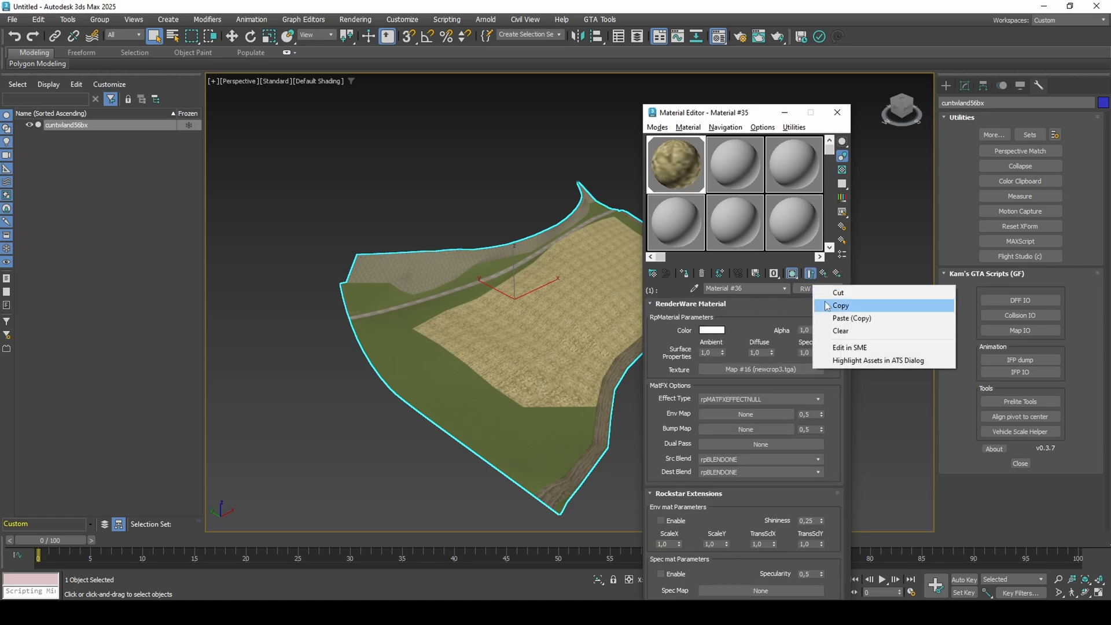
click(825, 305)
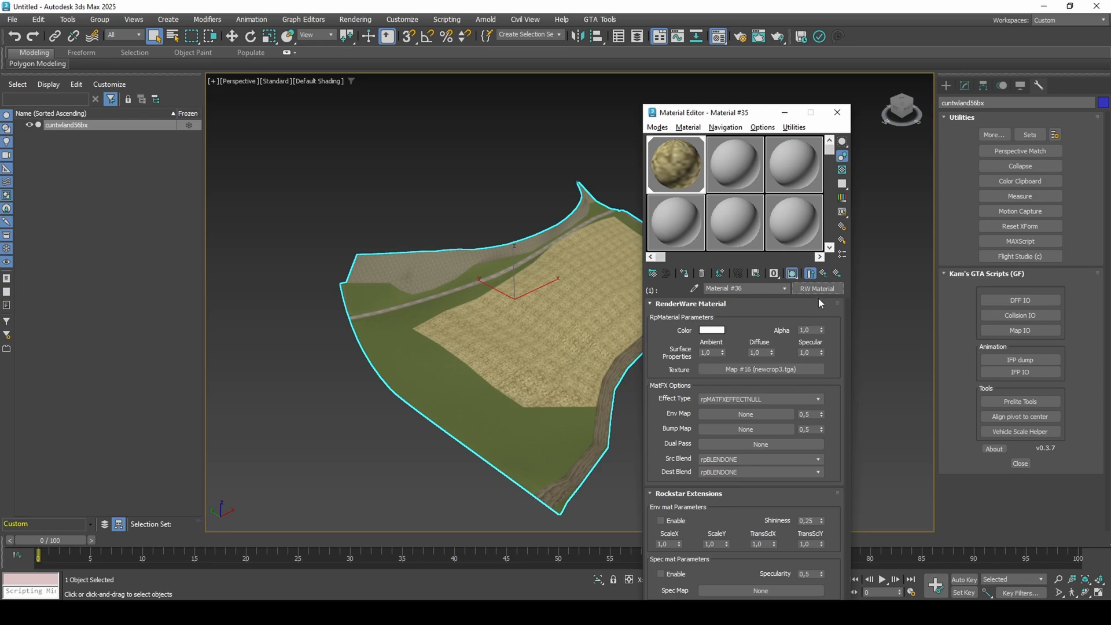
Step: Replace sub-material 2 with a copy of the RW Material, moving its original diffuse map into the Texture slot
click(837, 273)
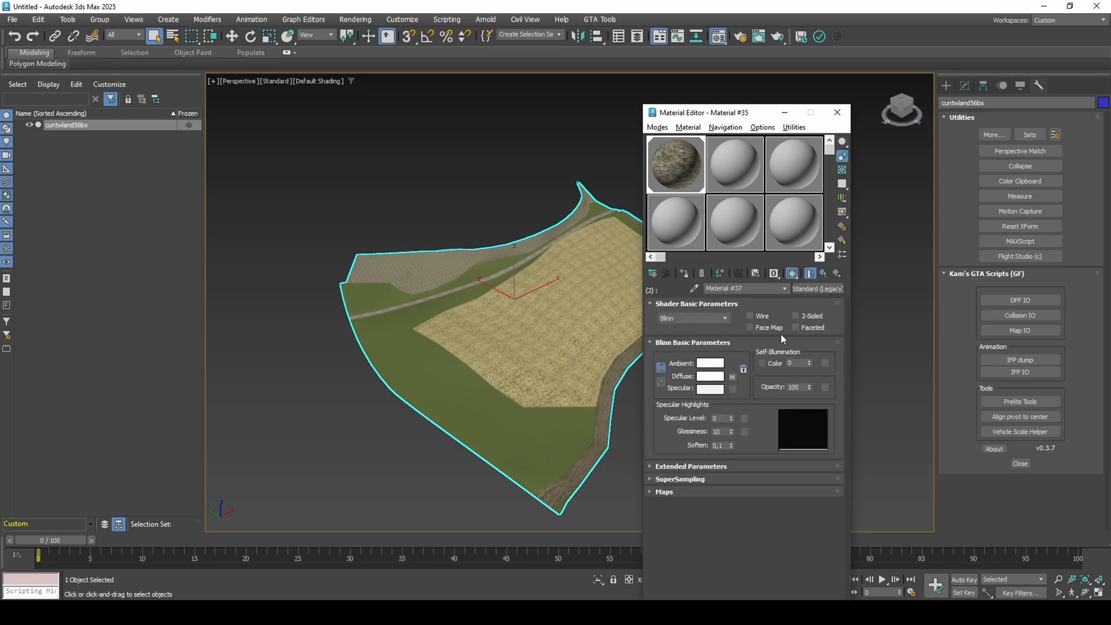
right_click(732, 380)
click(747, 384)
right_click(817, 288)
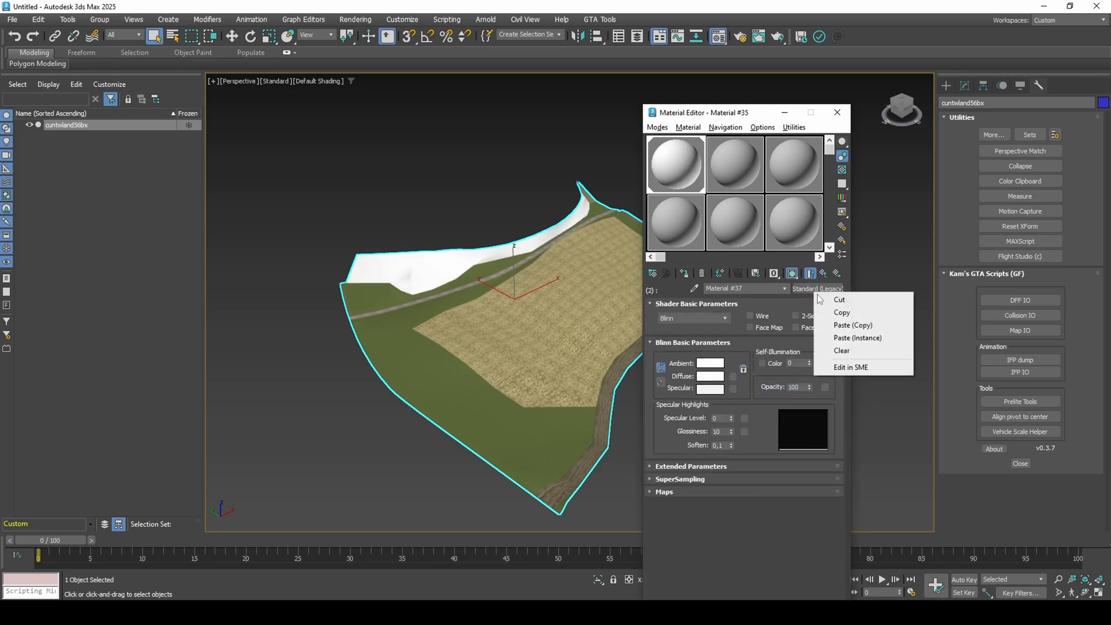
click(836, 325)
right_click(758, 371)
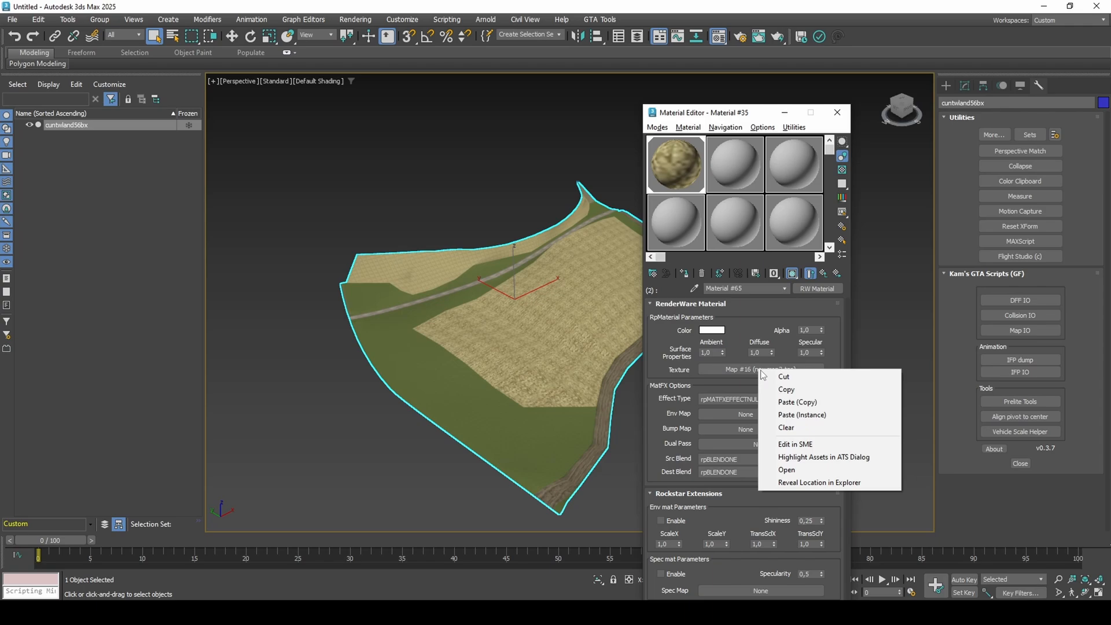
click(785, 402)
Step: Replace sub-material 3 with a copy of the RW Material, transferring its grasstype5.tga diffuse map to the Texture slot
click(837, 272)
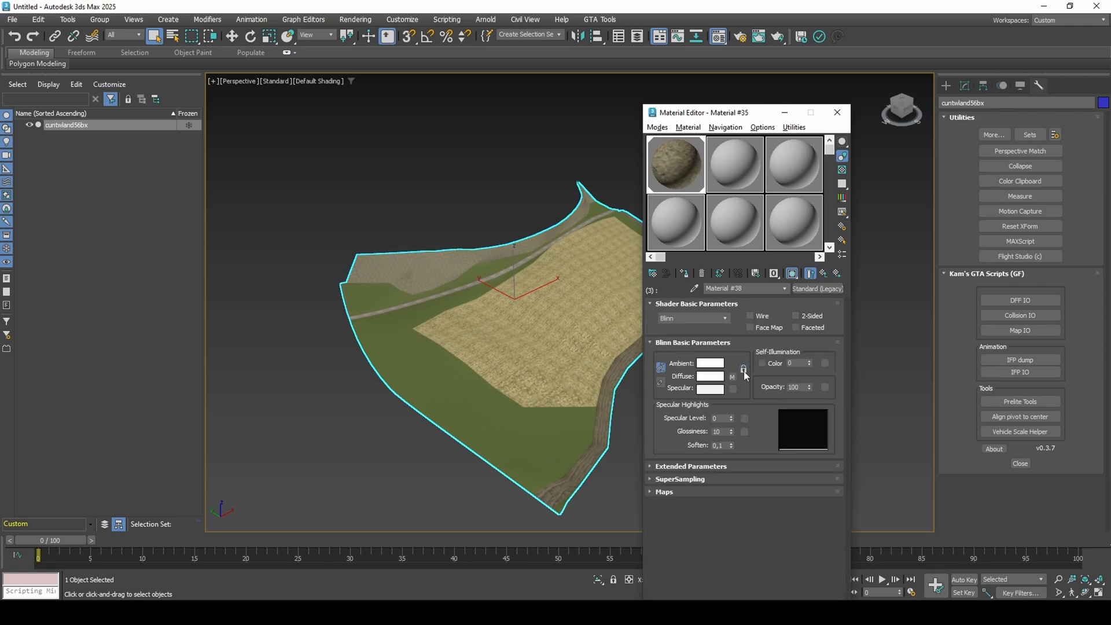
right_click(733, 380)
click(747, 385)
right_click(816, 289)
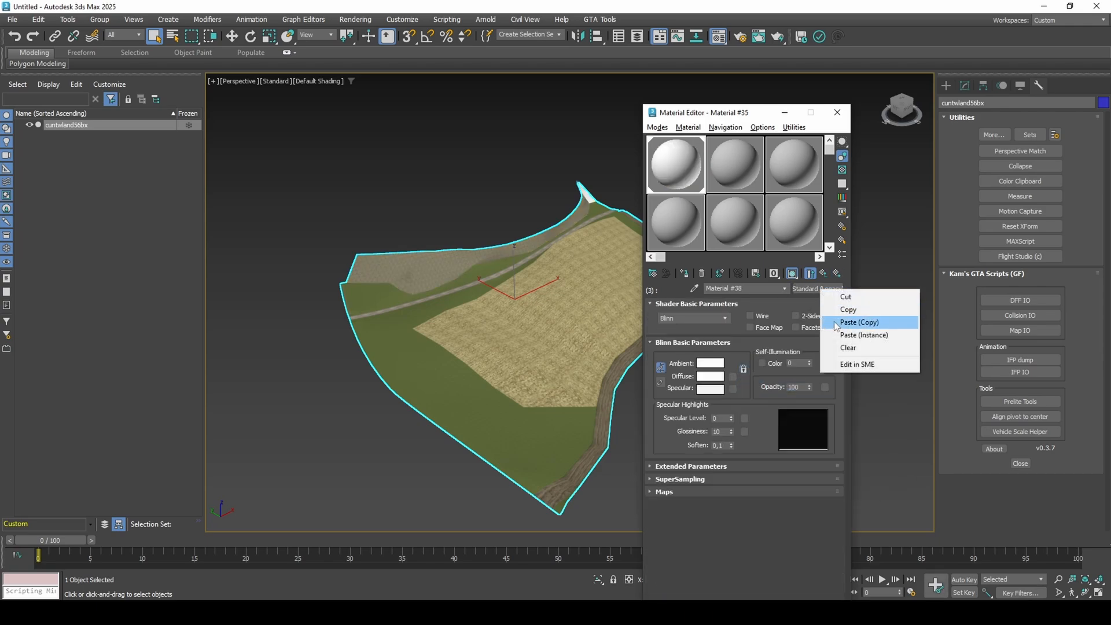
click(835, 321)
click(835, 321)
right_click(747, 369)
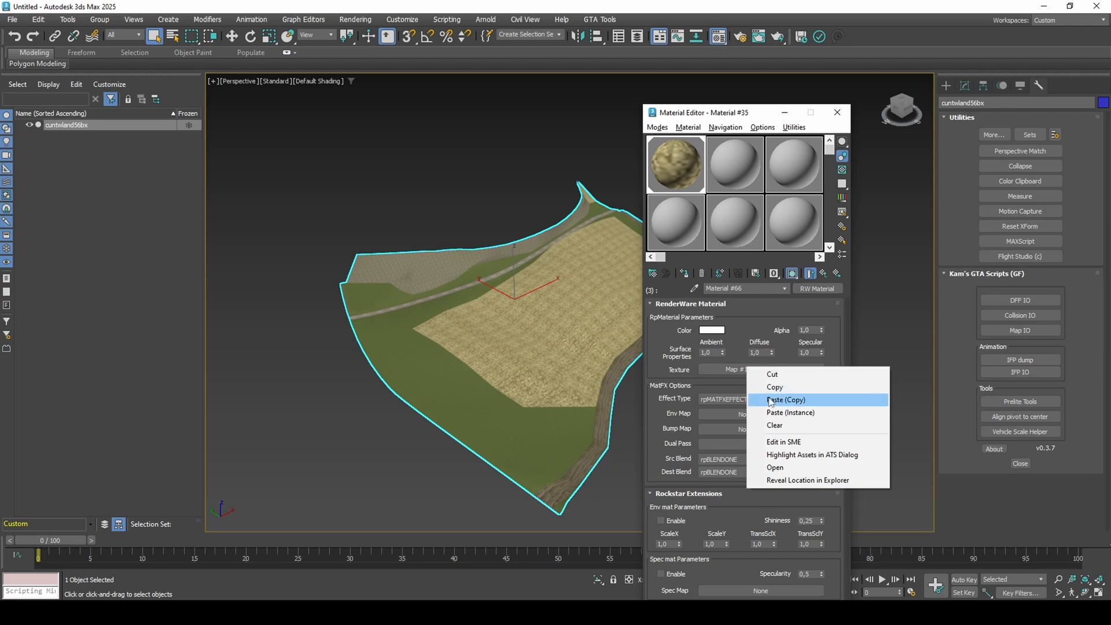
click(769, 397)
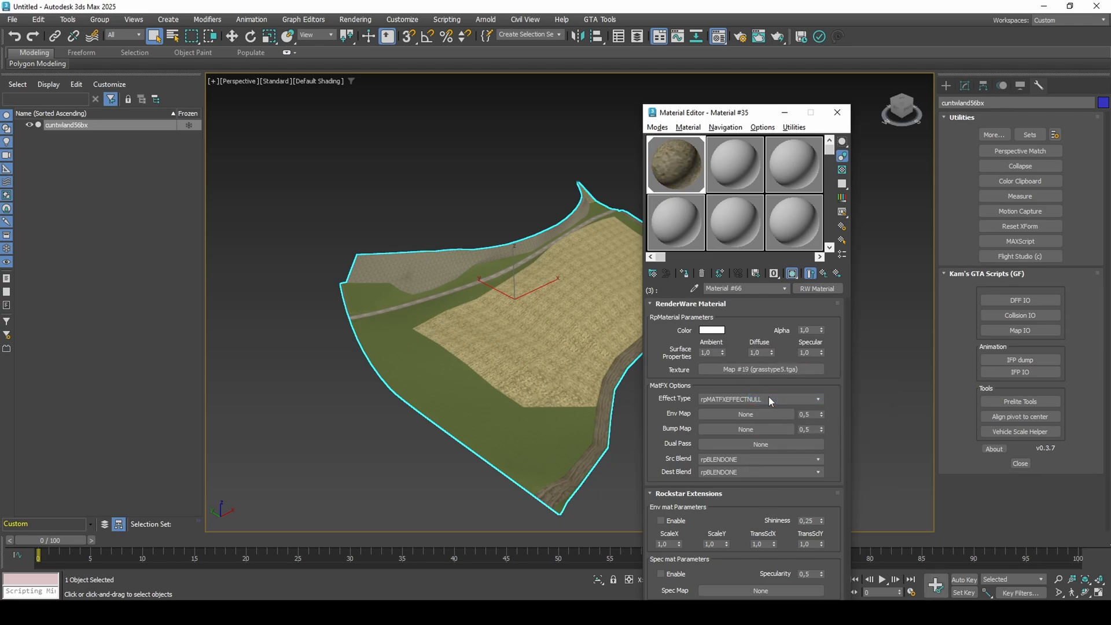
Step: Delete the terrain, open Map IO, and browse for the DFF path in the GTA SA assets folder
click(838, 113)
key(Delete)
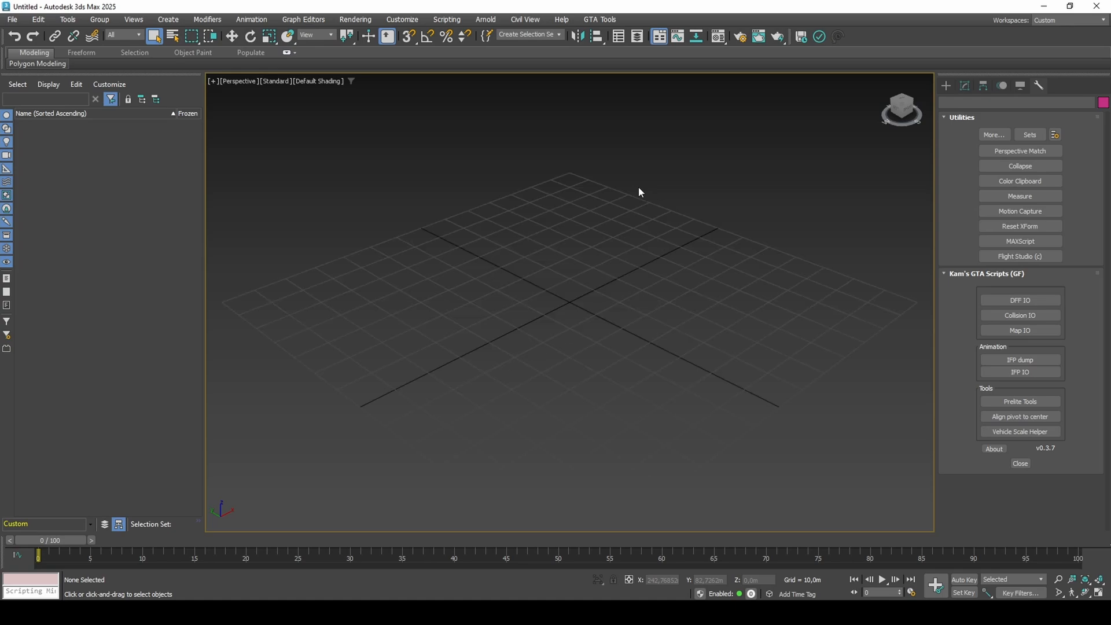
click(599, 20)
mouse_move(631, 65)
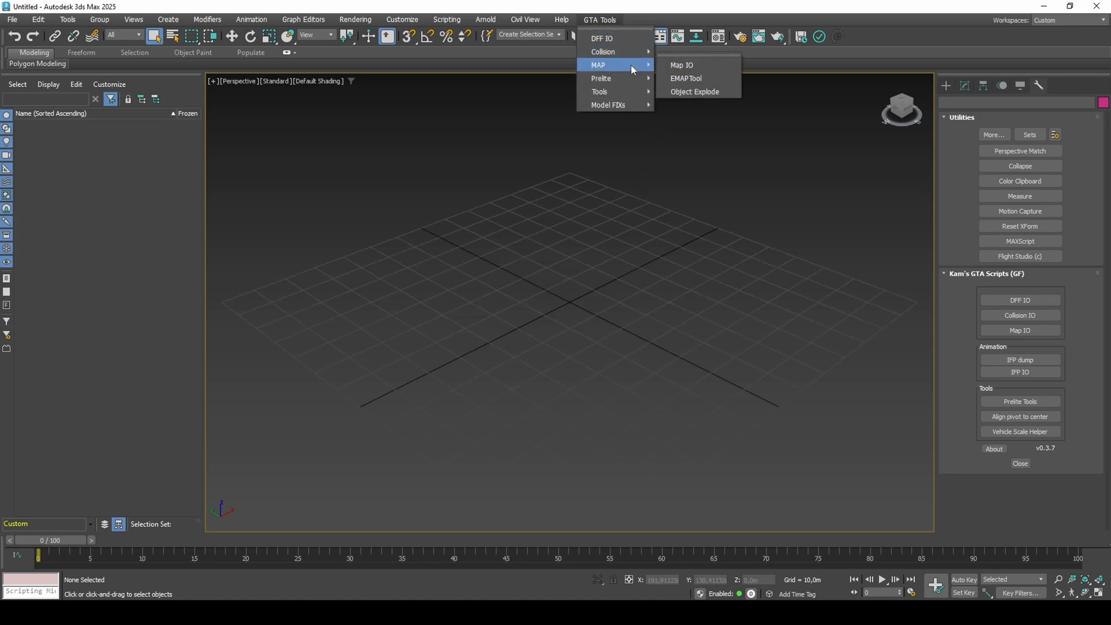
click(670, 65)
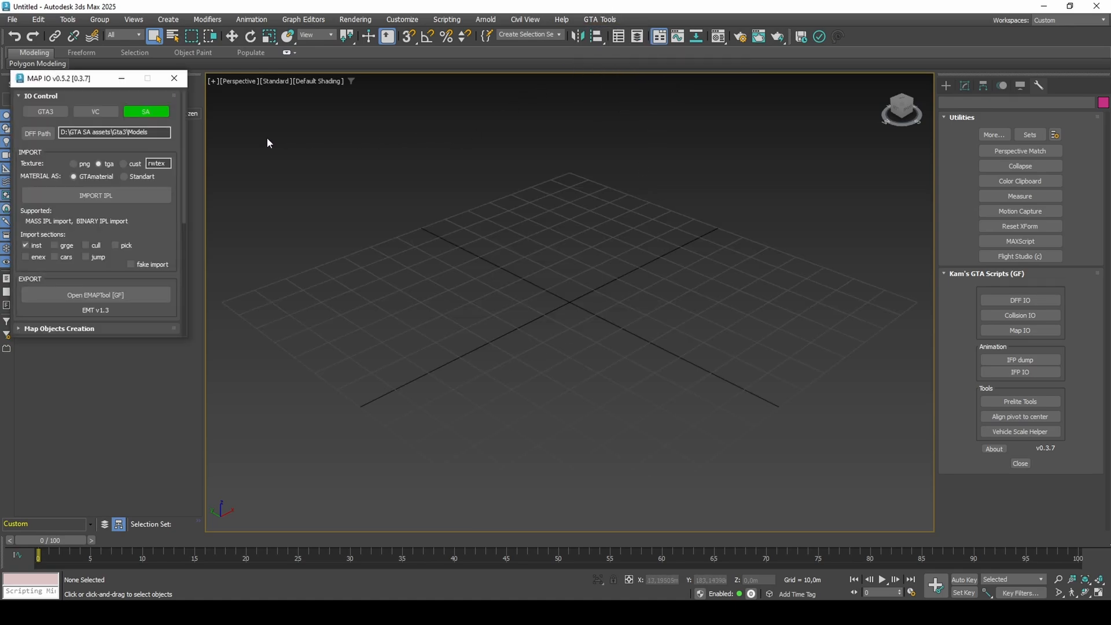
click(46, 134)
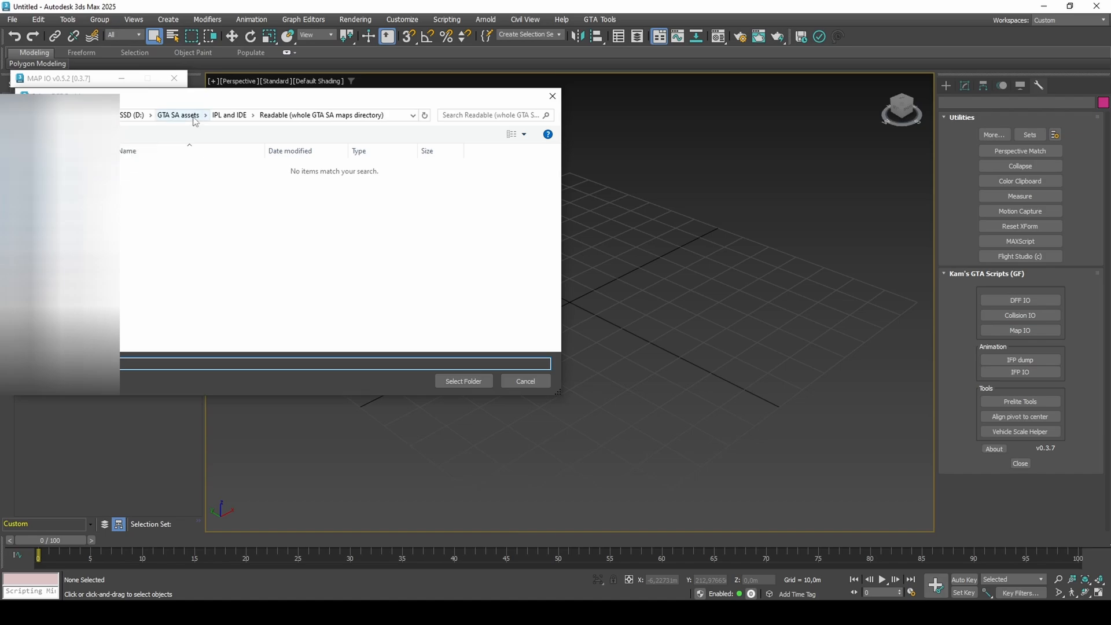
click(195, 115)
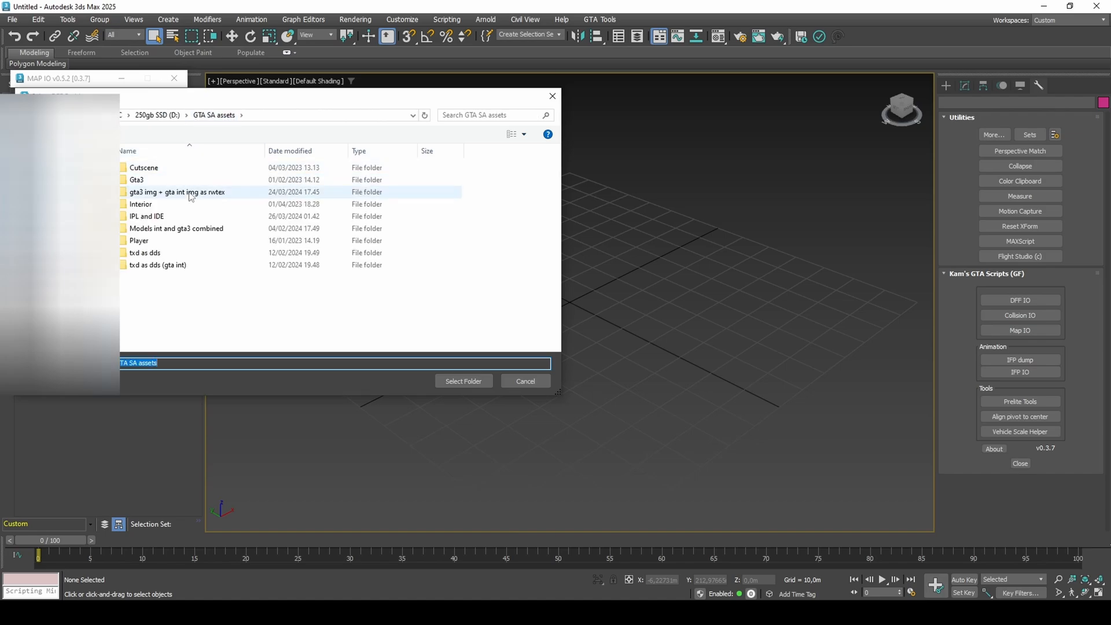
Step: Set the DFF path to the GTA SA assets Interior folder and import stadint.ipl from the Readable (whole GTA SA maps directory) folder
double_click(181, 206)
click(460, 381)
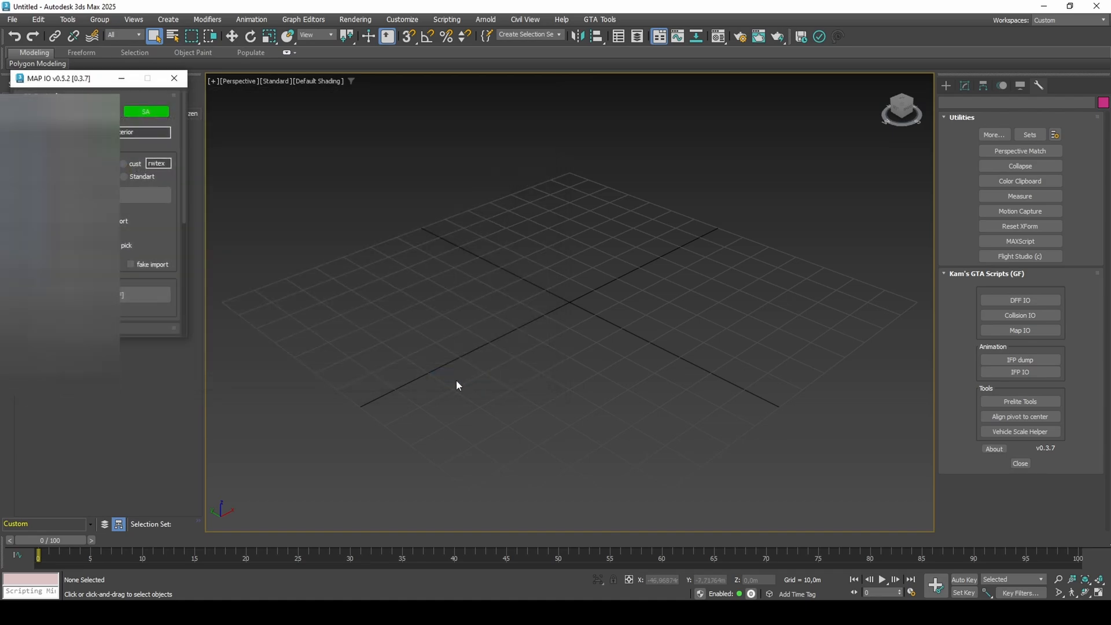
click(108, 198)
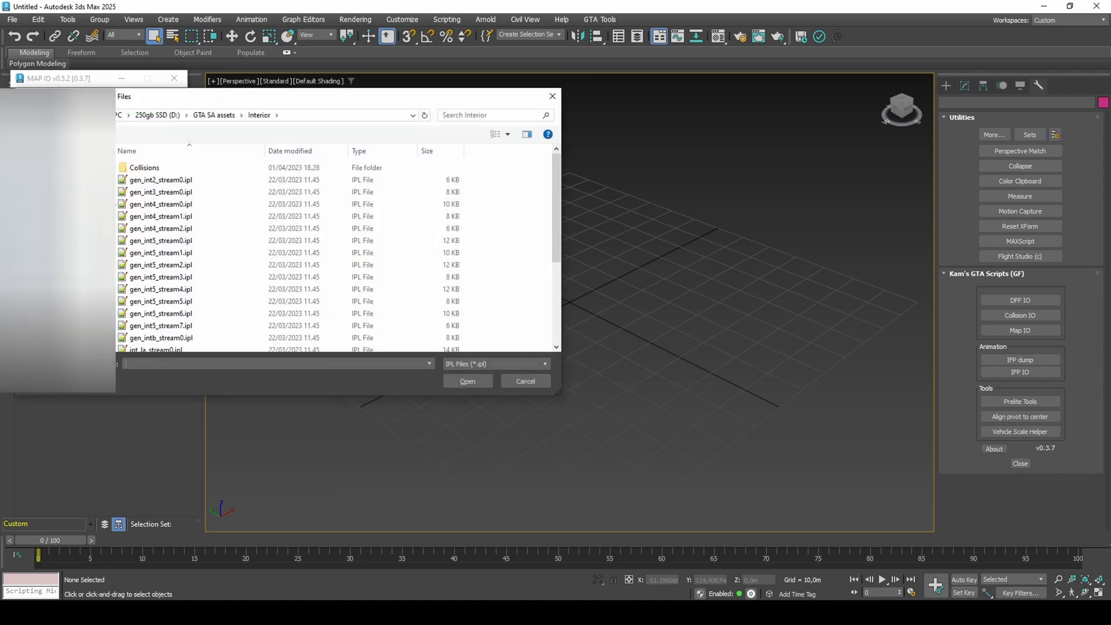
click(217, 115)
double_click(183, 218)
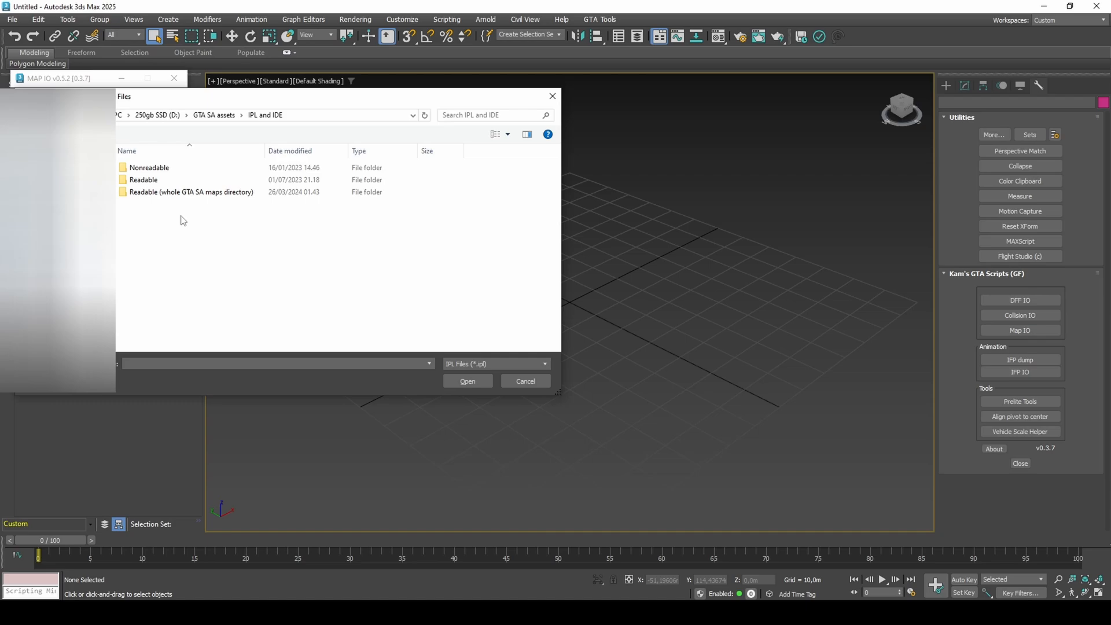
double_click(200, 194)
scroll(229, 223, down, 8)
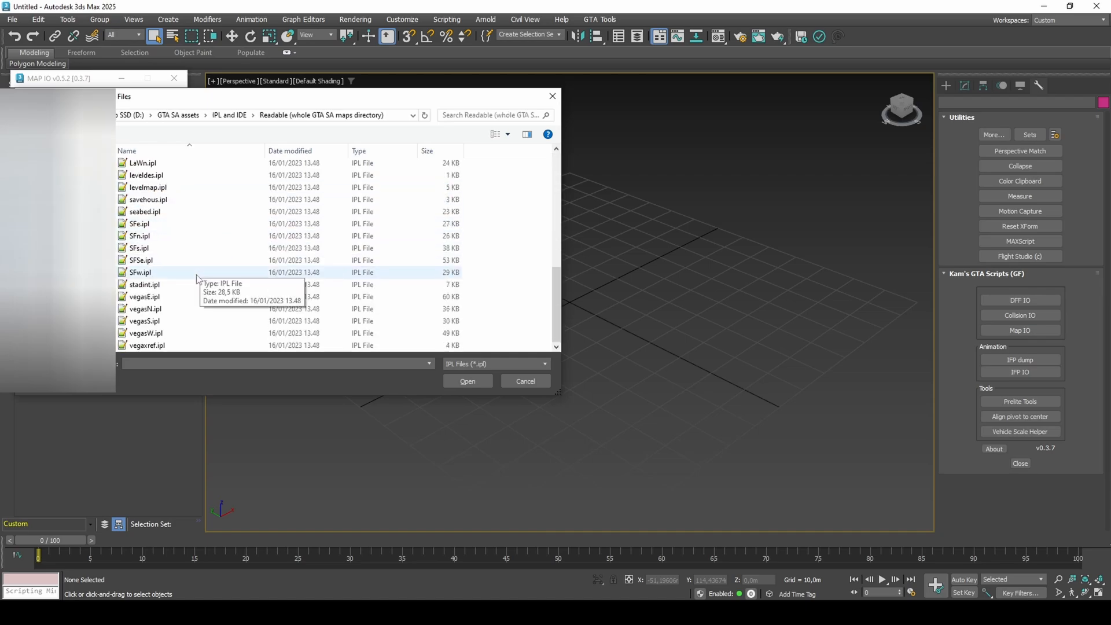
double_click(195, 285)
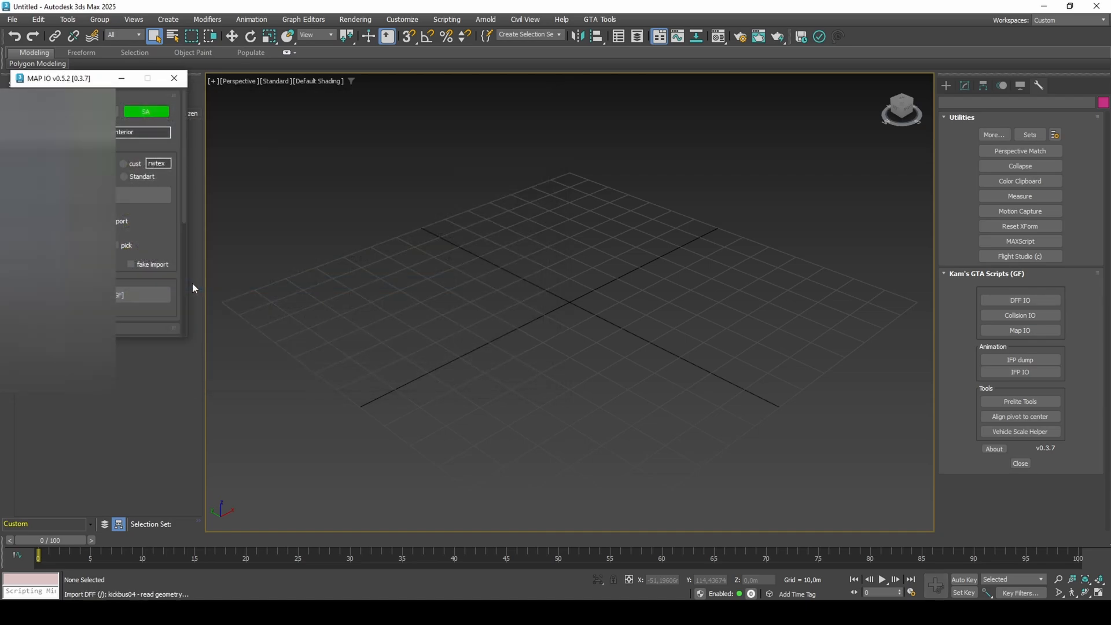
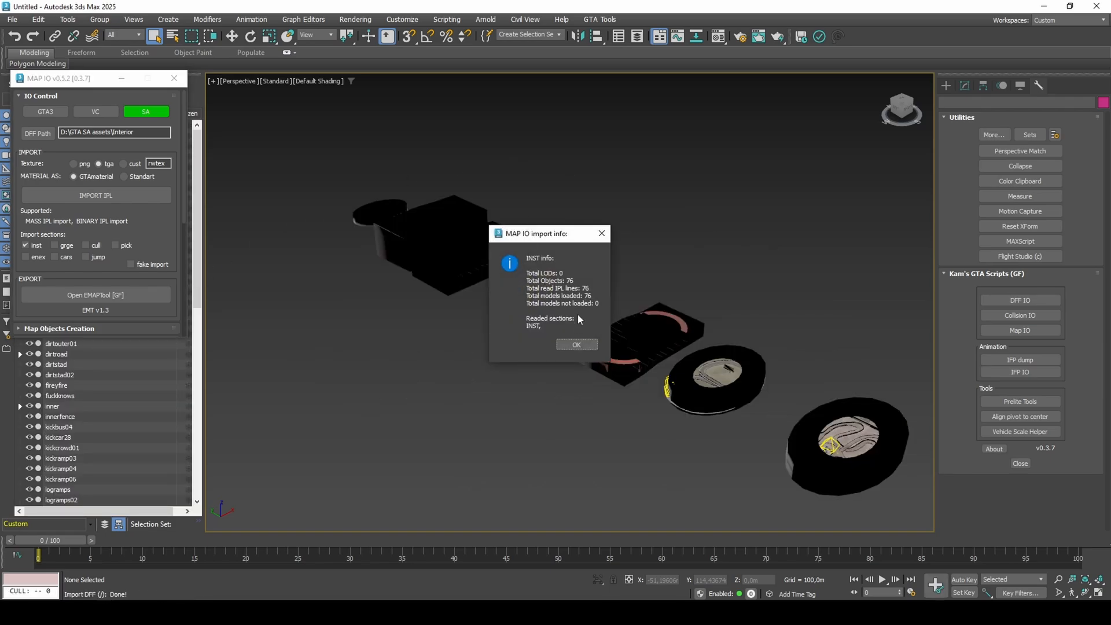
click(576, 345)
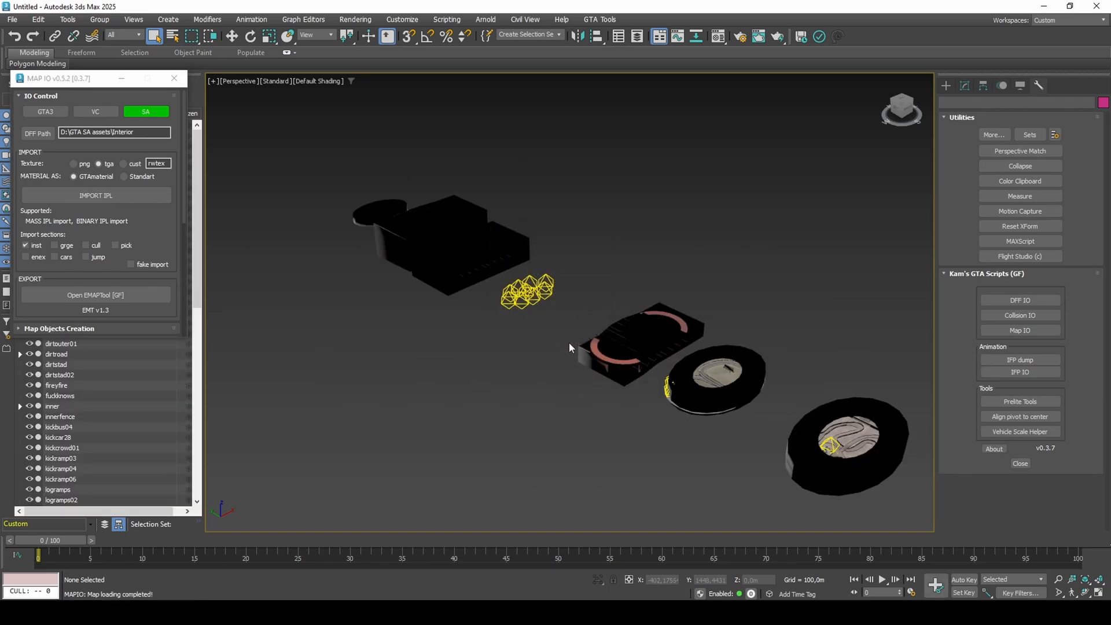
click(174, 78)
Step: Replace all matching objects from the file +The Hero's gta_int.img DFF's.max, listing geometry only
click(12, 20)
mouse_move(122, 200)
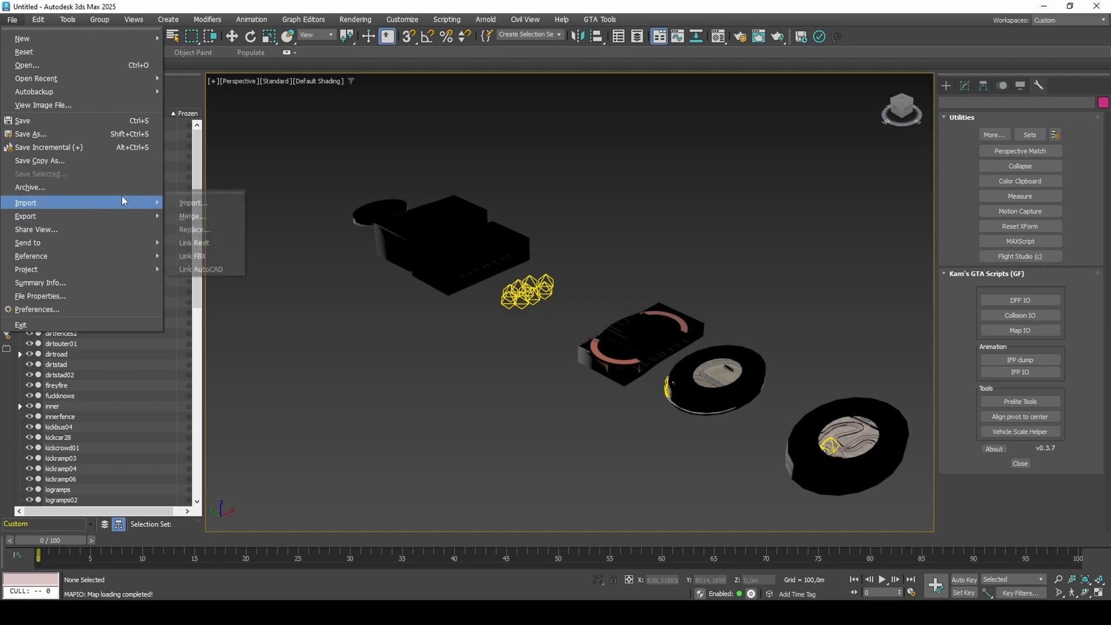
click(209, 231)
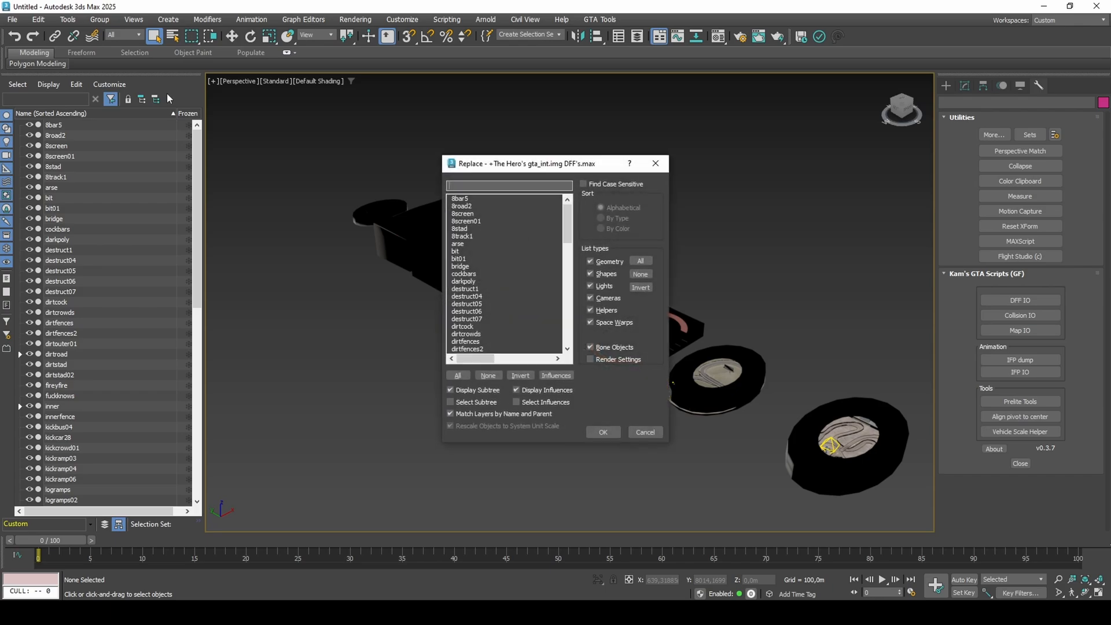
click(626, 264)
click(631, 287)
click(467, 375)
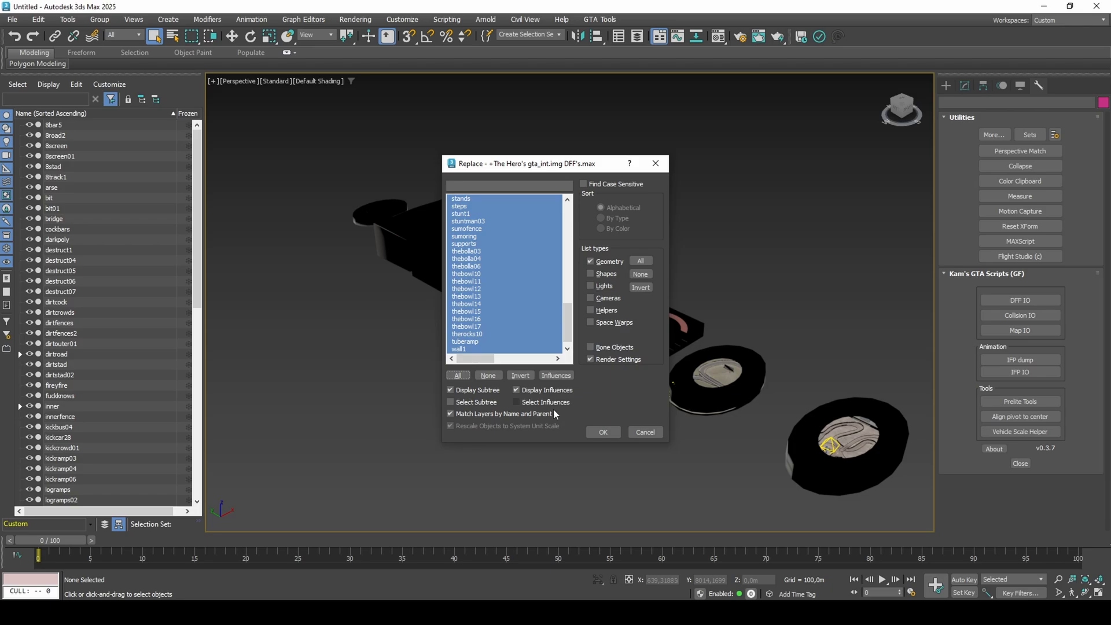
click(597, 433)
click(563, 317)
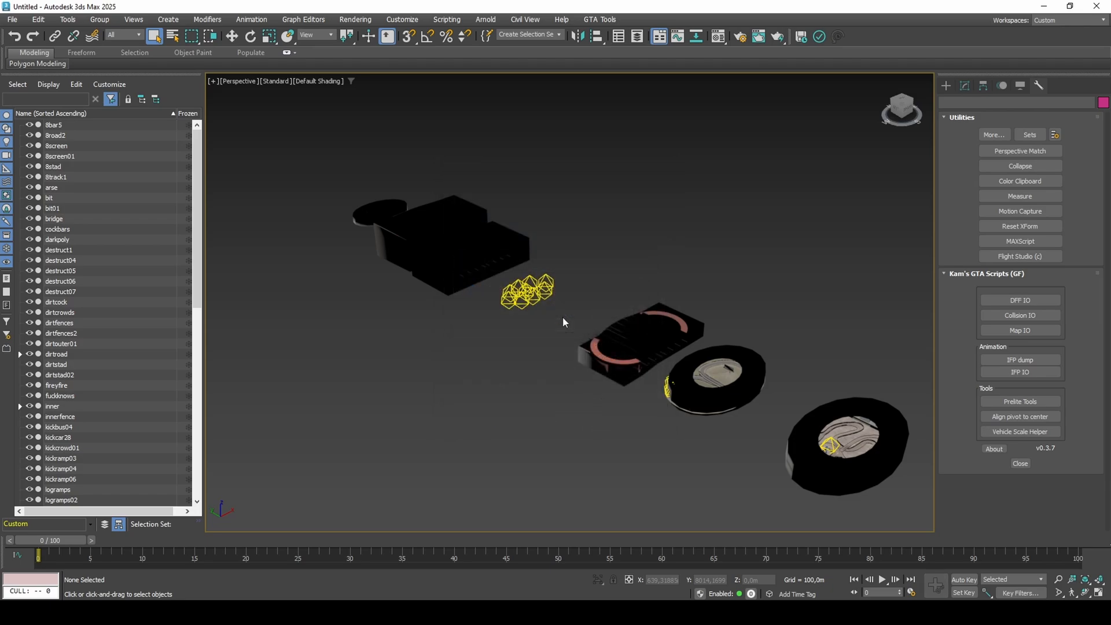
Step: Delete every imported object except those inside the oval dirt stadium containing dirtstad02
middle_drag(389, 249, 560, 346)
scroll(553, 343, up, 5)
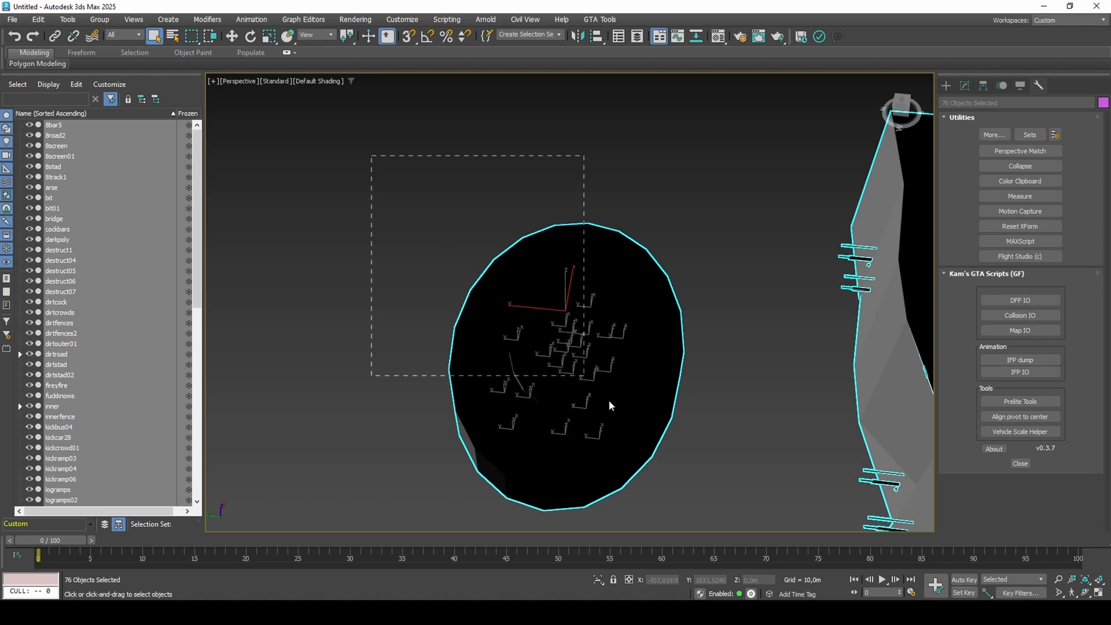
mouse_move(611, 405)
mouse_down()
mouse_move(728, 547)
mouse_move(619, 388)
mouse_up()
key(ctrl+i)
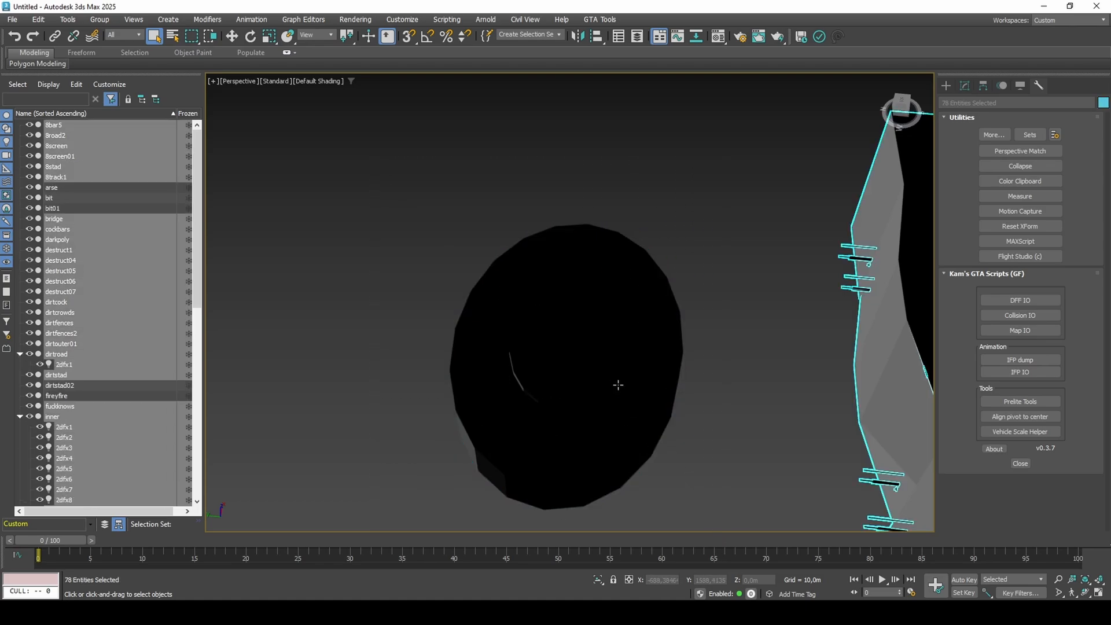
key(Delete)
Step: Enable Backface Cull in the object properties of the stadium shell dirtstad02
middle_drag(612, 363, 565, 399)
scroll(554, 411, up, 2)
click(554, 411)
right_click(591, 358)
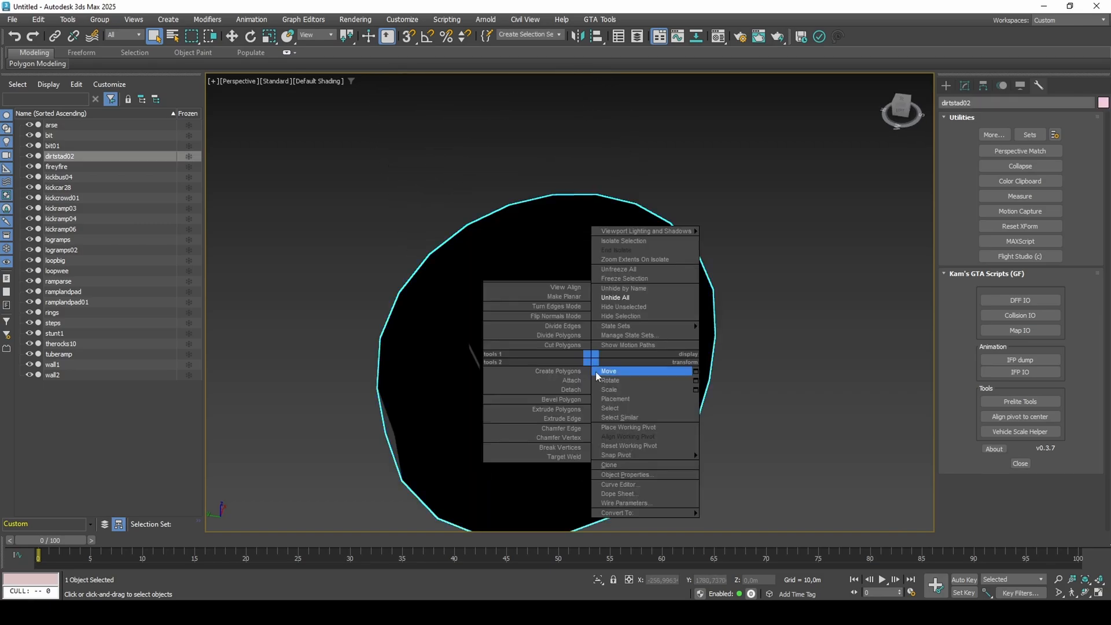
click(635, 476)
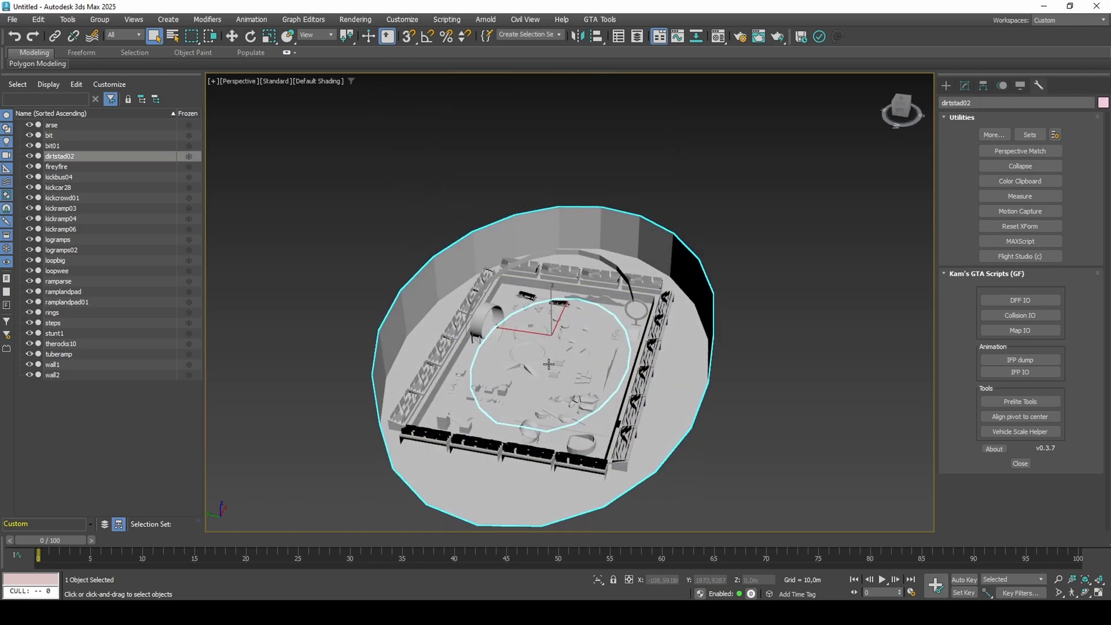
Step: Show realistic materials with maps in the perspective viewport and delete the black floor object bit01 covering the arena
scroll(330, 135, up, 5)
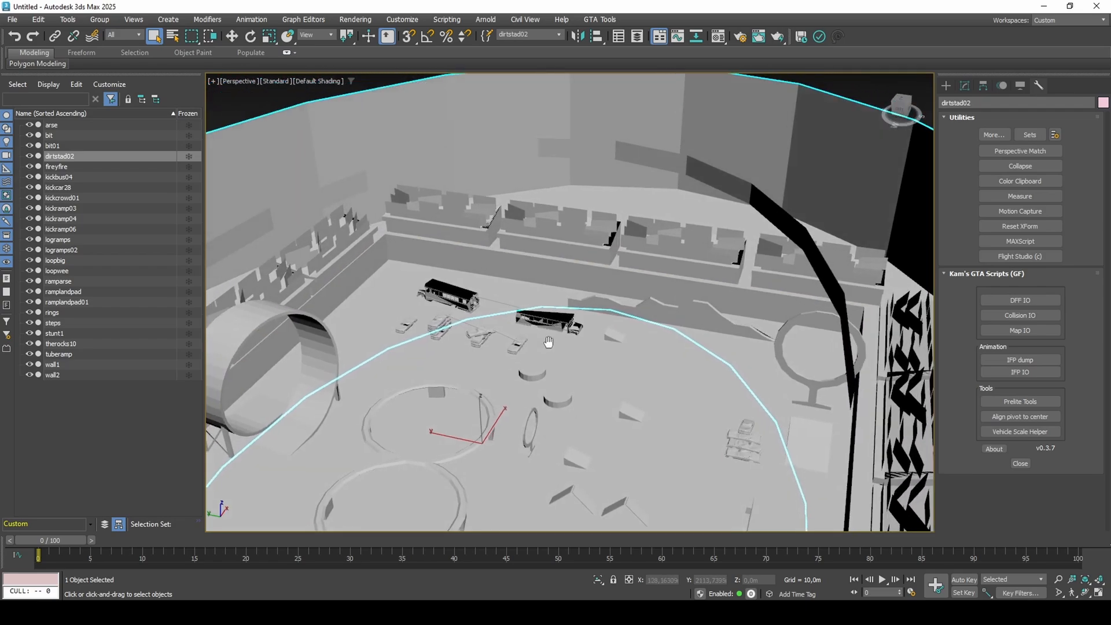
click(283, 86)
mouse_move(360, 187)
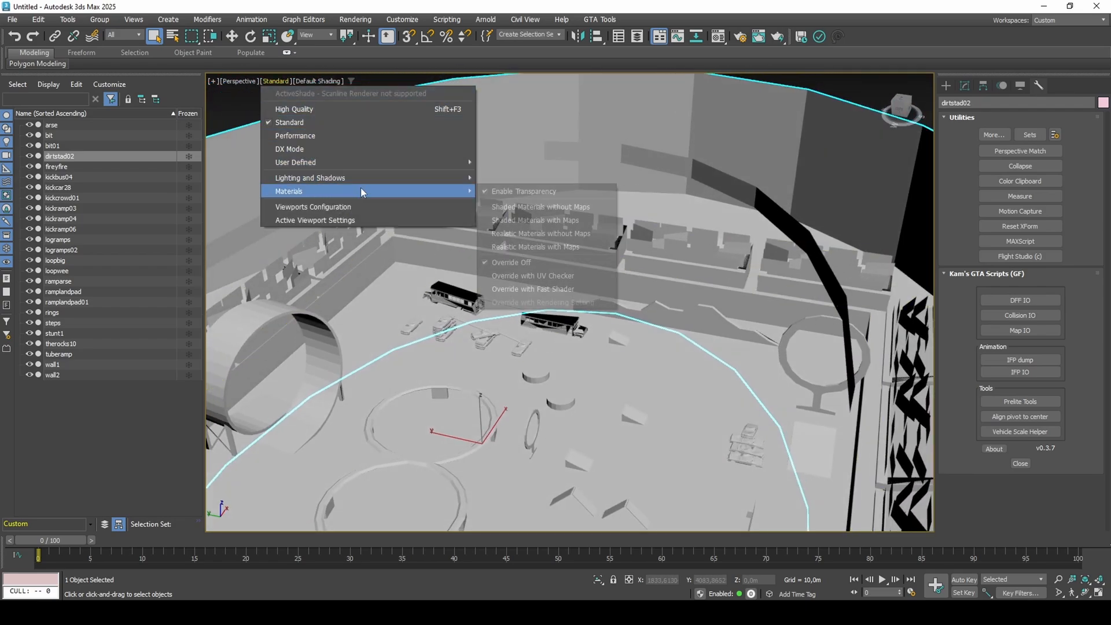
click(520, 243)
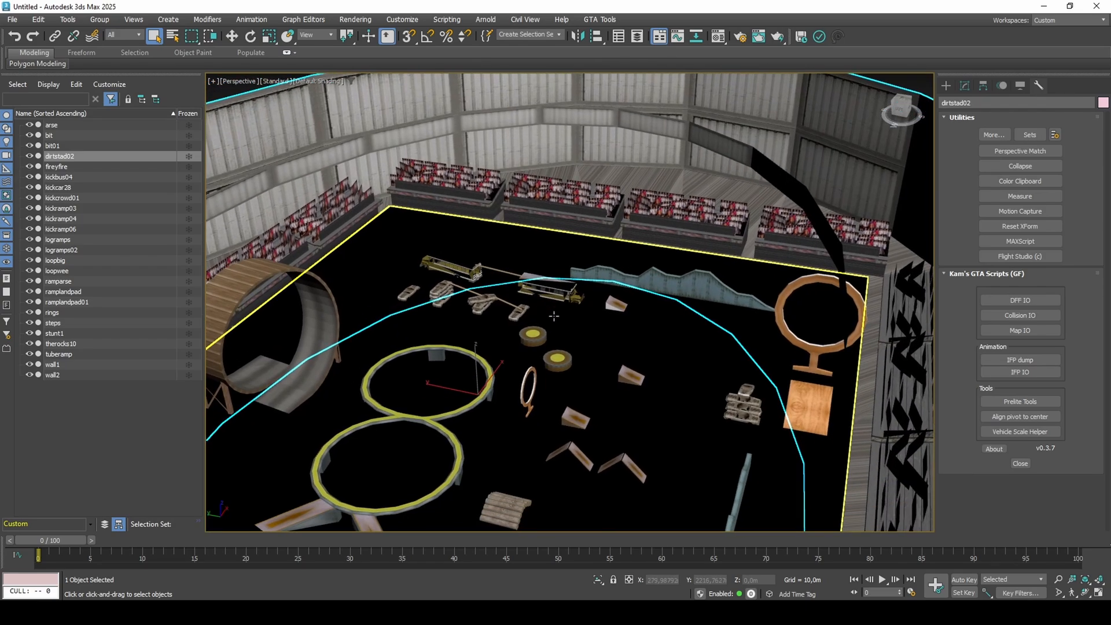
click(554, 316)
key(Delete)
Step: Enable Backface Cull in the object properties of the bus object kickbus04
scroll(554, 290, up, 5)
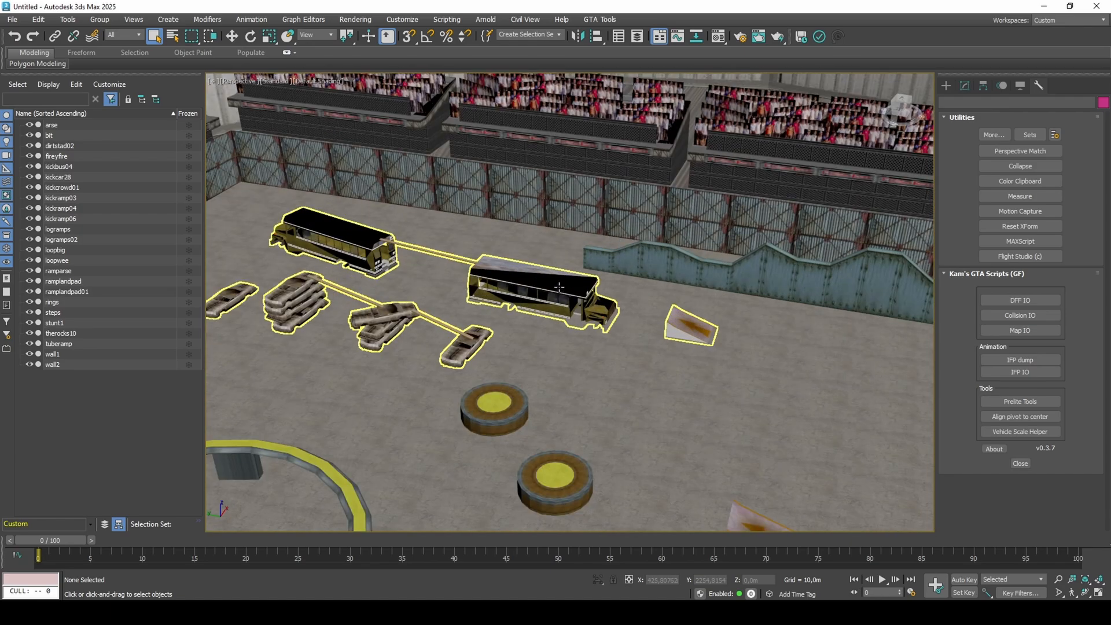
click(551, 290)
right_click(552, 291)
click(586, 407)
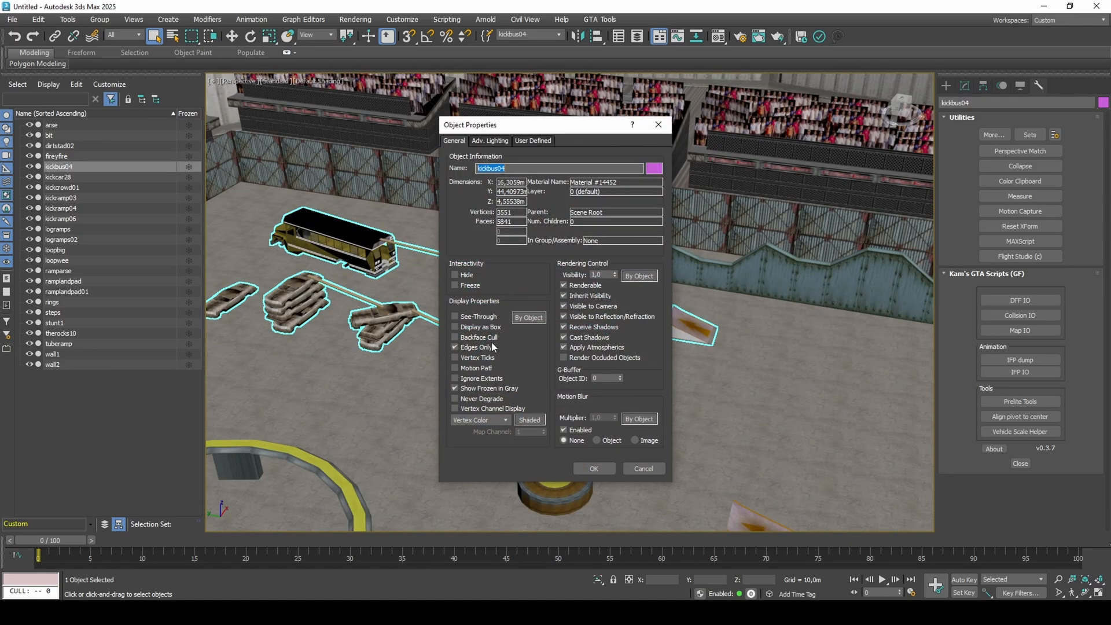
click(581, 463)
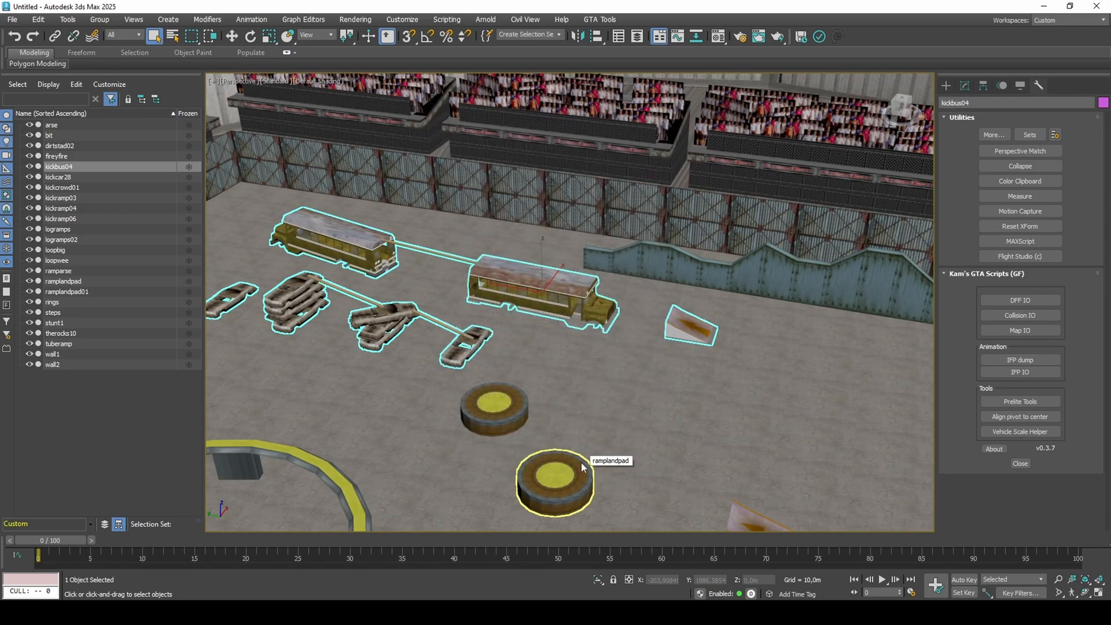
Step: Pick the material of kickbus04 into the Material Editor and examine its sub-materials
key(m)
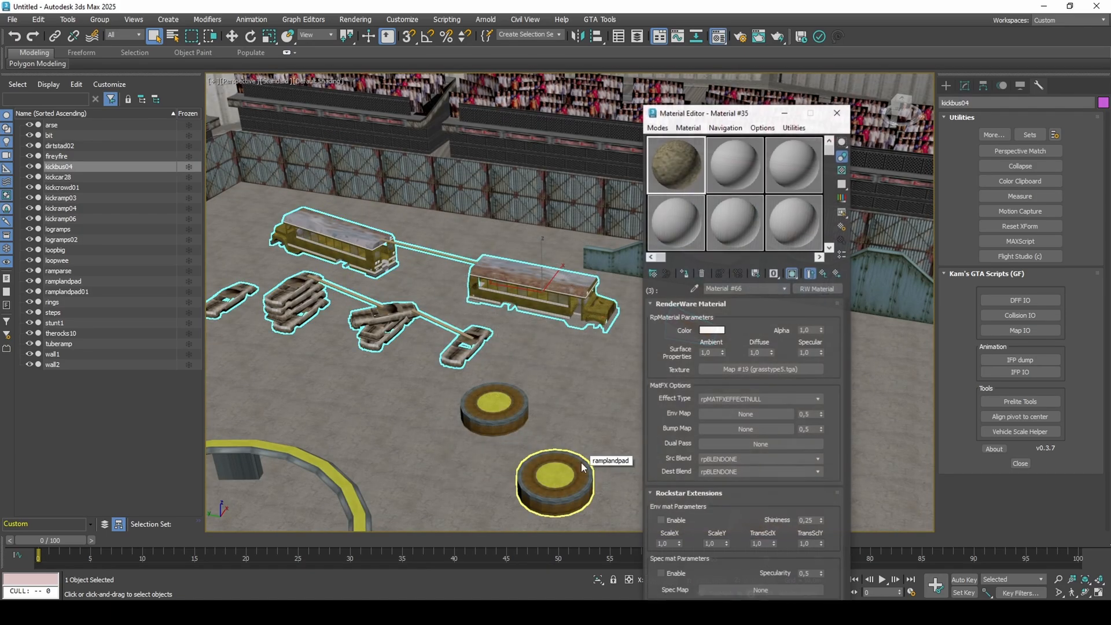
click(693, 287)
click(594, 316)
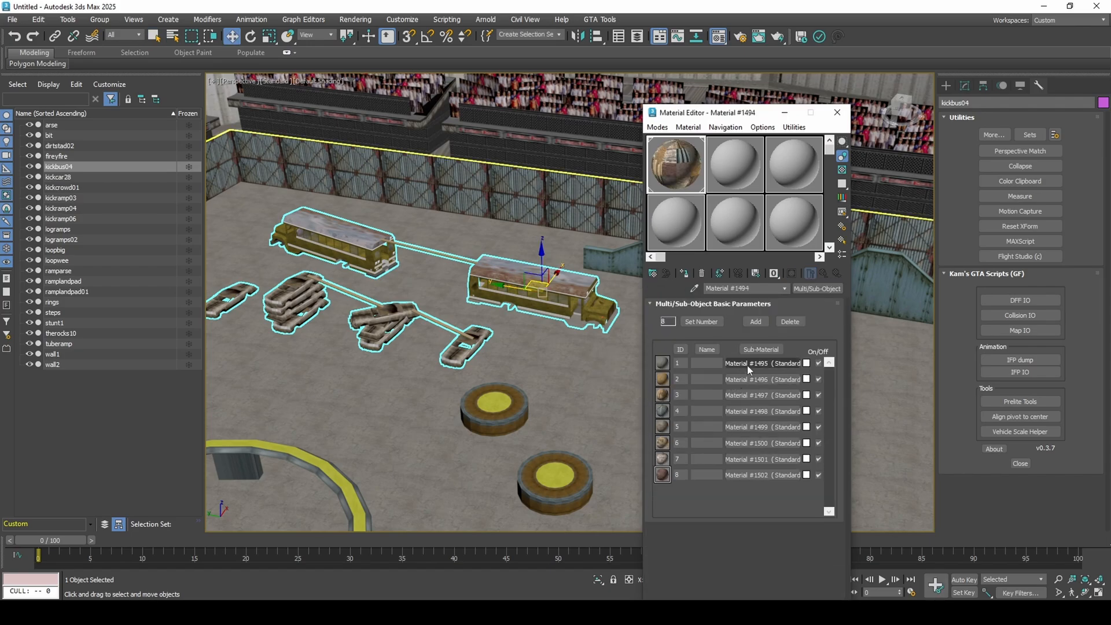
click(838, 113)
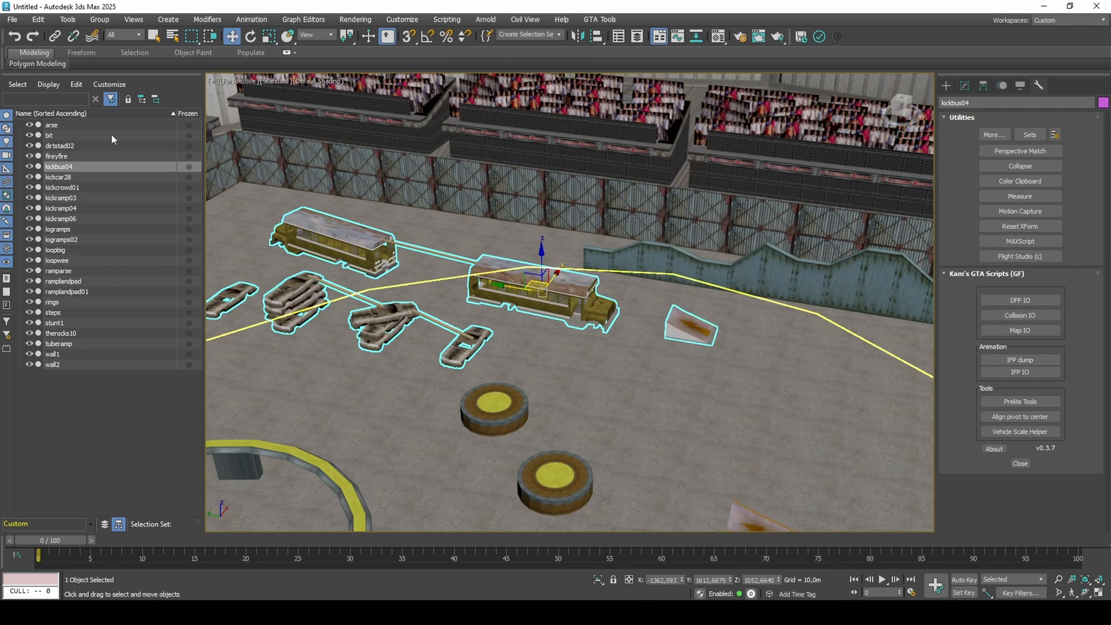
Step: Link all the other stadium objects to dirtstad02 as its children
key(ctrl+a)
key(z)
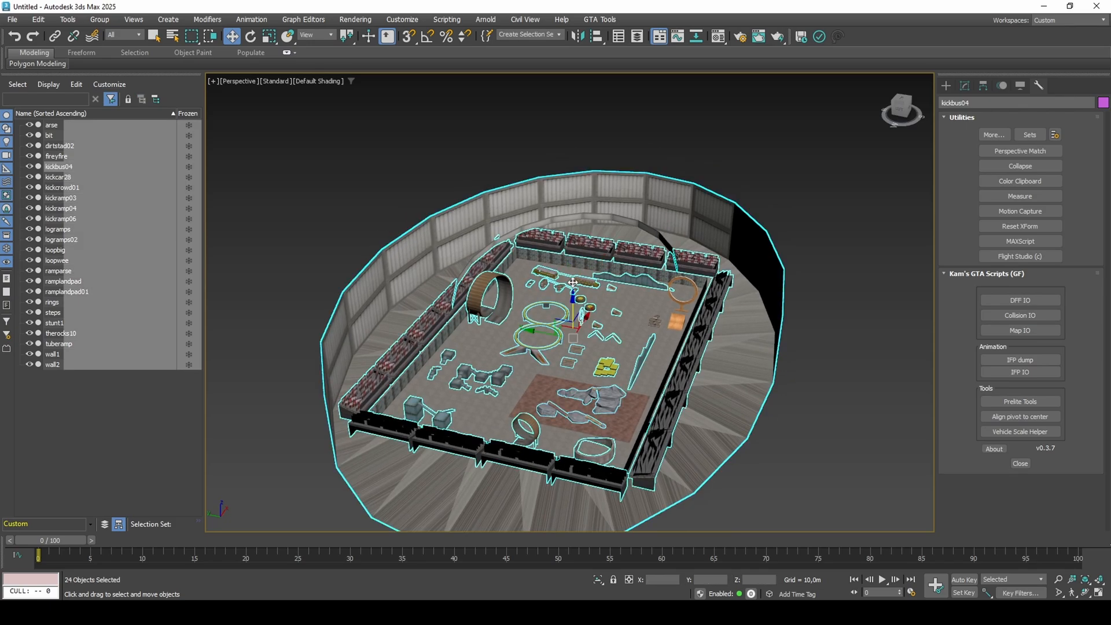
alt+click(511, 213)
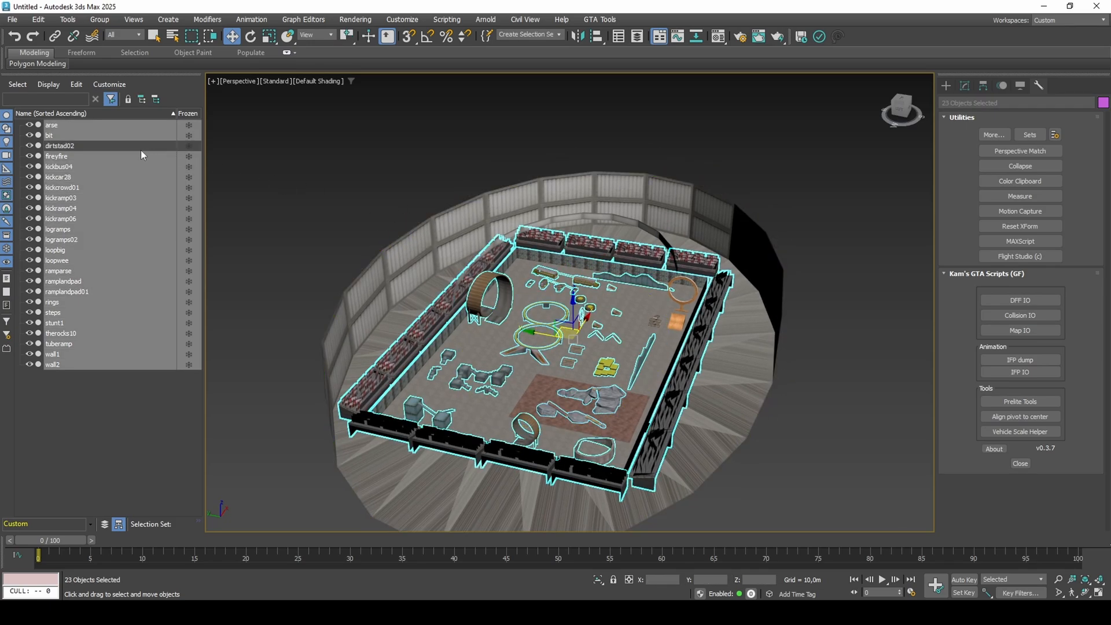
drag(141, 150, 84, 146)
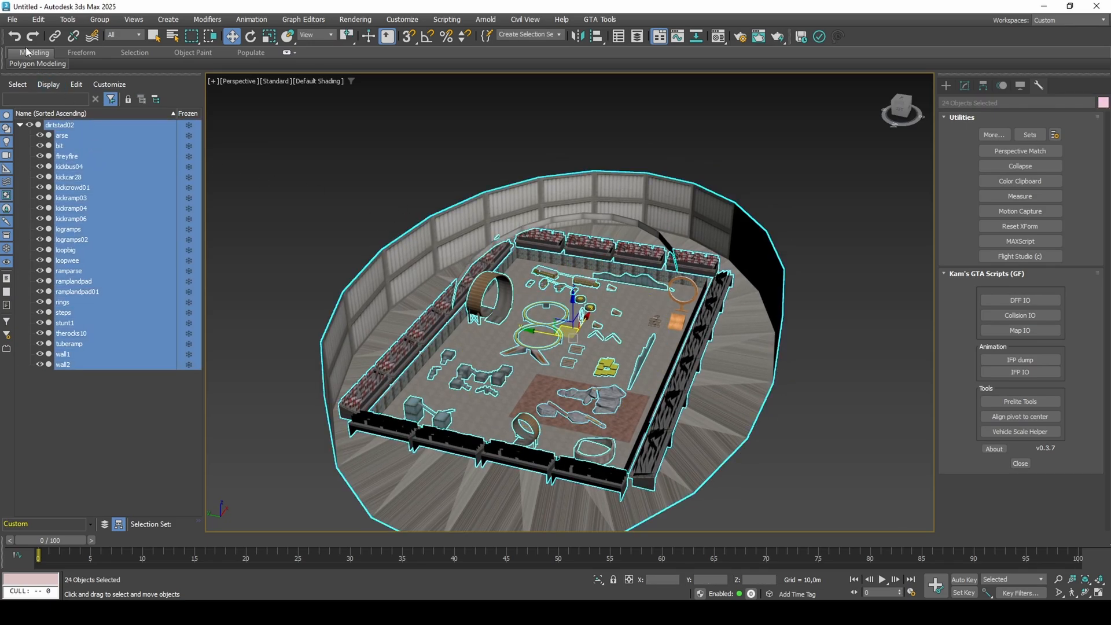
Step: Export the selected stadium hierarchy as a RenderWare DFF model into the Extra contents folder, with file version 3.6.0.3
click(11, 19)
mouse_move(156, 216)
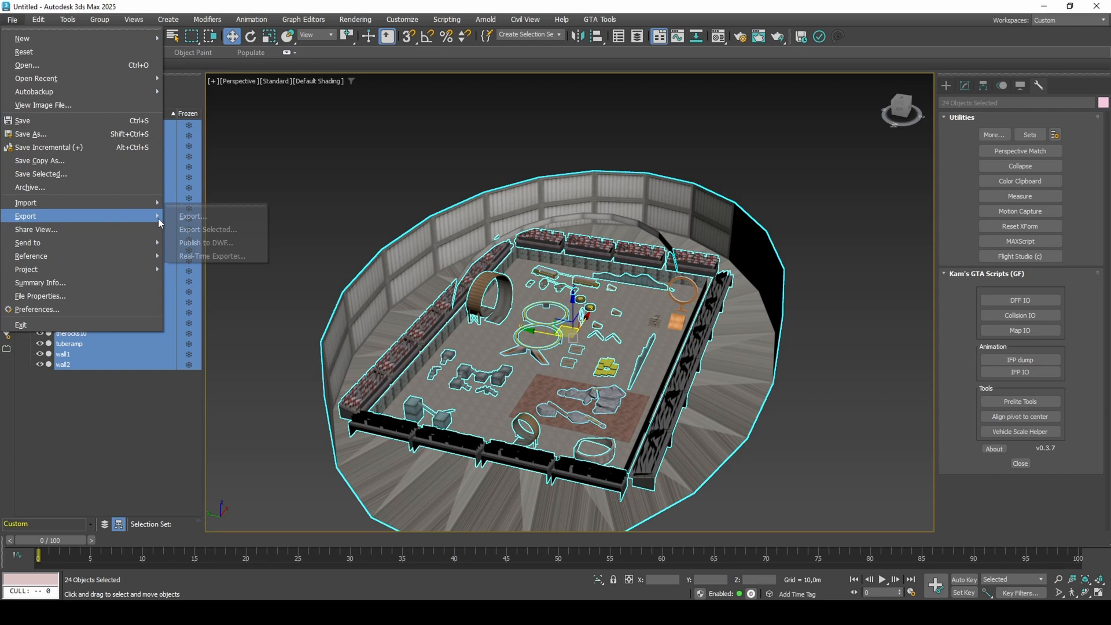
click(203, 230)
click(160, 116)
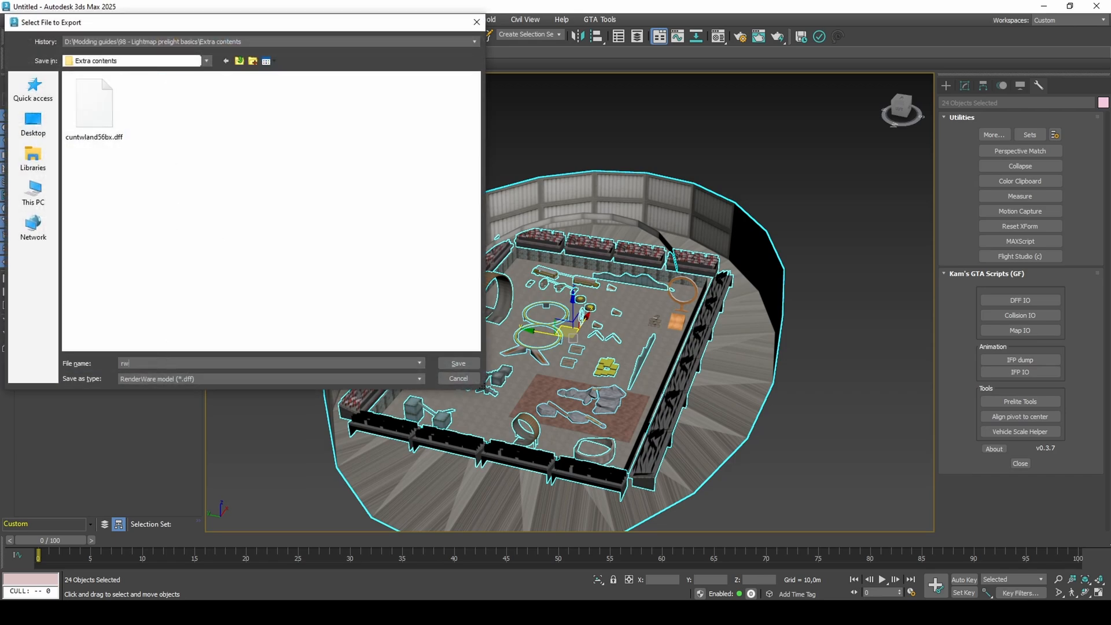
key(Return)
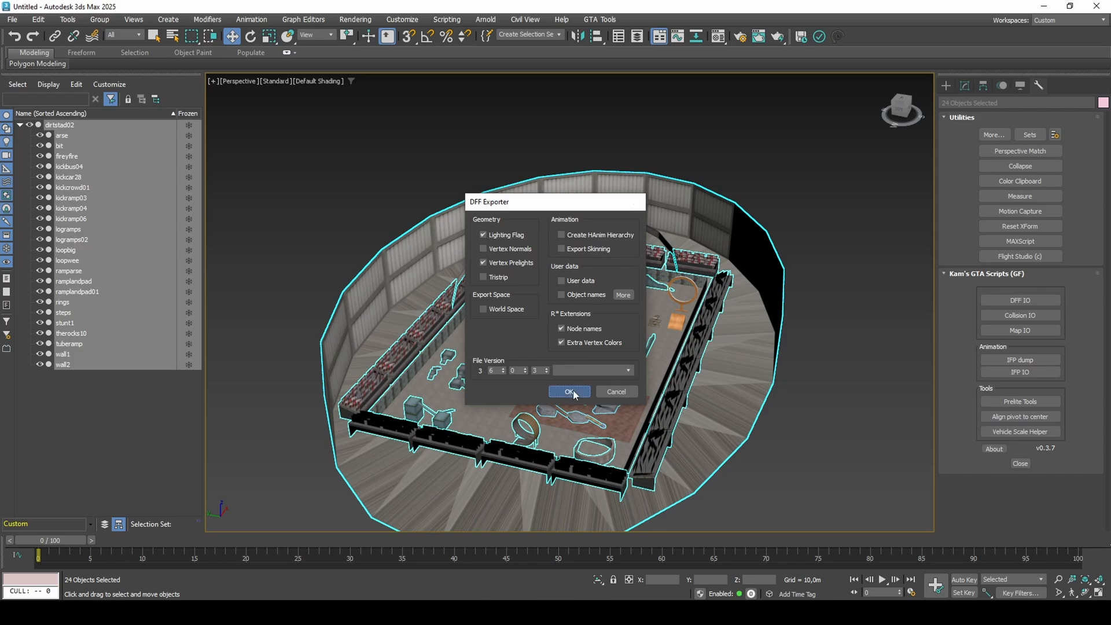
click(569, 392)
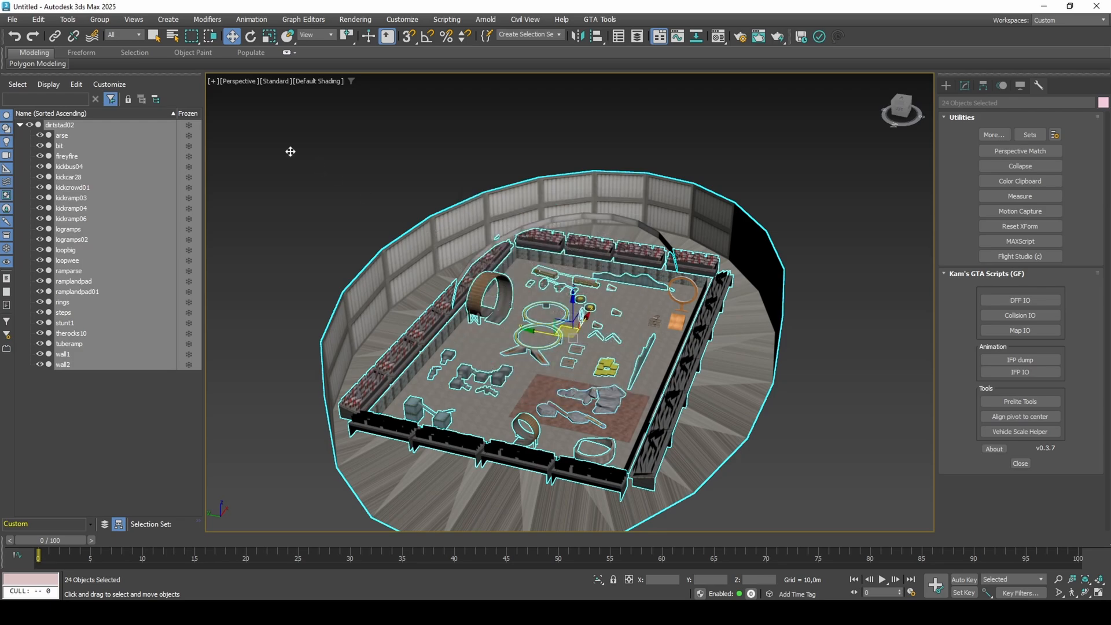
Step: Delete the stadium objects from the scene and import the exported DFF with Convert frame hierarchy and Auto smooth 45
key(Delete)
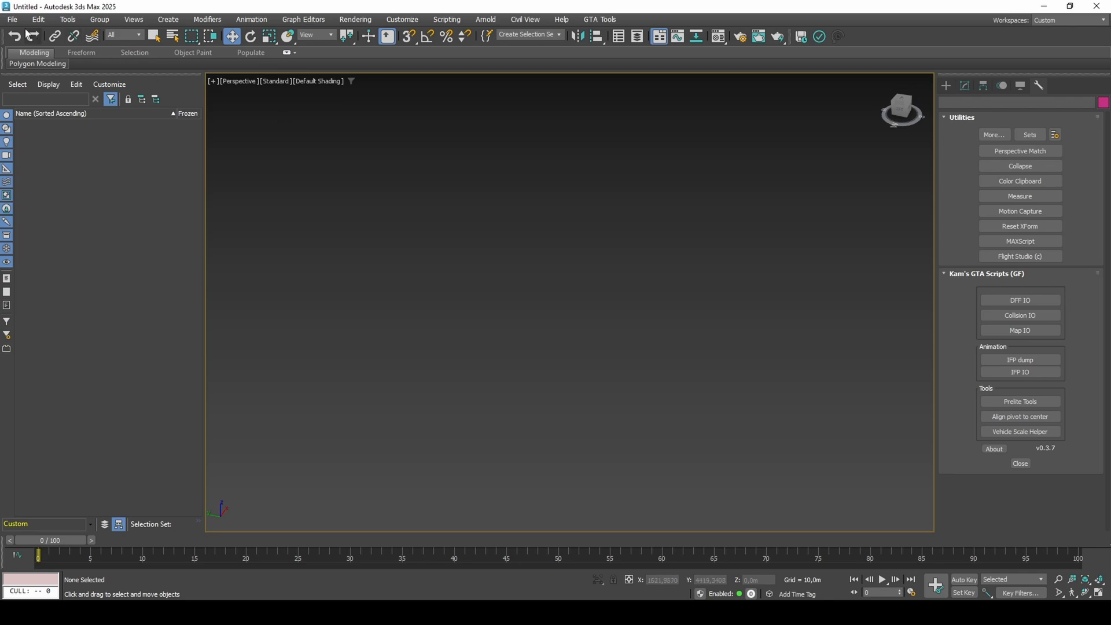
click(12, 19)
mouse_move(102, 200)
click(188, 206)
double_click(152, 123)
click(520, 350)
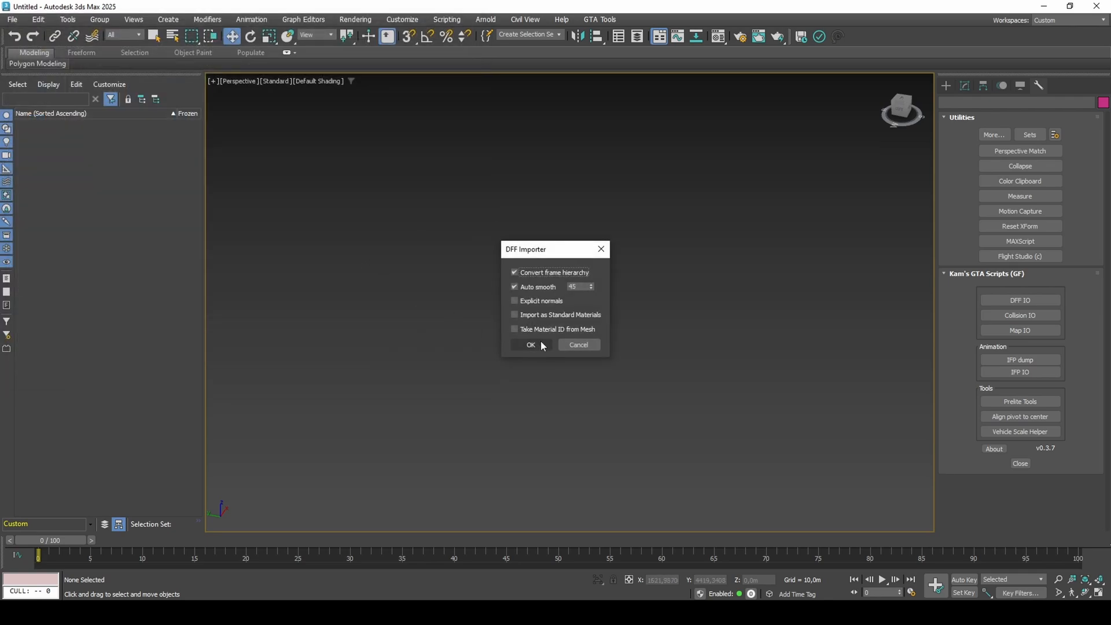
click(542, 345)
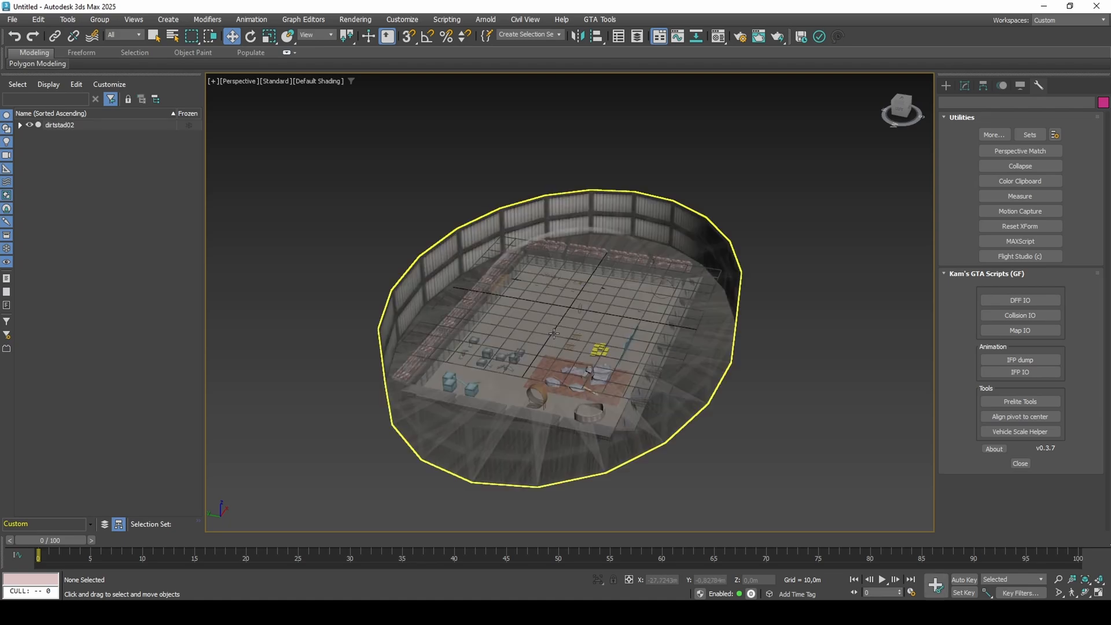
scroll(562, 342, up, 5)
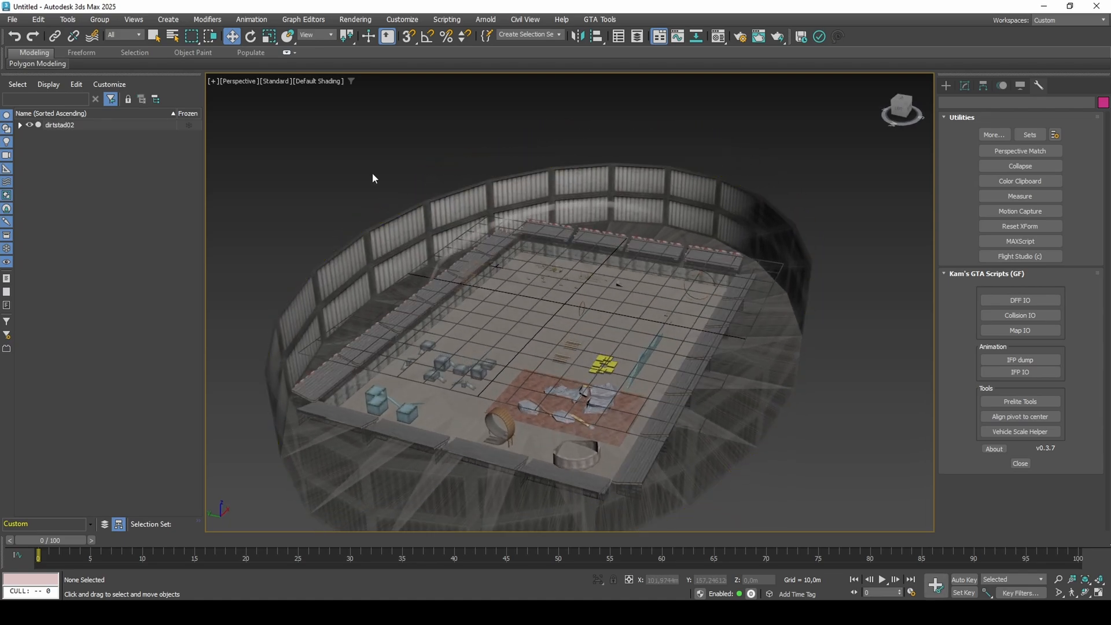
Step: Turn off material transparency in the perspective viewport and enable Backface Cull for the dirtstad02 stadium shell
click(276, 83)
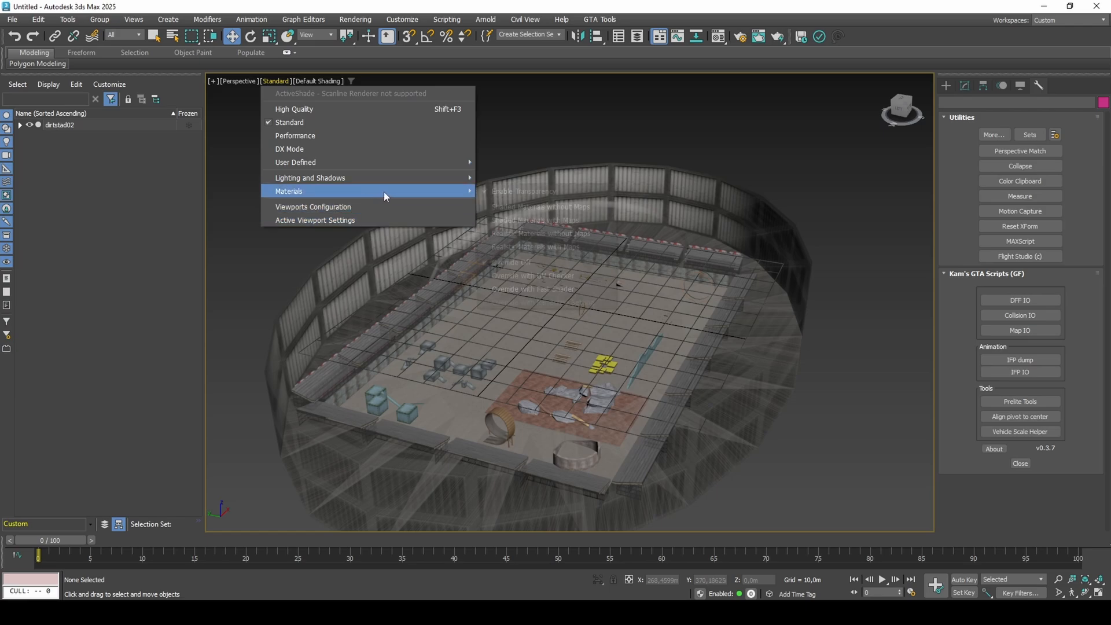
click(544, 220)
right_click(577, 273)
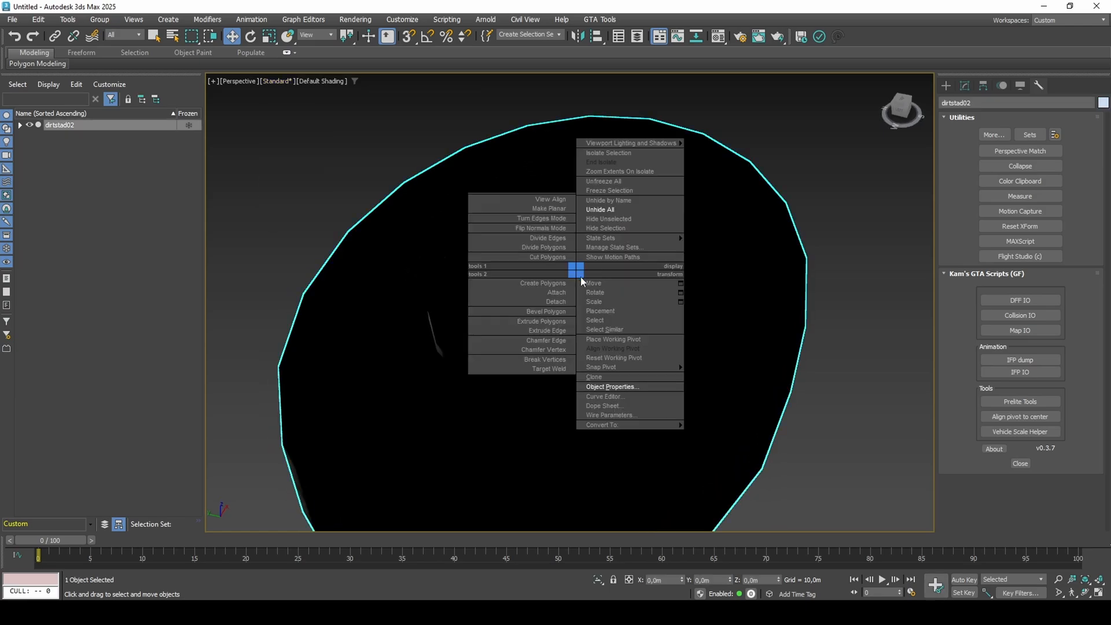
click(625, 388)
click(481, 336)
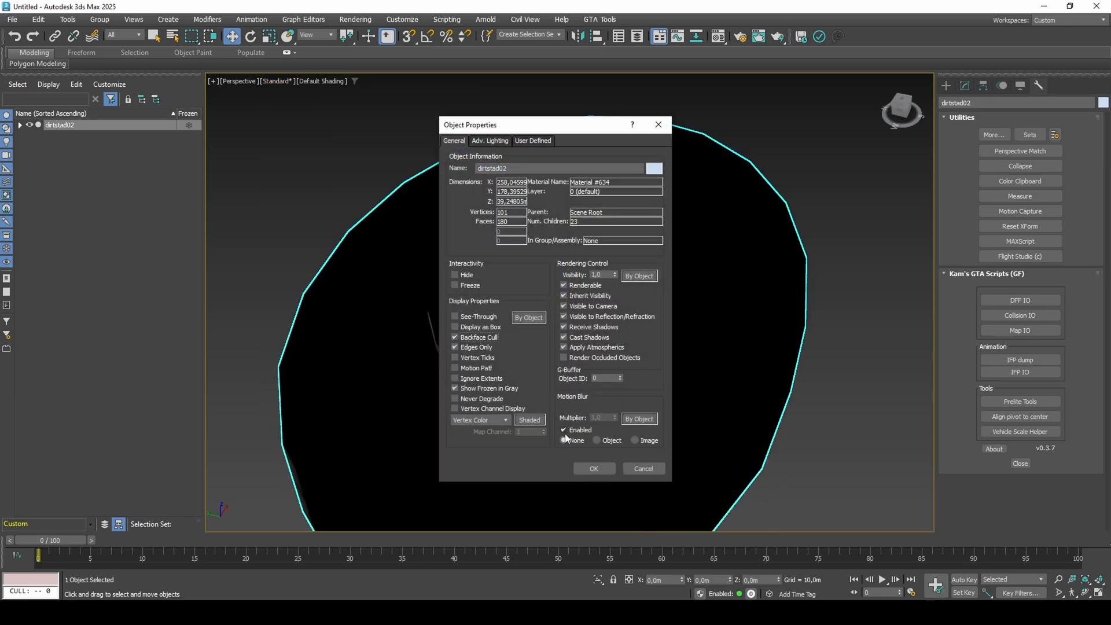
click(594, 469)
scroll(584, 272, up, 5)
scroll(584, 272, down, 5)
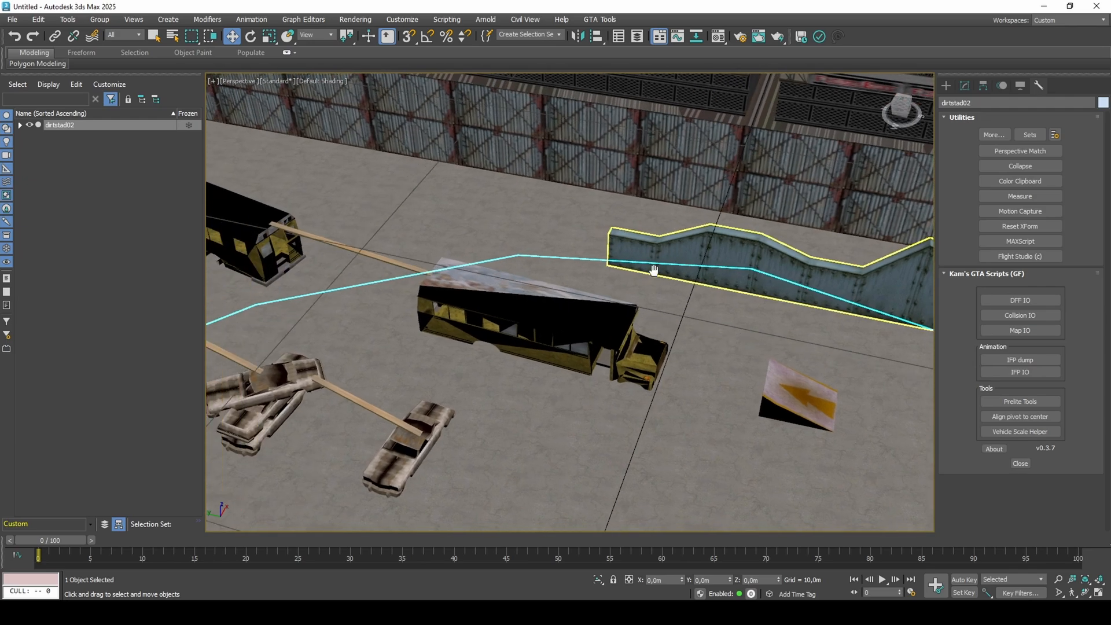
Step: Enable Backface Cull in the object properties of the kickbus04 buses
click(588, 347)
right_click(591, 326)
click(623, 444)
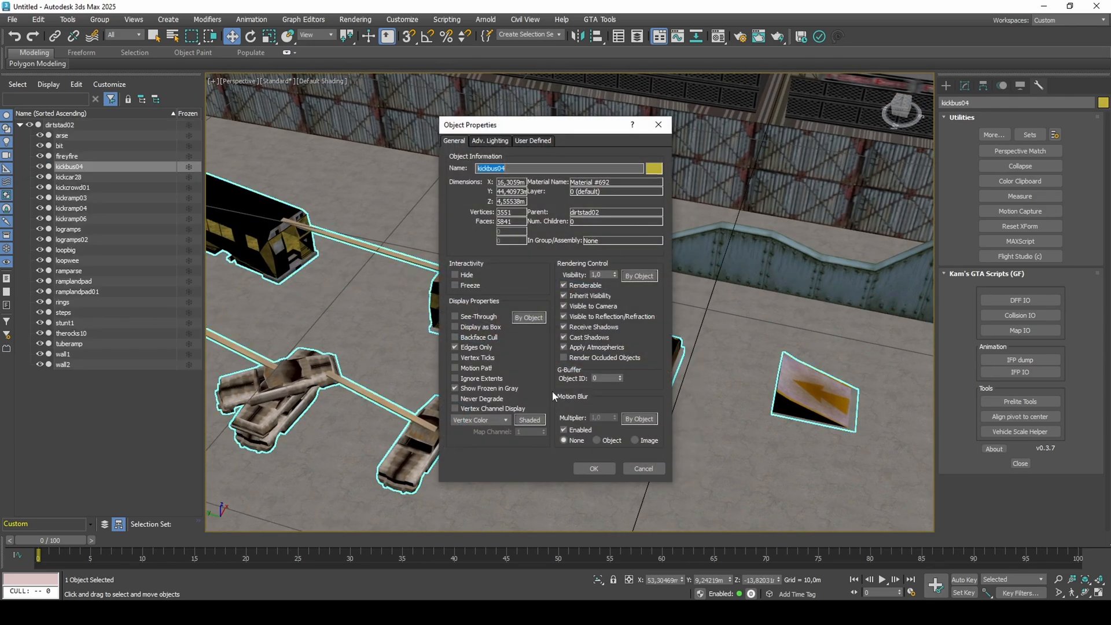
click(489, 336)
click(593, 470)
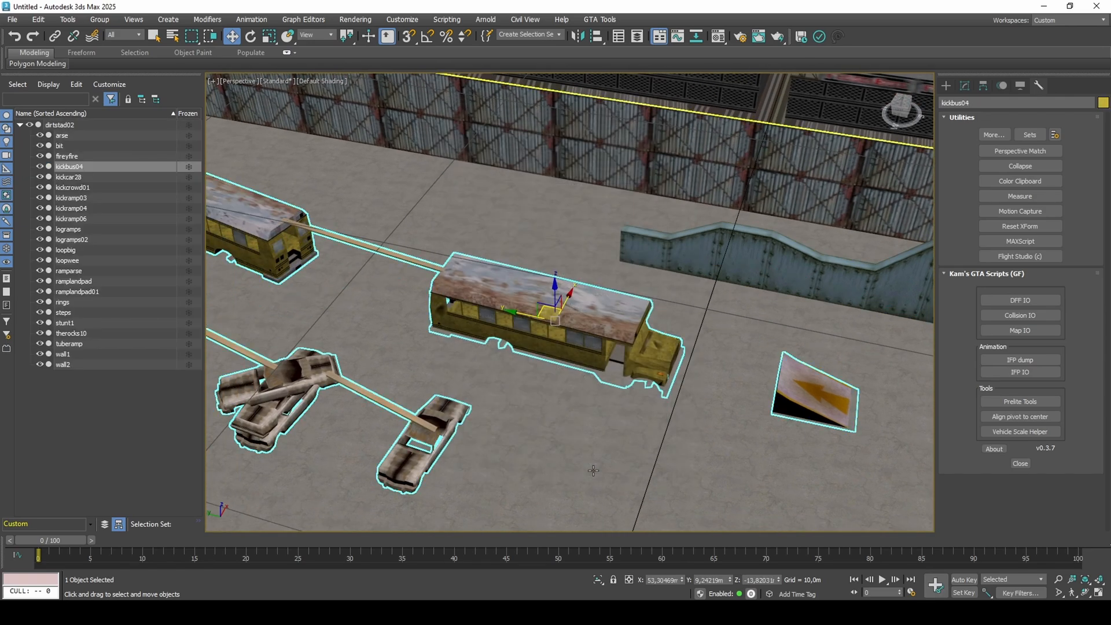
Step: Turn on shadows in the perspective viewport's lighting settings
click(289, 86)
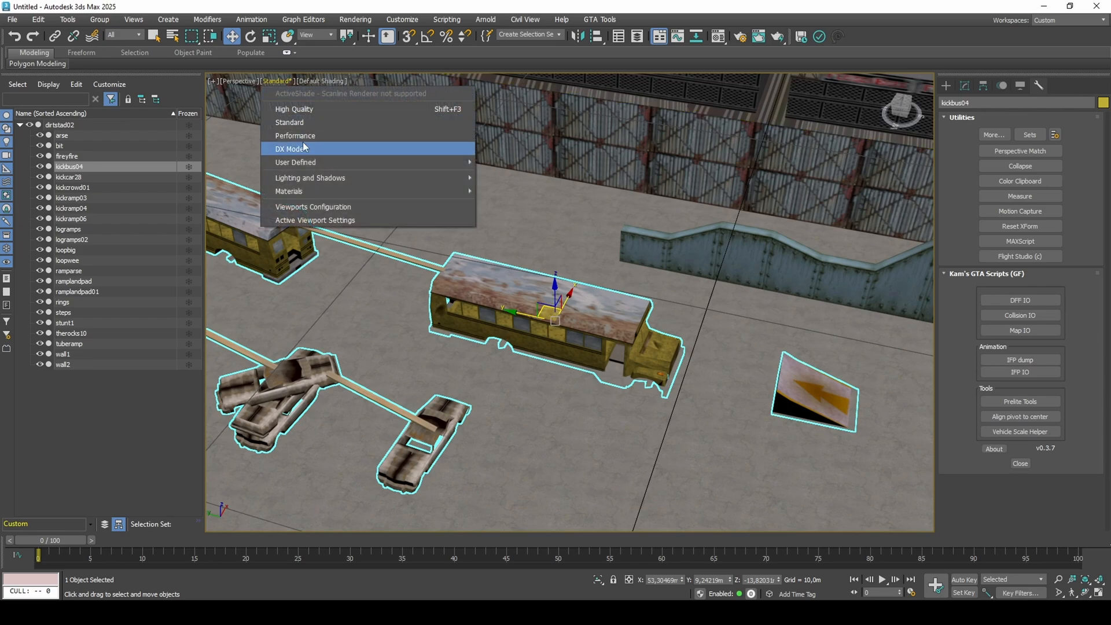
click(554, 192)
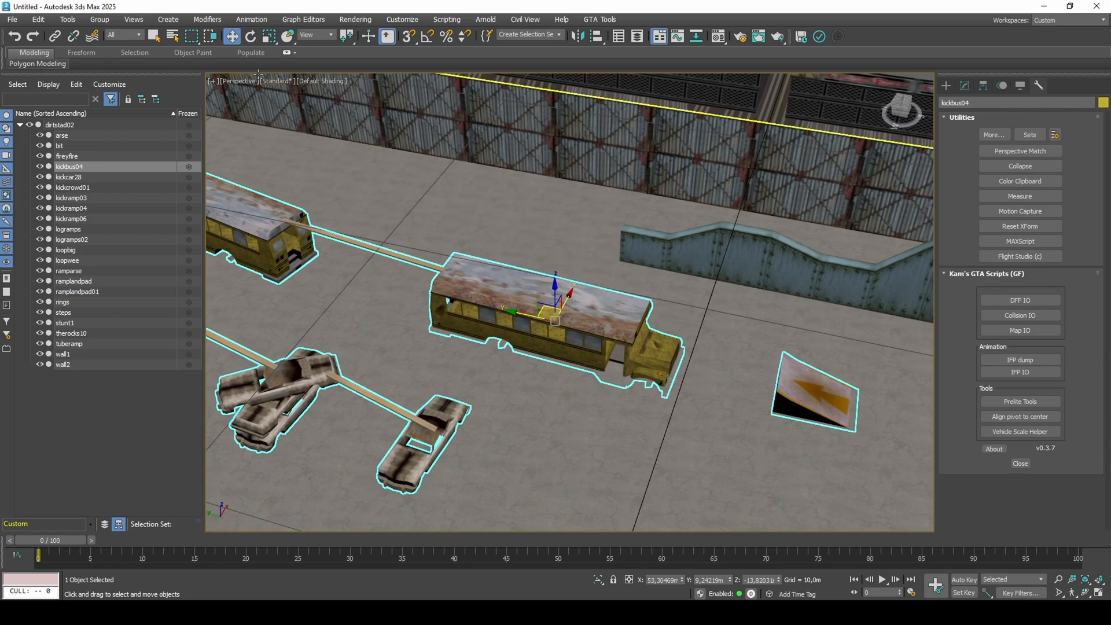
click(287, 82)
mouse_move(342, 178)
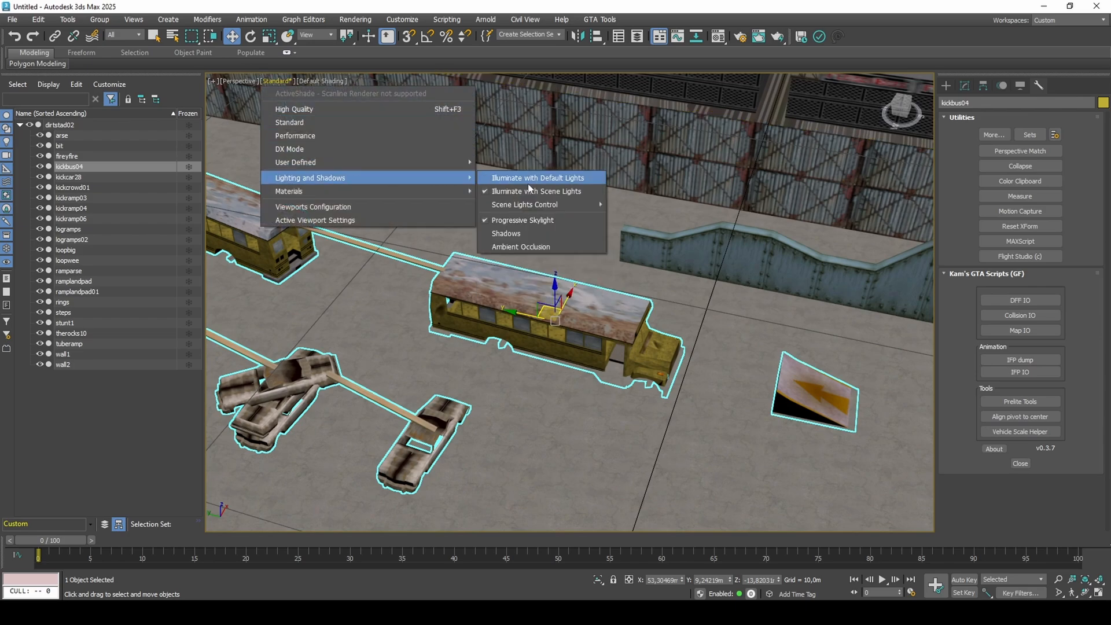
click(524, 231)
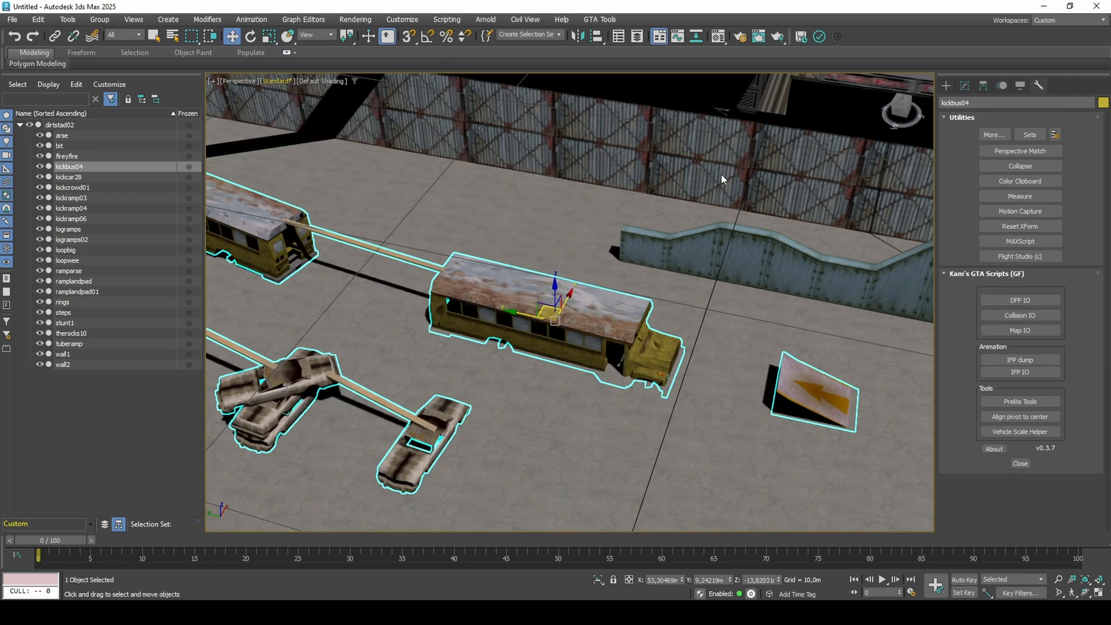
Step: Create a standard Omni light at the far bus of kickbus04 and move it to about X 55.98, Y 27.44, Z -13.59 m
click(965, 85)
click(947, 86)
alt+middle_drag(737, 318, 791, 288)
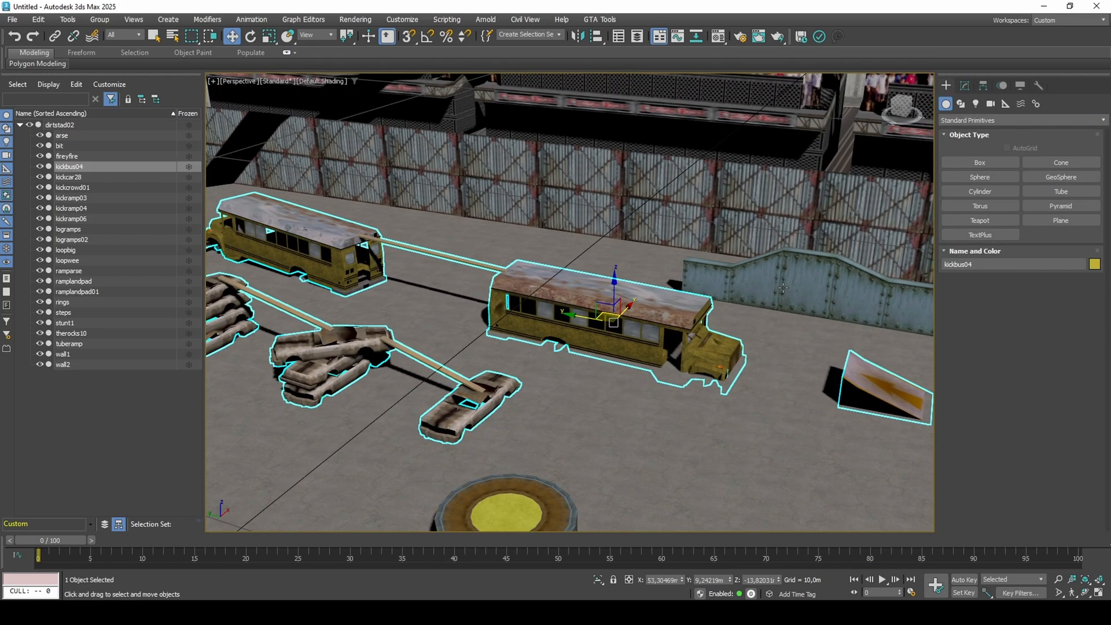
click(976, 104)
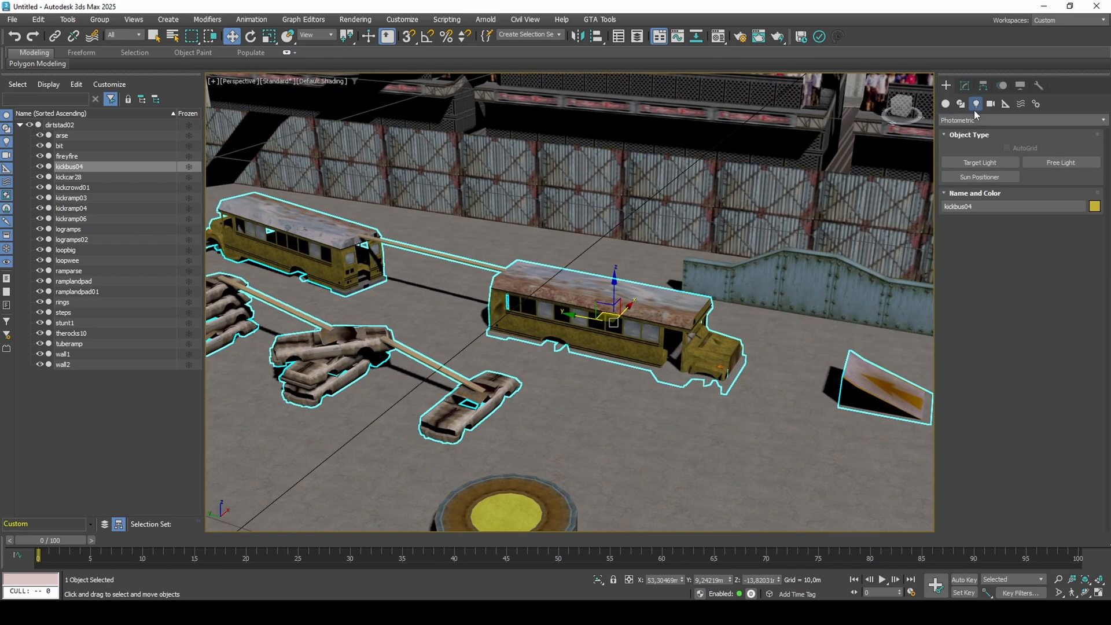
click(994, 122)
click(987, 141)
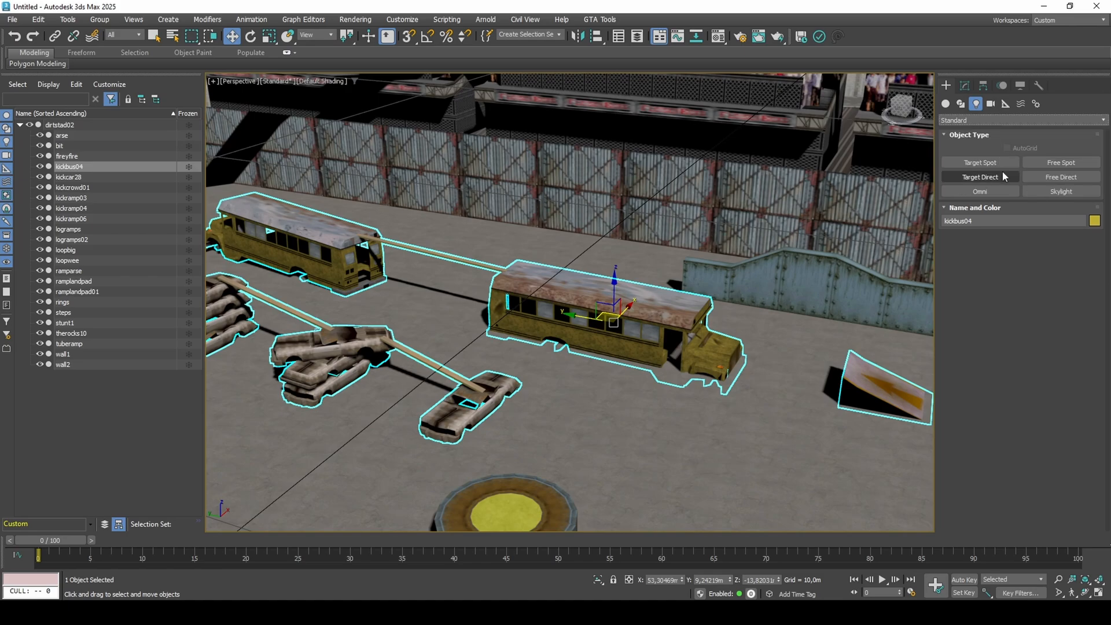
click(1003, 189)
scroll(374, 291, up, 3)
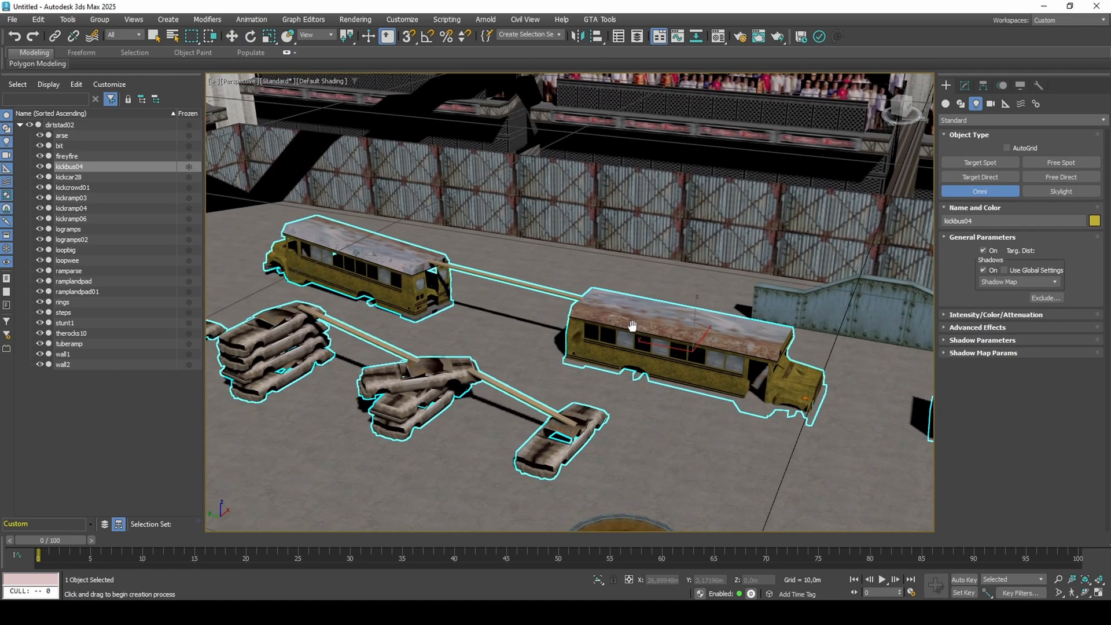
scroll(373, 291, down, 1)
click(443, 345)
key(w)
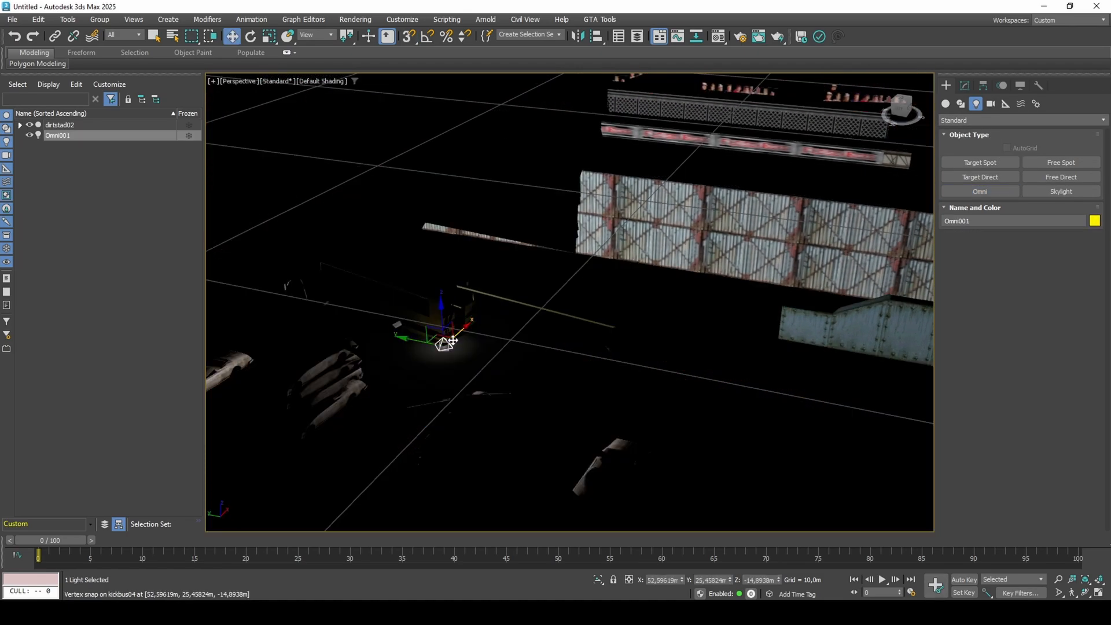
drag(447, 334, 446, 267)
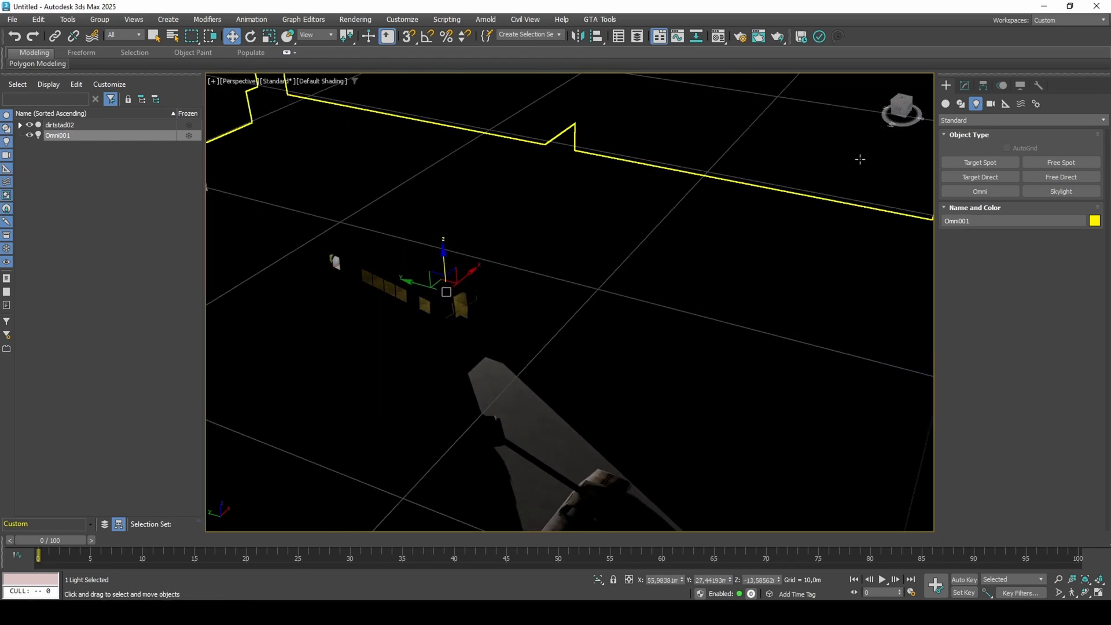
Step: Set the Omni light's shadow type to Adv. Ray Traced
click(965, 85)
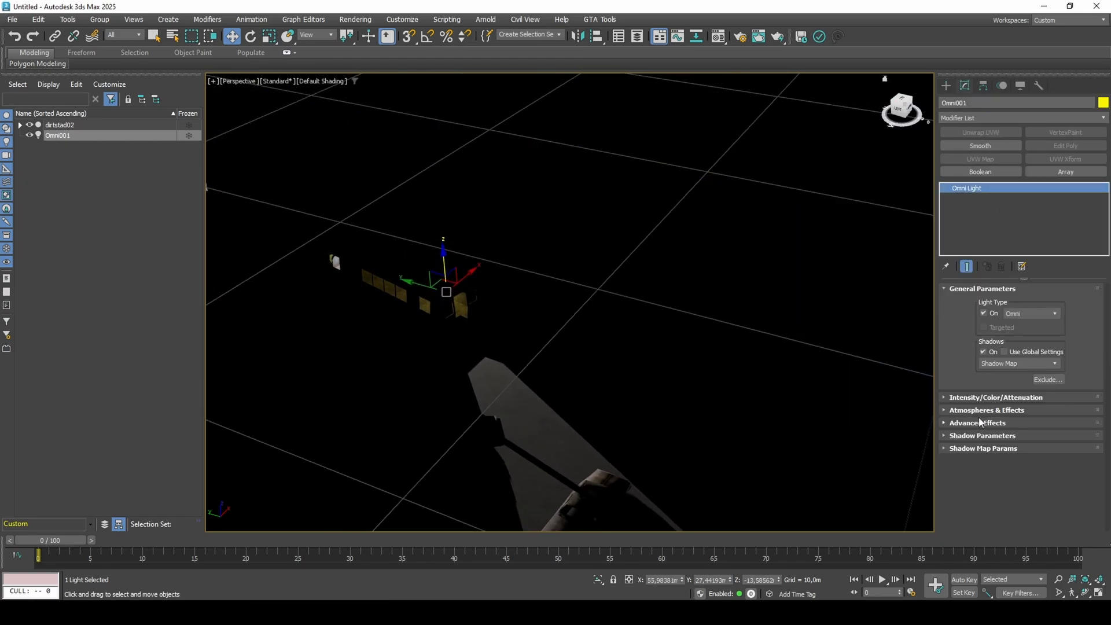
click(993, 398)
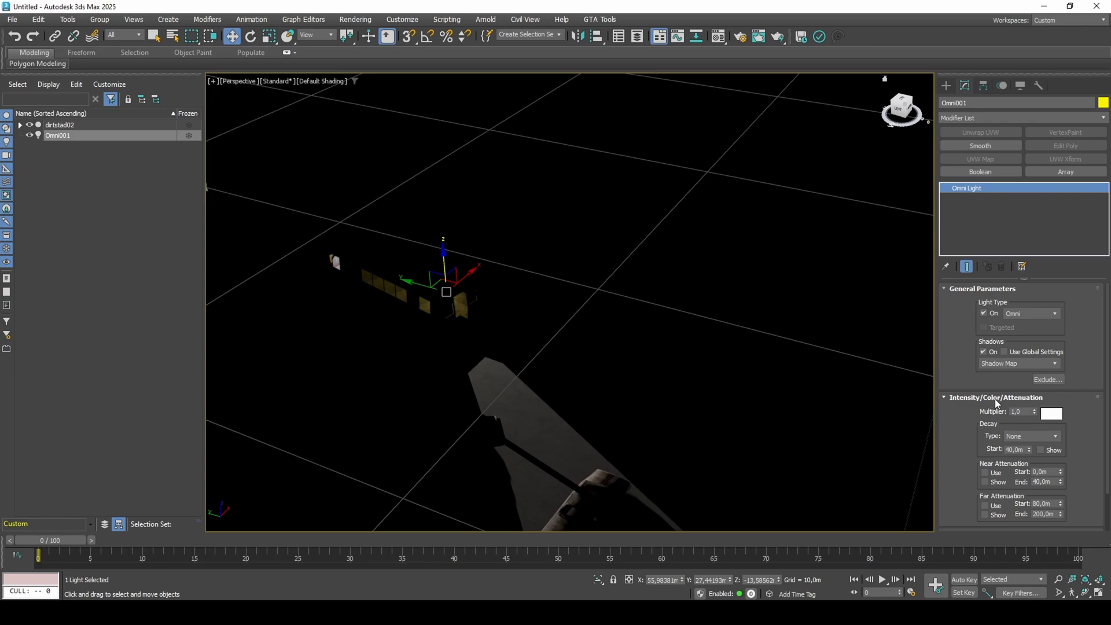
scroll(1064, 407, down, 1)
click(1055, 347)
click(1048, 355)
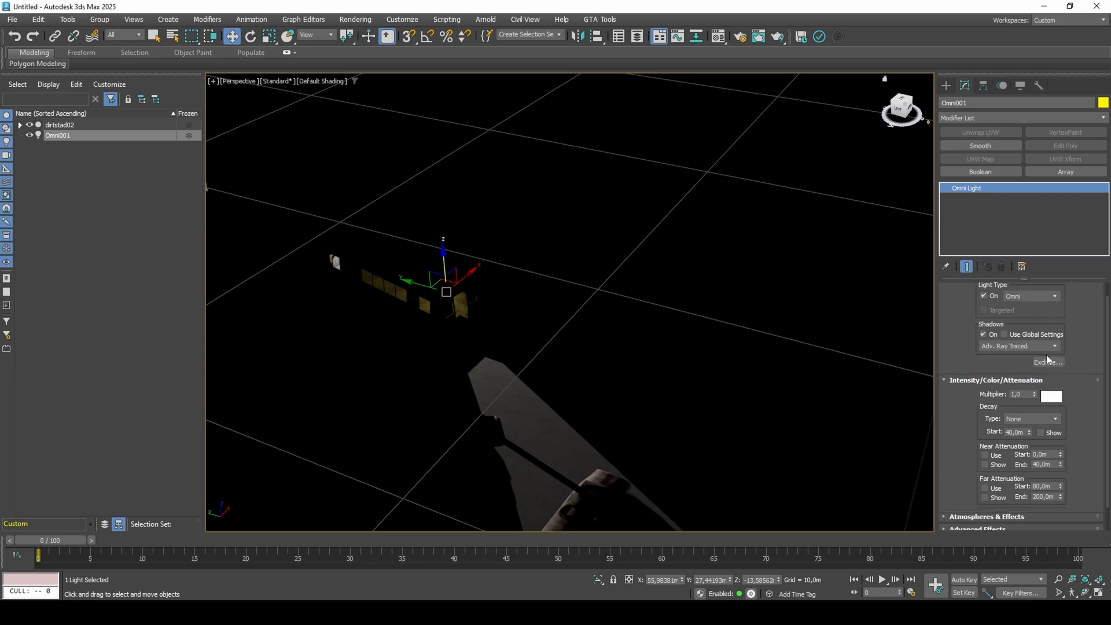
Step: Make the Omni light pure red with a multiplier of 7.32 and Inverse Square decay starting at 4 m
click(1053, 396)
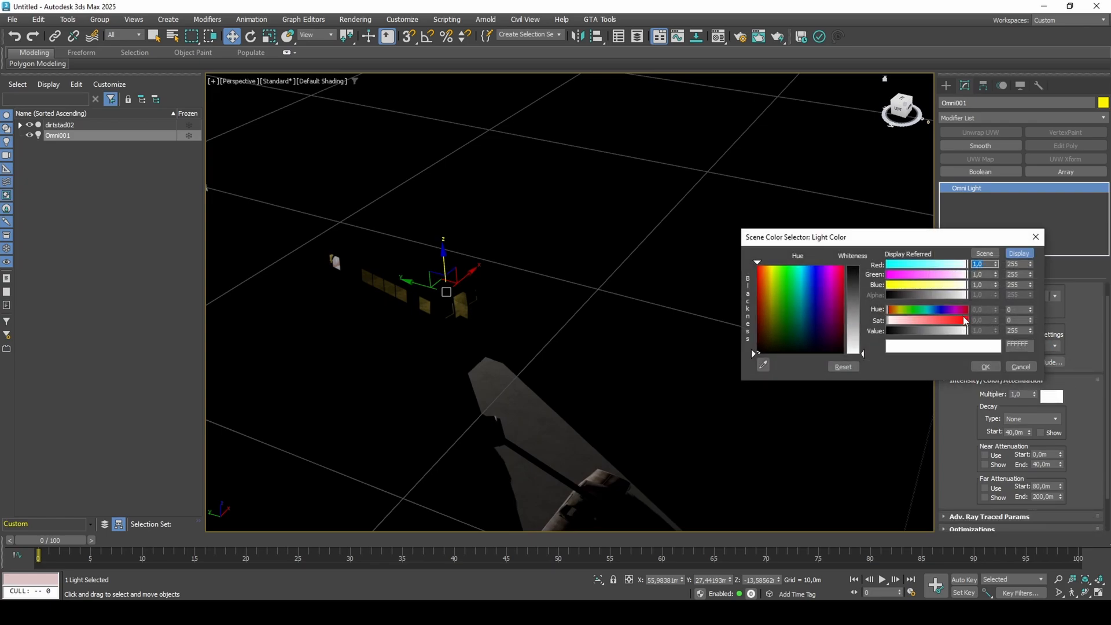
click(760, 267)
click(984, 366)
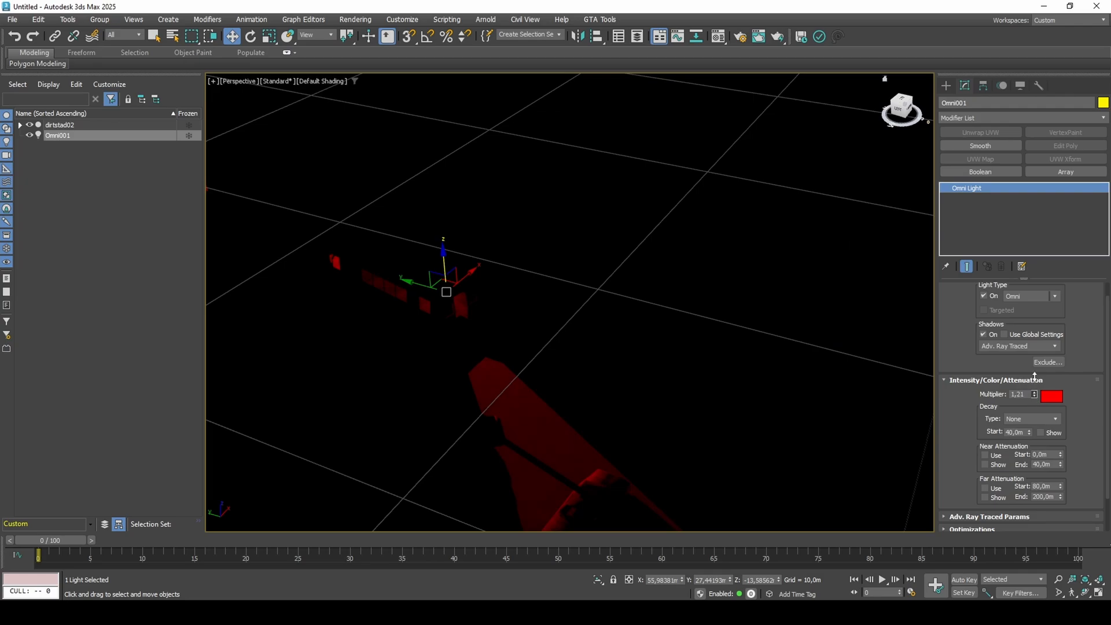
drag(1035, 377, 1045, 65)
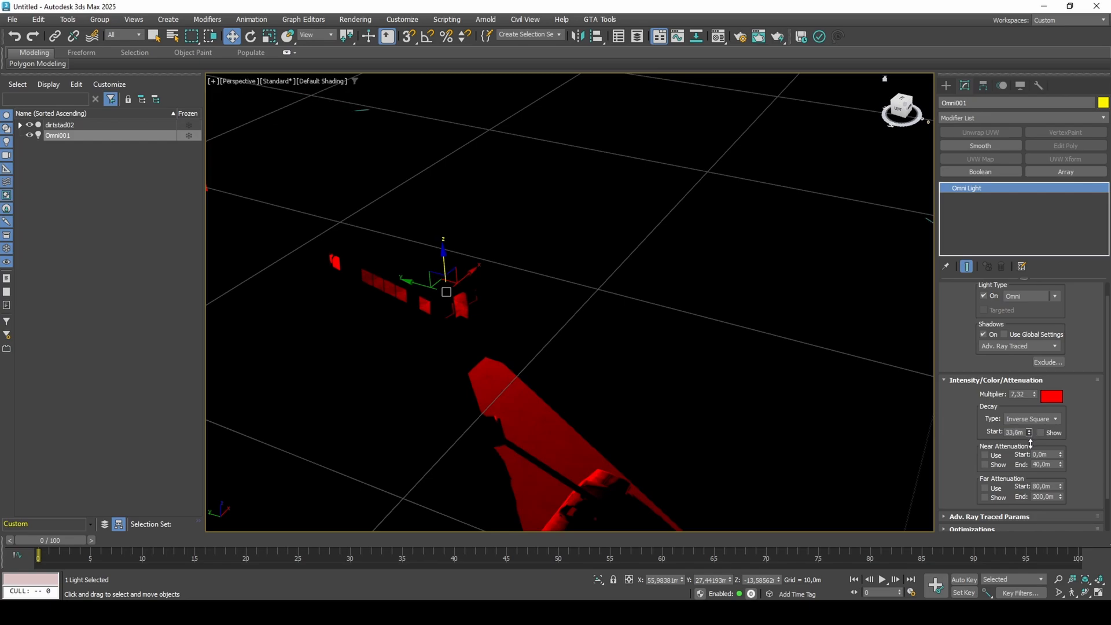
drag(1030, 432, 1034, 486)
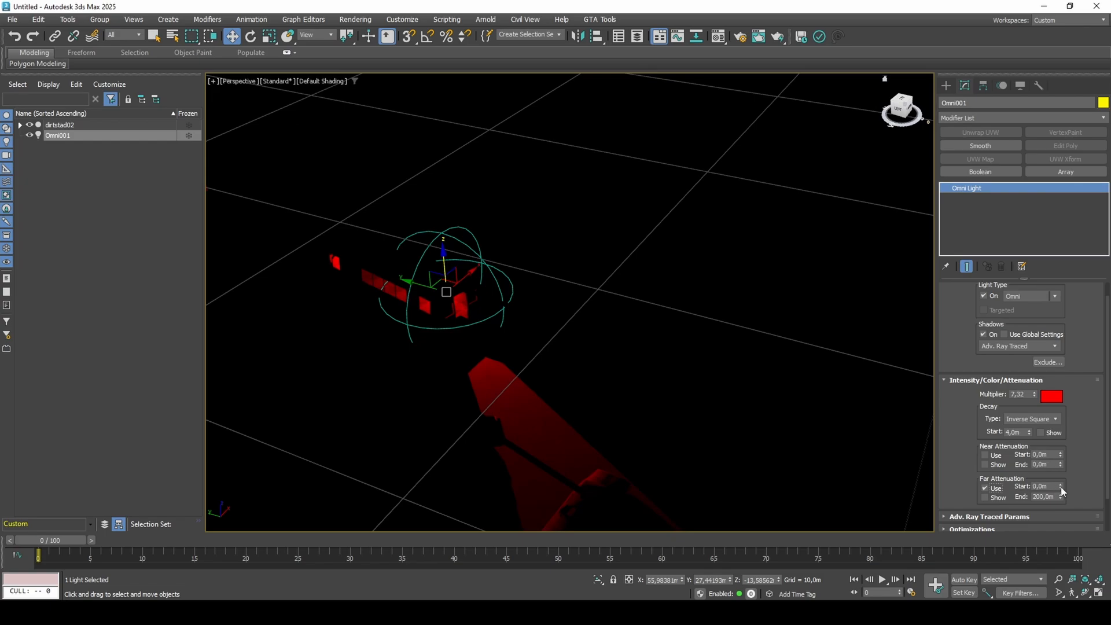
Step: Limit the light's far attenuation to end at 20.44 m and raise its multiplier to about 8.64
drag(1060, 498, 1061, 523)
drag(8, 8, 133, 215)
scroll(447, 291, down, 1)
middle_drag(446, 291, 499, 316)
mouse_move(499, 317)
alt+middle_down()
mouse_move(512, 306)
mouse_move(540, 325)
alt+middle_up()
key(g)
key(F4)
key(F4)
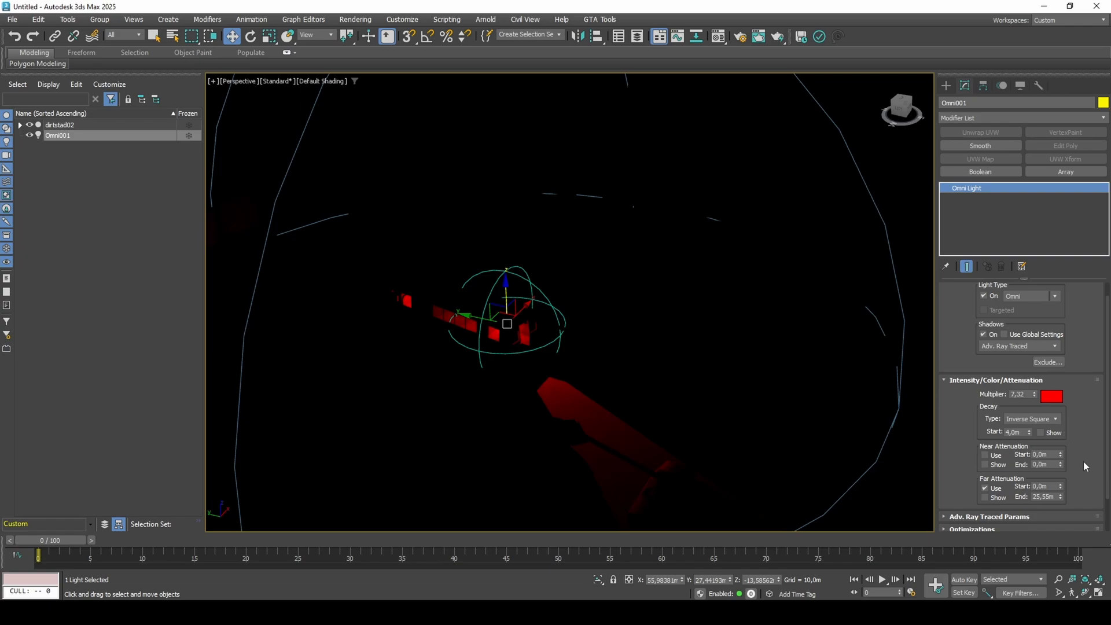
drag(1062, 496, 1064, 498)
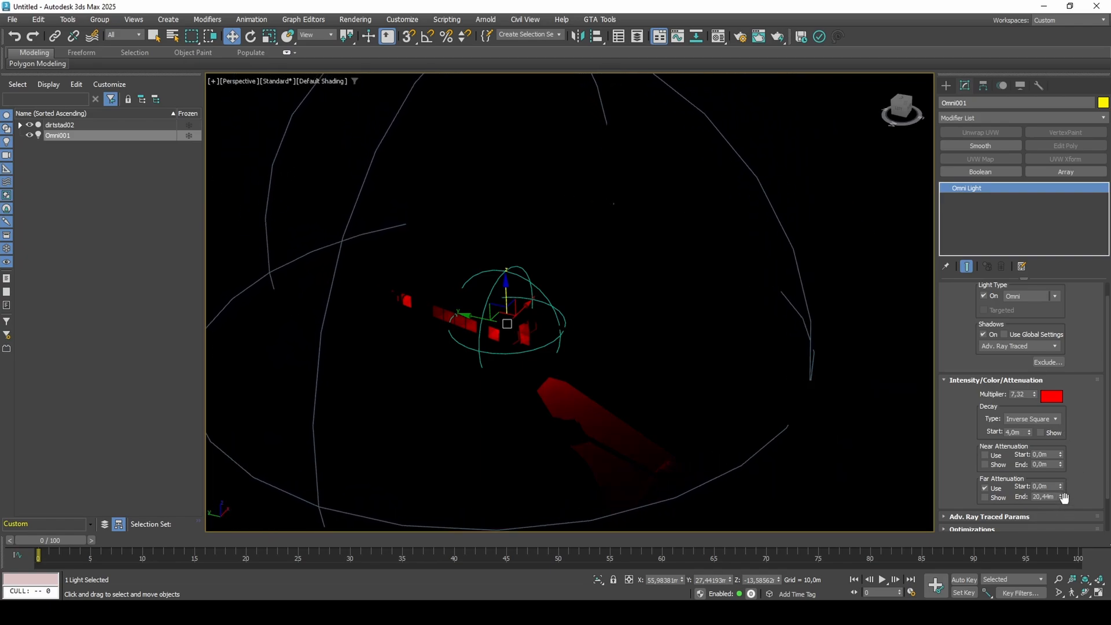
drag(1035, 392, 1058, 379)
Step: Try Shadow Map as the Omni light's shadow type, and return it to Adv. Ray Traced
click(1056, 350)
click(1040, 369)
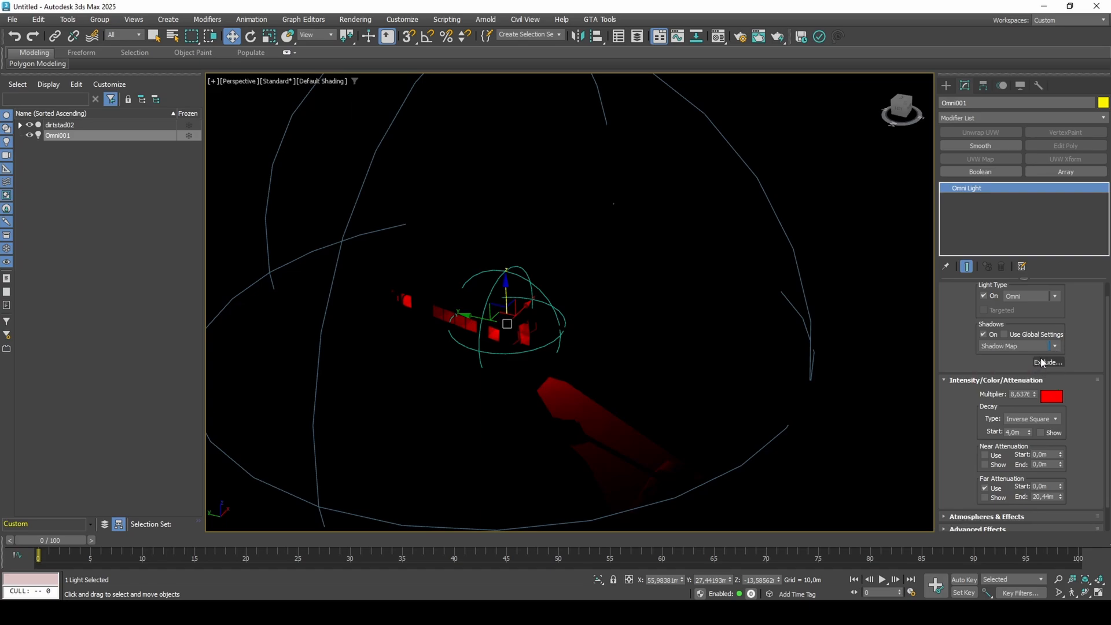
click(1047, 350)
click(1043, 355)
Step: Set the Omni light's object shadow density to 0.84 and inspect the lit bus up close
scroll(1037, 404, down, 1)
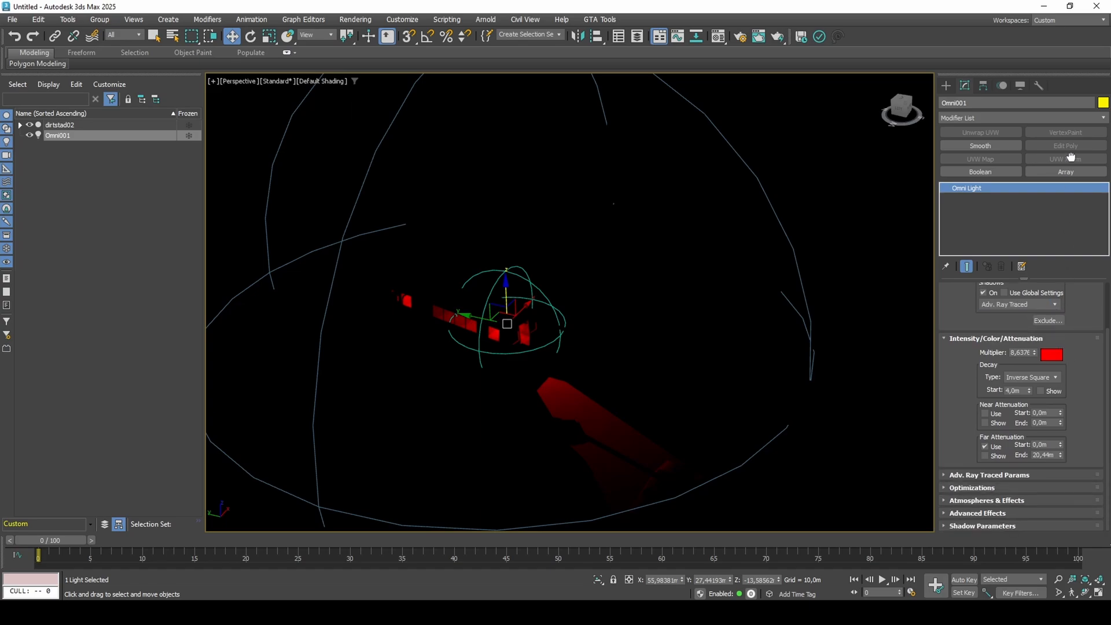
click(996, 526)
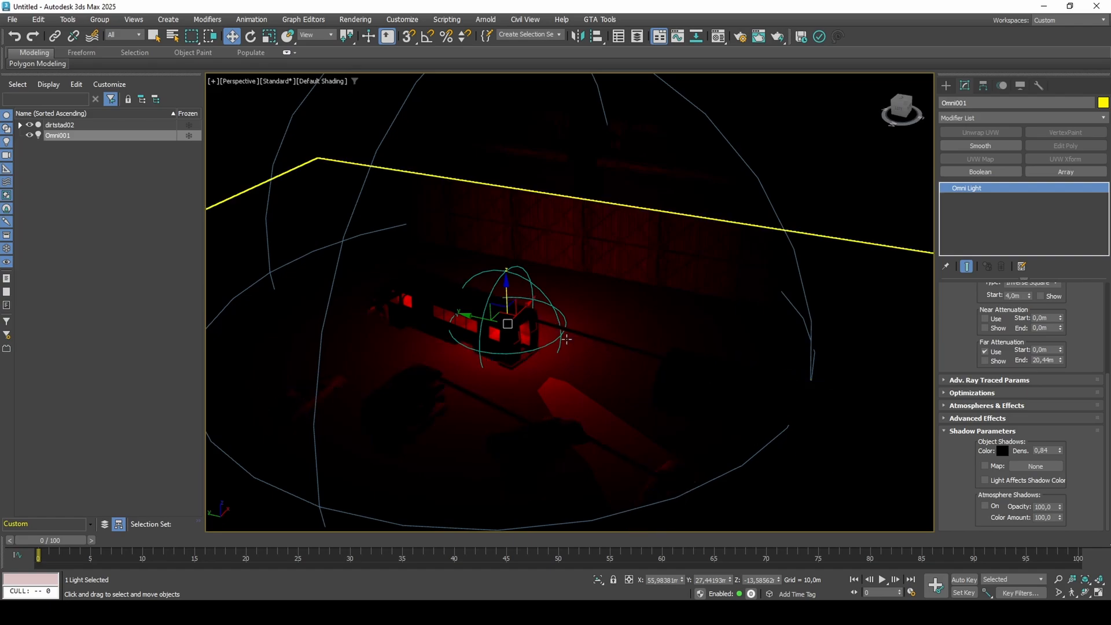
alt+middle_drag(582, 315, 537, 302)
scroll(540, 304, up, 4)
scroll(540, 303, up, 1)
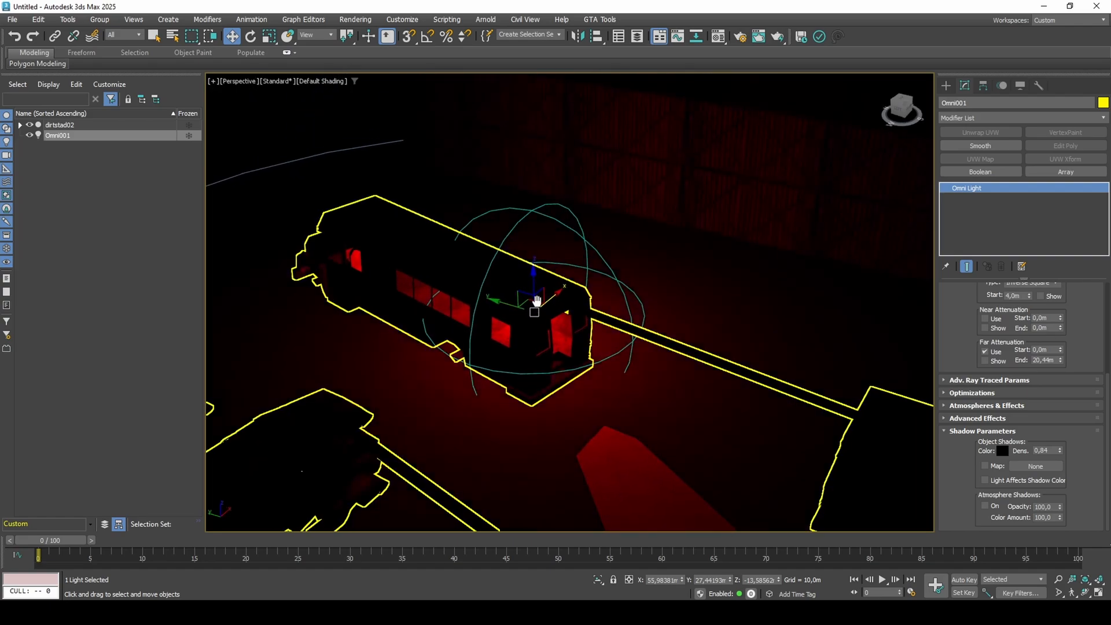
Step: Turn off Progressive Skylight in the perspective viewport's settings
click(331, 86)
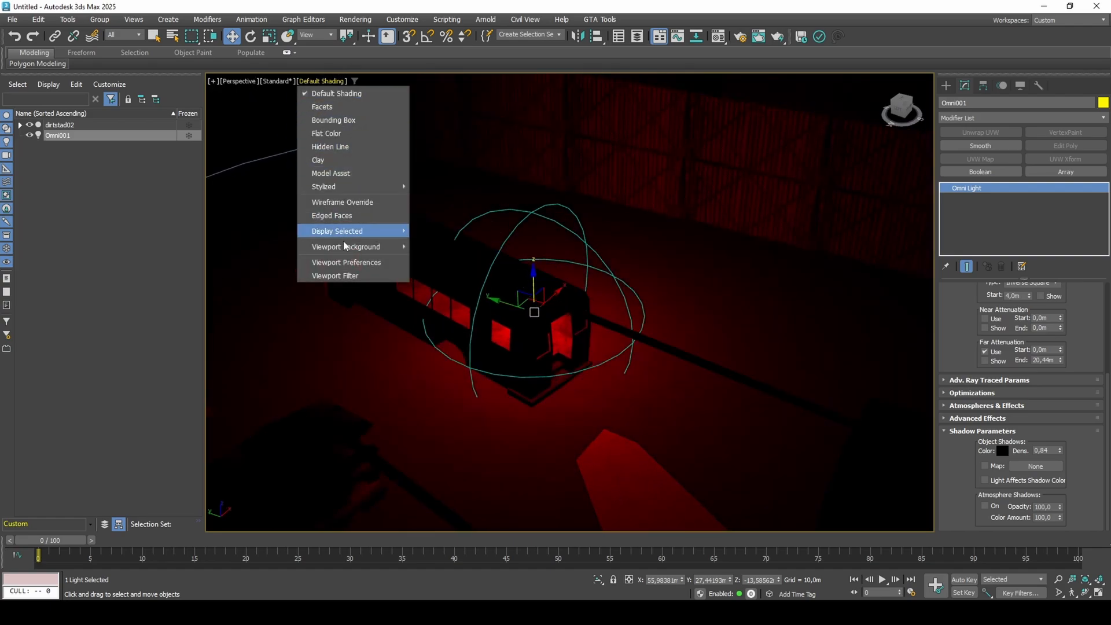
click(350, 262)
click(549, 97)
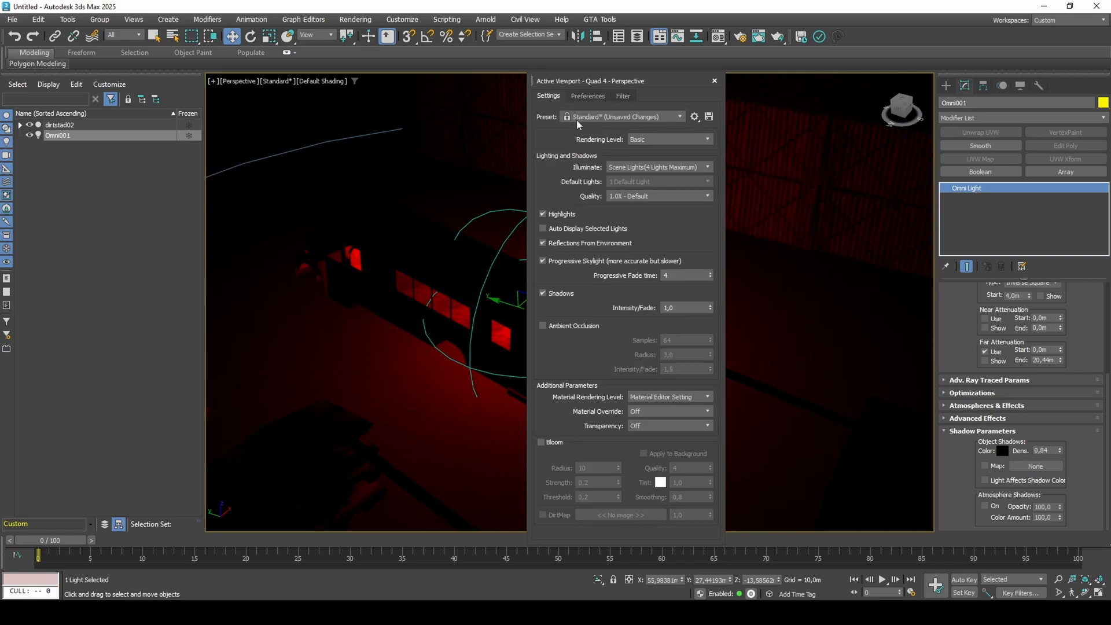
click(570, 262)
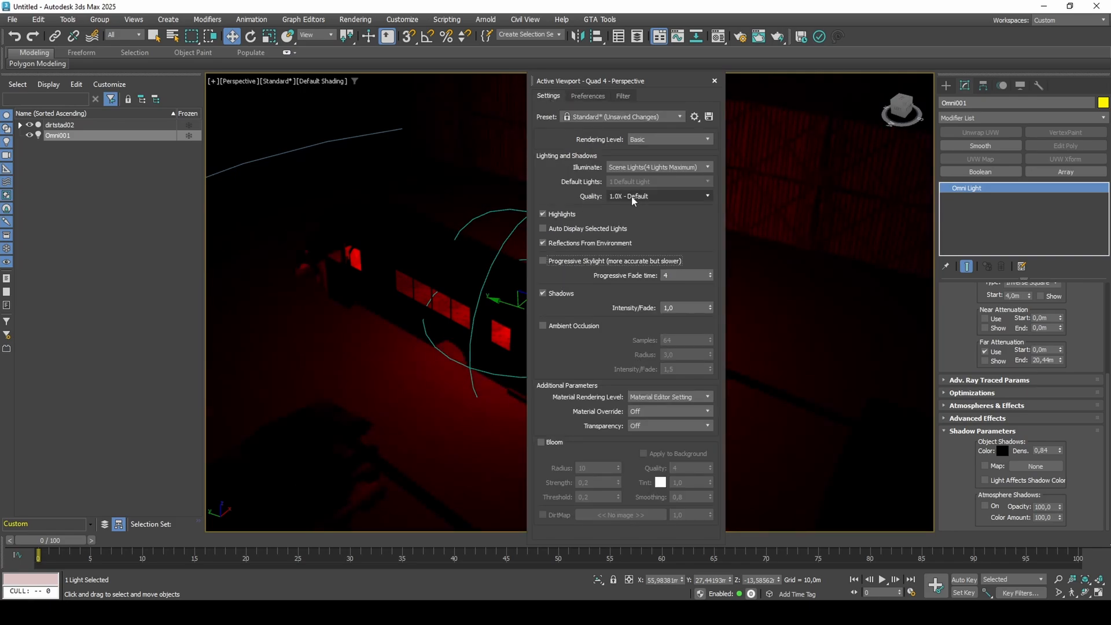
click(714, 81)
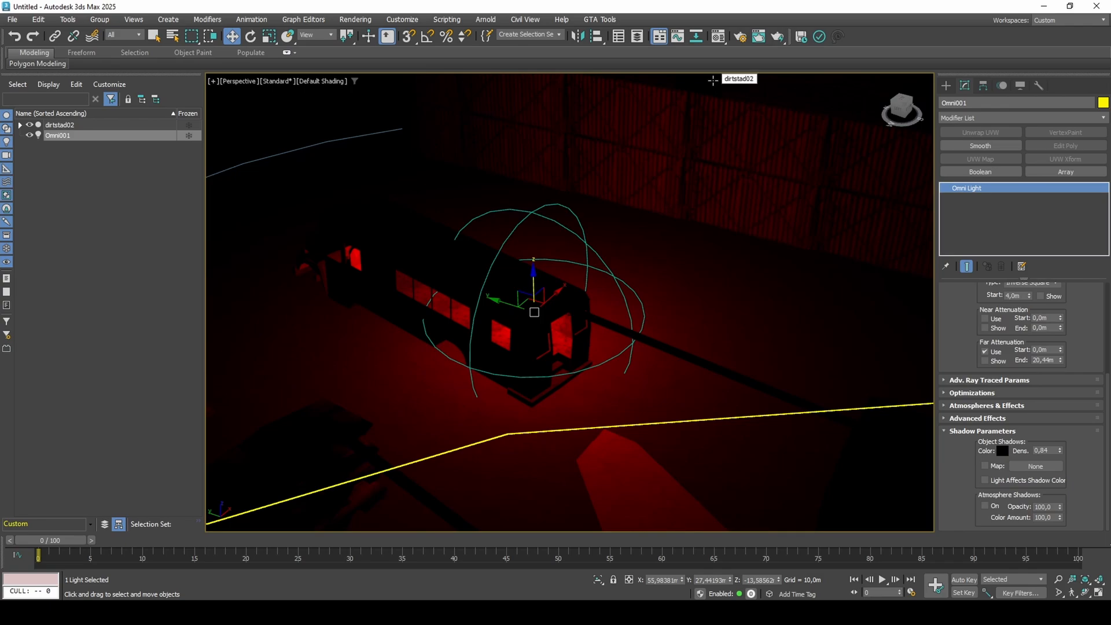
middle_drag(569, 333, 573, 321)
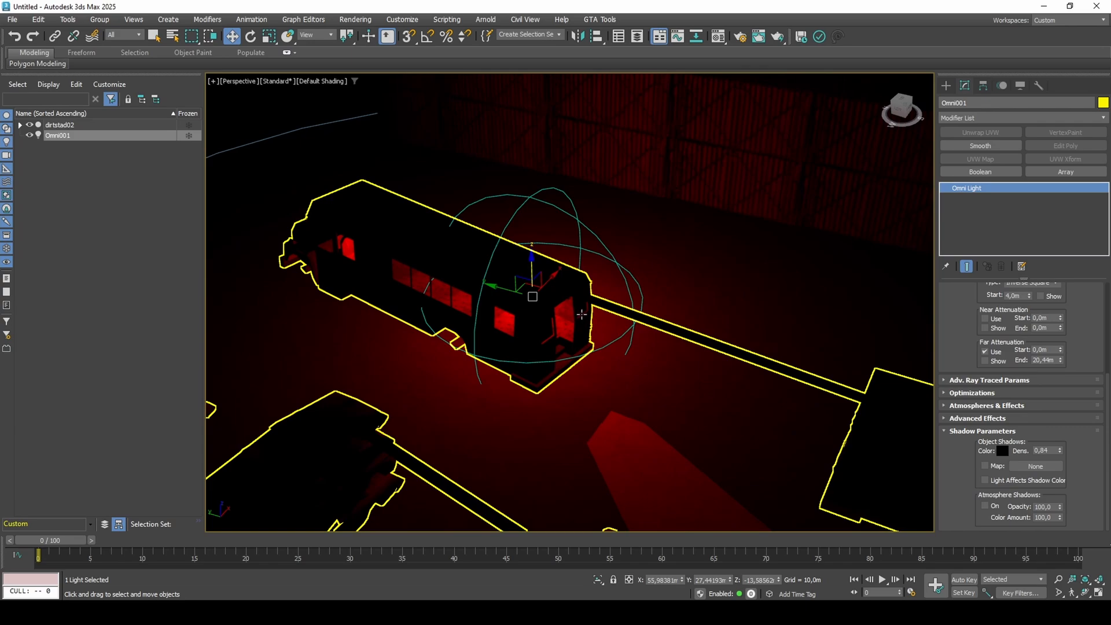
scroll(968, 377, up, 3)
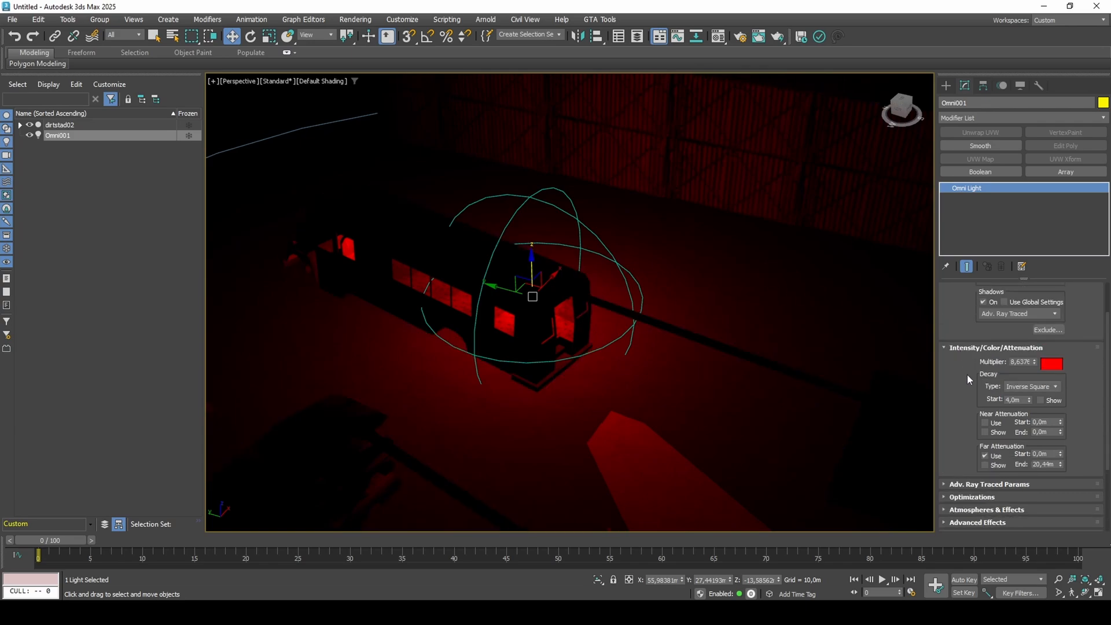
Step: Set the red Omni light's multiplier to about 8.55 and decay start to 3.04 m, and reposition it inside the bus's open end
mouse_move(1037, 365)
mouse_down()
mouse_move(1039, 374)
mouse_move(1046, 364)
mouse_up()
drag(1030, 399, 1035, 407)
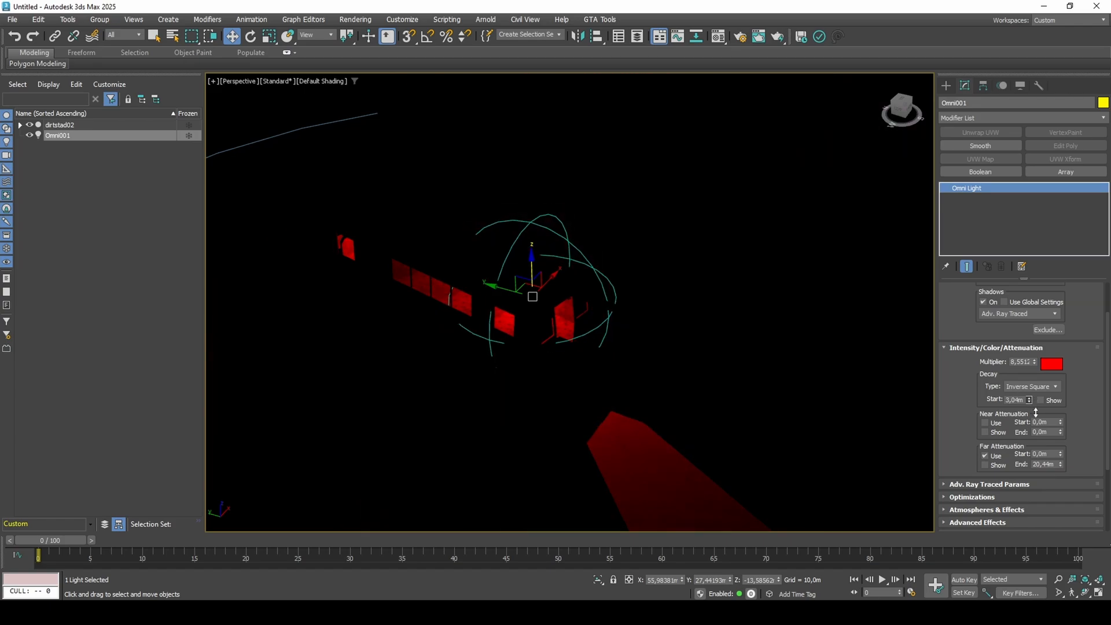
mouse_move(533, 296)
mouse_down()
mouse_move(509, 303)
mouse_move(528, 308)
mouse_up()
mouse_move(525, 322)
alt+middle_down()
mouse_move(610, 347)
mouse_move(615, 318)
mouse_move(525, 334)
alt+middle_up()
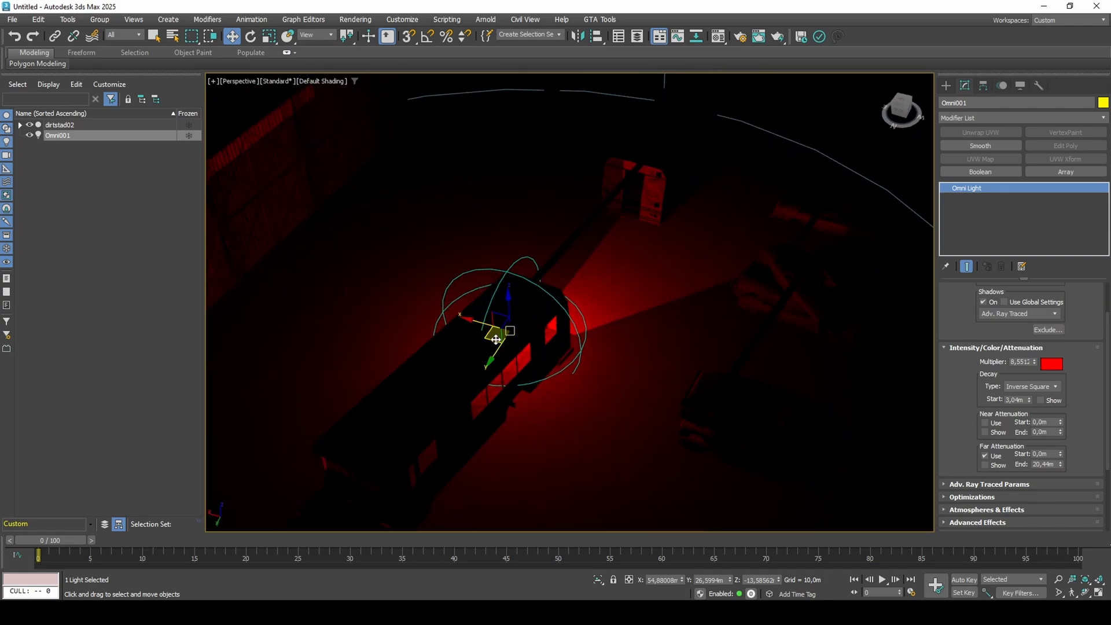
drag(493, 336, 492, 349)
alt+middle_drag(565, 342, 453, 325)
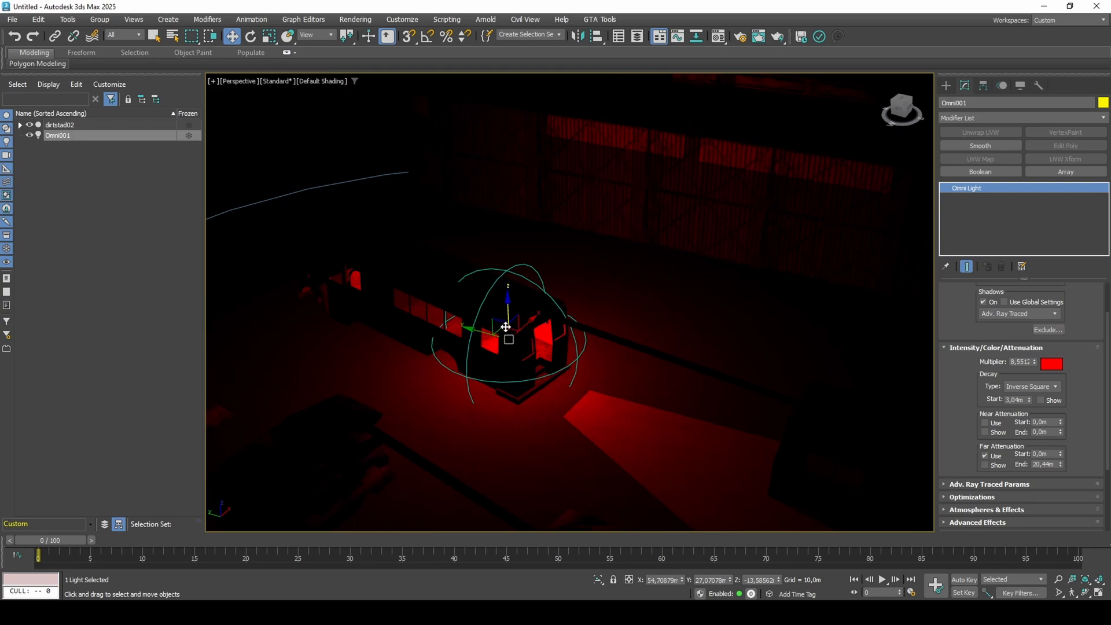
drag(501, 331, 509, 337)
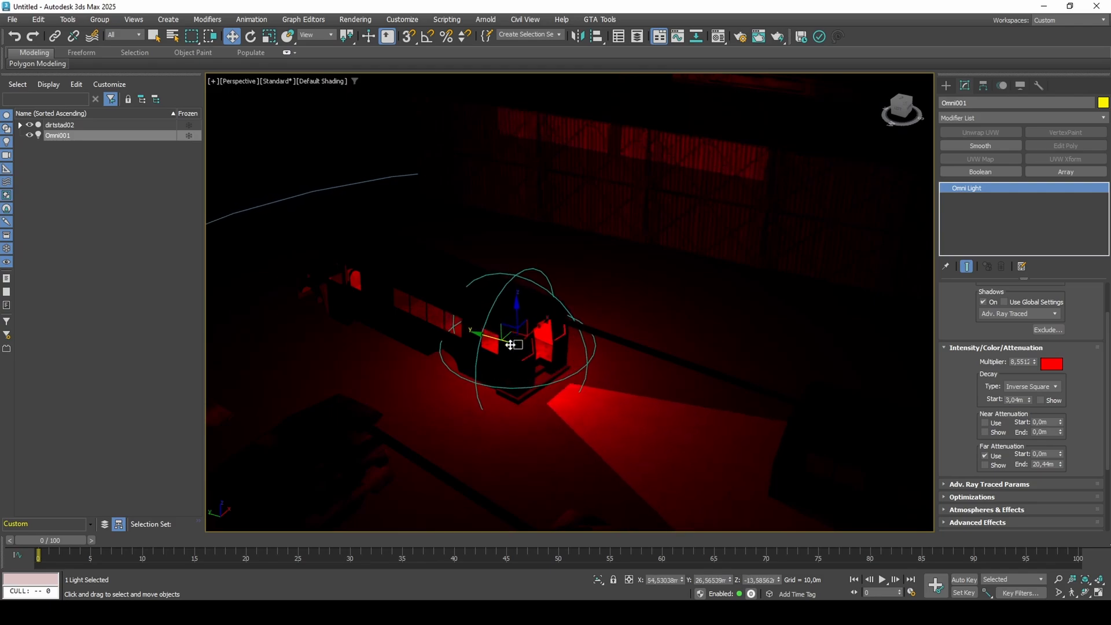
Step: Clone the red Omni light onto the open floor in front of the bus and give the copy a pale light blue color
scroll(523, 325, down, 3)
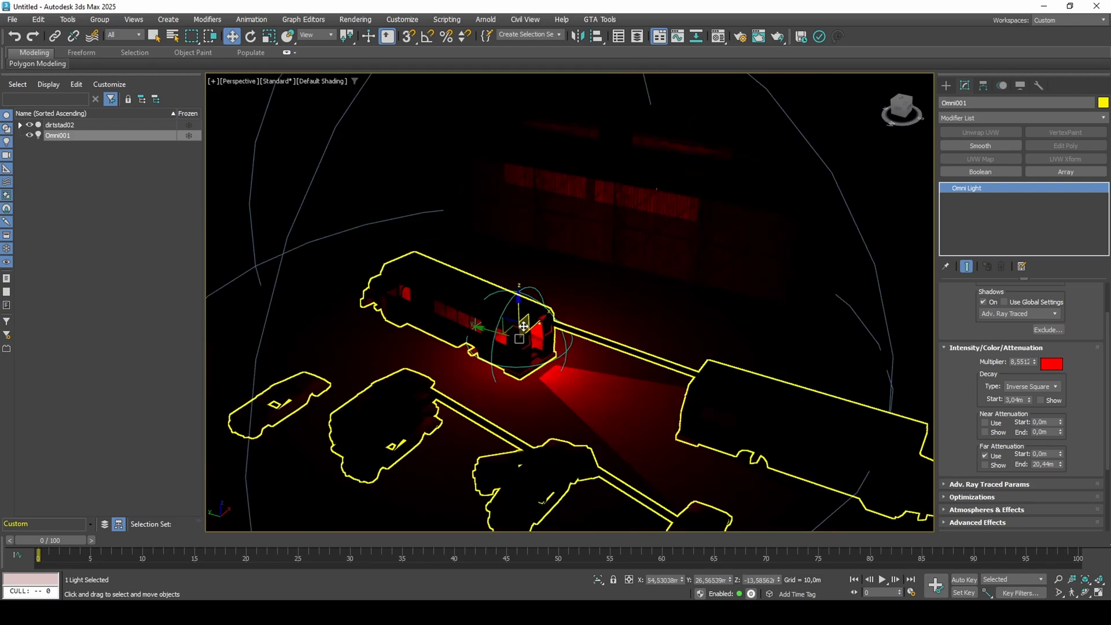
mouse_move(523, 306)
mouse_down()
mouse_move(524, 189)
mouse_move(571, 370)
mouse_up()
click(557, 356)
click(1046, 365)
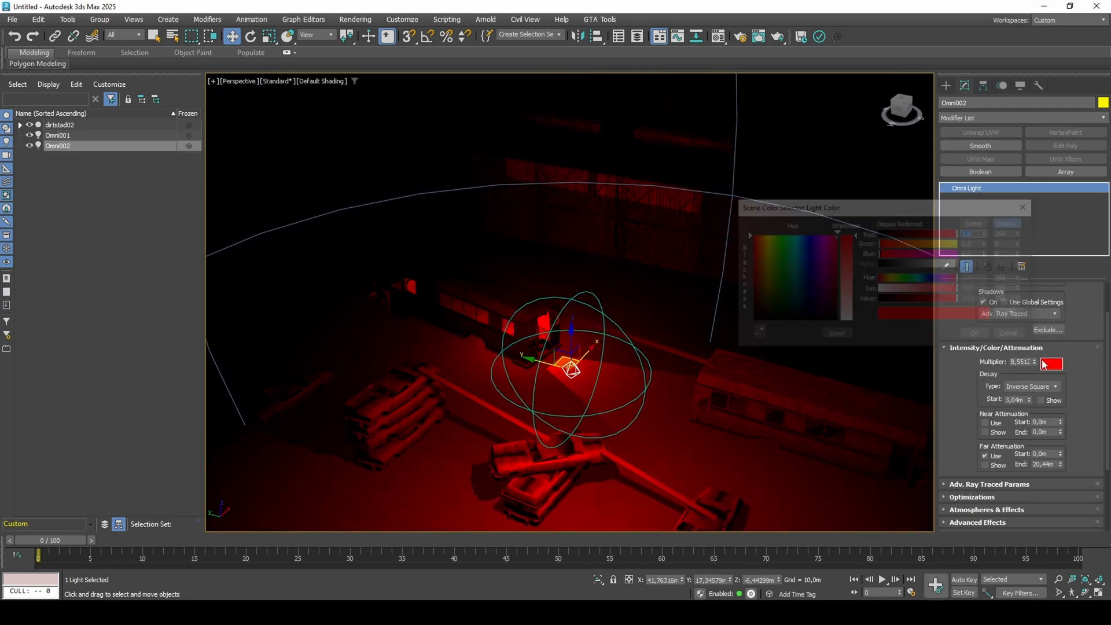
click(925, 278)
drag(929, 290, 908, 290)
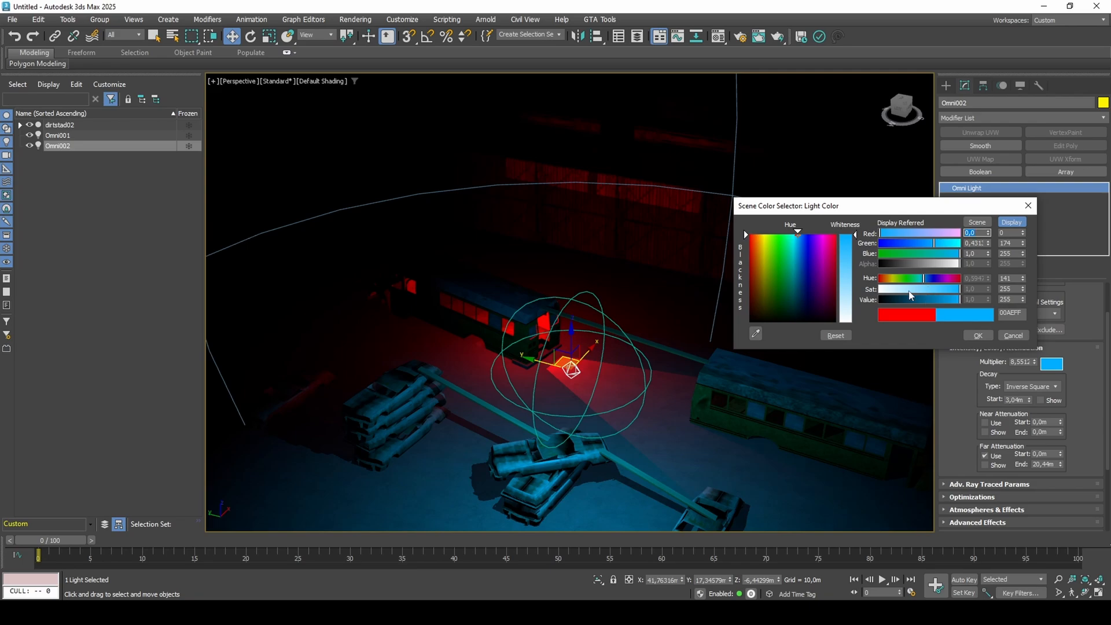
click(977, 335)
Step: Reposition the blue Omni light in the open area between the two buses and the car stacks, and inspect the shadows
mouse_move(606, 404)
middle_down()
mouse_move(623, 350)
mouse_move(619, 400)
middle_up()
drag(586, 307, 578, 251)
alt+middle_drag(573, 303, 510, 303)
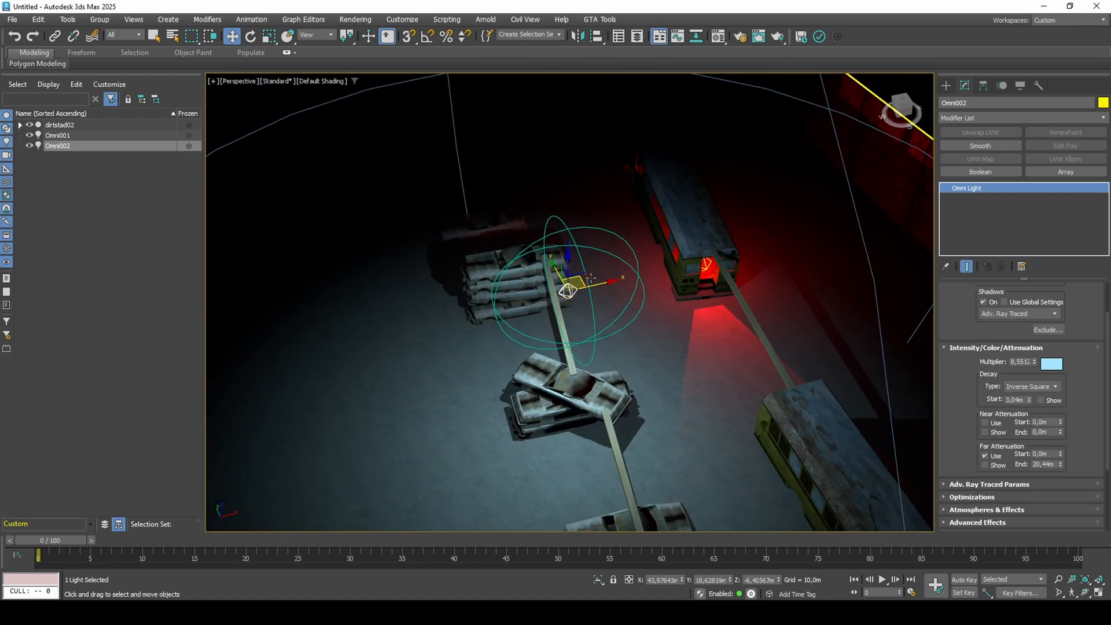
drag(583, 279, 659, 310)
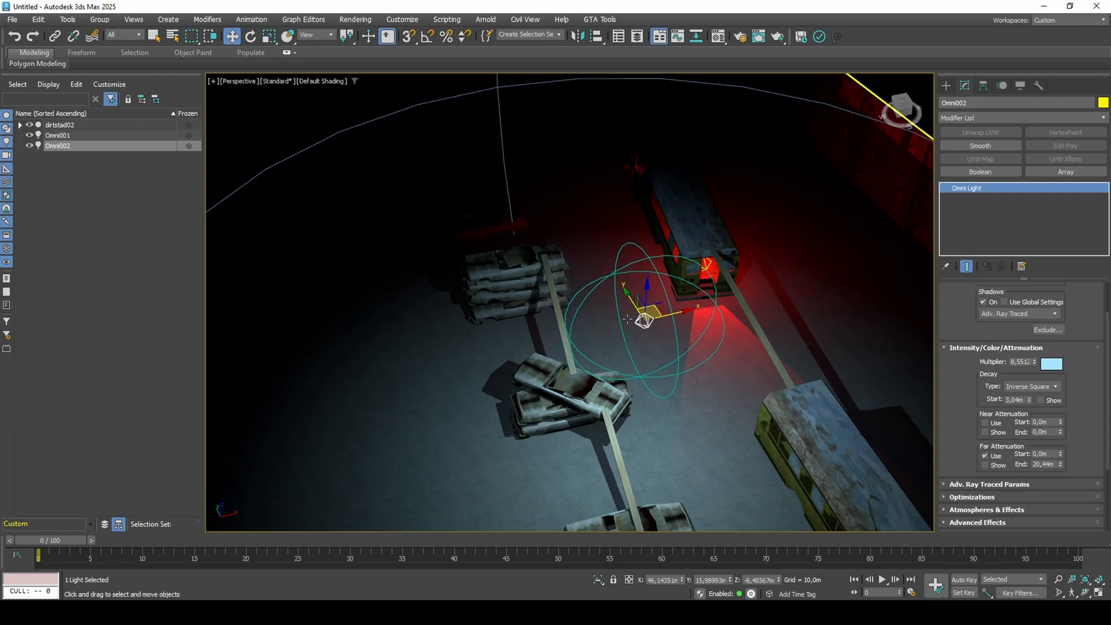
alt+middle_drag(607, 312, 646, 301)
drag(646, 302, 634, 349)
alt+middle_drag(633, 350, 686, 243)
scroll(502, 365, up, 5)
mouse_move(508, 355)
middle_down()
mouse_move(499, 370)
mouse_move(498, 352)
middle_up()
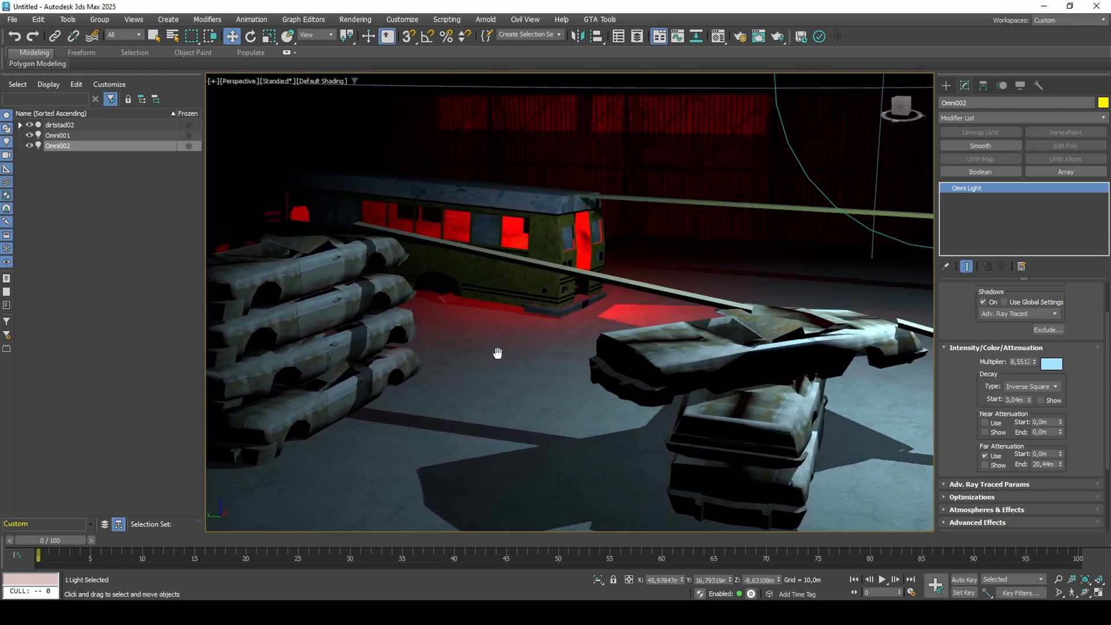
Step: Set the blue light's decay start to about 3.83 m, multiplier to about 5.64 and far attenuation end to about 31.27 m
scroll(497, 352, down, 5)
middle_drag(651, 302, 554, 400)
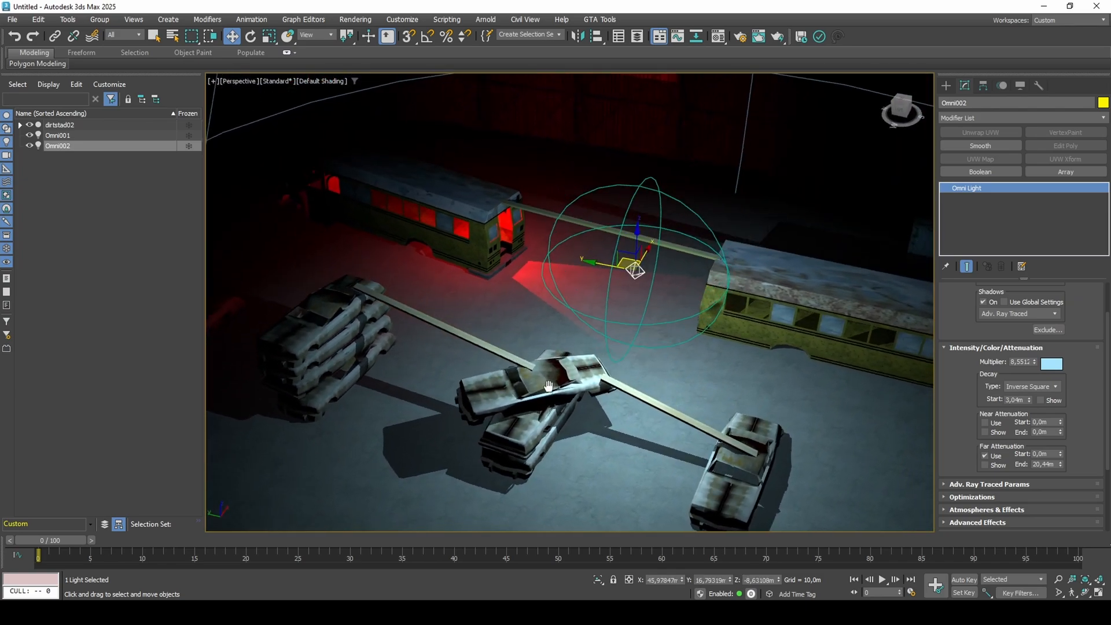
drag(1029, 400, 1040, 383)
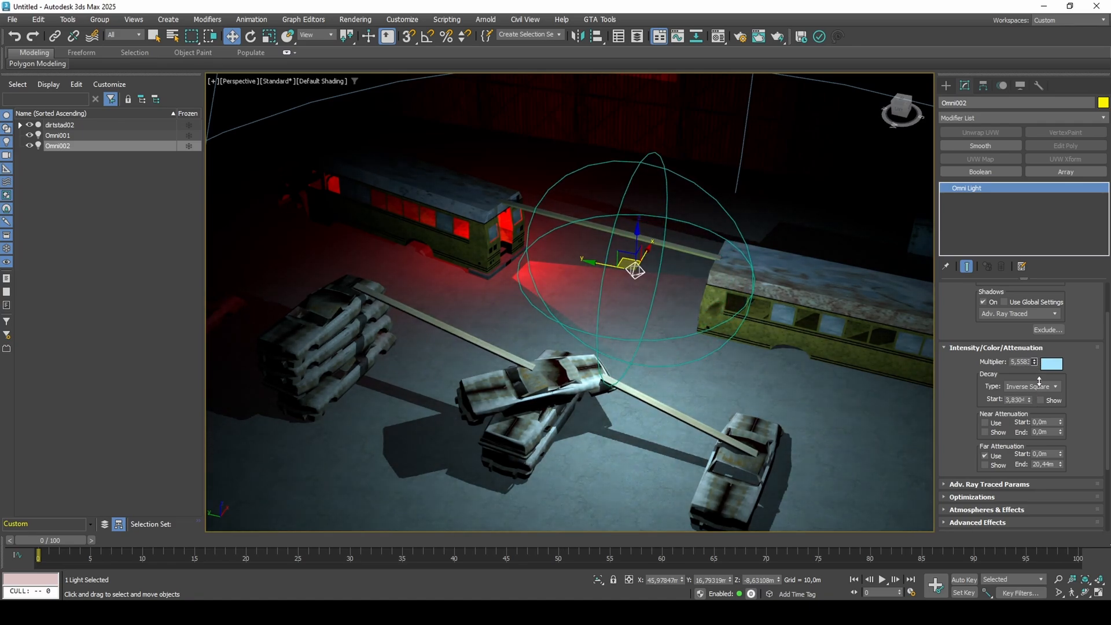
scroll(1073, 420, down, 2)
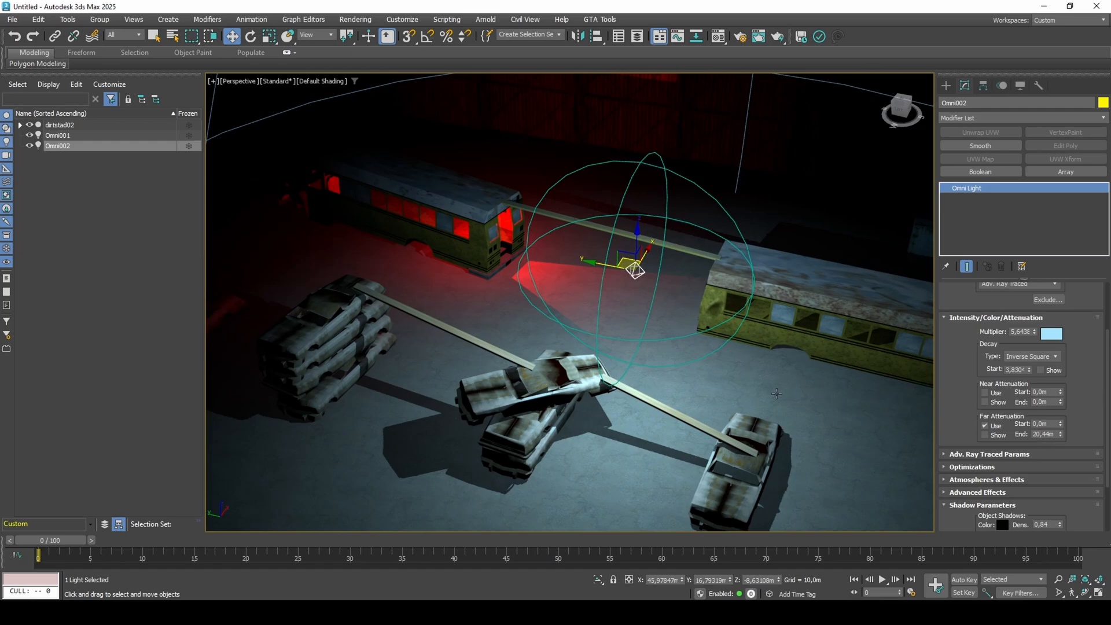
alt+middle_drag(777, 394, 647, 393)
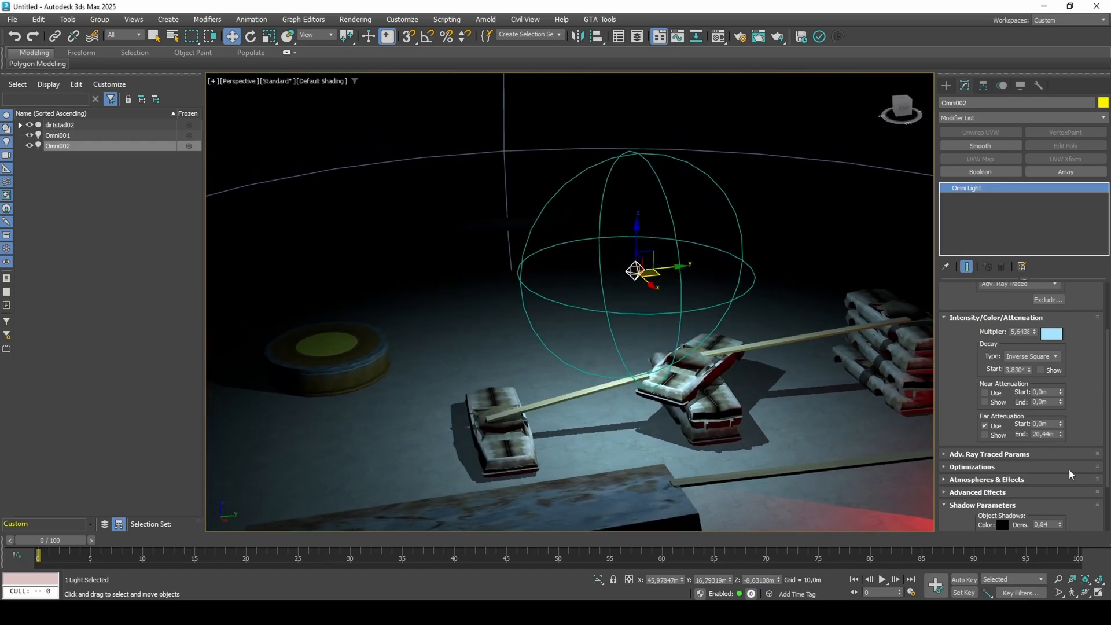
drag(1061, 434, 1072, 402)
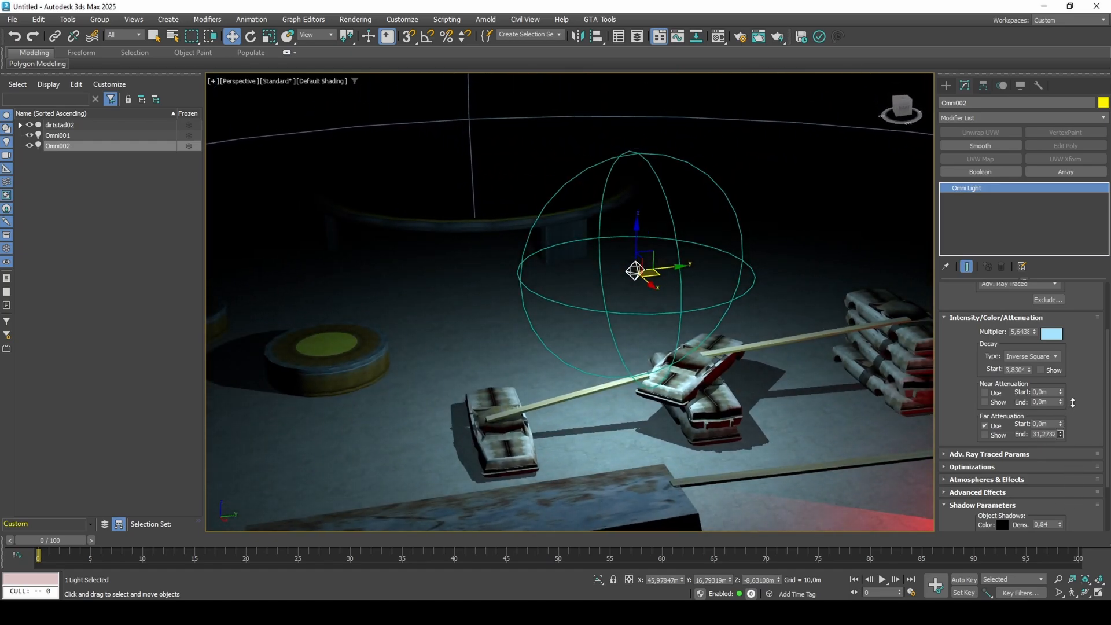
alt+middle_drag(633, 412, 782, 409)
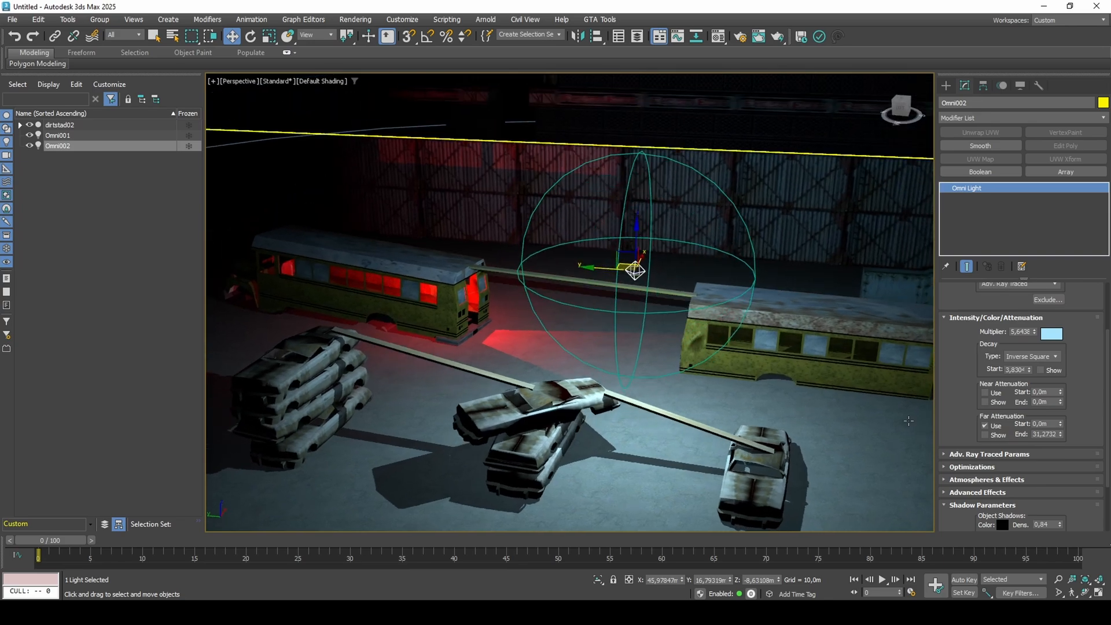
Step: Try object shadow densities of 1.0 and 0.4 on the blue light, and settle on 0.85
scroll(1076, 433, down, 3)
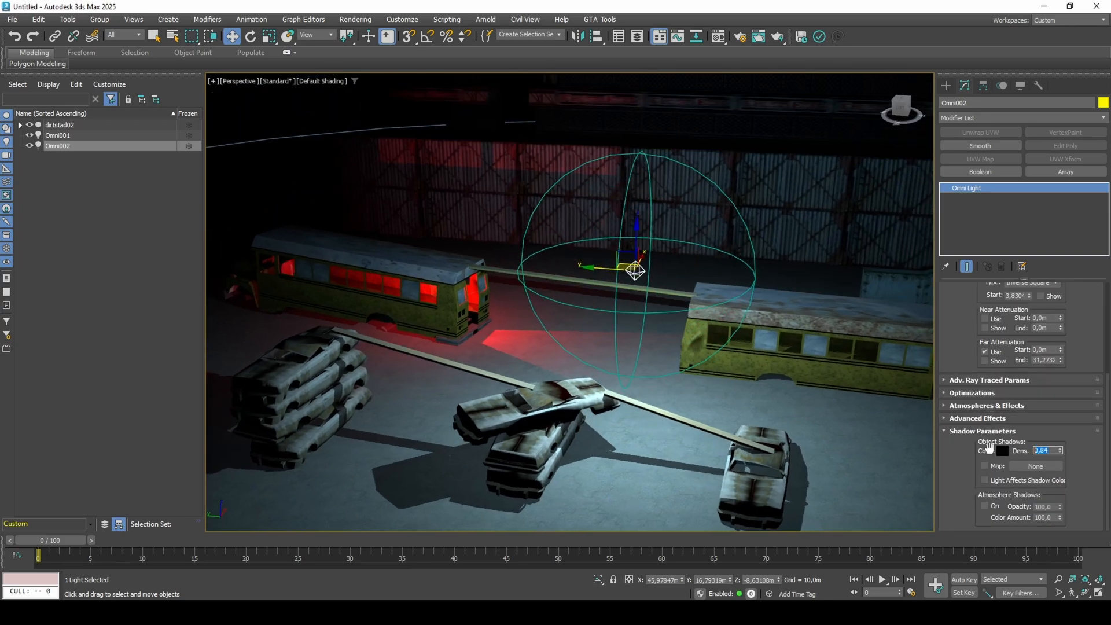
middle_drag(724, 371, 719, 359)
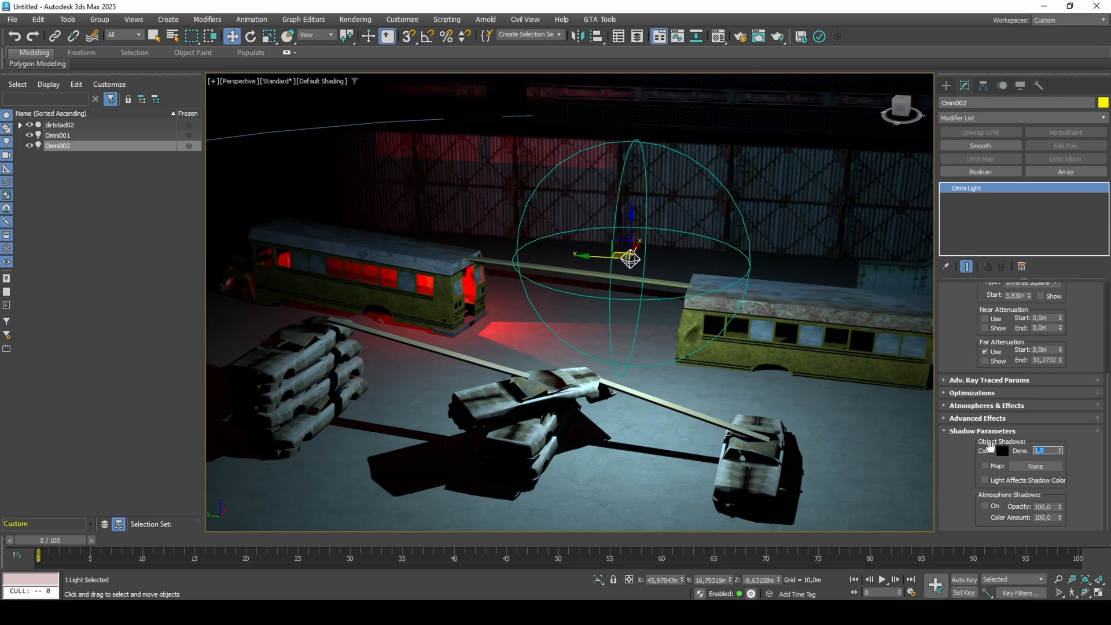
text(,4)
key(Return)
middle_drag(786, 409, 785, 394)
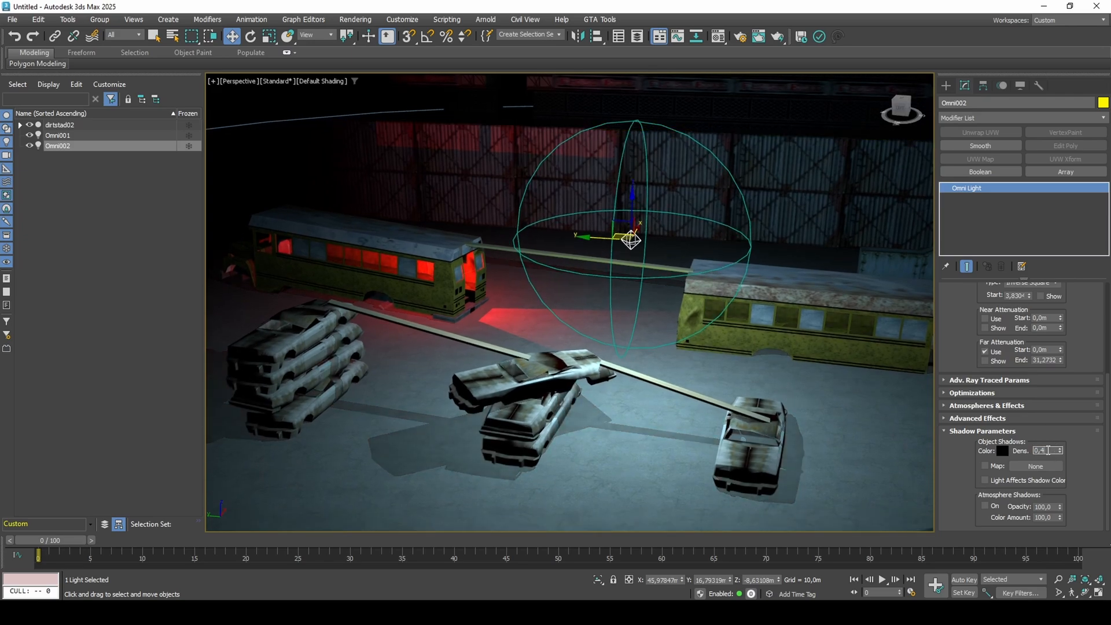
text(5)
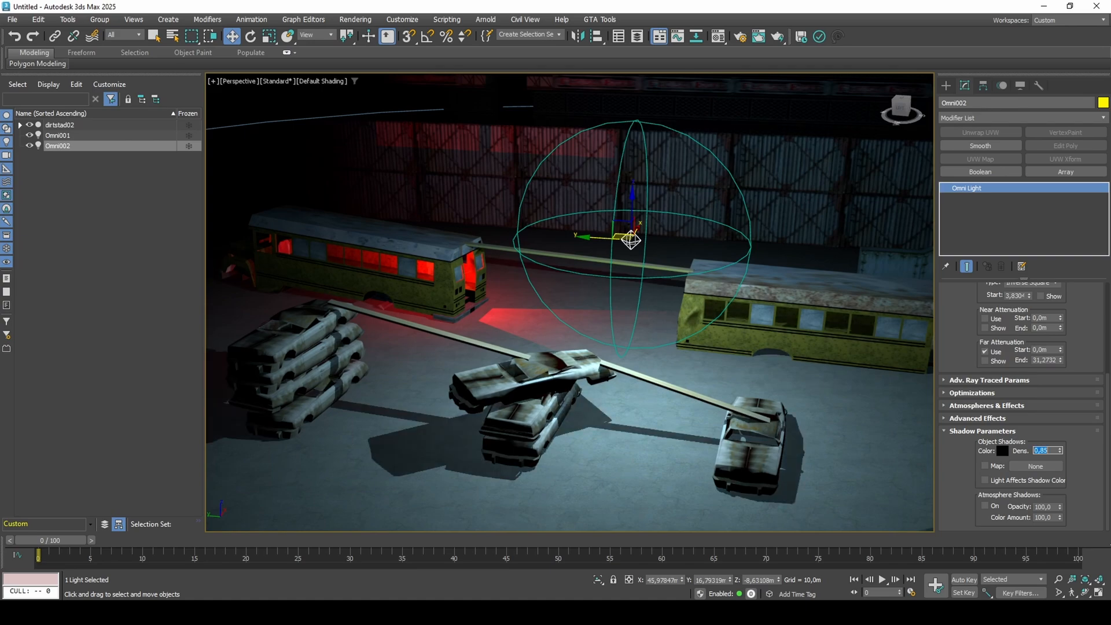
key(Return)
middle_drag(869, 406, 875, 399)
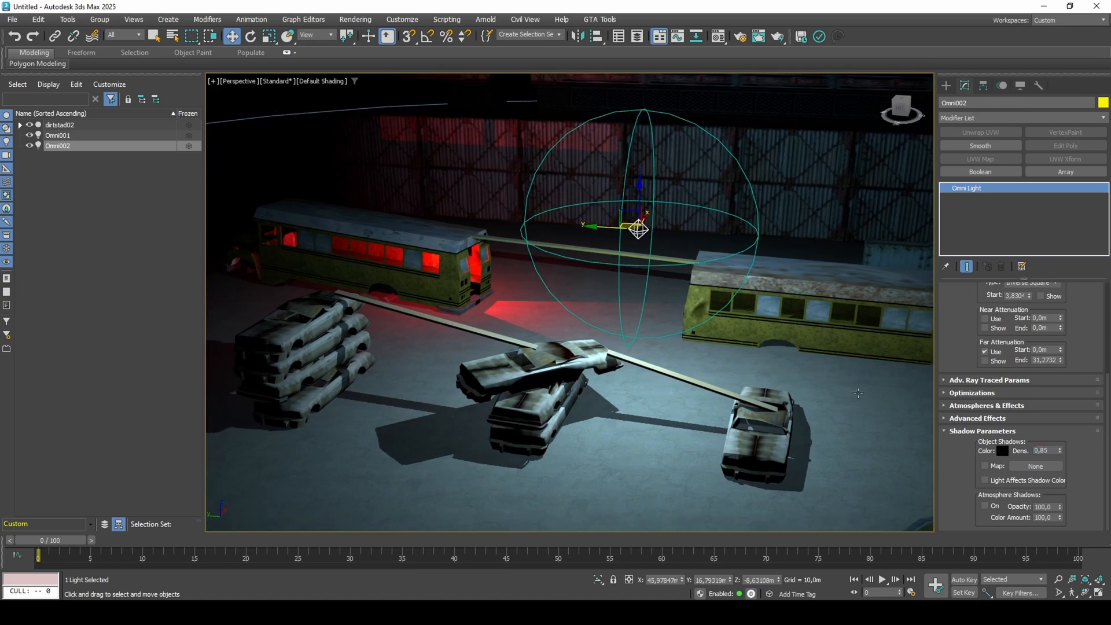
Step: Isolate the arena floor and walls, the bus-and-car ramps, both round landing pads, the rings structure and both Omni lights, and clear the selection
alt+middle_drag(719, 247, 671, 317)
scroll(670, 322, down, 3)
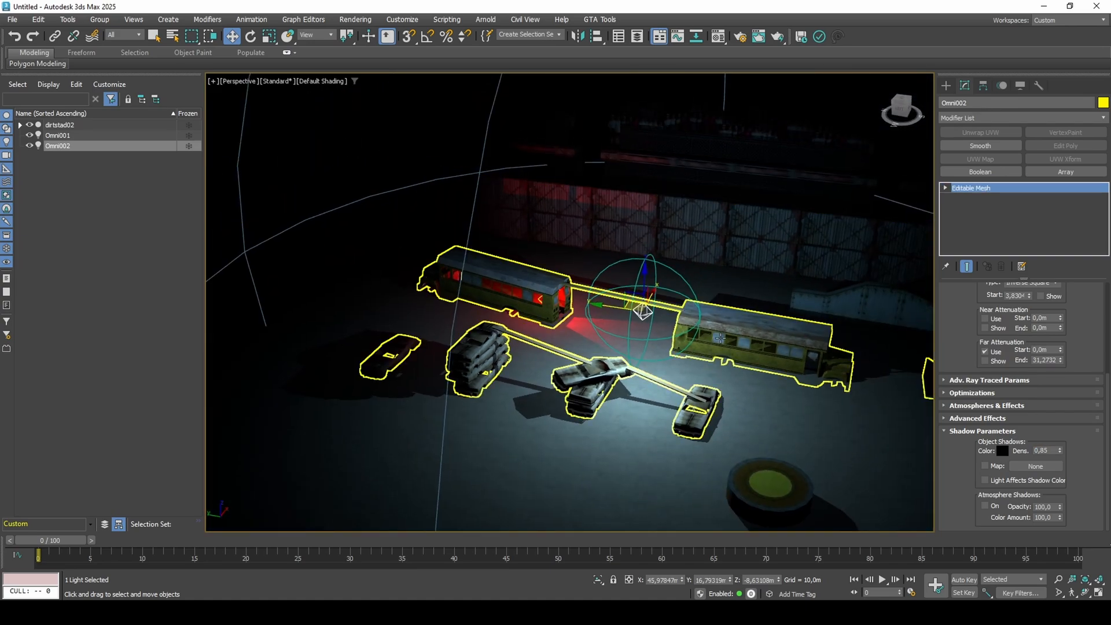
click(671, 323)
middle_drag(674, 373, 530, 294)
ctrl+click(531, 354)
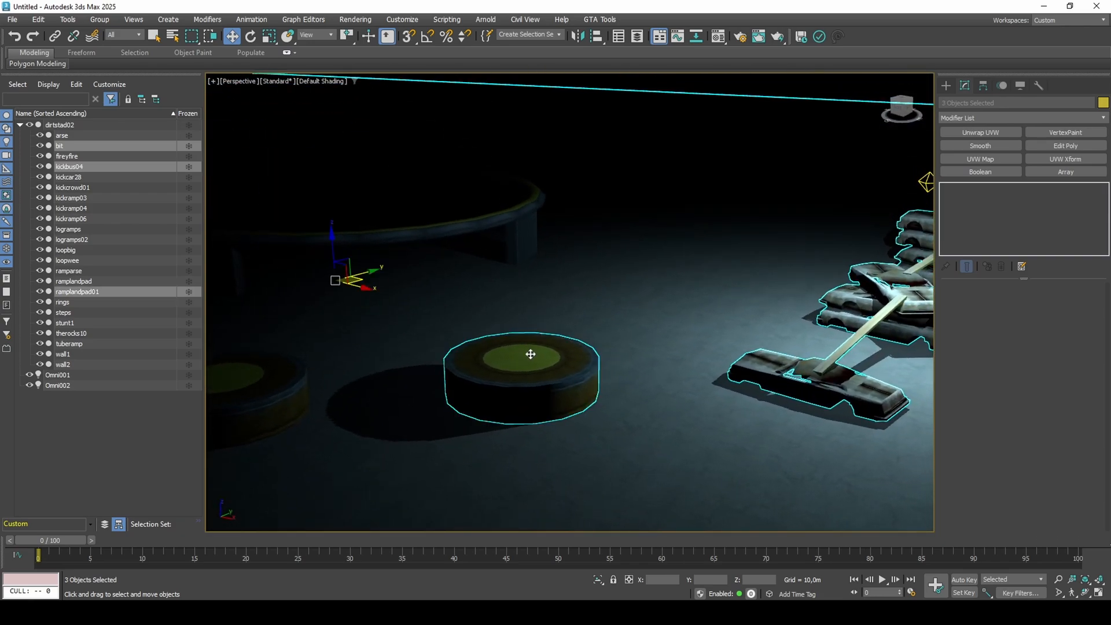
ctrl+click(490, 211)
ctrl+click(299, 379)
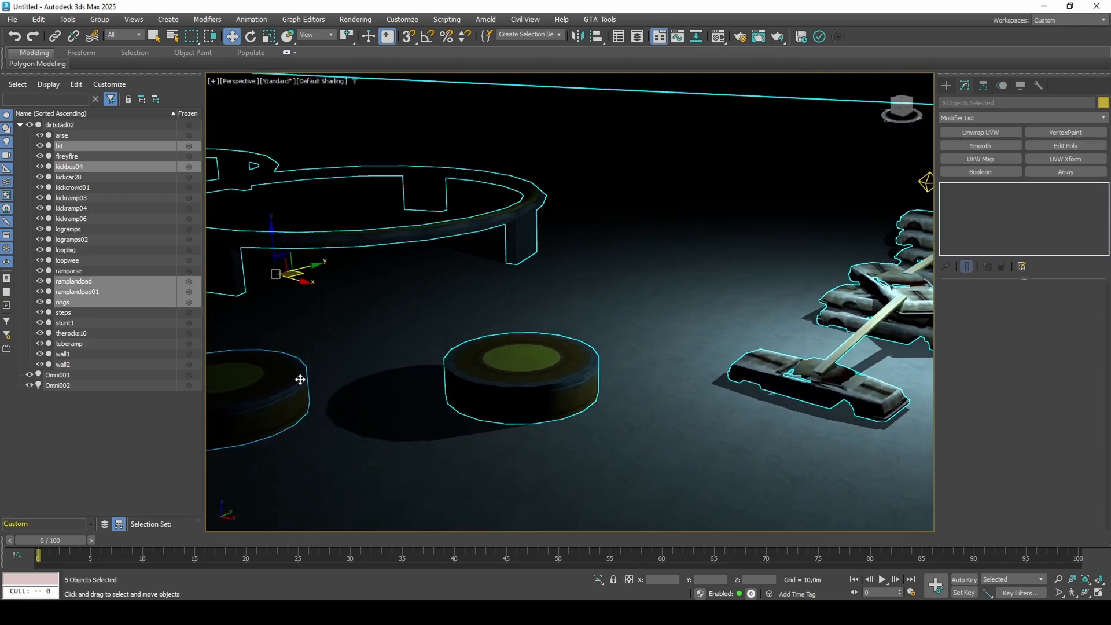
alt+middle_drag(528, 313, 444, 220)
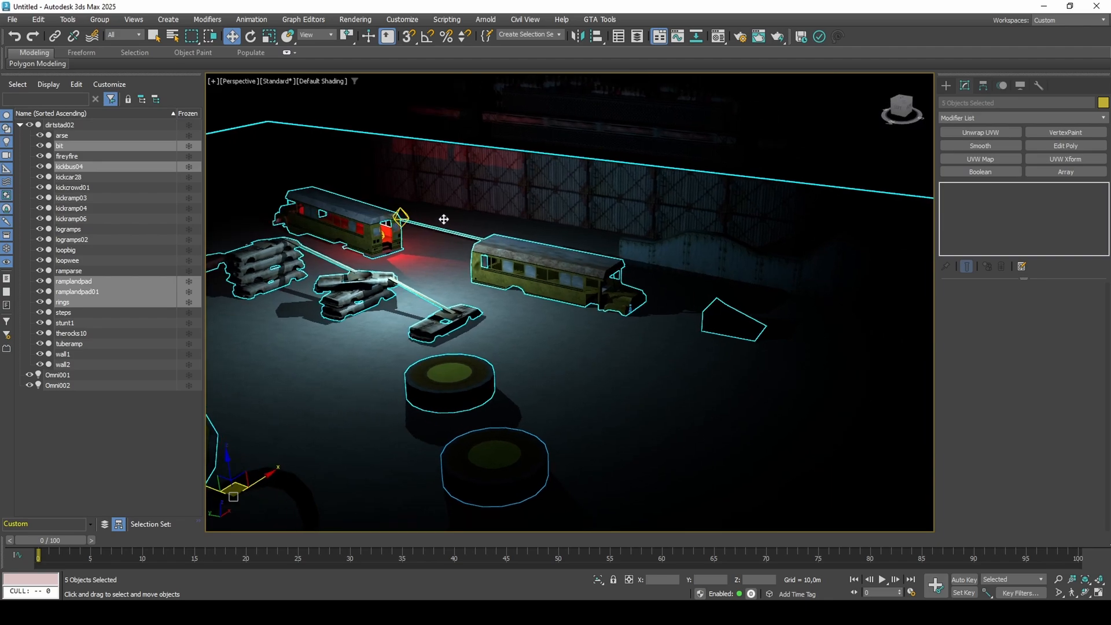
ctrl+click(401, 216)
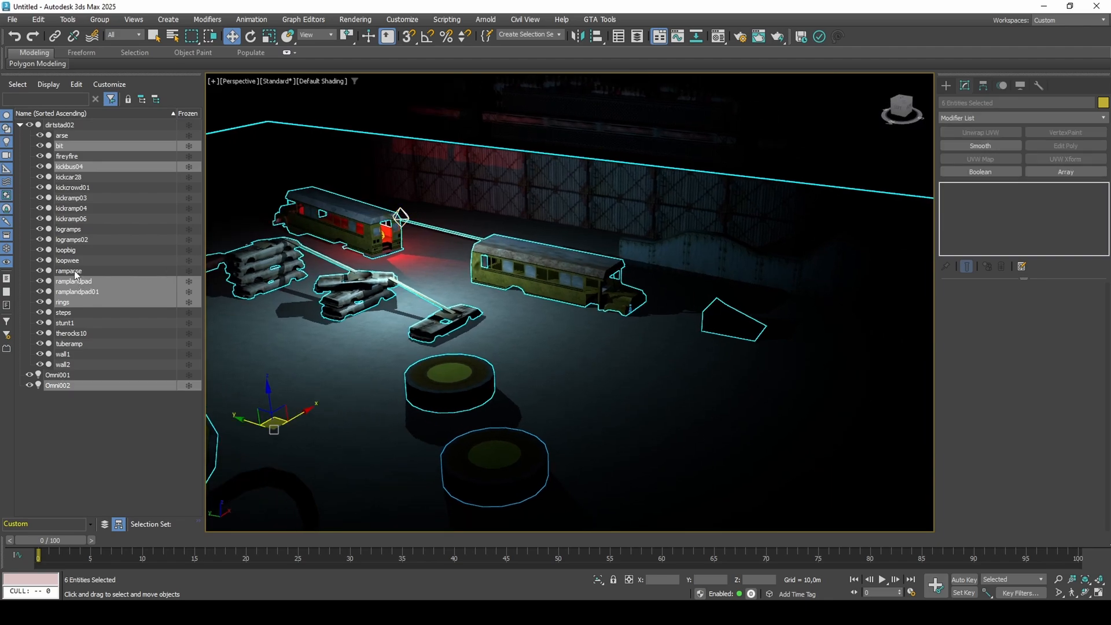
ctrl+click(64, 376)
middle_drag(404, 257, 535, 308)
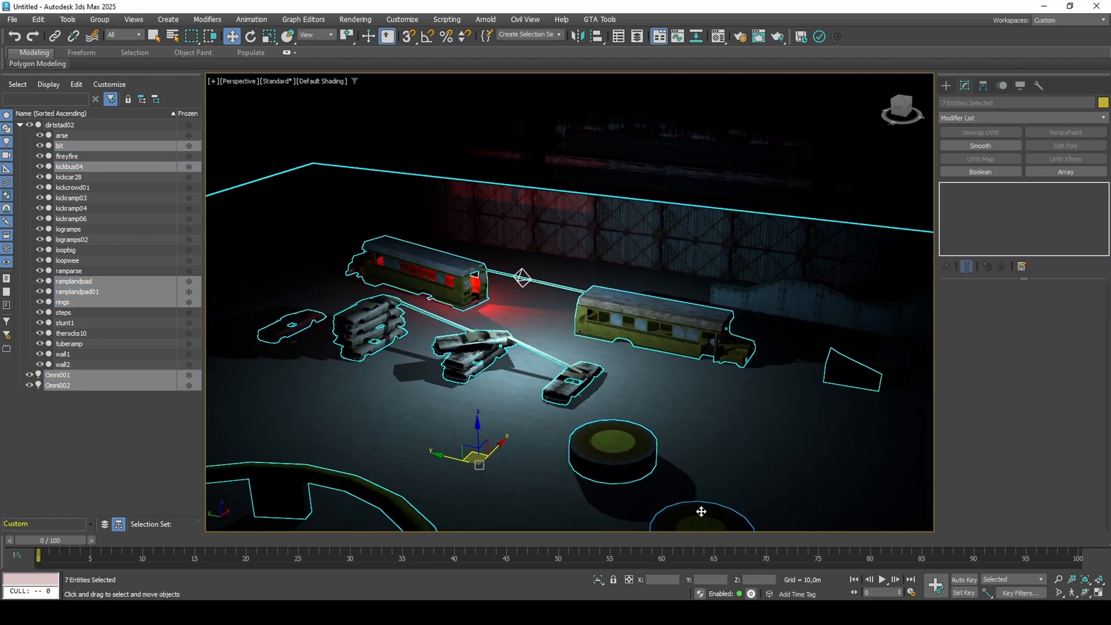
click(598, 580)
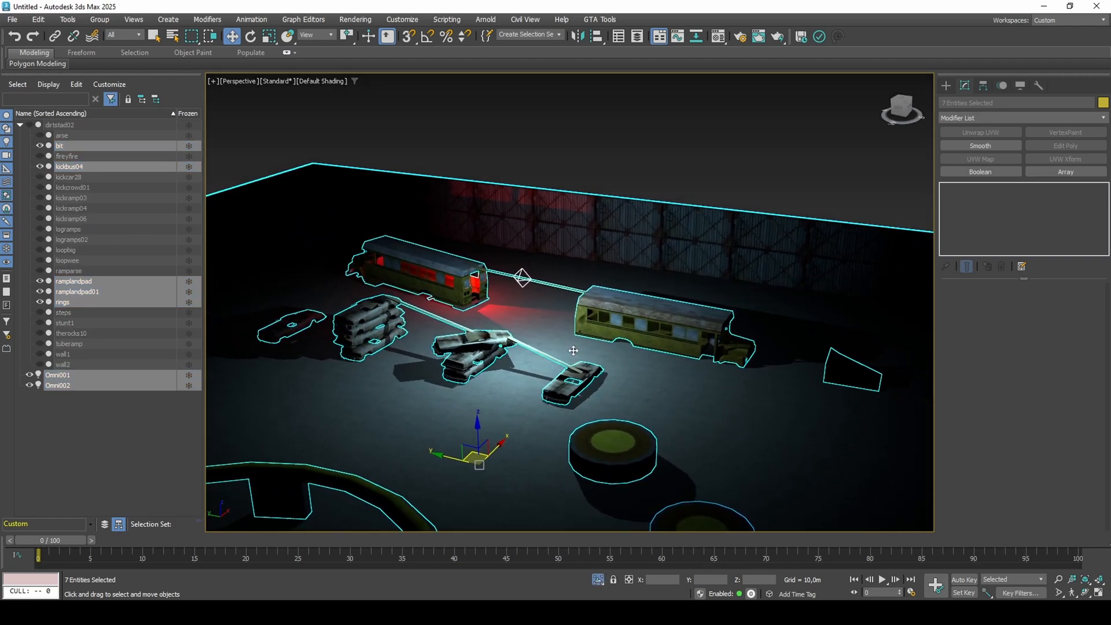
click(547, 149)
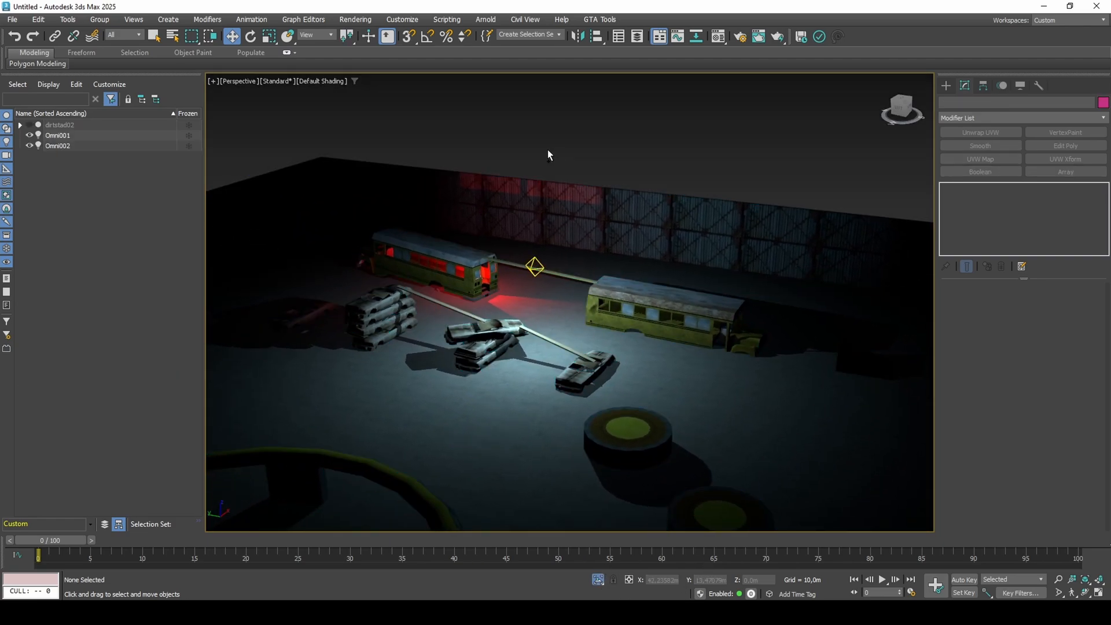
Step: Switch the perspective viewport's background from the gradient to a solid color
click(308, 82)
mouse_move(356, 246)
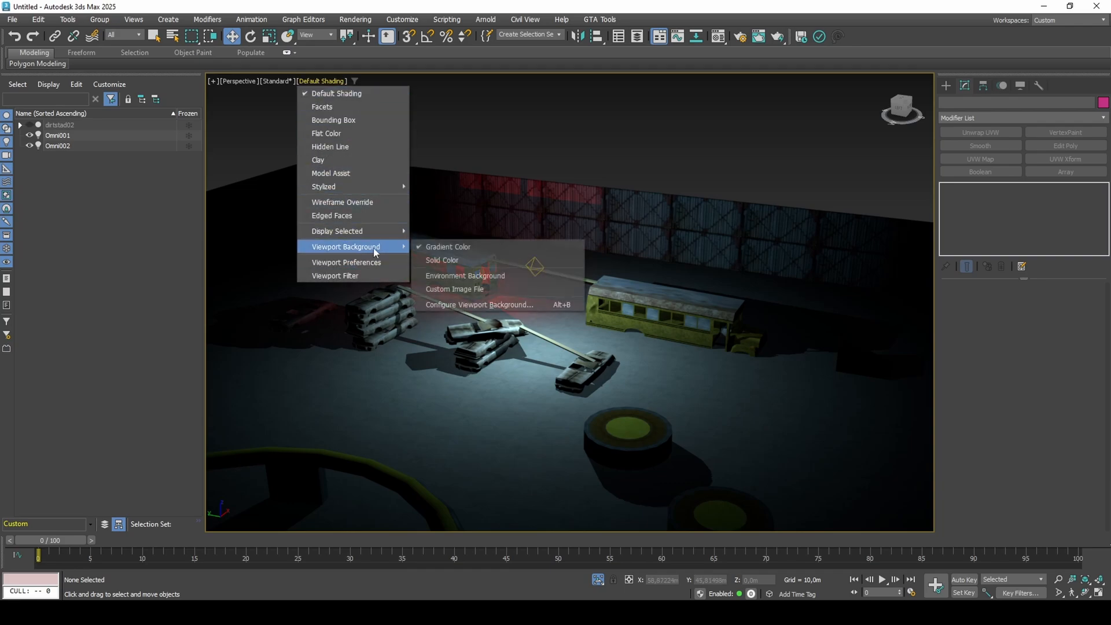
click(431, 259)
middle_drag(436, 269, 458, 264)
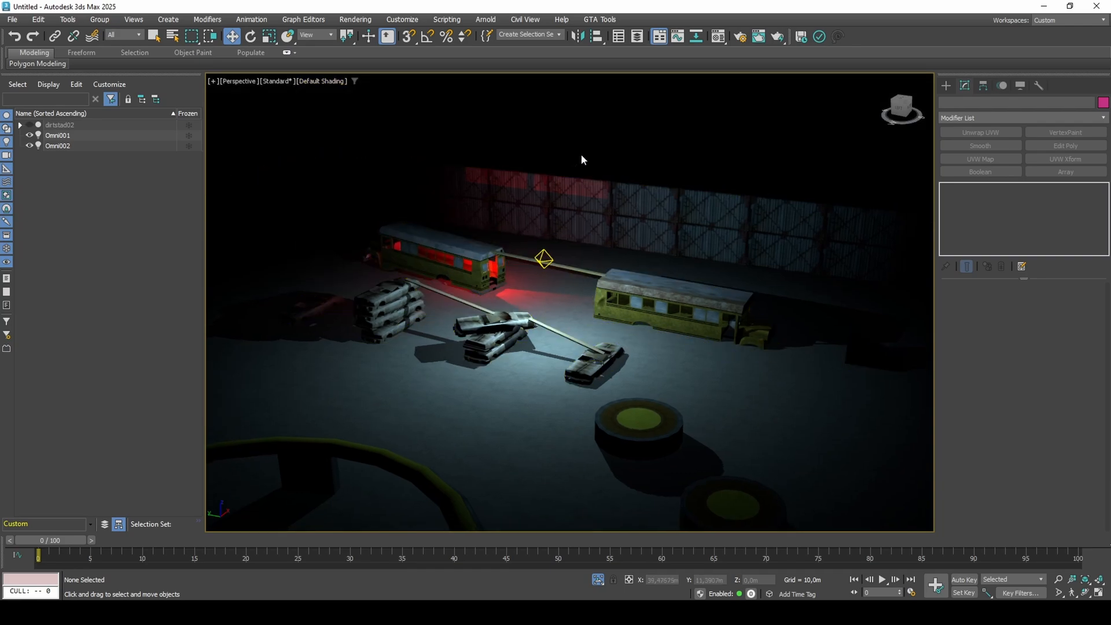
Step: Set the scene's environment background color to black and close the environment settings
key(8)
click(161, 315)
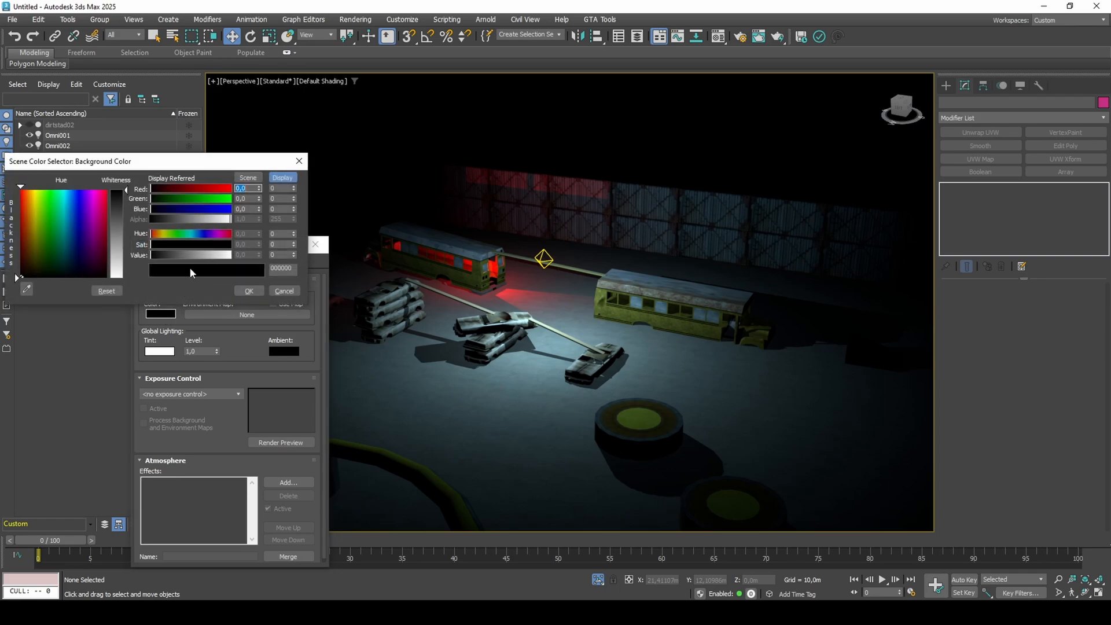
drag(193, 256, 156, 265)
click(249, 291)
click(315, 244)
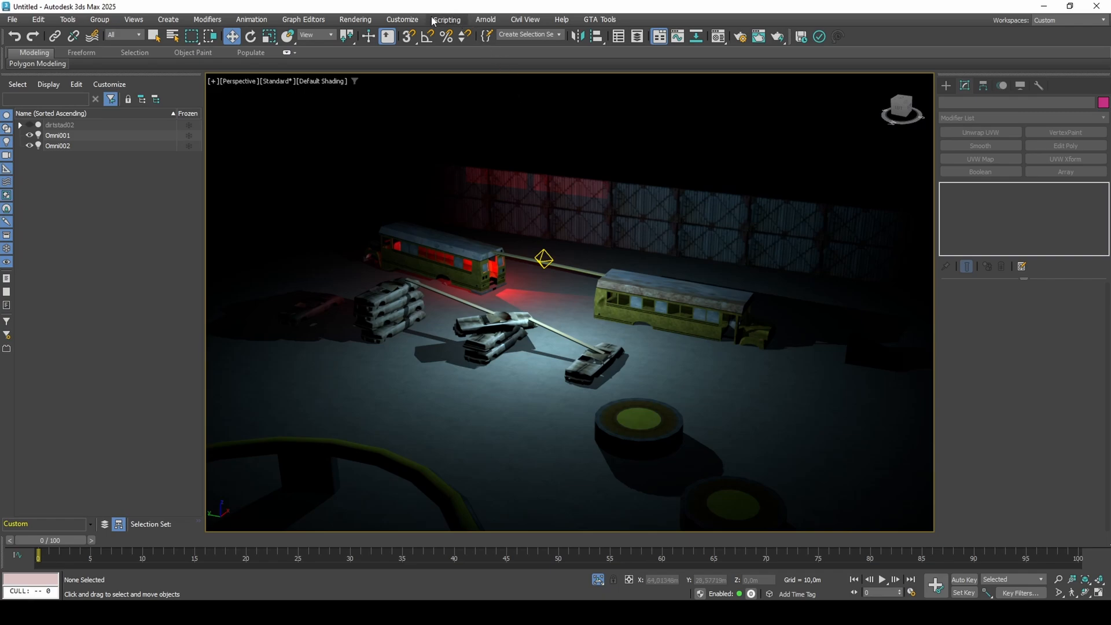
Step: Open the Render To Texture settings and go to the Objects to Bake mapping coordinates options
click(355, 20)
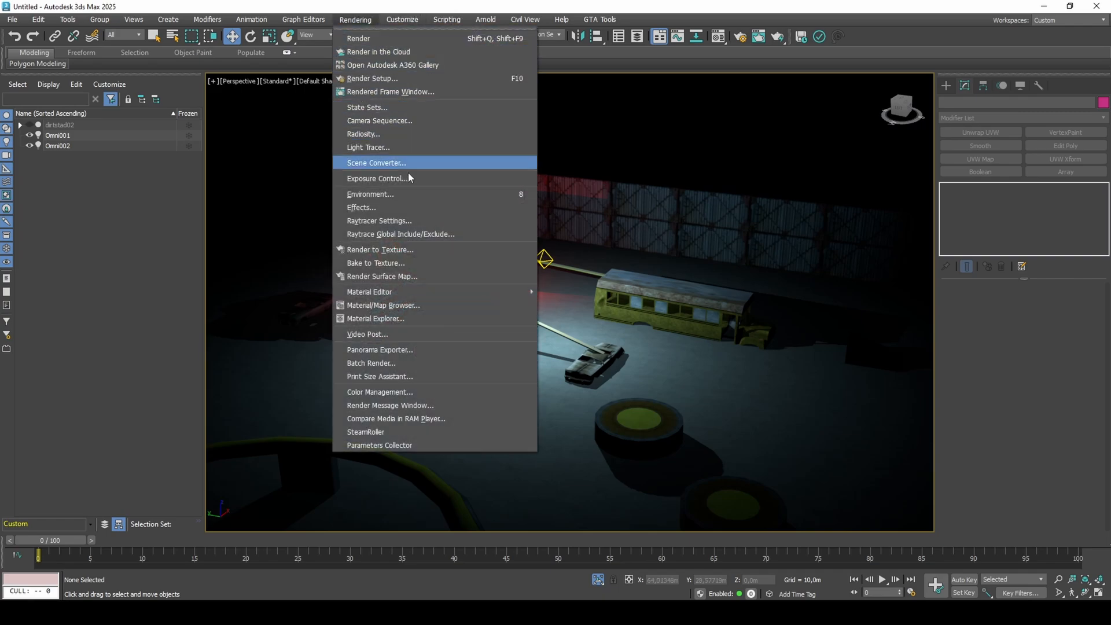
click(399, 250)
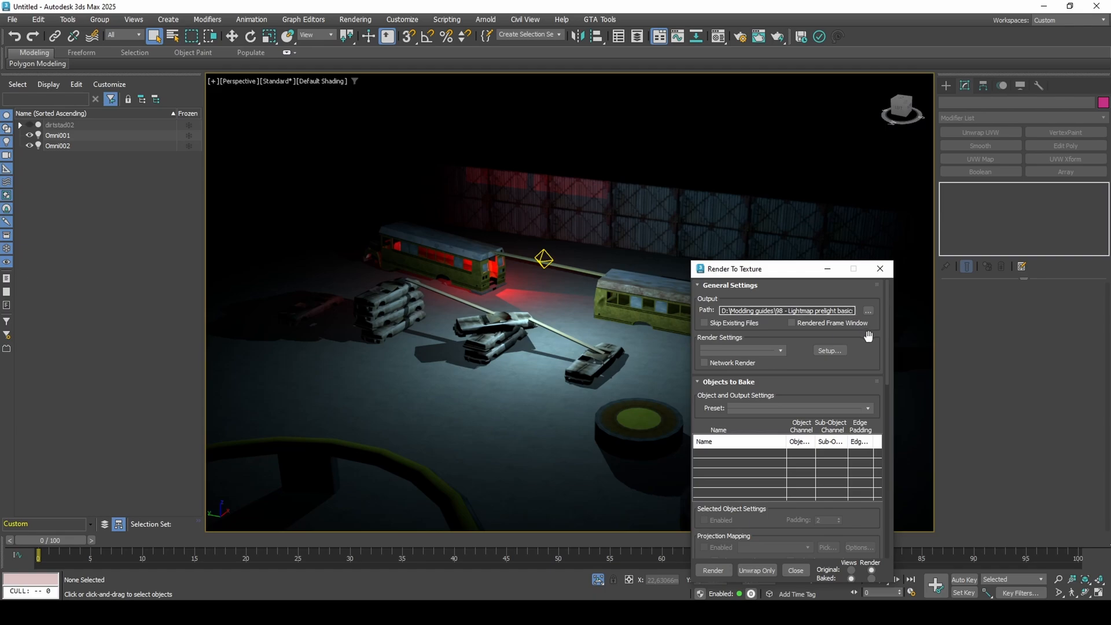
scroll(866, 335, down, 1)
click(886, 193)
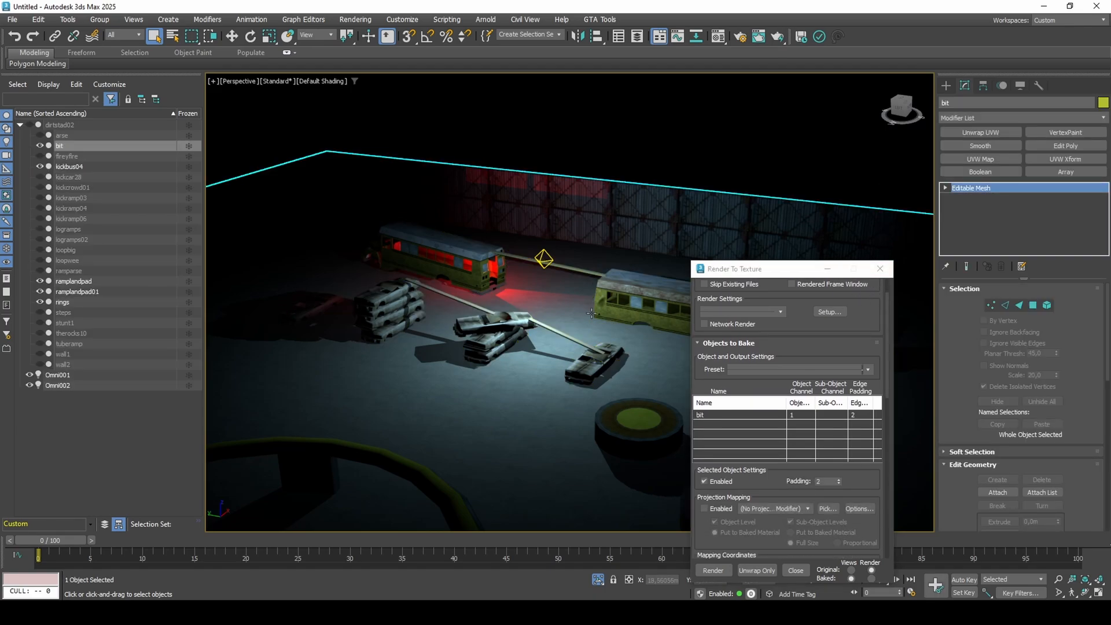
click(746, 174)
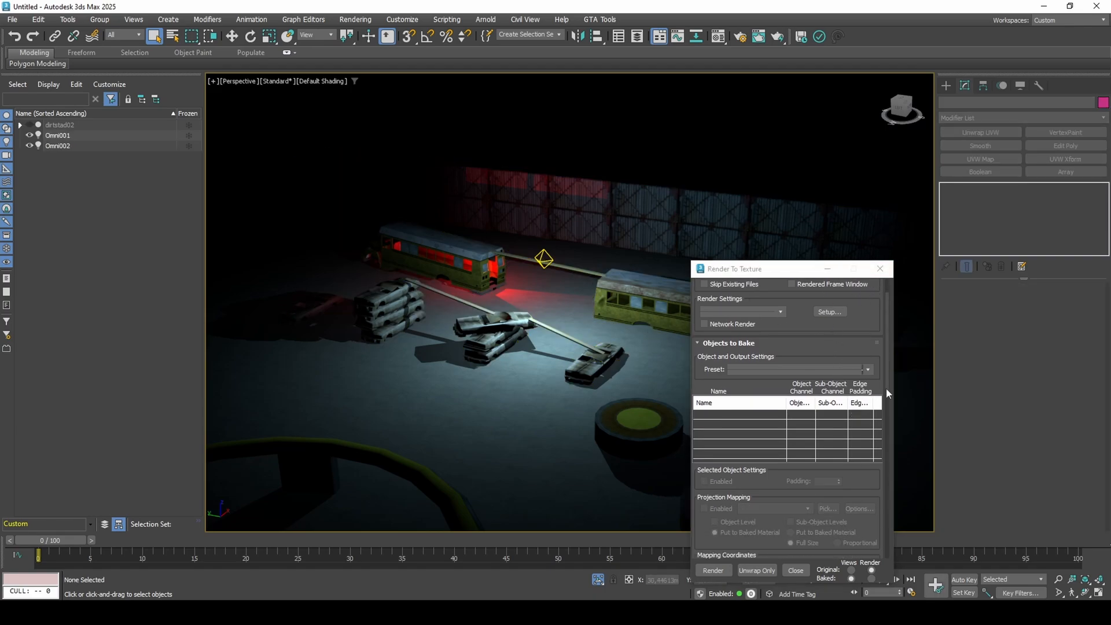
scroll(879, 350, down, 1)
scroll(879, 350, down, 2)
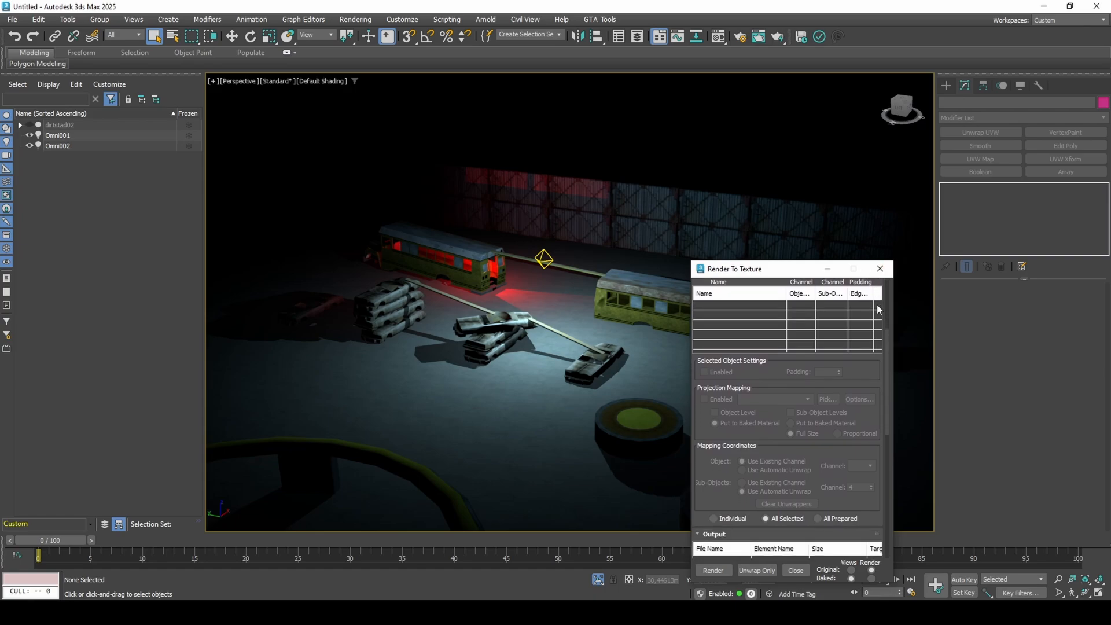
click(674, 212)
Step: Select the arena floor and walls, the bus-and-car ramps, both landing pads and the rings, saved as a selection set named "+"
click(647, 230)
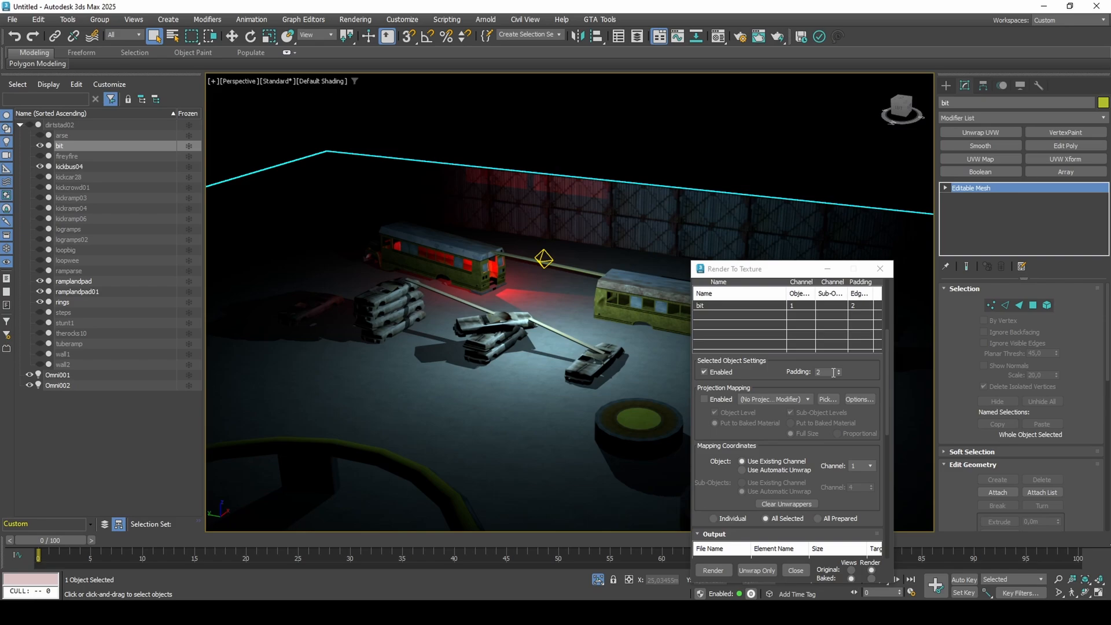
scroll(606, 324, down, 3)
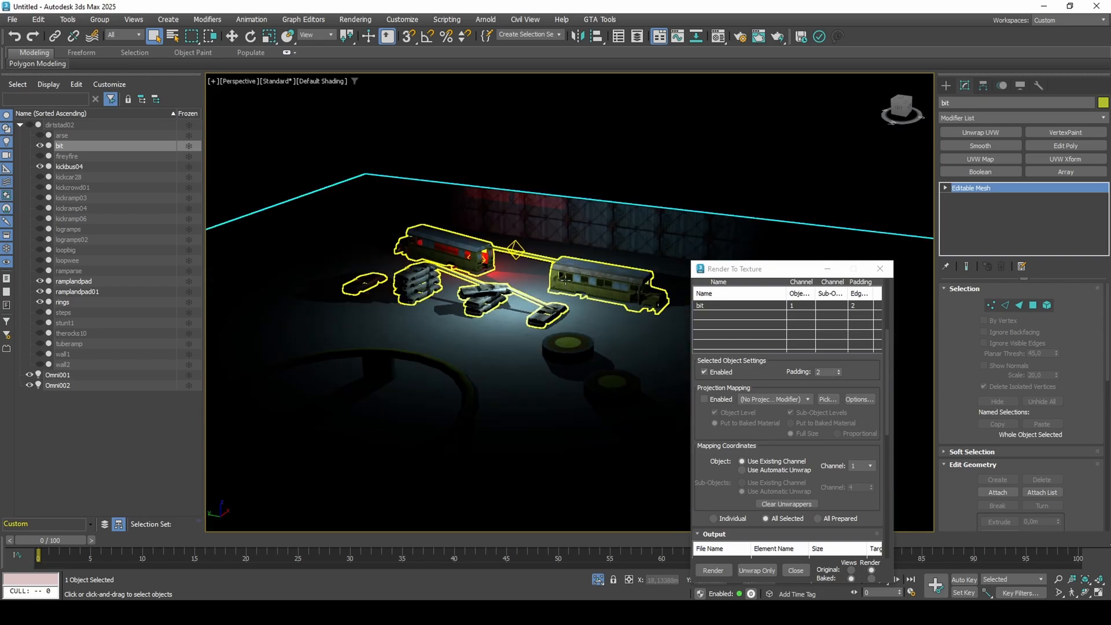
ctrl+click(547, 316)
ctrl+click(568, 347)
ctrl+click(610, 392)
ctrl+click(451, 374)
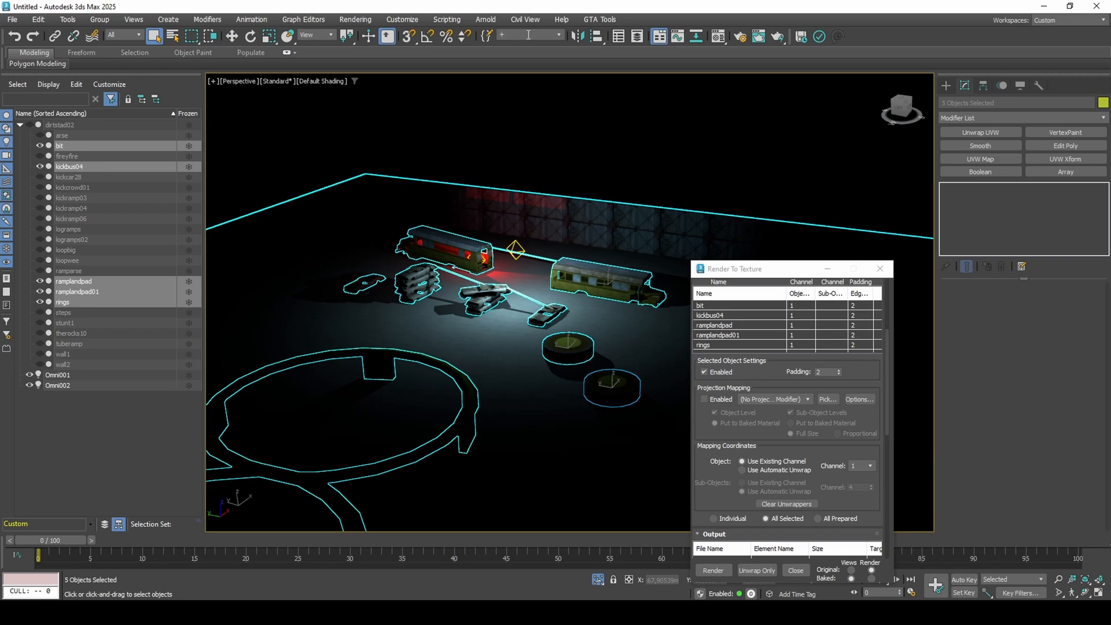
Step: Unwrap the five selected objects with SteamRoller on UV channel 2, with angle 45 and spacing 0.01, and close it
click(354, 19)
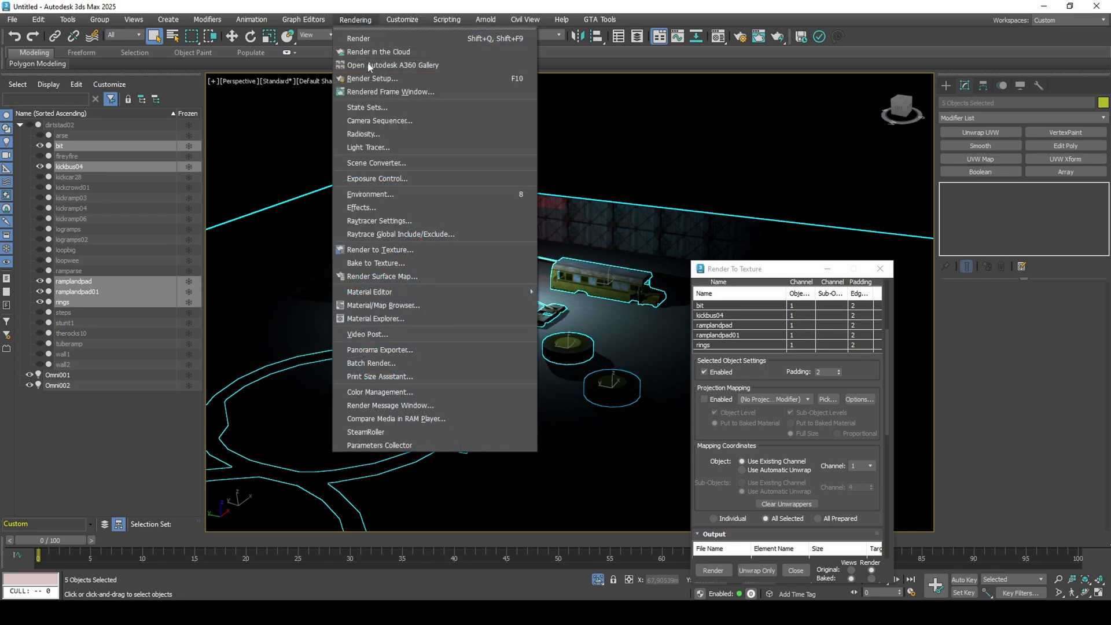
click(415, 433)
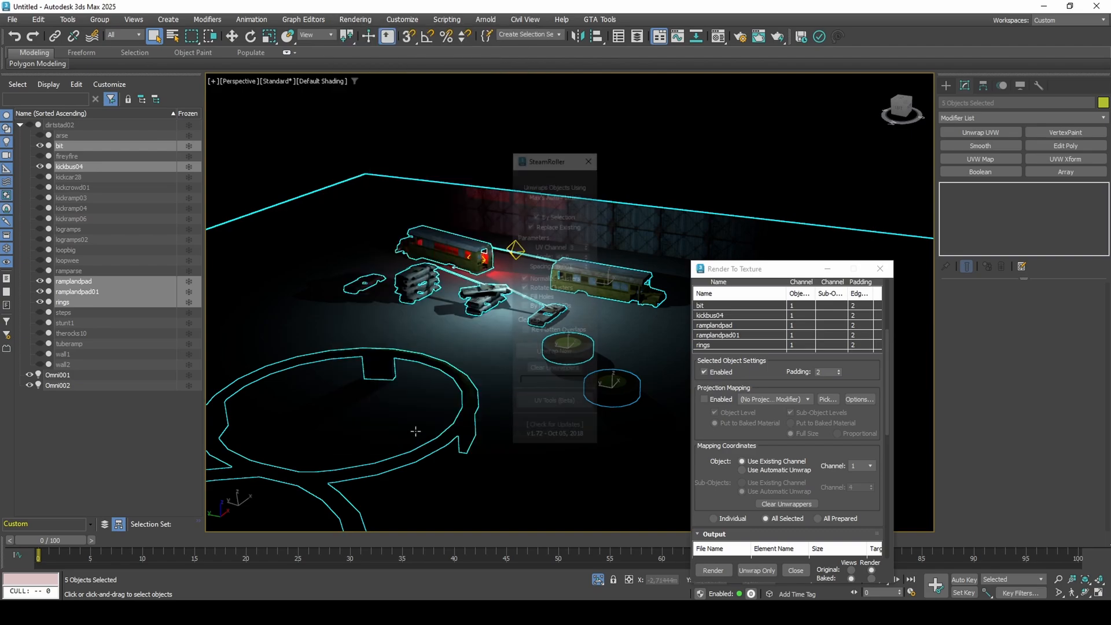
drag(535, 157, 876, 245)
click(705, 266)
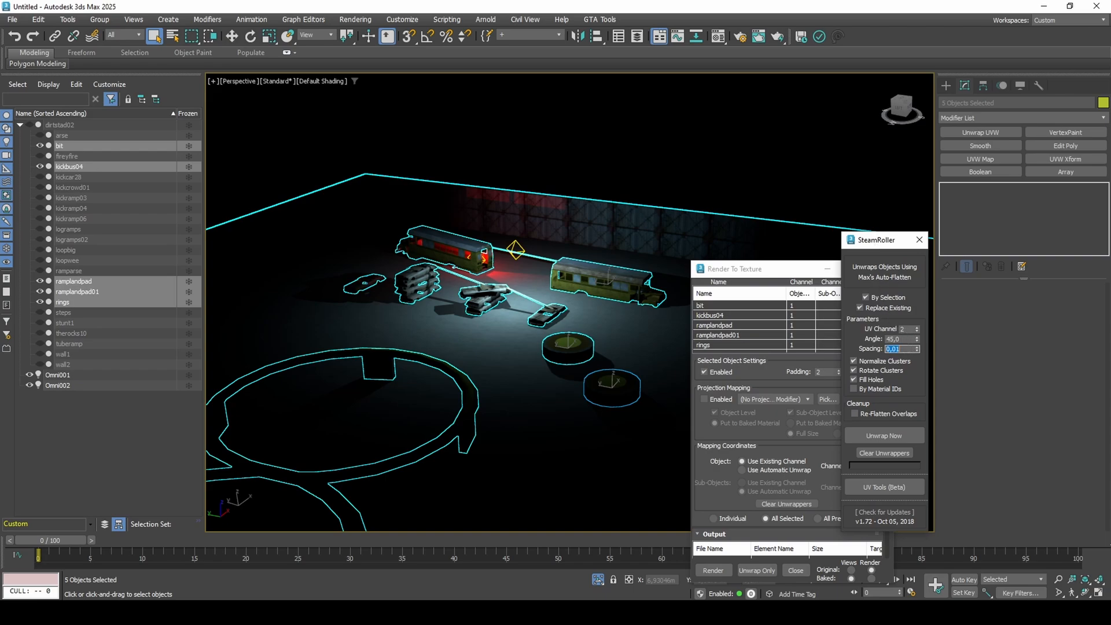
click(903, 436)
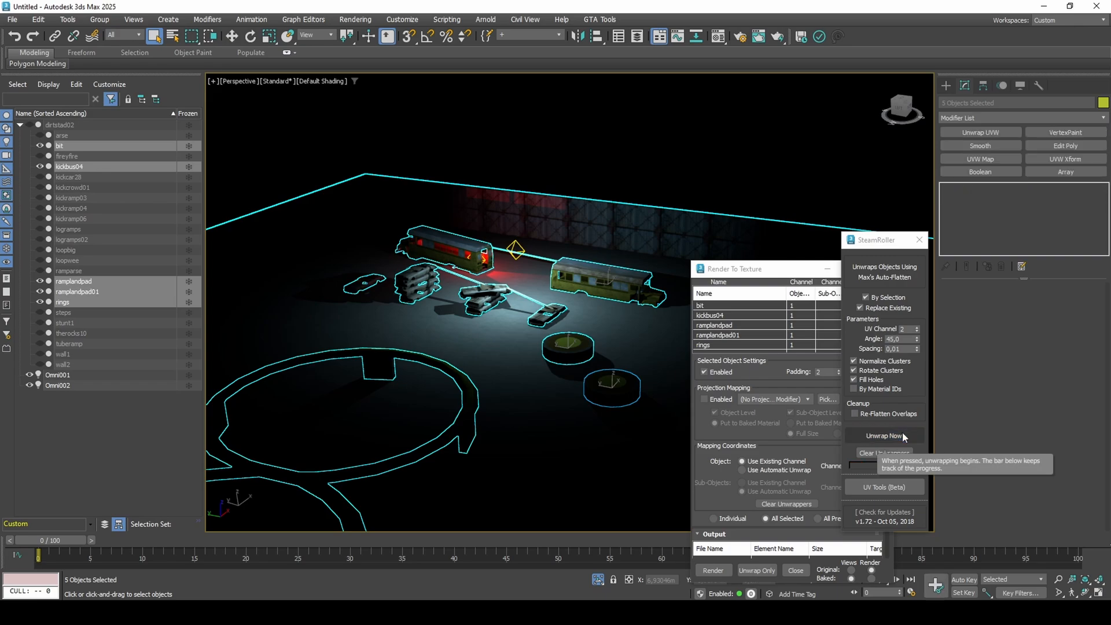
click(920, 240)
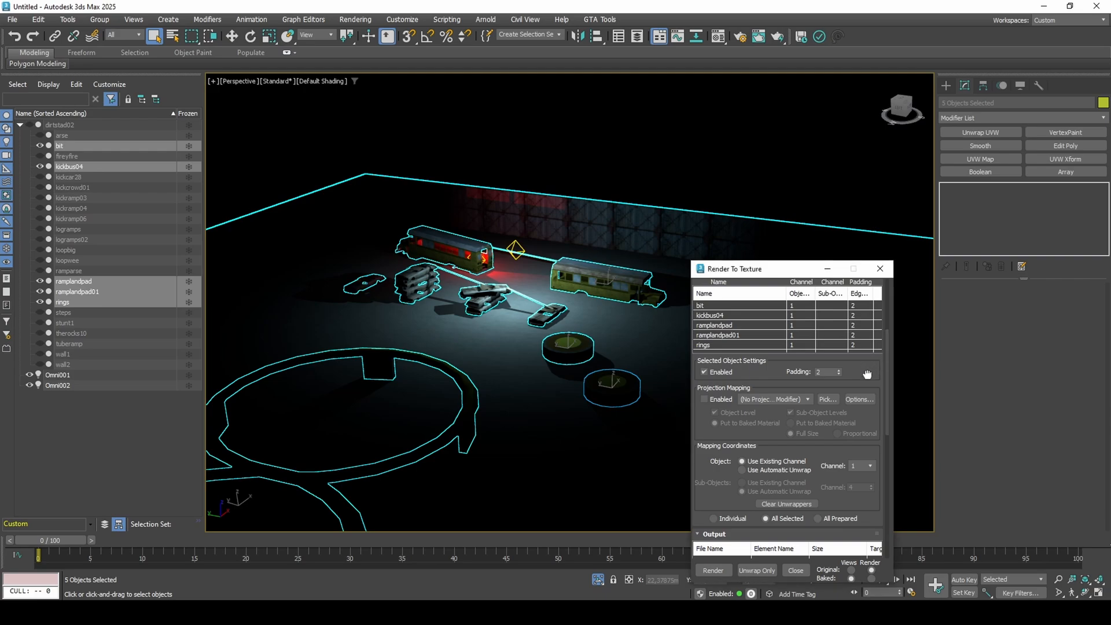
Step: Set the existing mapping channel for baking to 2 on all five objects, and recall them through the "+" selection set
scroll(870, 370, down, 2)
click(863, 431)
click(866, 449)
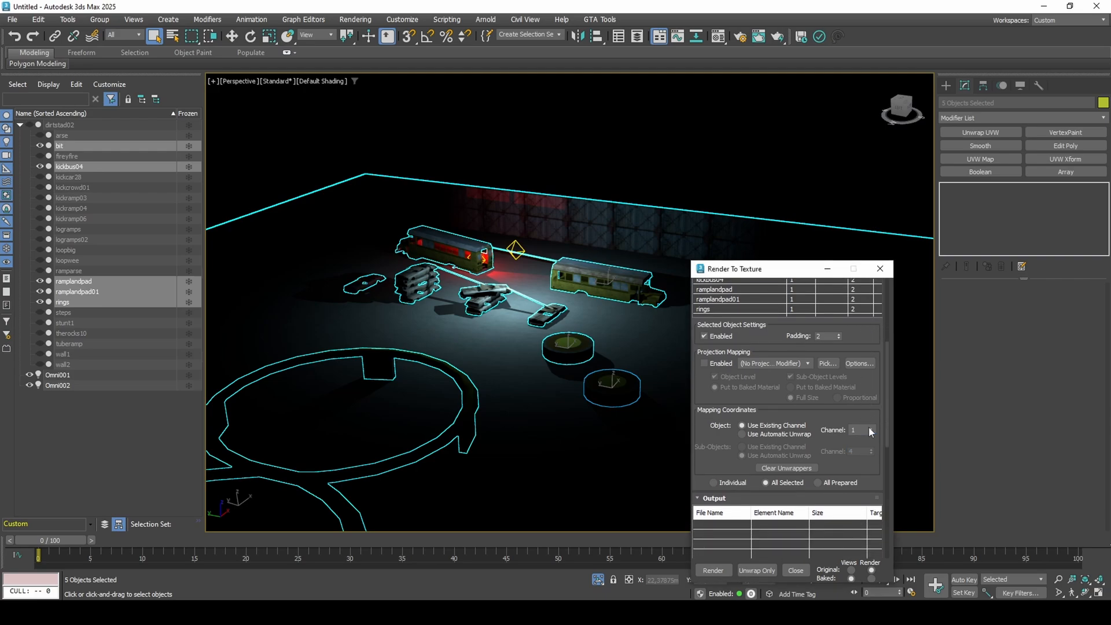
click(637, 171)
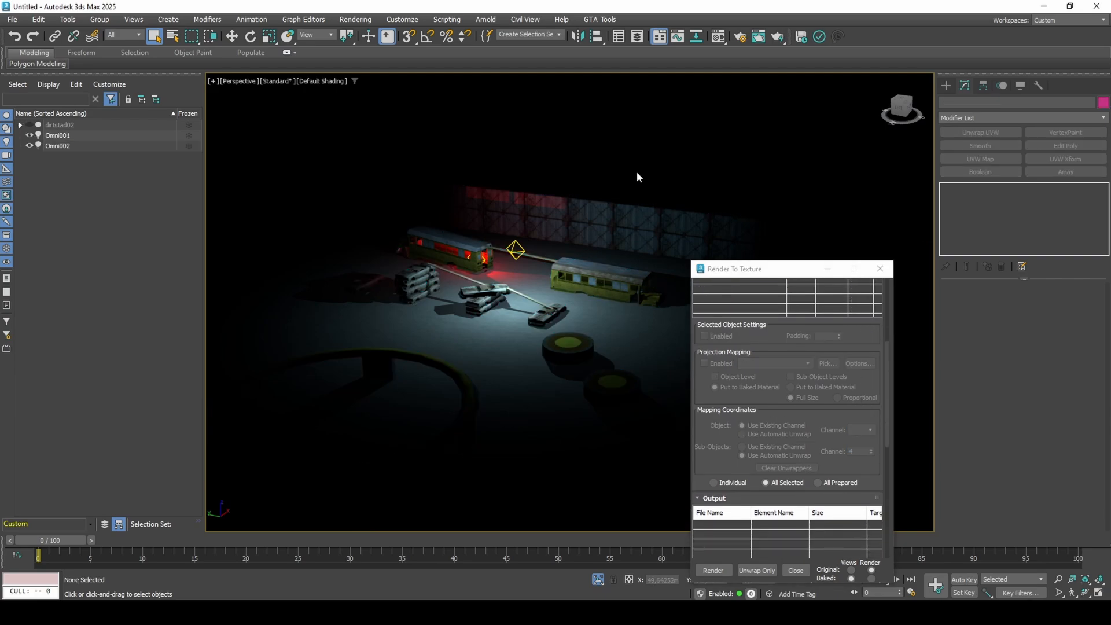
click(558, 36)
click(554, 44)
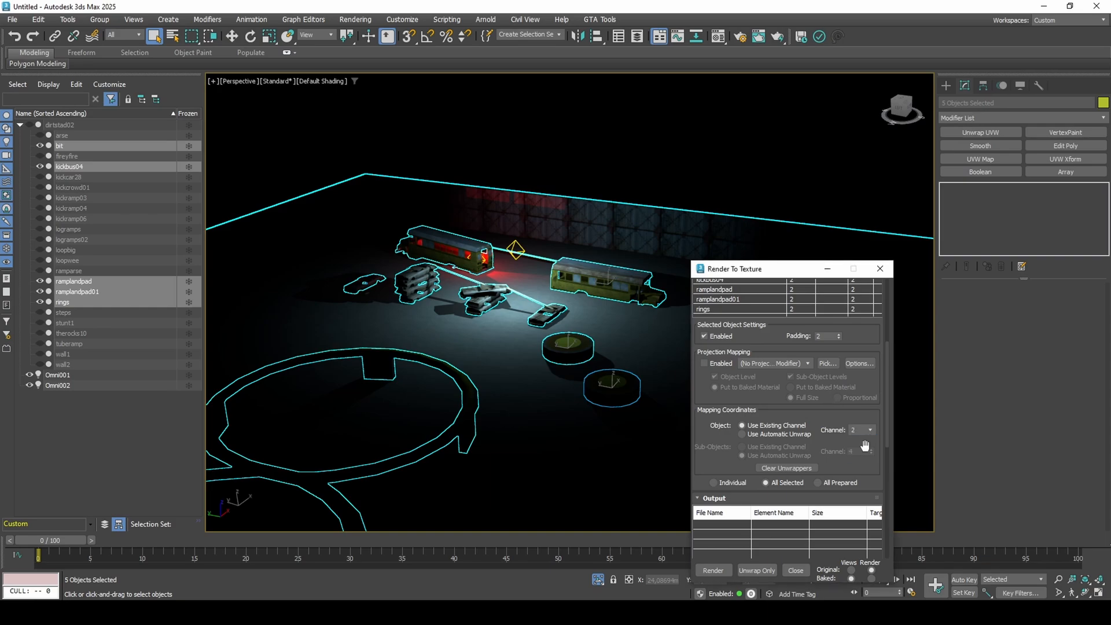
Step: Add a LightingMap output element to the arena floor-and-walls object alone
click(672, 353)
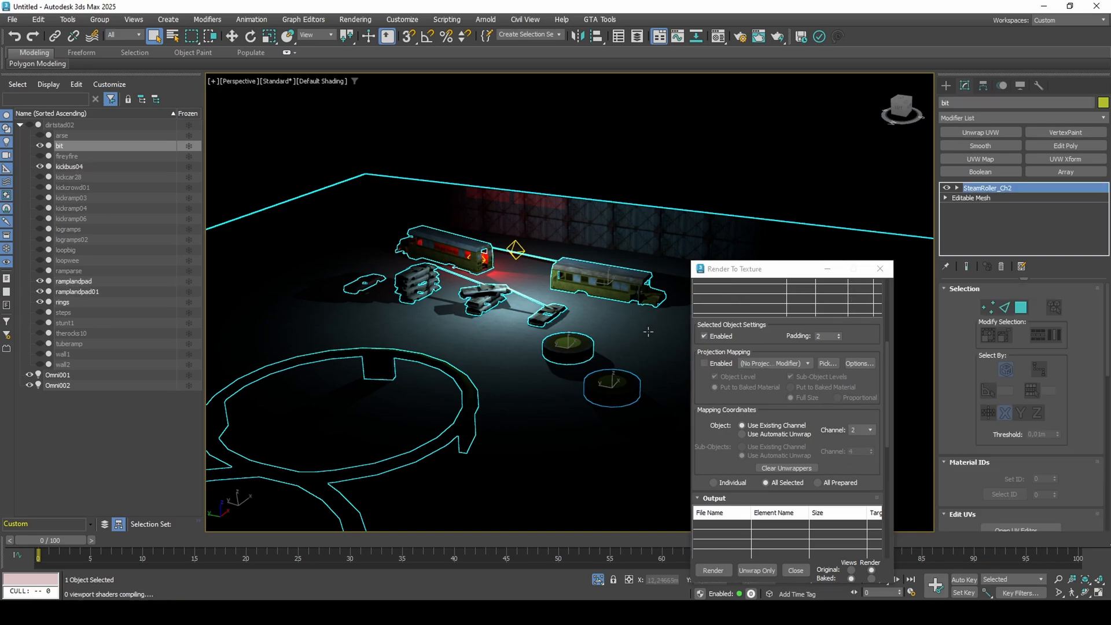
scroll(754, 298, down, 5)
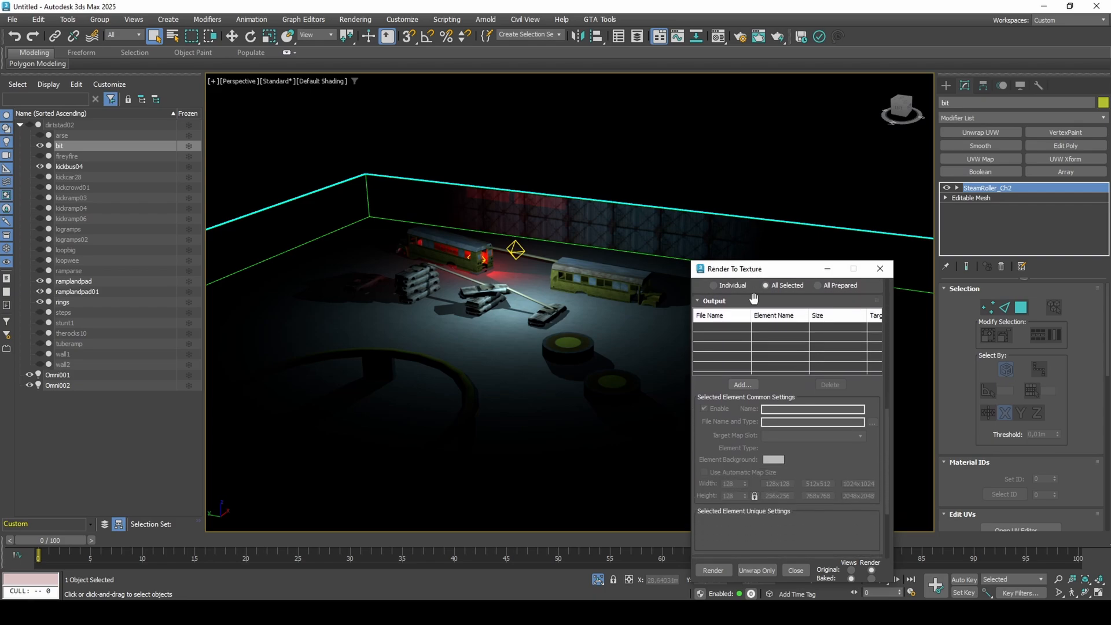
click(744, 385)
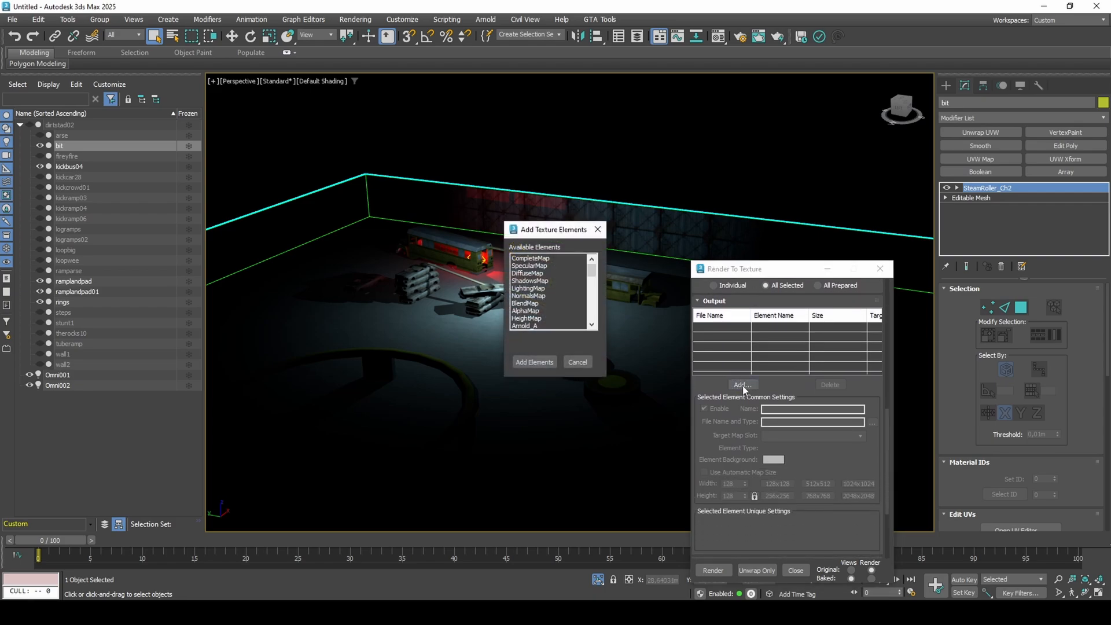
double_click(544, 290)
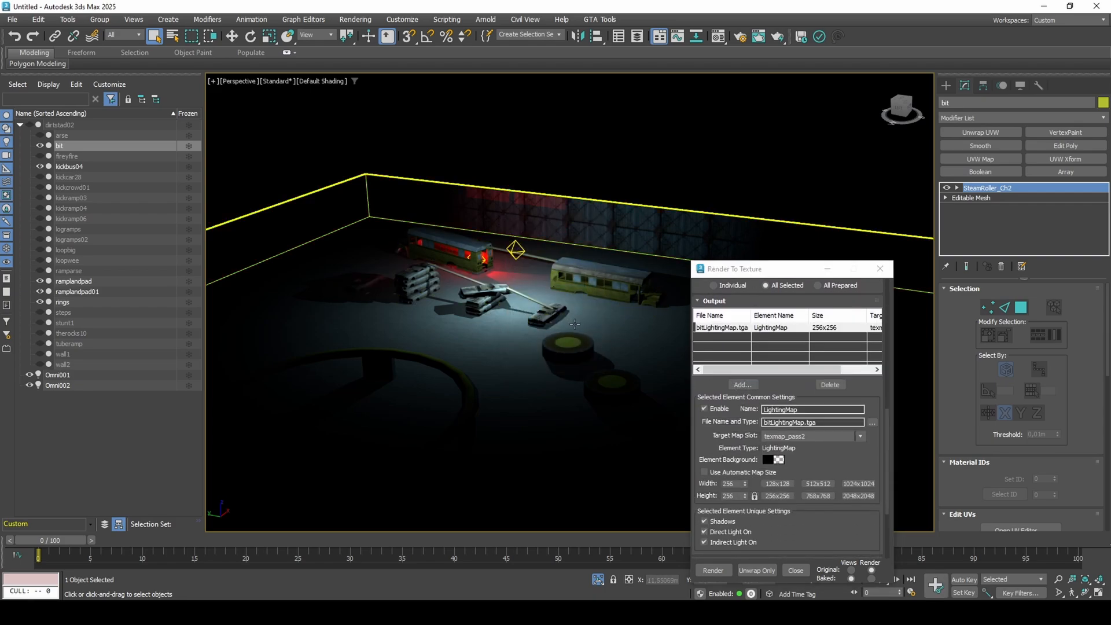
Step: Set the LightingMap element's output file type to DDS with DXT1 compression and generated mipmaps
click(872, 422)
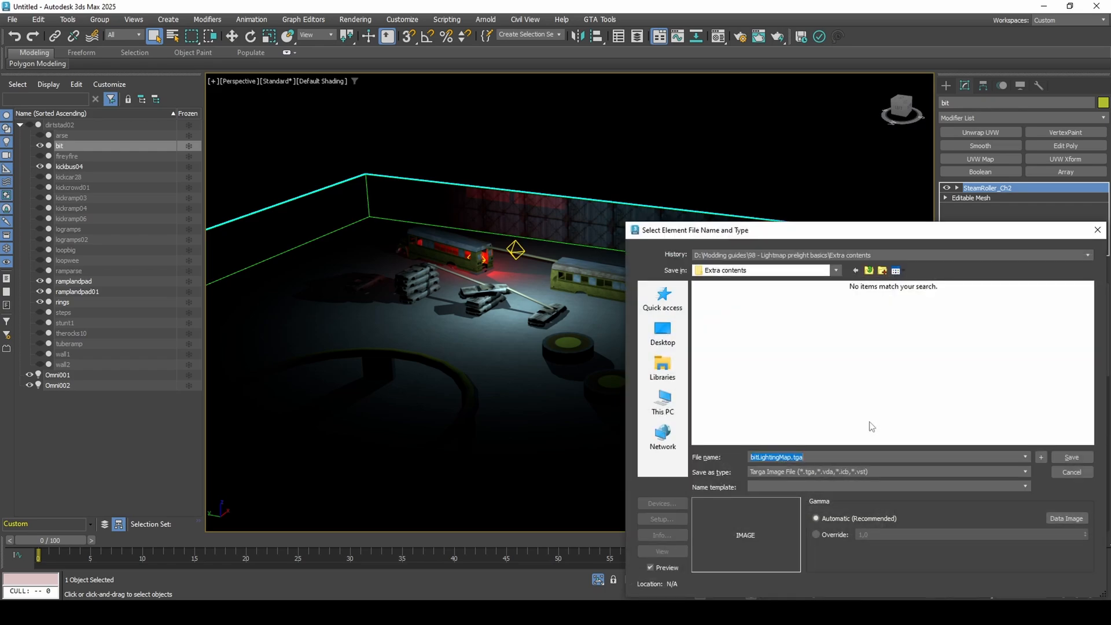
click(853, 472)
click(799, 588)
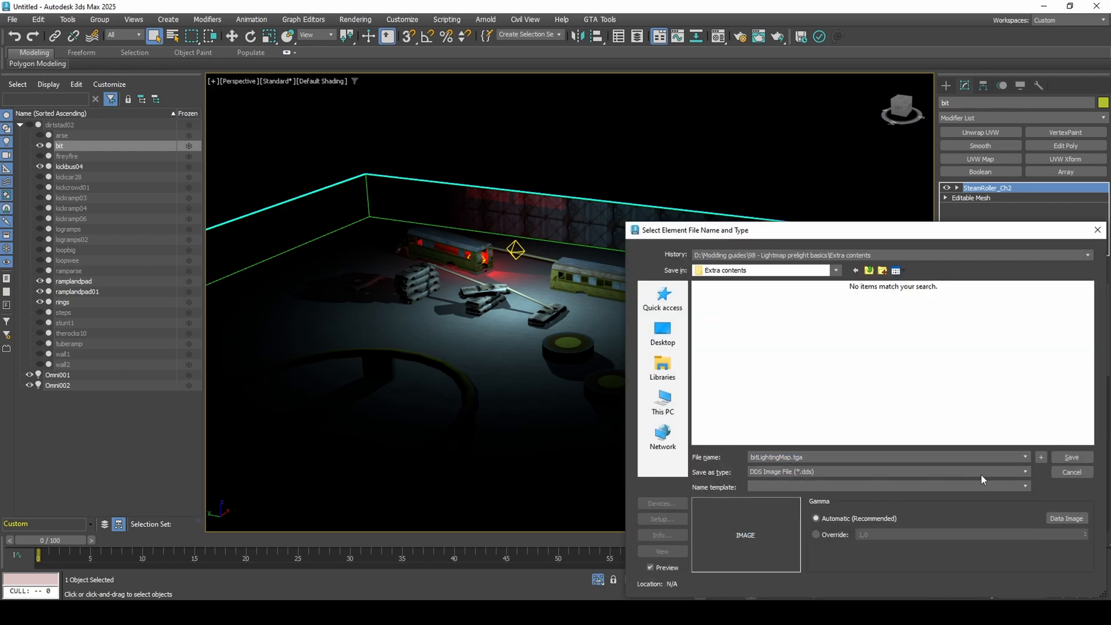
click(1052, 457)
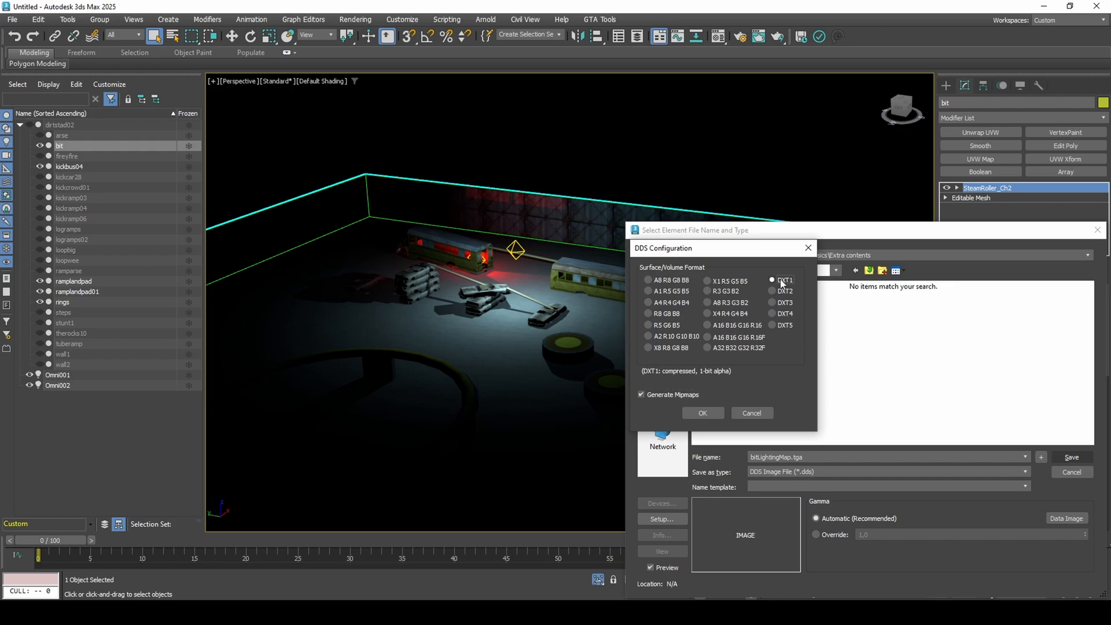
click(705, 413)
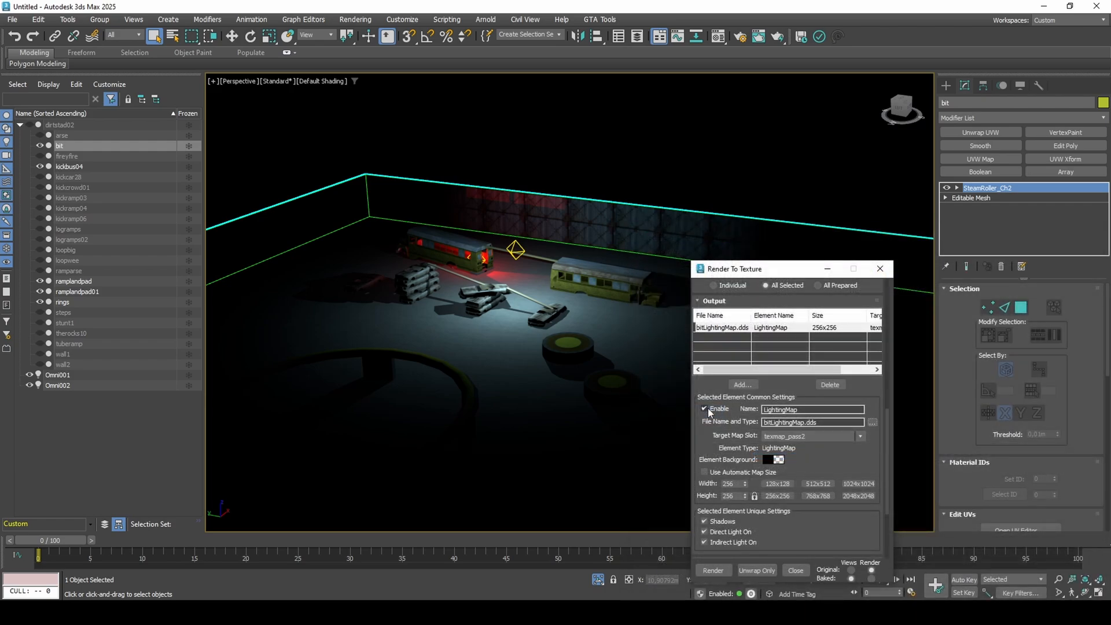
Step: Set the baked material to Output Into Source and the element's target map slot to texmap_pass2
drag(707, 408, 737, 274)
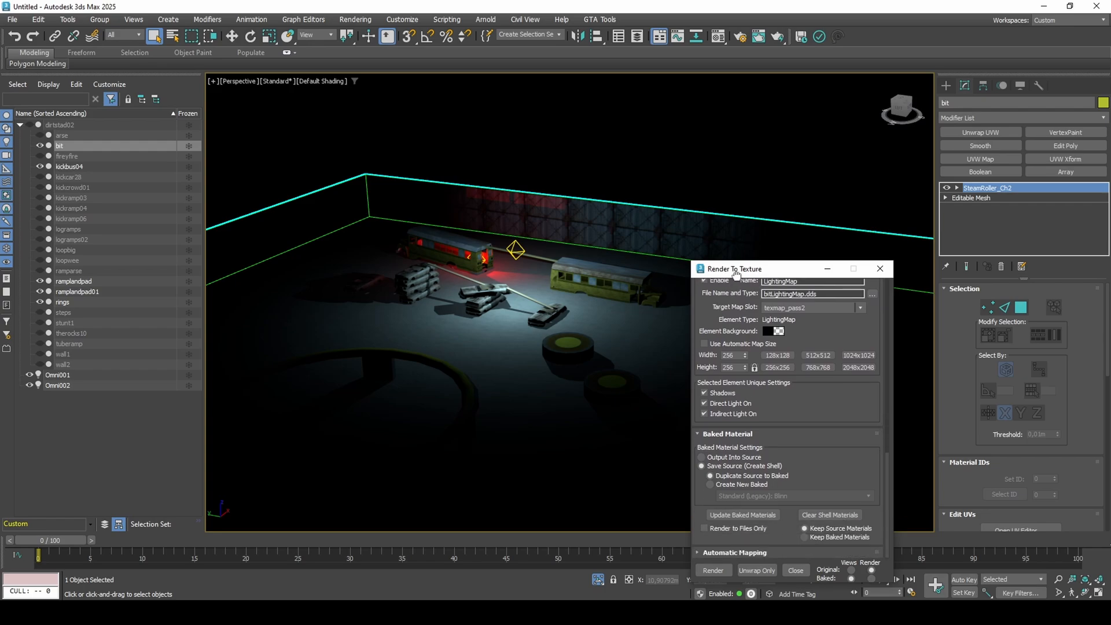
click(702, 457)
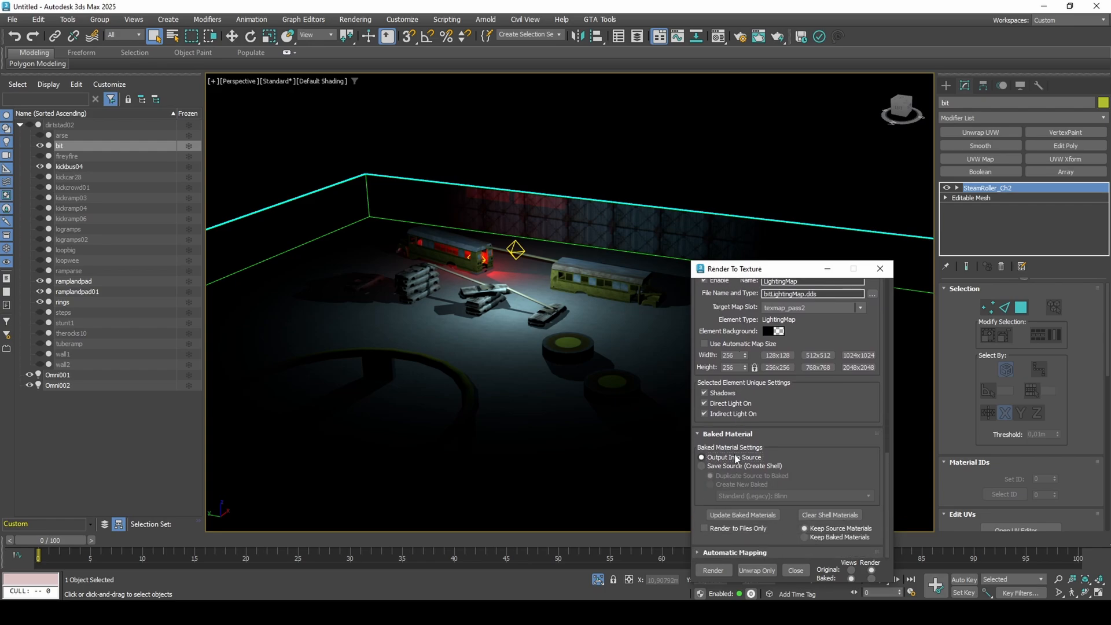
click(827, 306)
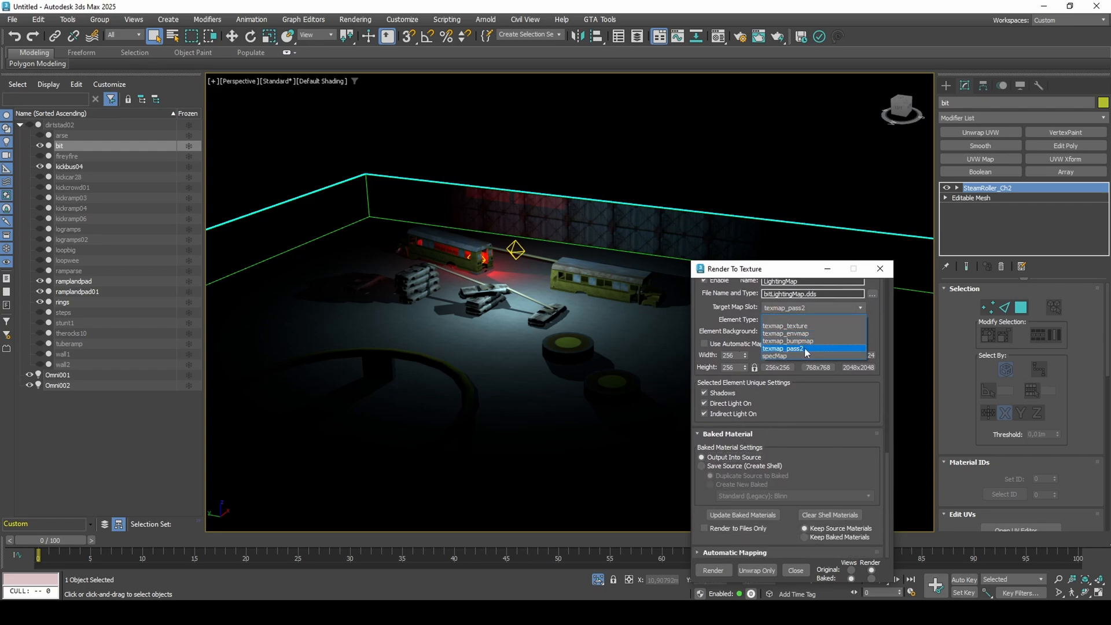
click(805, 349)
Step: Delete the arena object's LightingMap output element and reselect all five objects with the "+" selection set
scroll(822, 469, up, 5)
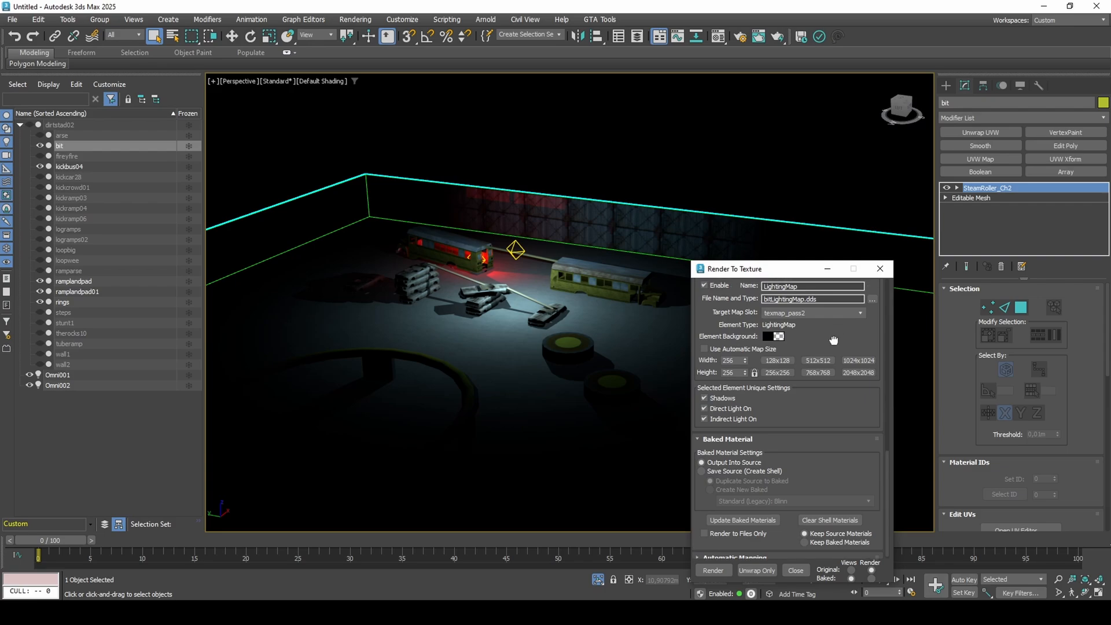
click(830, 419)
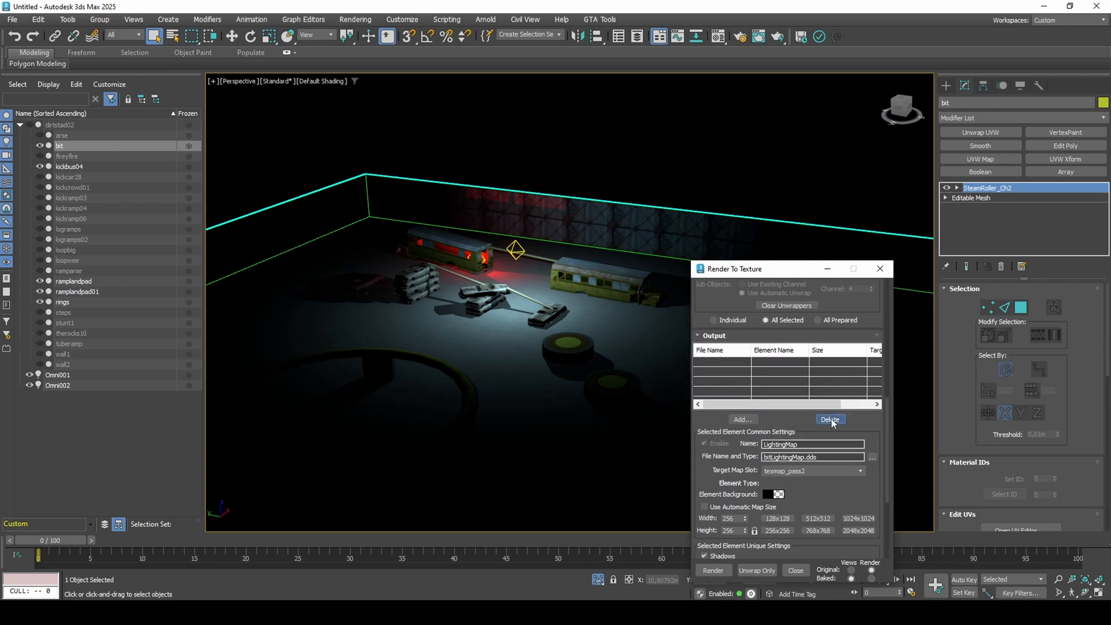
click(559, 35)
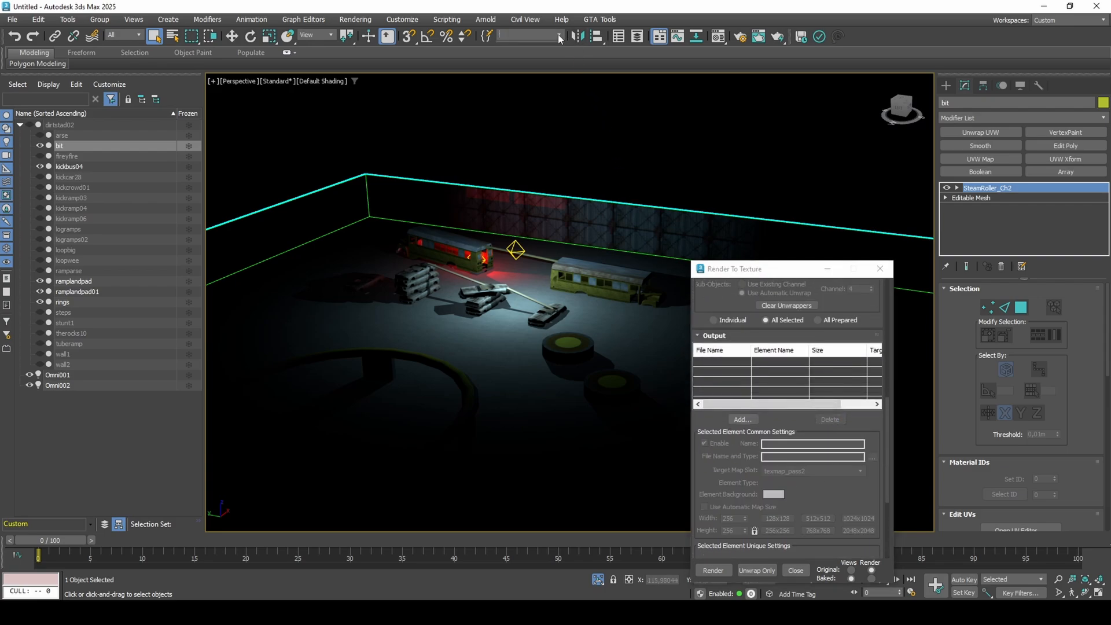
click(548, 43)
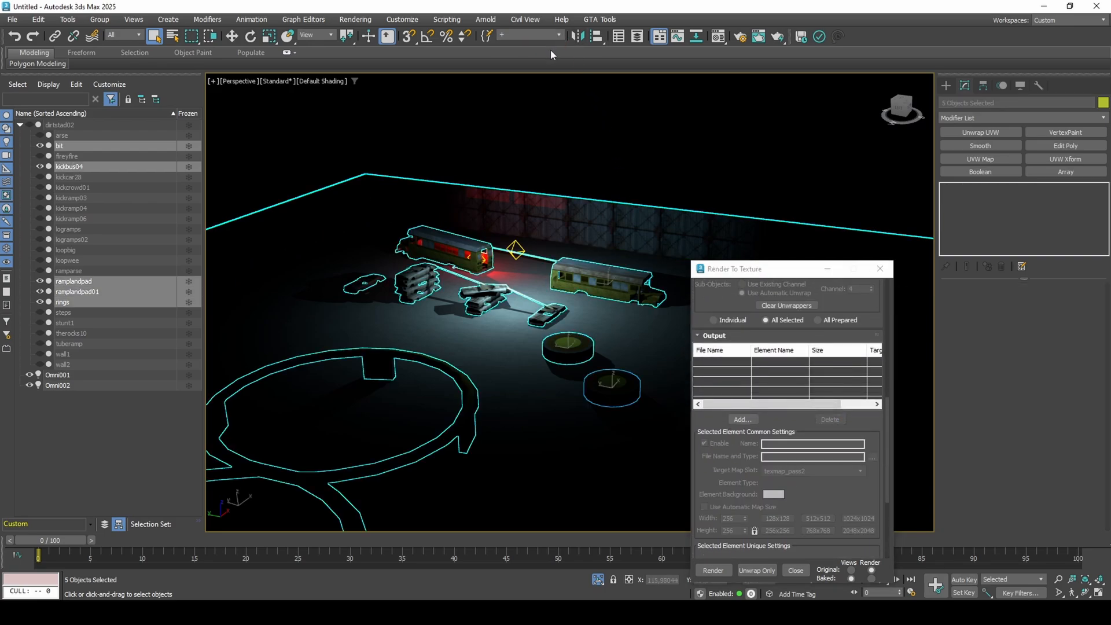
Step: Add a LightingMap output element to all five selected objects and set its map size to 512x512
click(743, 419)
double_click(529, 288)
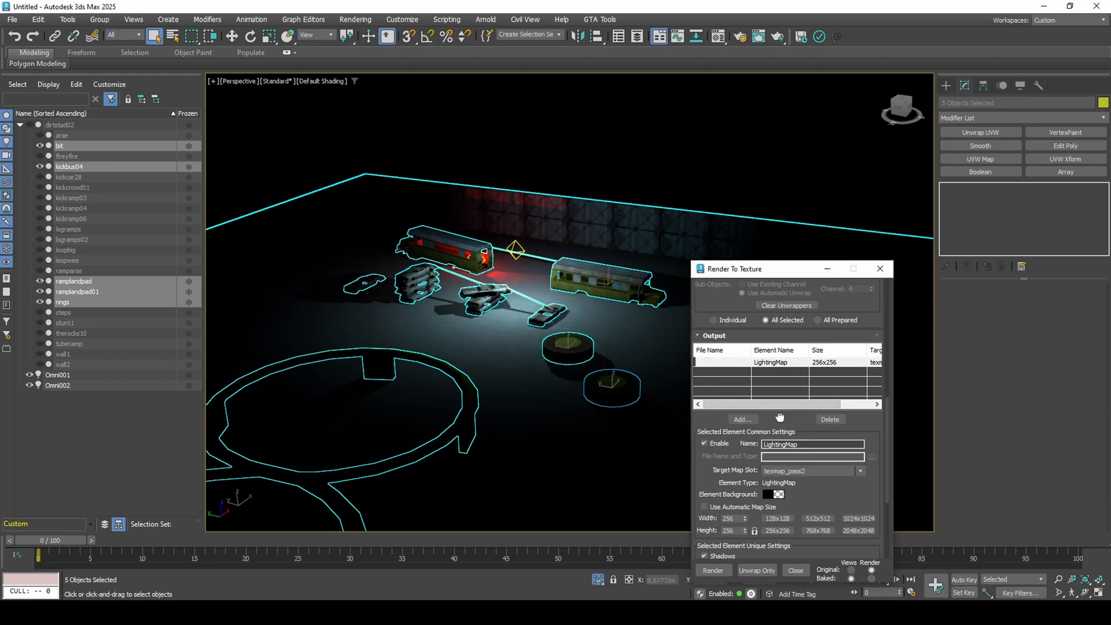
drag(784, 416, 787, 271)
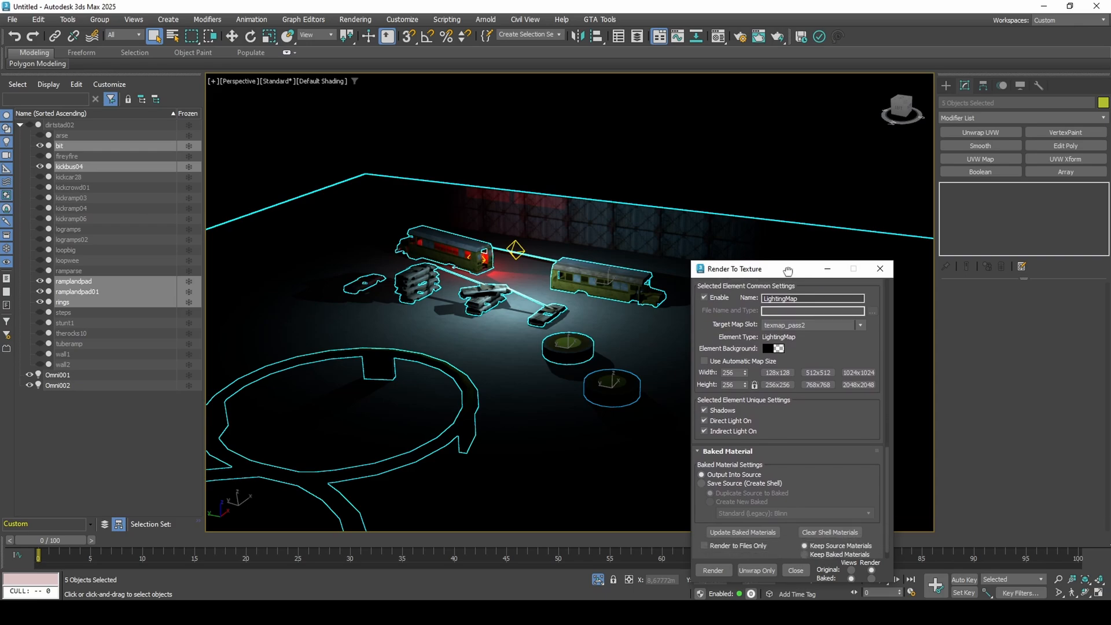
scroll(815, 351, up, 3)
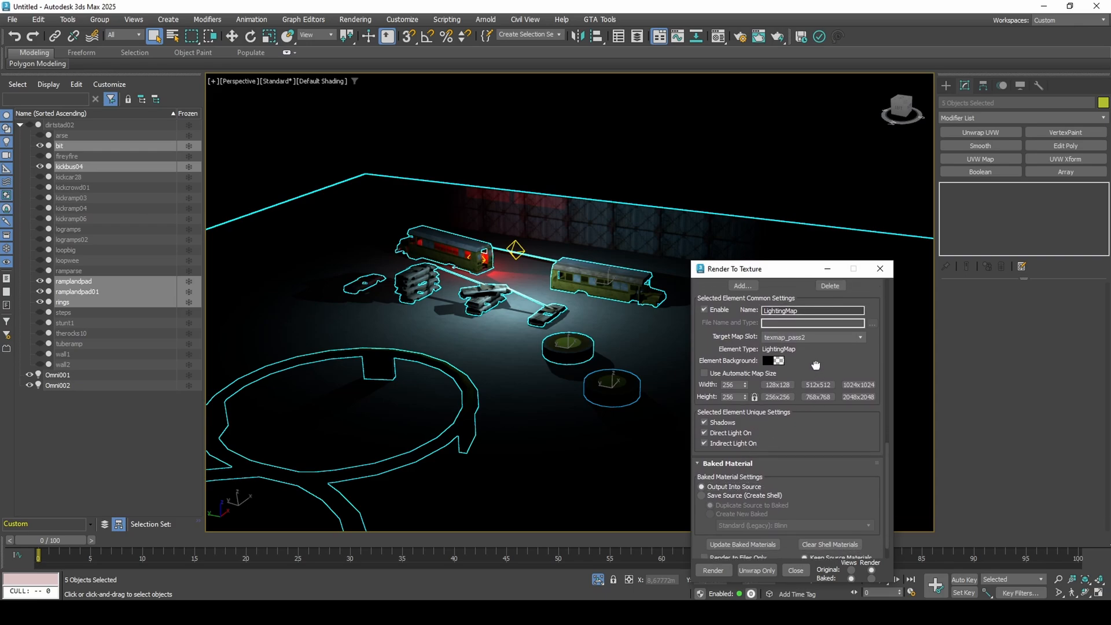
click(813, 367)
click(805, 405)
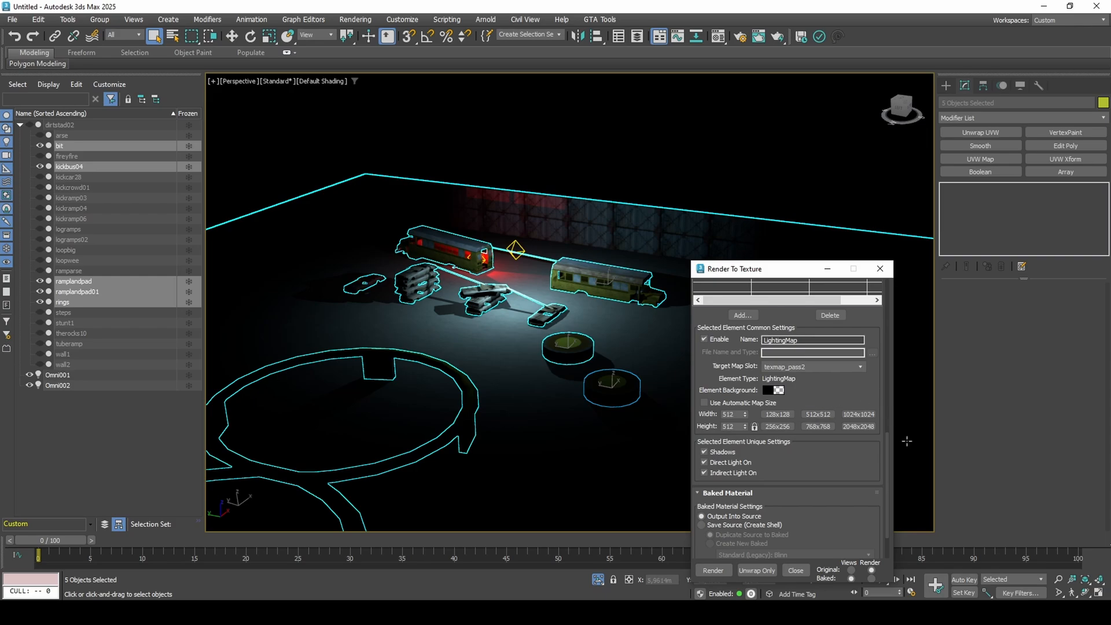
Step: Bake the lightmaps for the five selected objects despite the missing map files, and close the rendered image window
drag(887, 459, 884, 279)
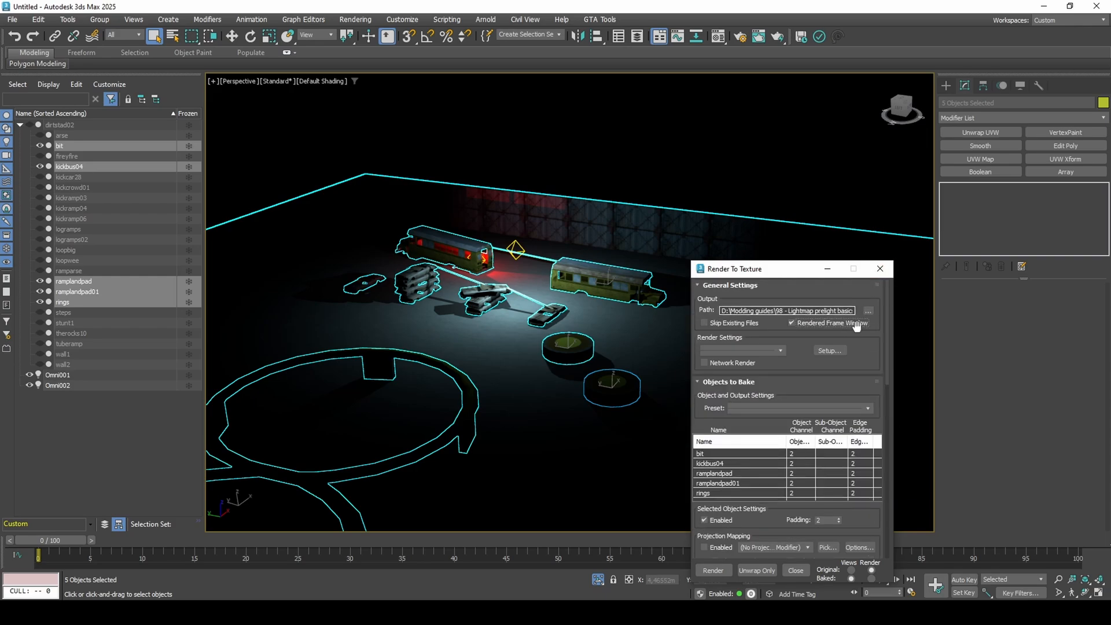
drag(888, 325, 873, 512)
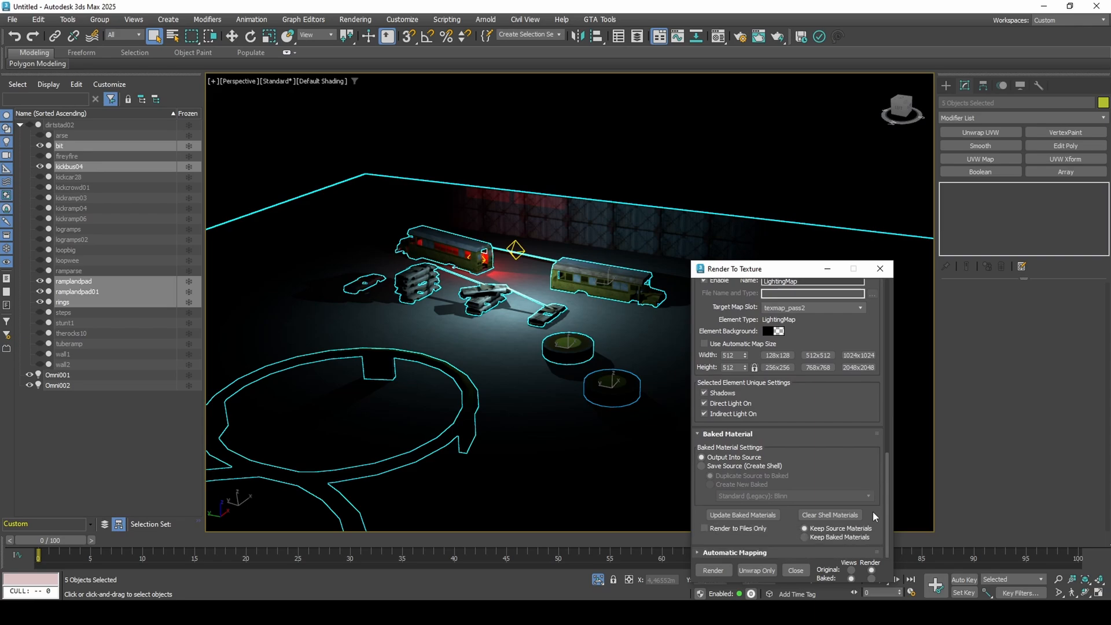
click(715, 572)
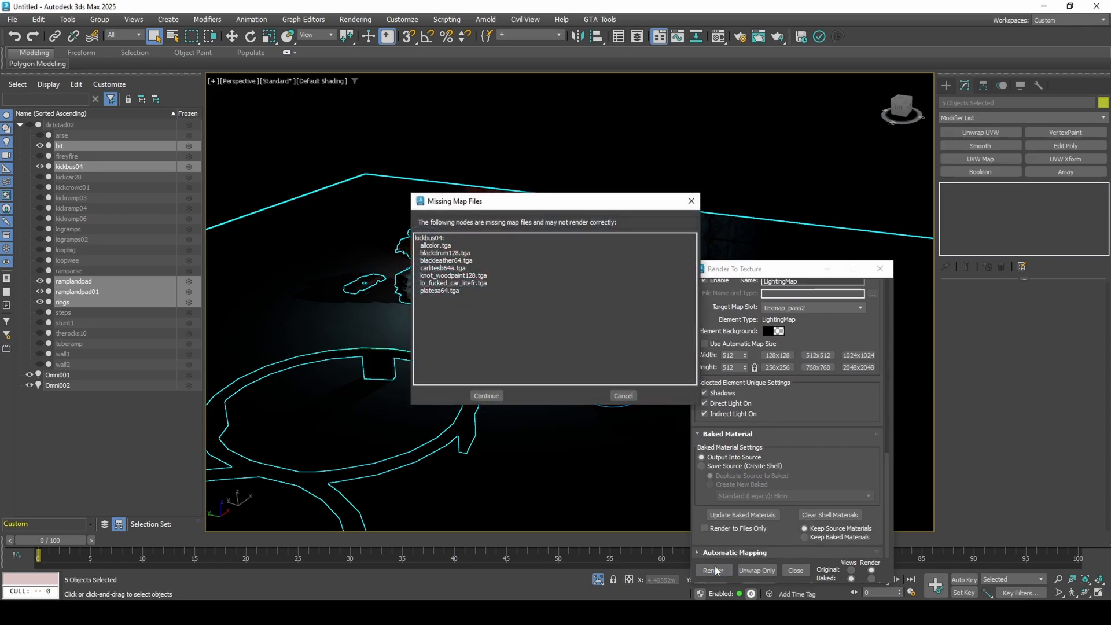
click(487, 396)
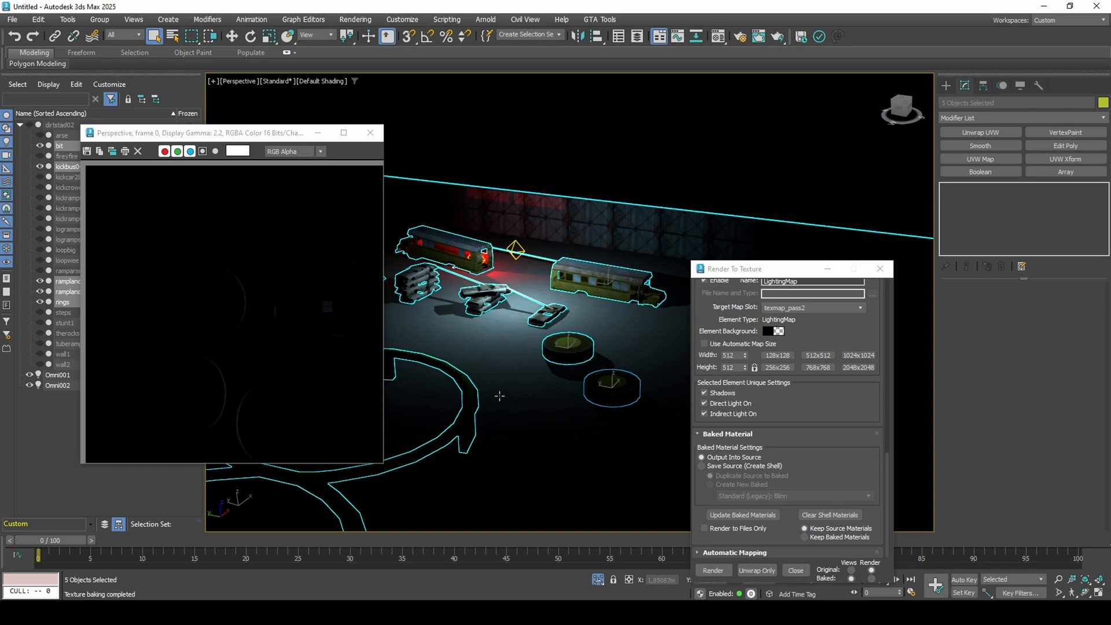
click(370, 132)
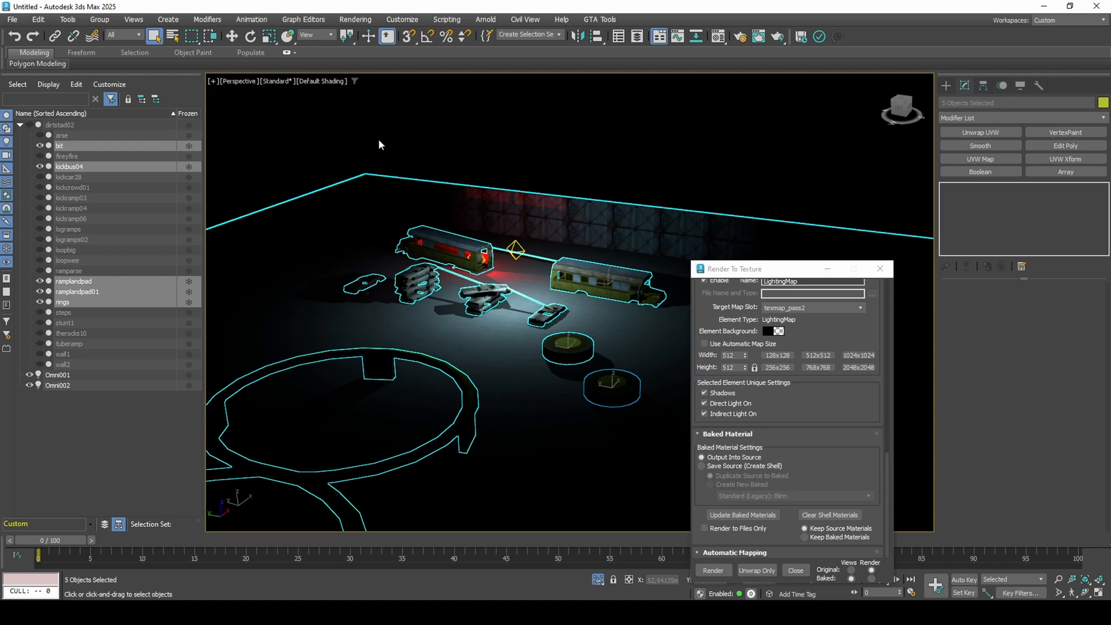
Step: Open the Parameters Collector, minimize the Render To Texture dialog and move the collector clear of the lit objects
click(366, 19)
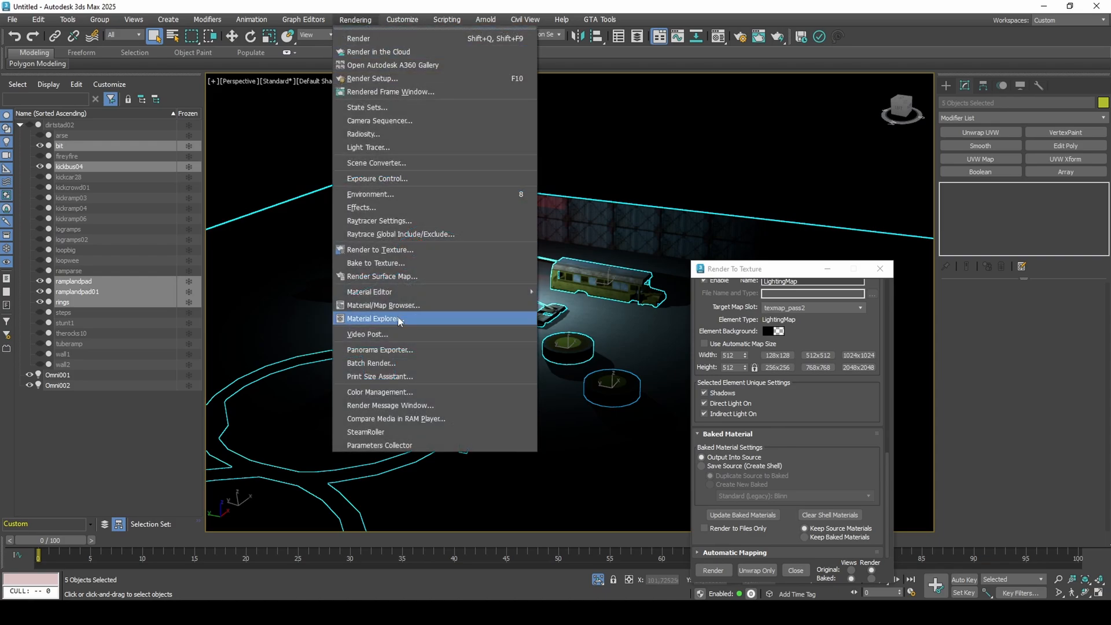
click(397, 451)
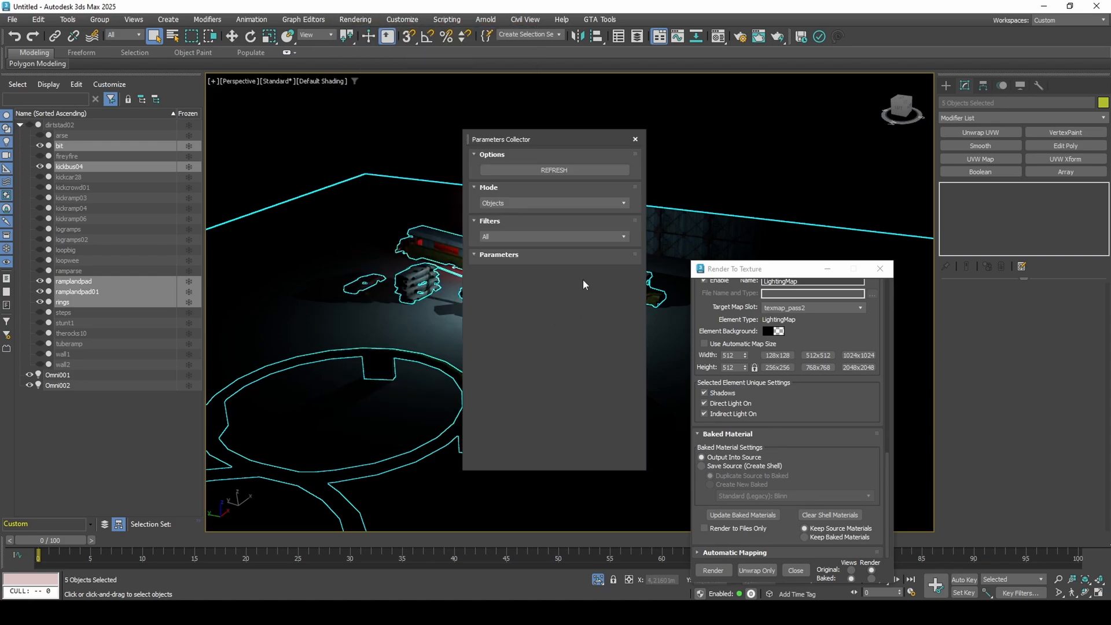
click(828, 269)
drag(534, 139, 742, 155)
middle_drag(602, 253, 588, 255)
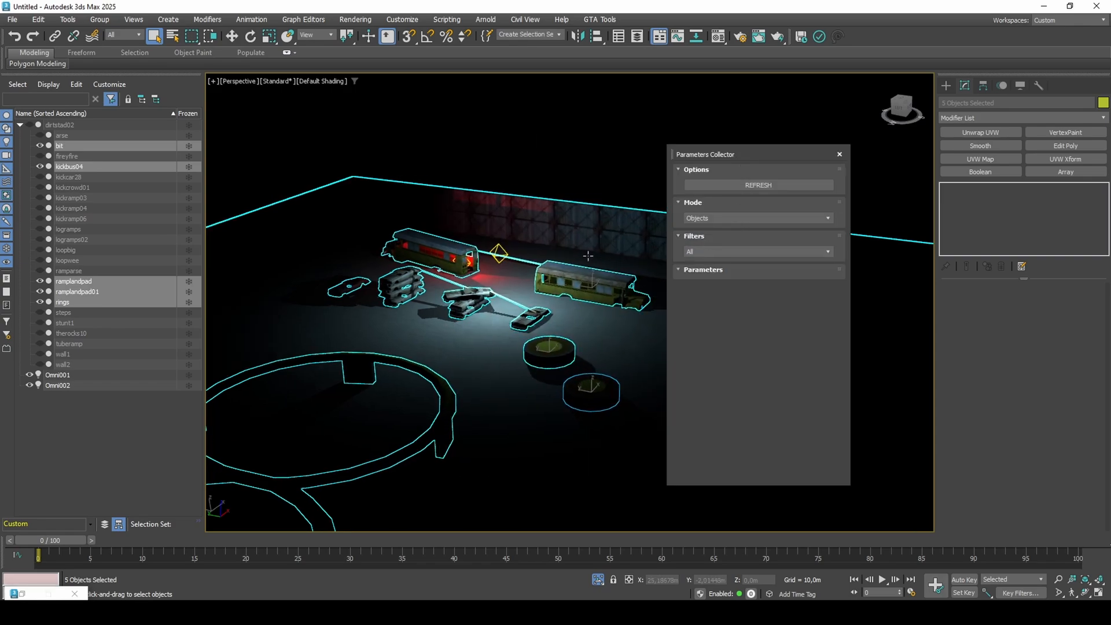
Step: Switch the Material Editor to Slate mode and load all scene materials into its view
key(m)
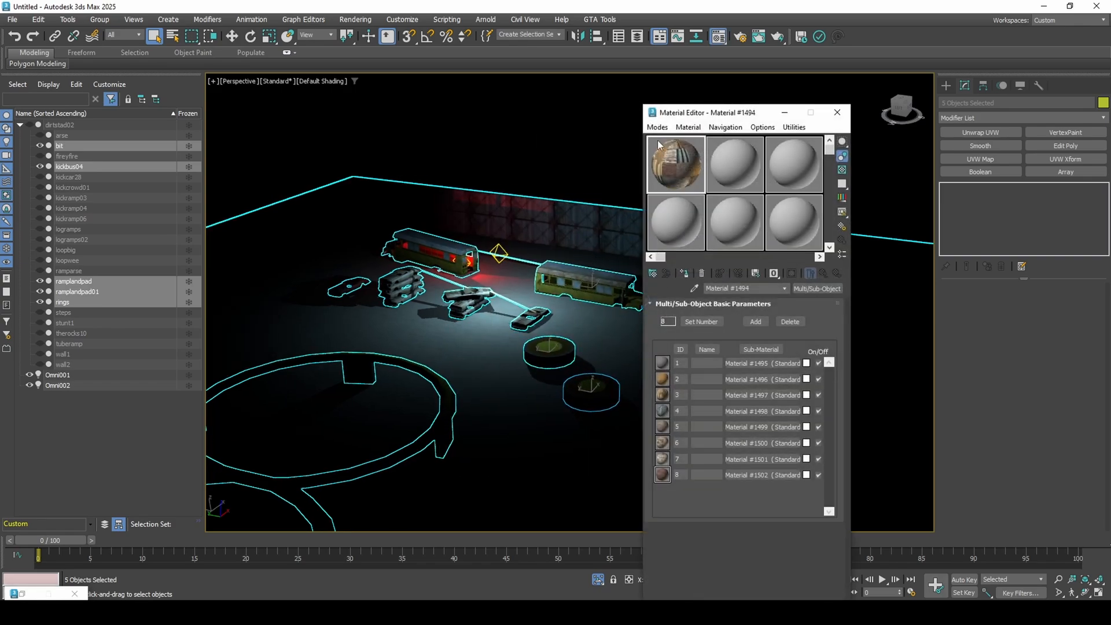
click(657, 127)
click(664, 154)
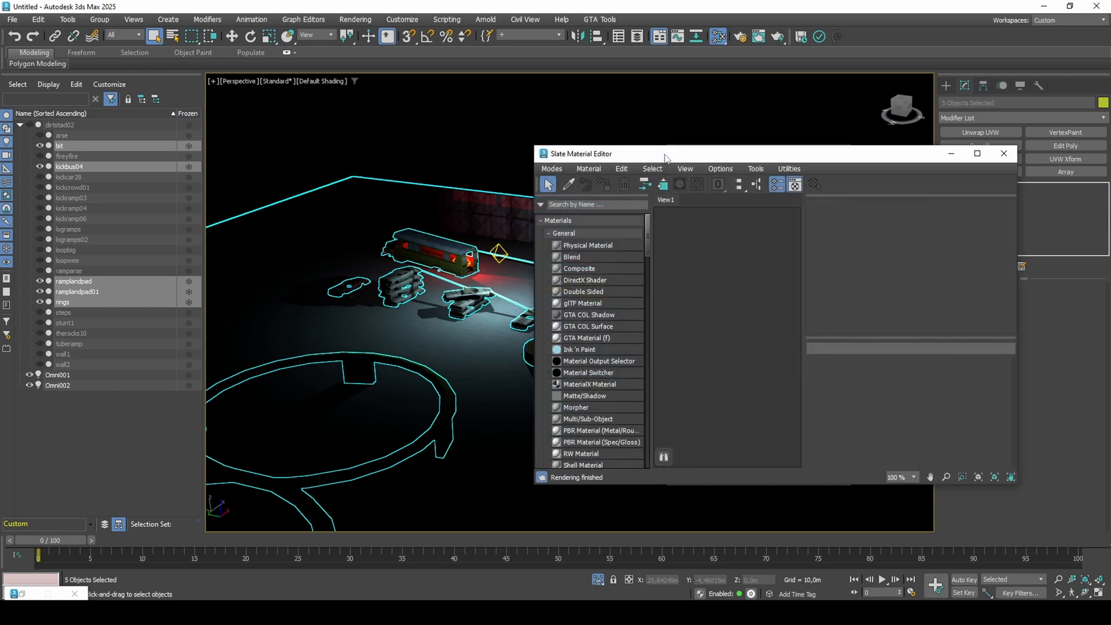
click(603, 167)
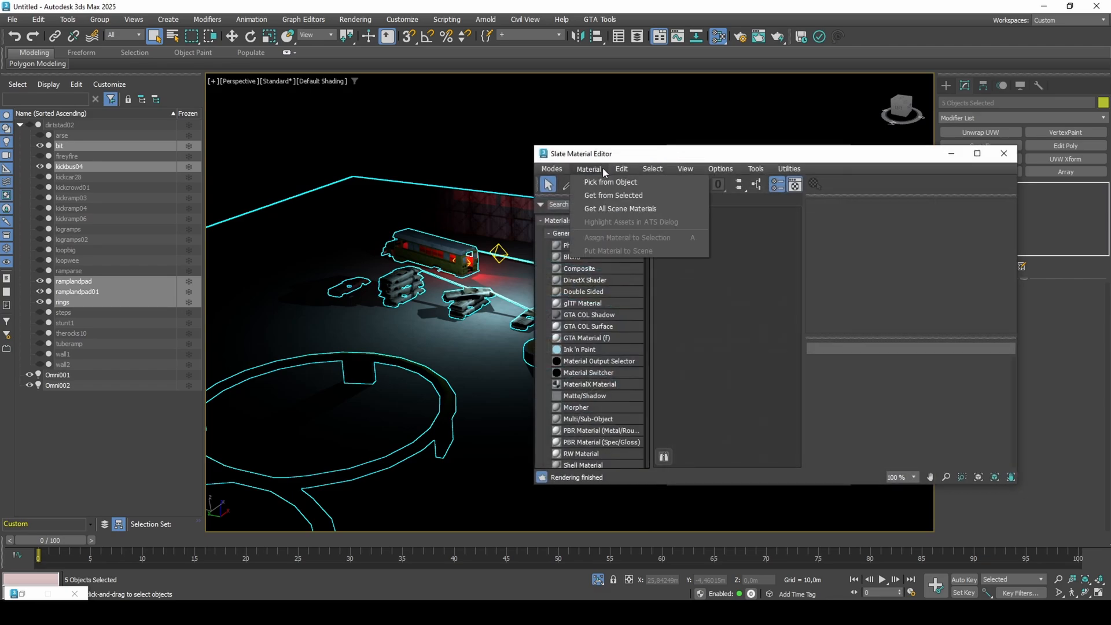
click(606, 209)
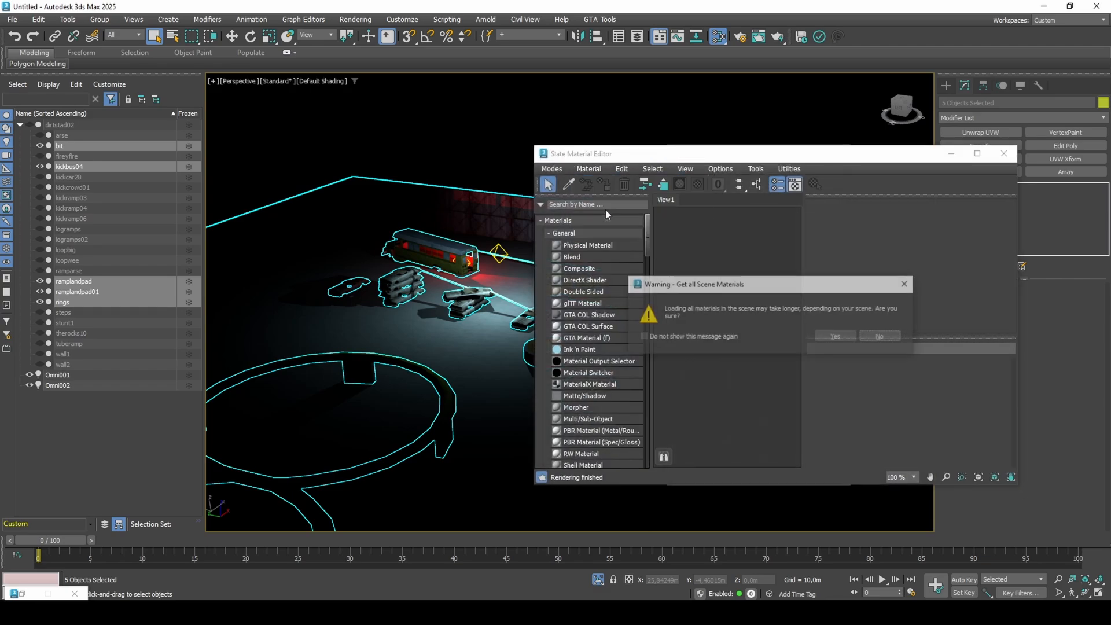
click(822, 339)
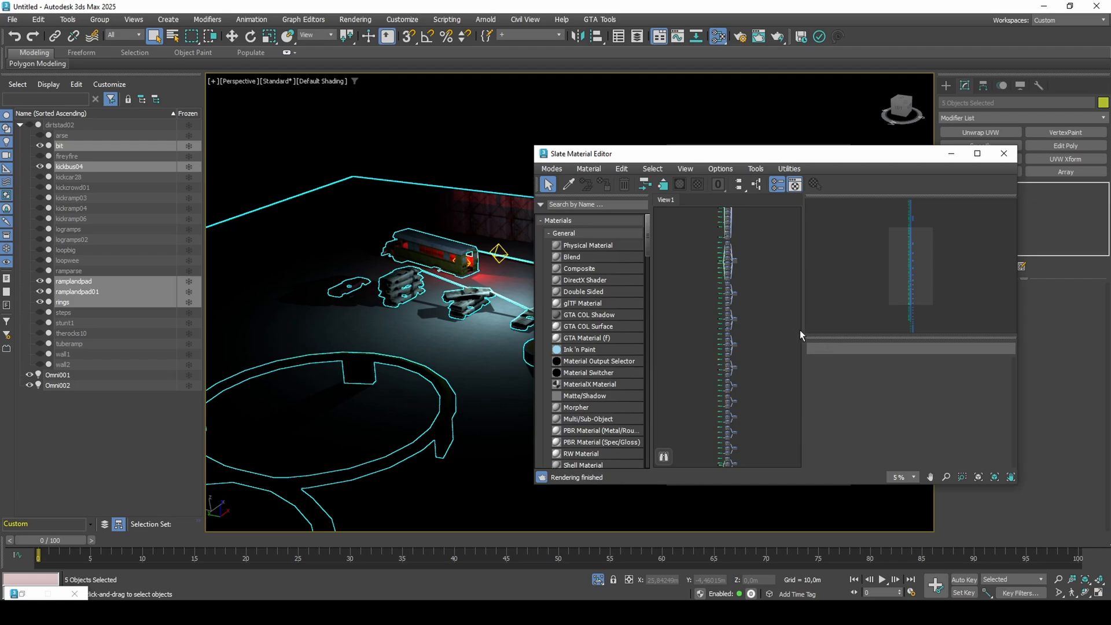
Step: Show the effect settings of Material #862 and select all material nodes in the Slate view
scroll(735, 345, up, 10)
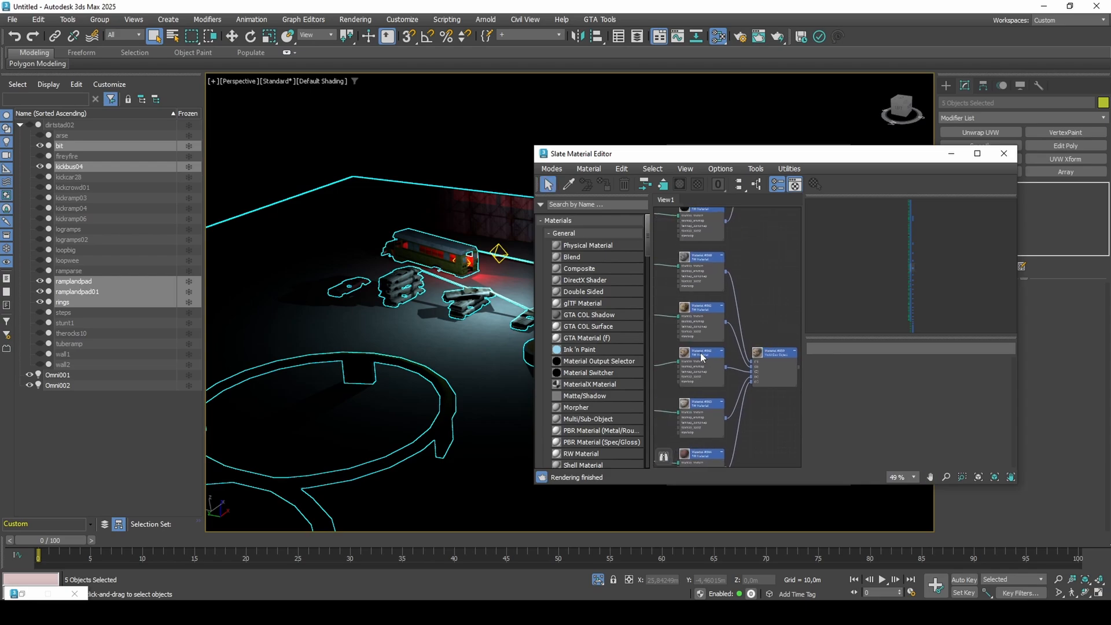
click(701, 355)
double_click(700, 356)
scroll(839, 382, down, 3)
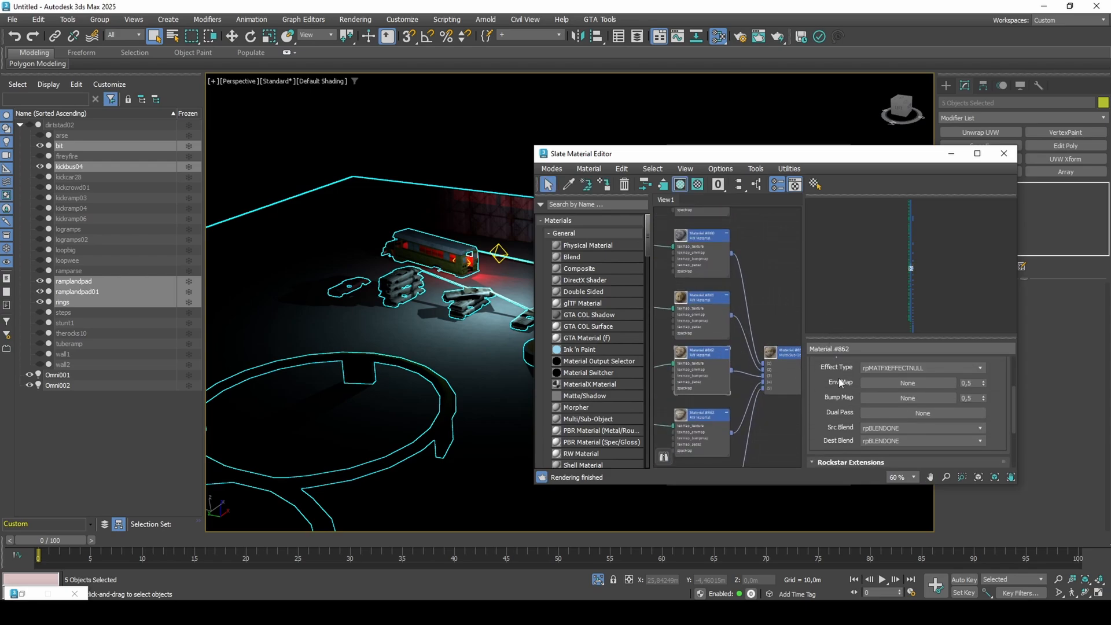
key(ctrl+a)
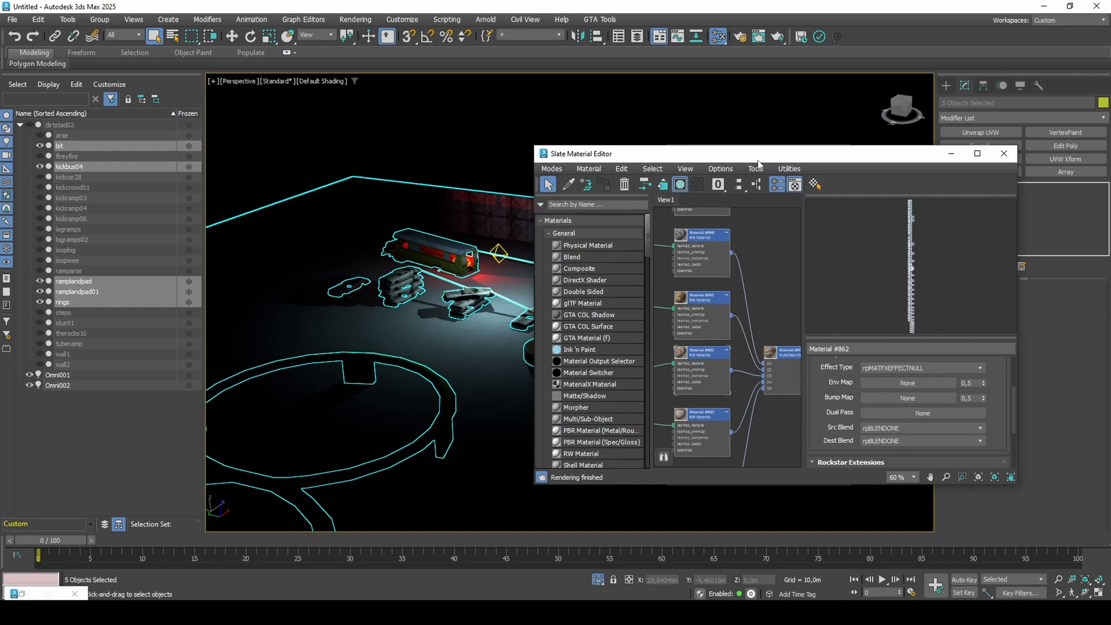
Step: Set the Parameters Collector mode to Materials and its filter to Integers, dismissing the script error and its code window
drag(764, 156, 383, 144)
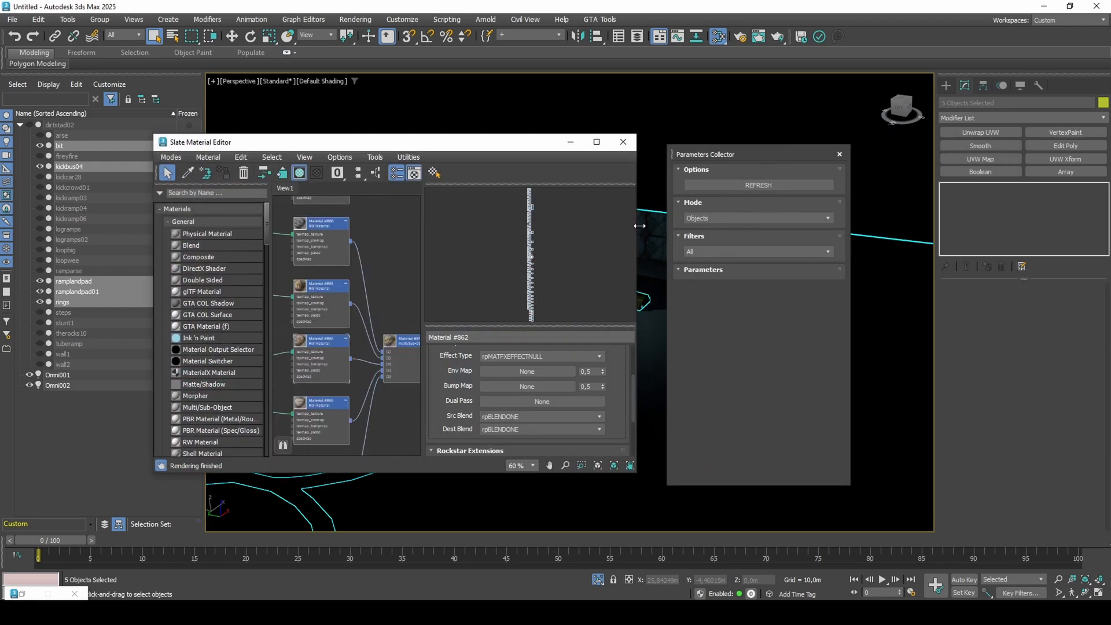
click(715, 220)
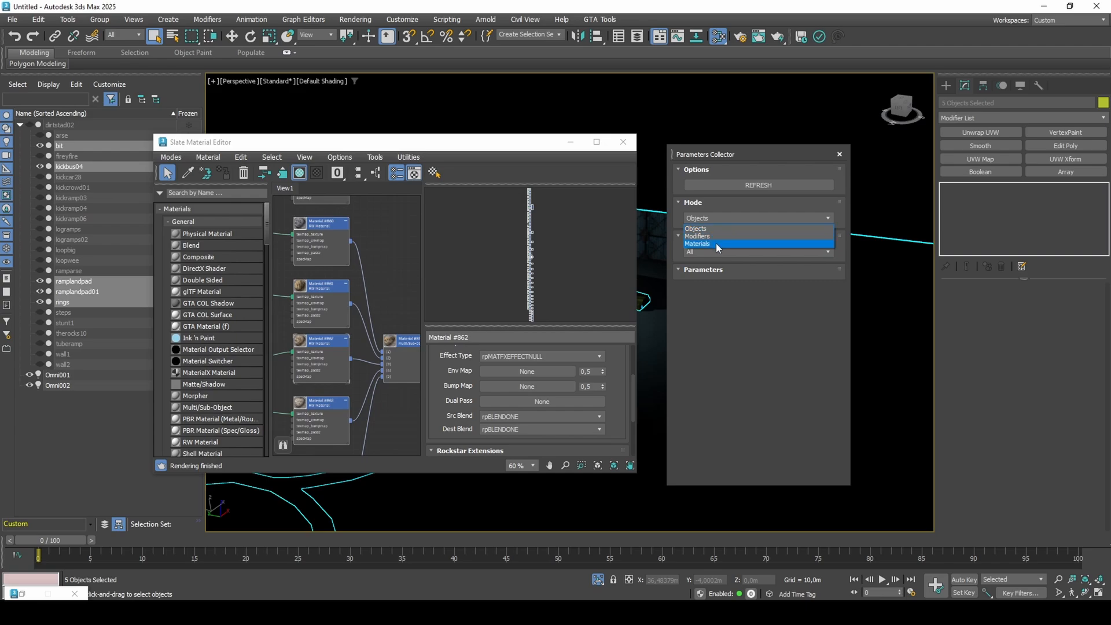
click(717, 244)
click(717, 255)
click(714, 271)
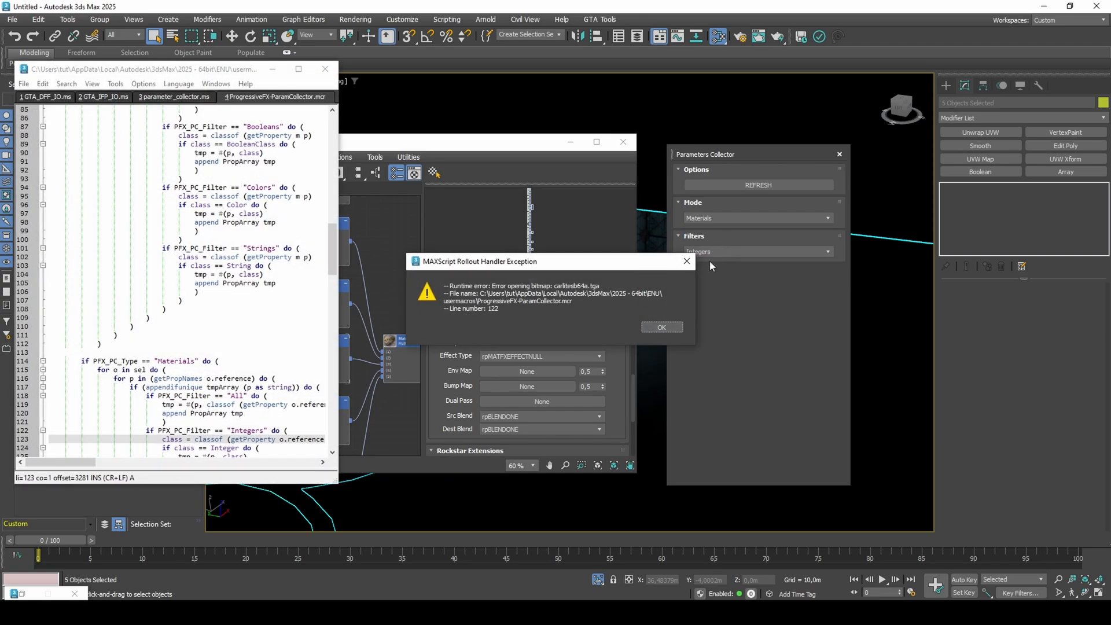
click(665, 327)
click(326, 69)
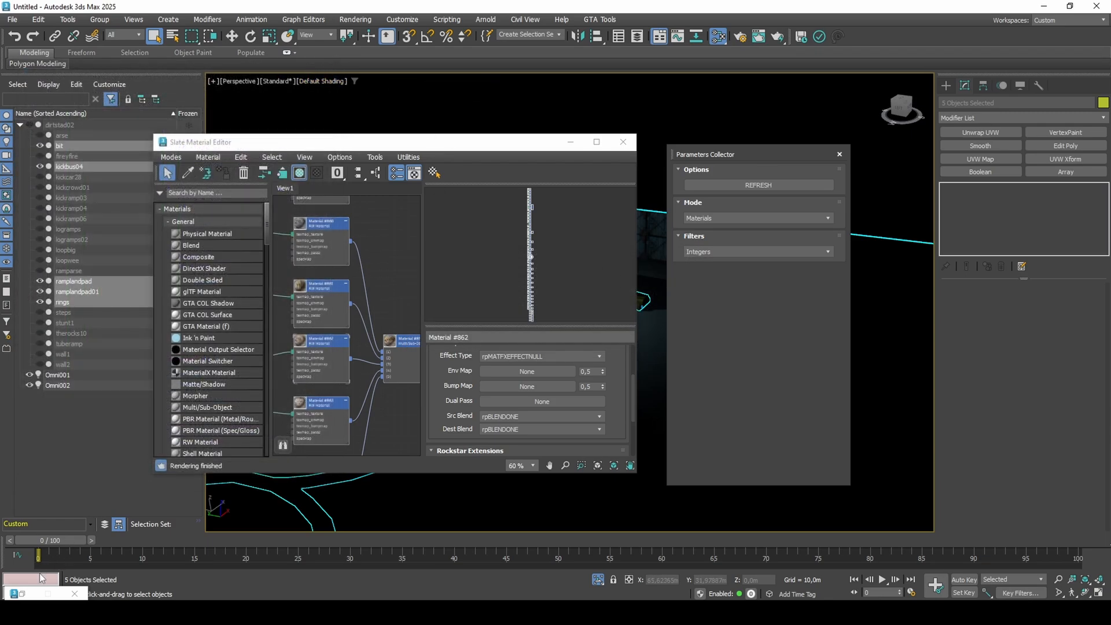
Step: Close the Render To Texture dialog and try to refresh the Parameters Collector, dismissing the script error
click(23, 594)
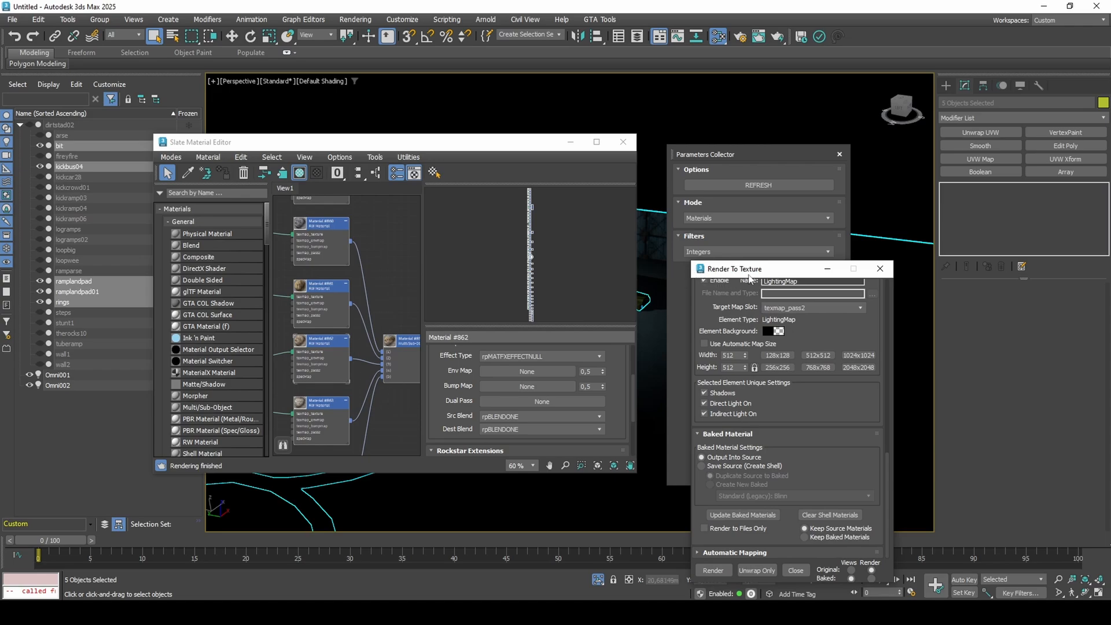
drag(748, 273, 877, 239)
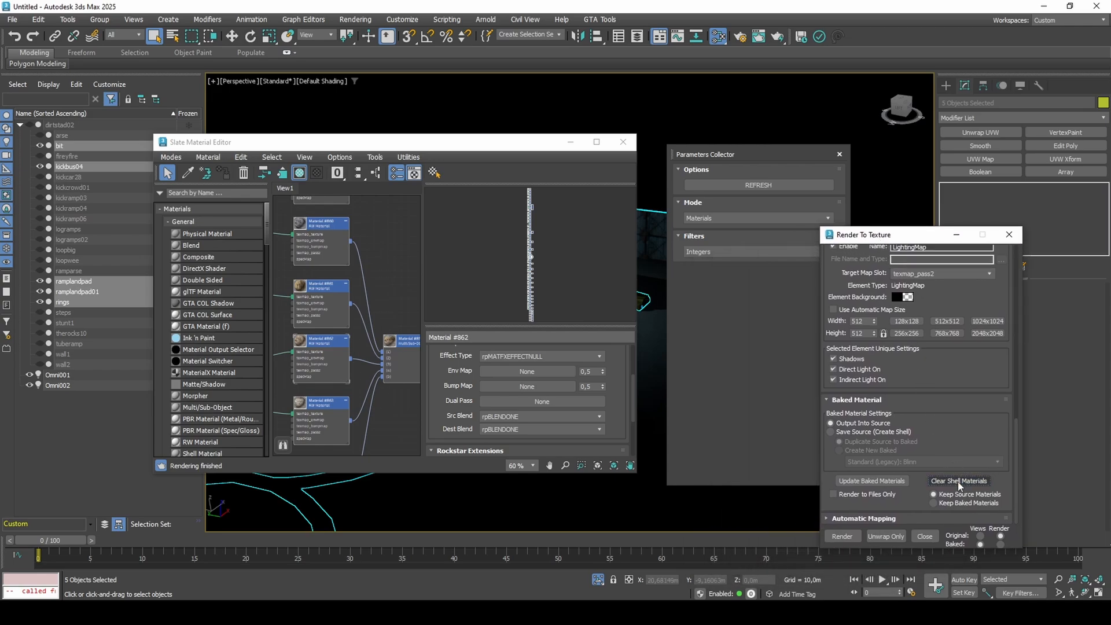
click(1009, 235)
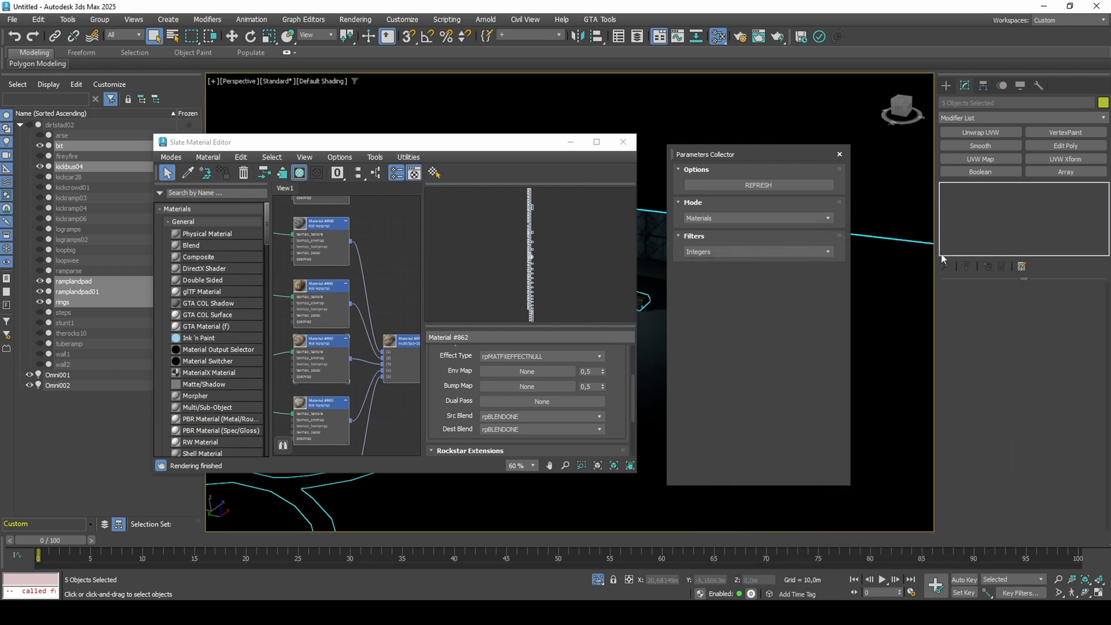
click(797, 186)
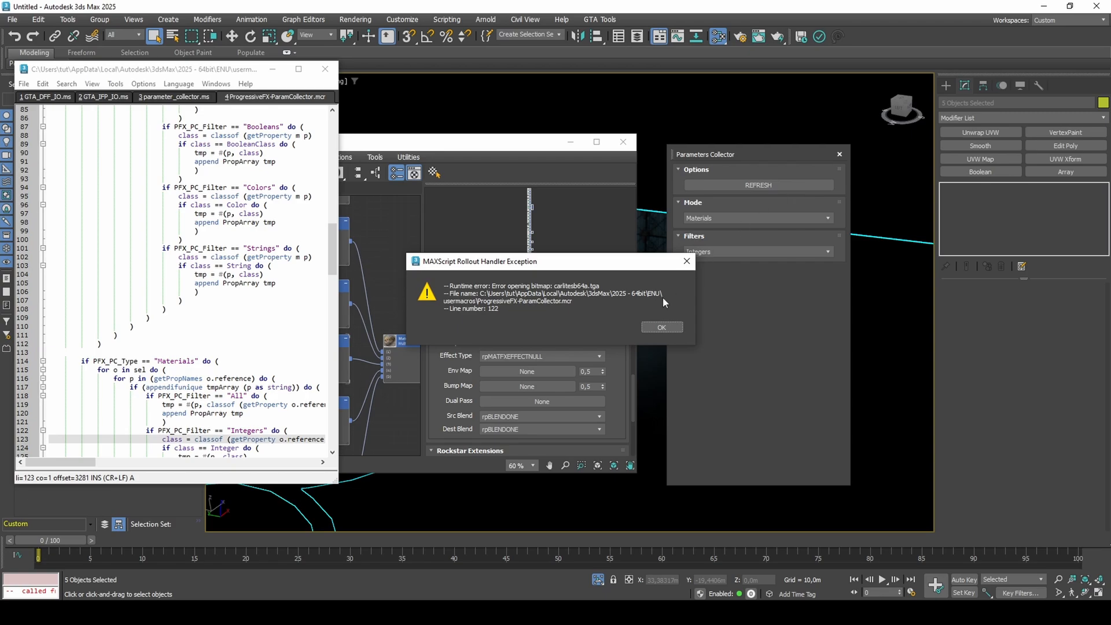
click(661, 327)
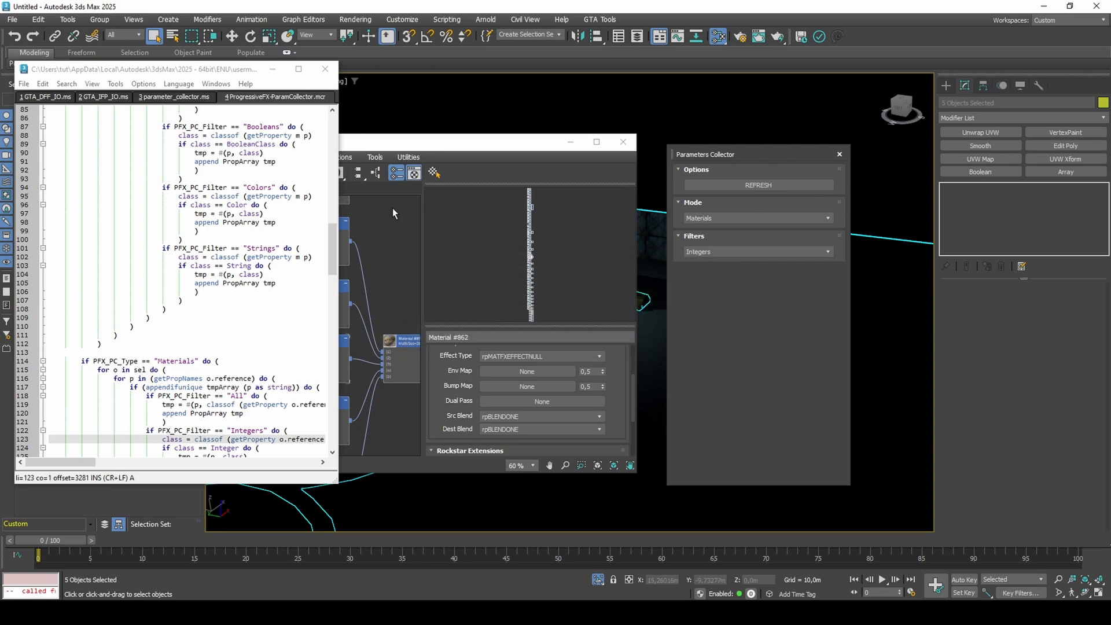
click(326, 69)
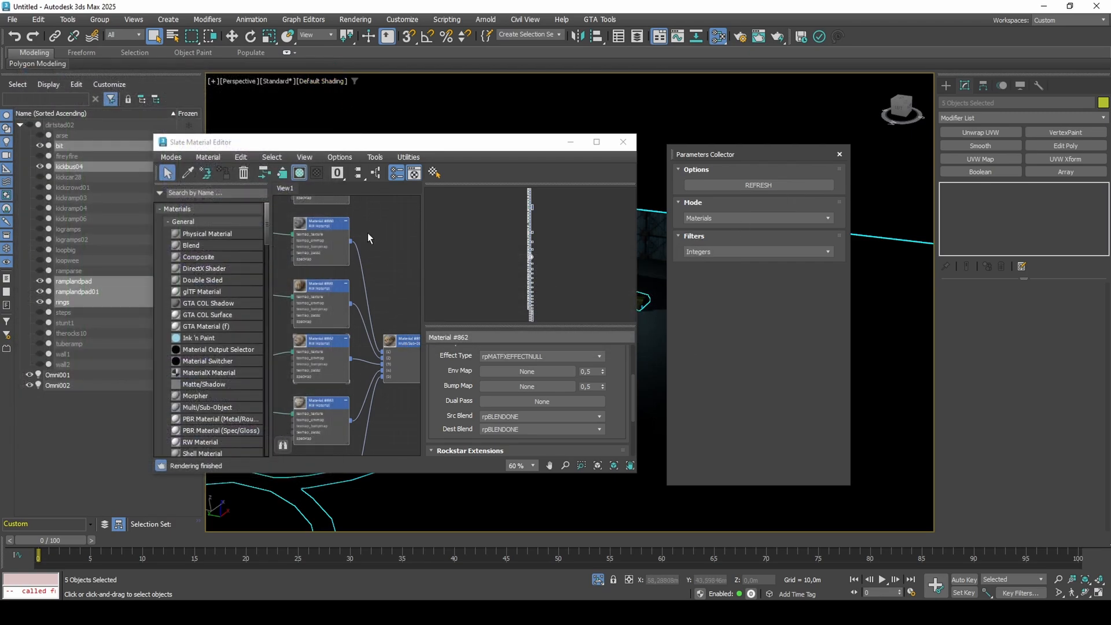
Step: Clear all material nodes from the Slate Material Editor's View1
middle_drag(367, 233, 391, 393)
scroll(391, 393, down, 5)
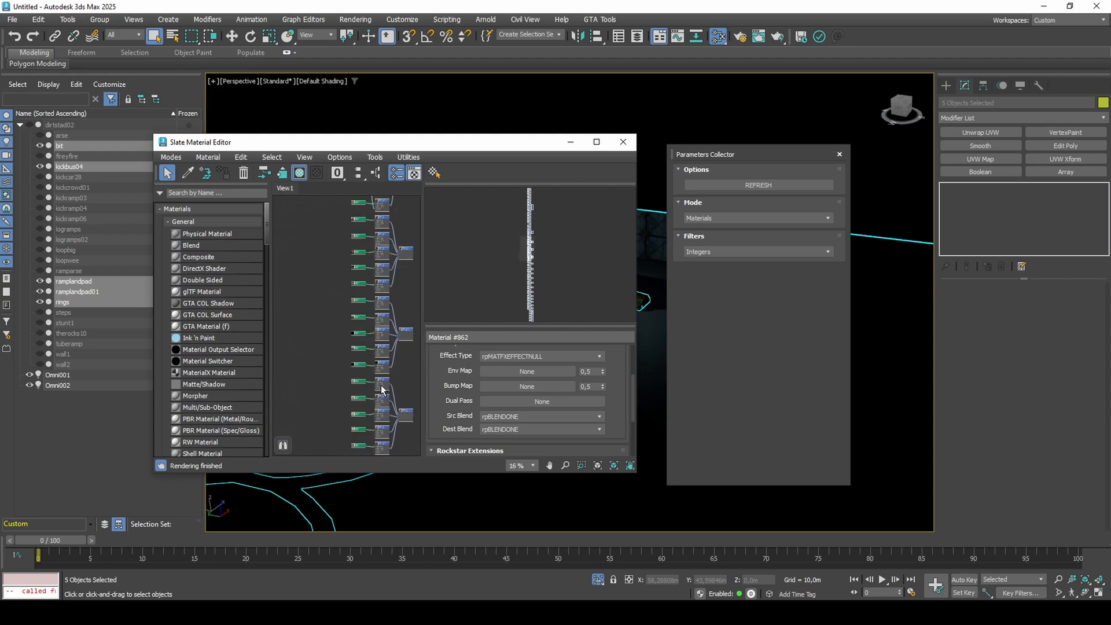
scroll(374, 375, down, 4)
middle_drag(382, 333, 380, 357)
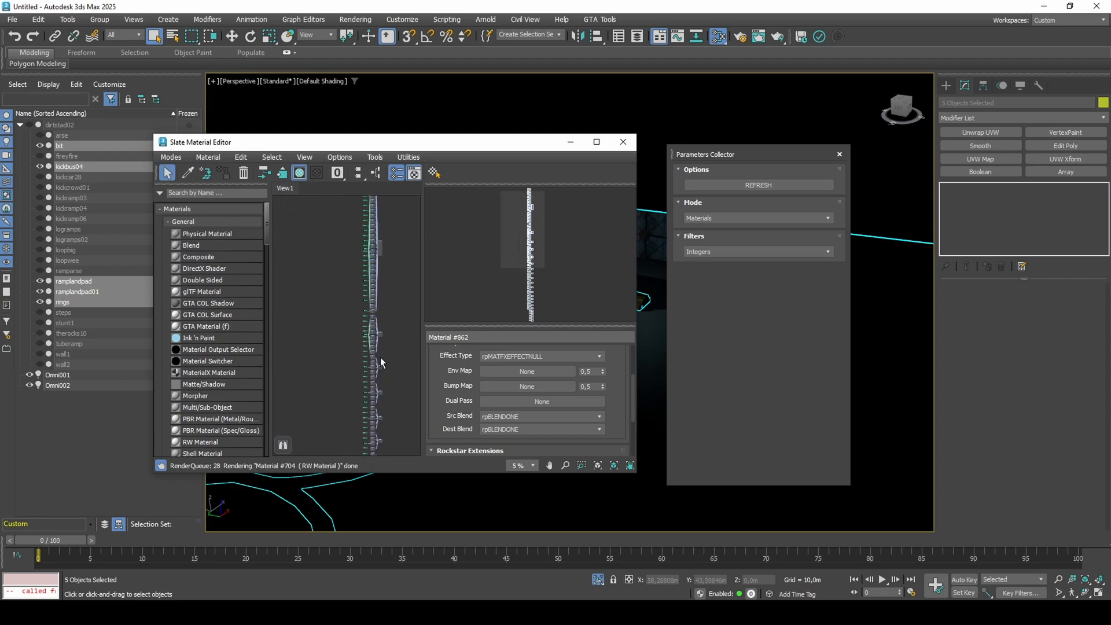
scroll(389, 308, up, 4)
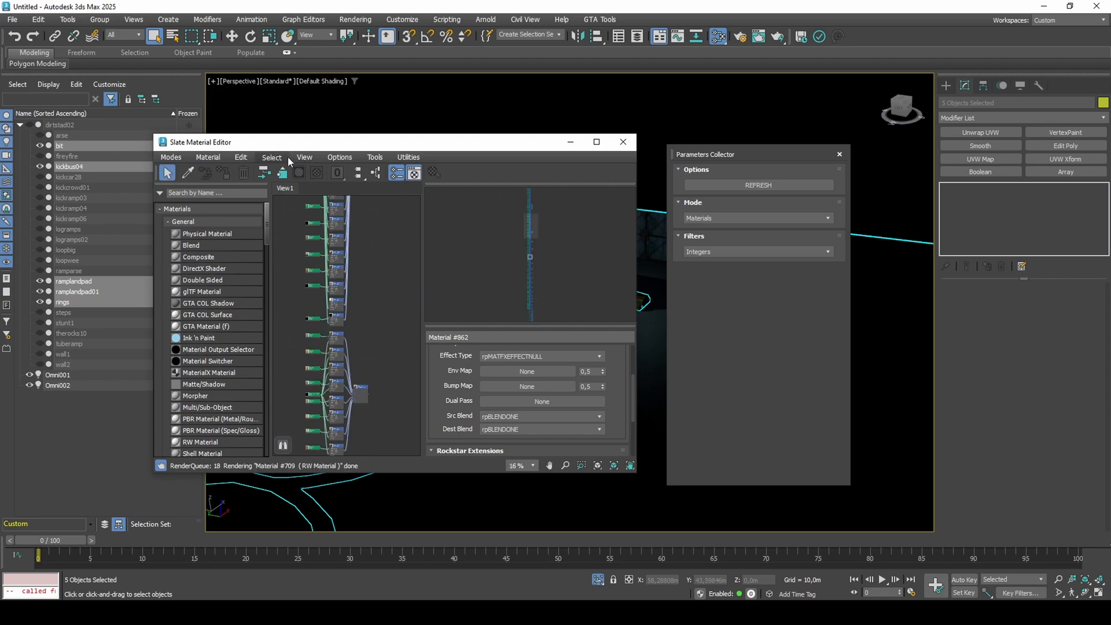
click(304, 158)
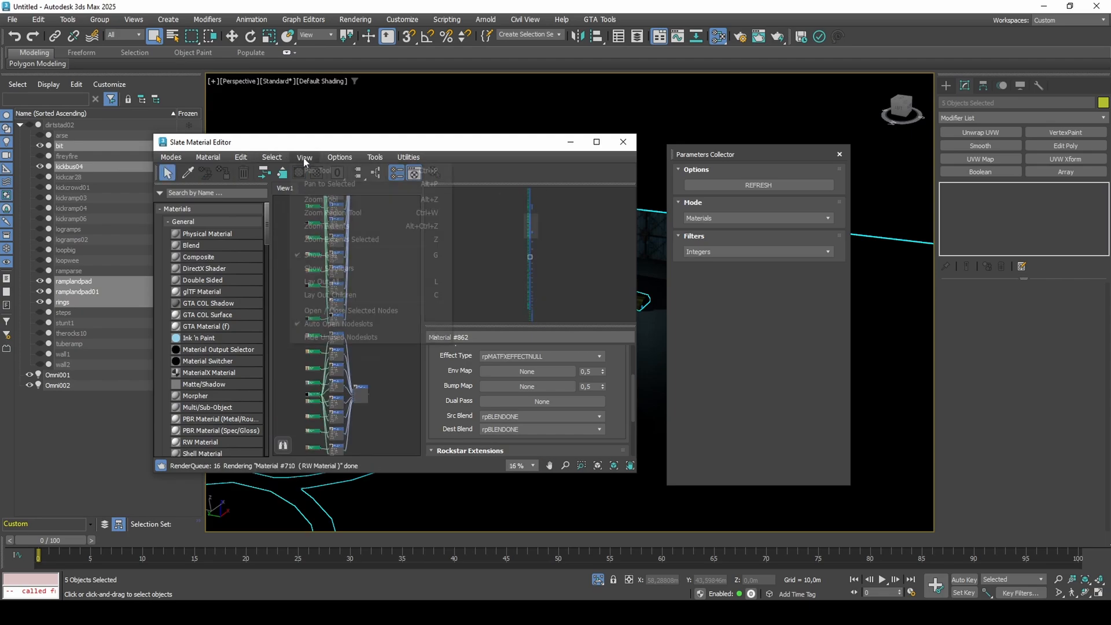
click(334, 160)
click(250, 157)
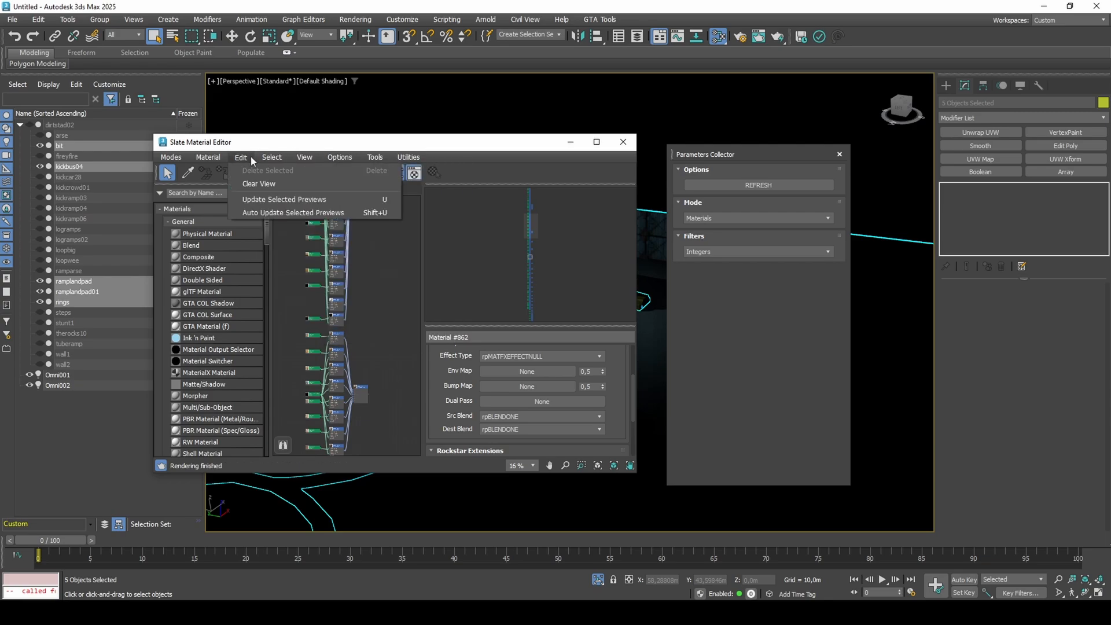
click(256, 184)
click(372, 325)
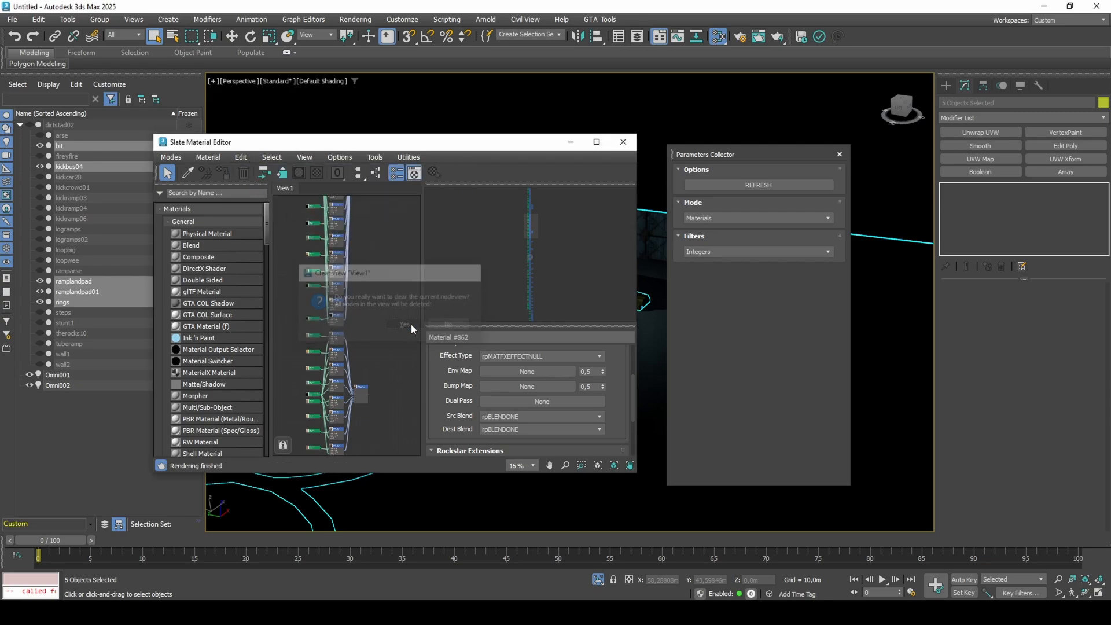
Step: Load all scene materials again into the emptied Slate view
click(209, 157)
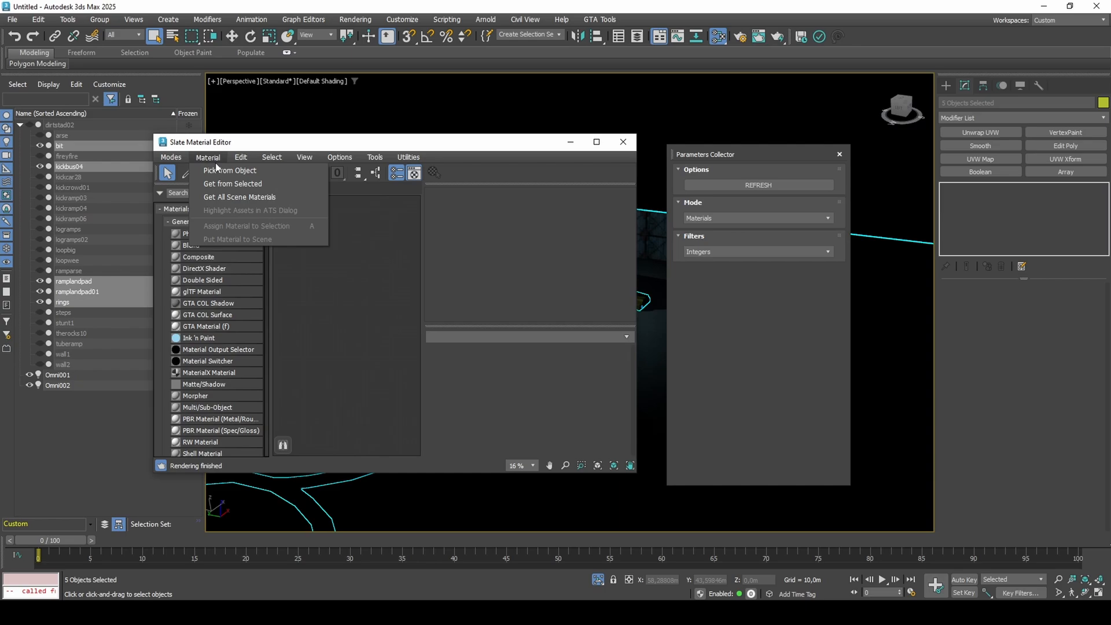
click(246, 199)
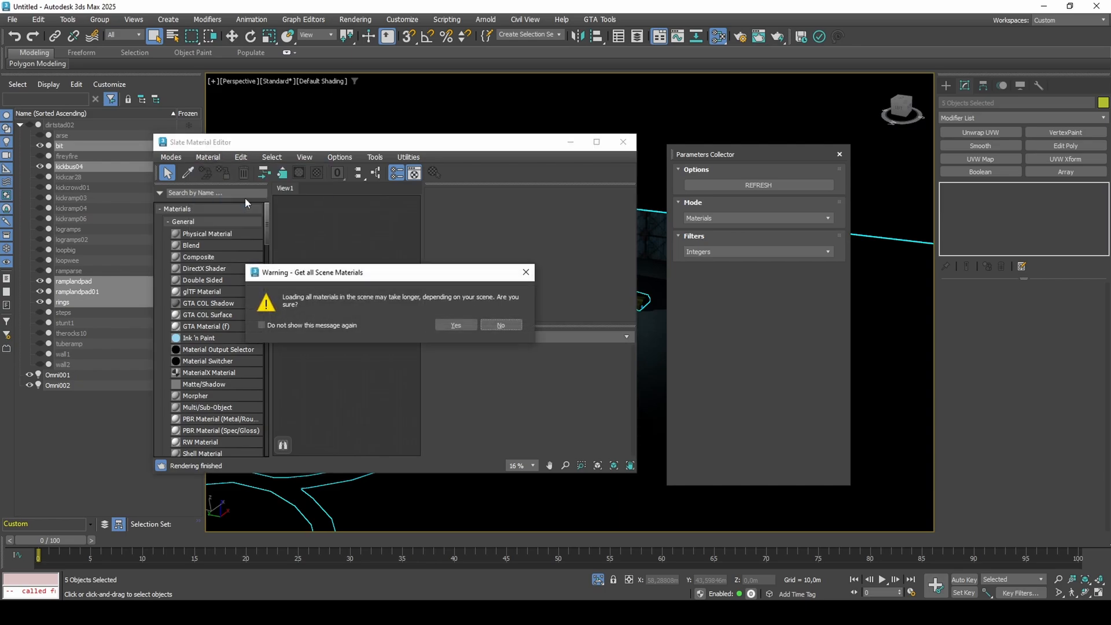
click(455, 325)
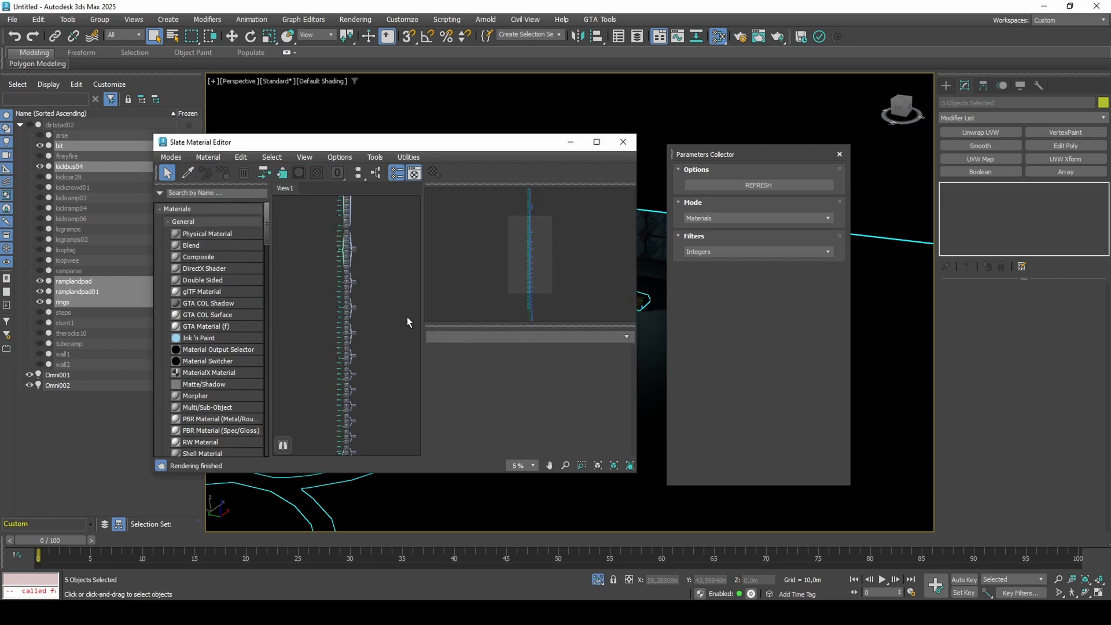
Step: Close and reopen the Parameters Collector, refresh it, and place its window beside the Slate Material Editor
scroll(349, 318, up, 5)
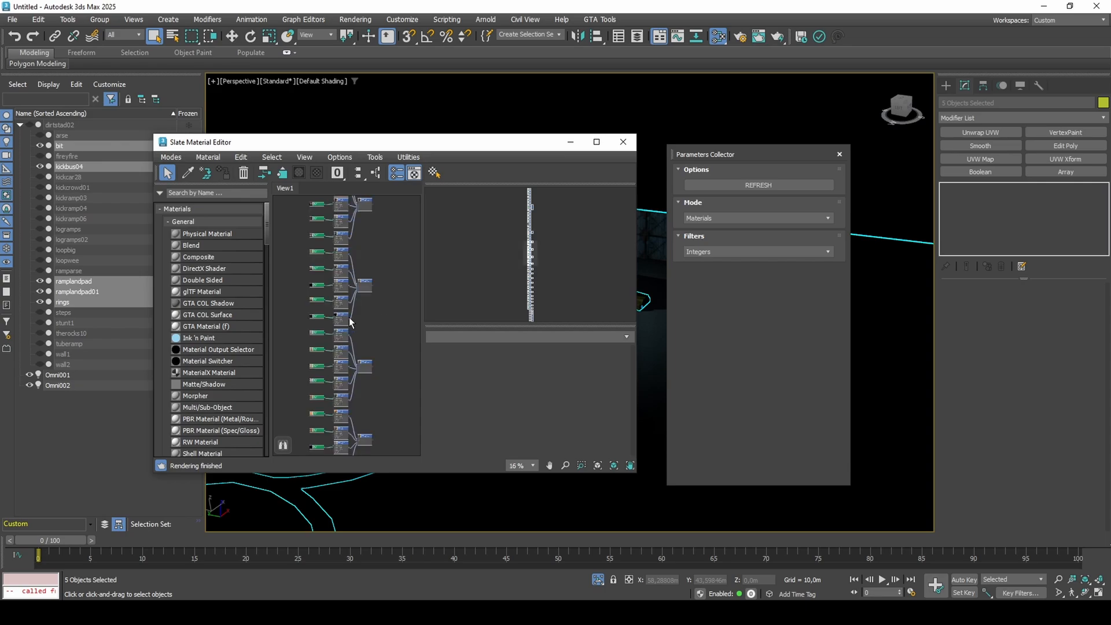
scroll(349, 317, up, 2)
click(777, 185)
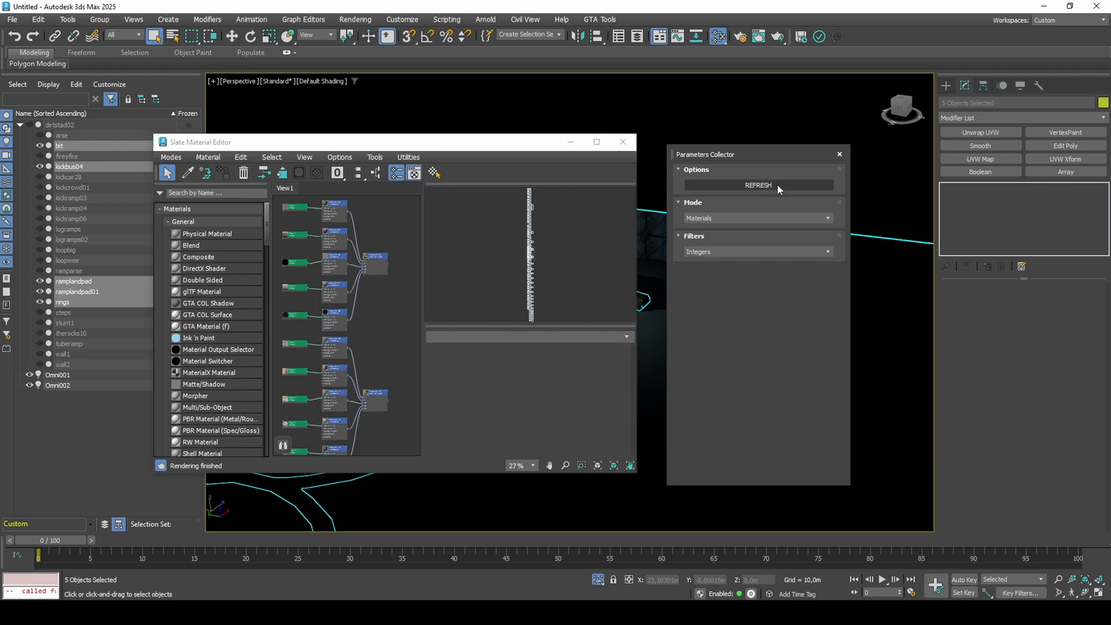
click(840, 154)
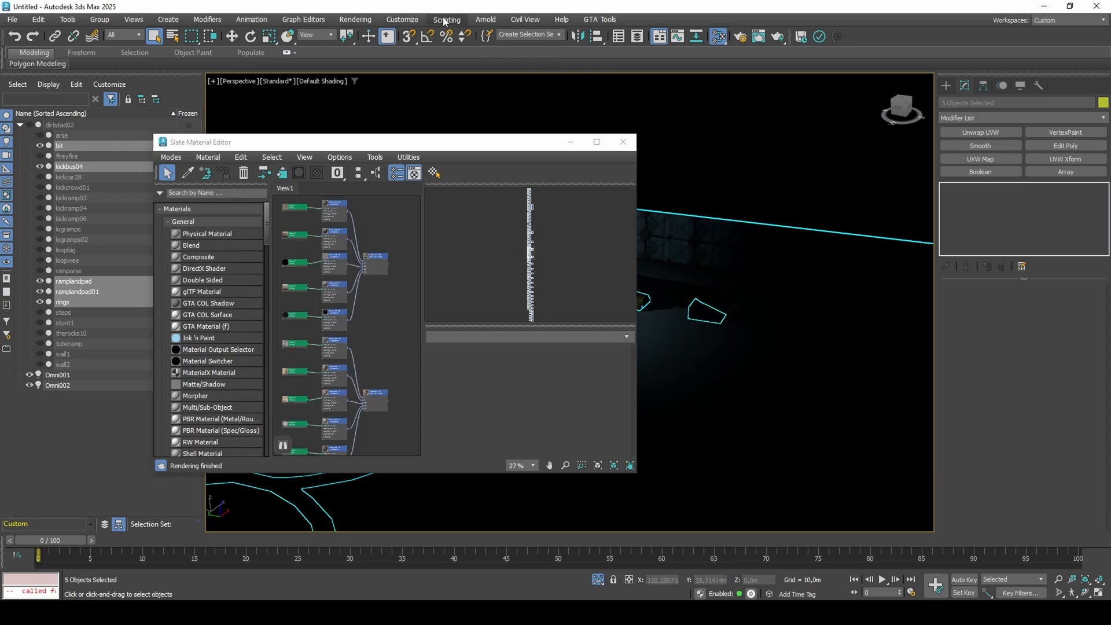
click(356, 19)
click(408, 444)
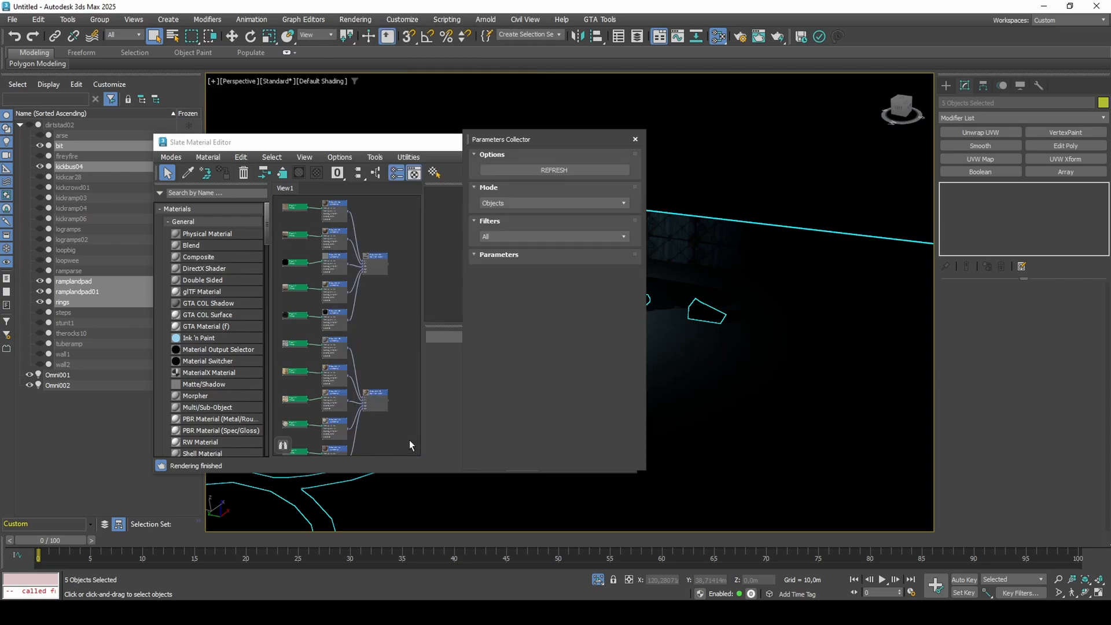
click(536, 174)
drag(540, 144, 786, 148)
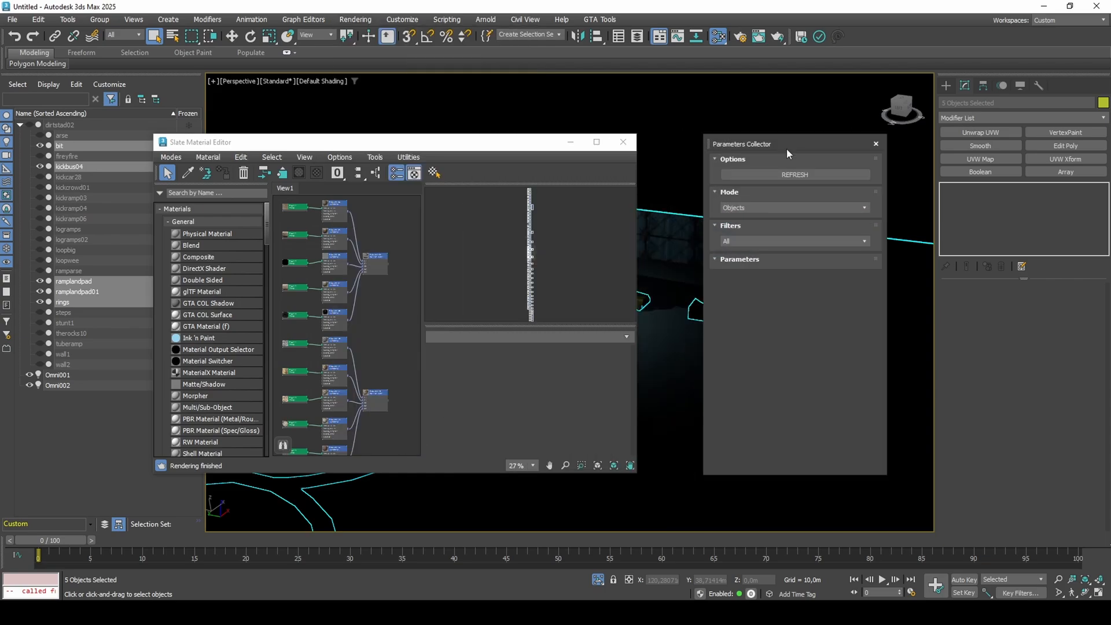
Step: Switch the reopened Parameters Collector to Materials mode with the Integers filter and refresh its parameter list
click(760, 208)
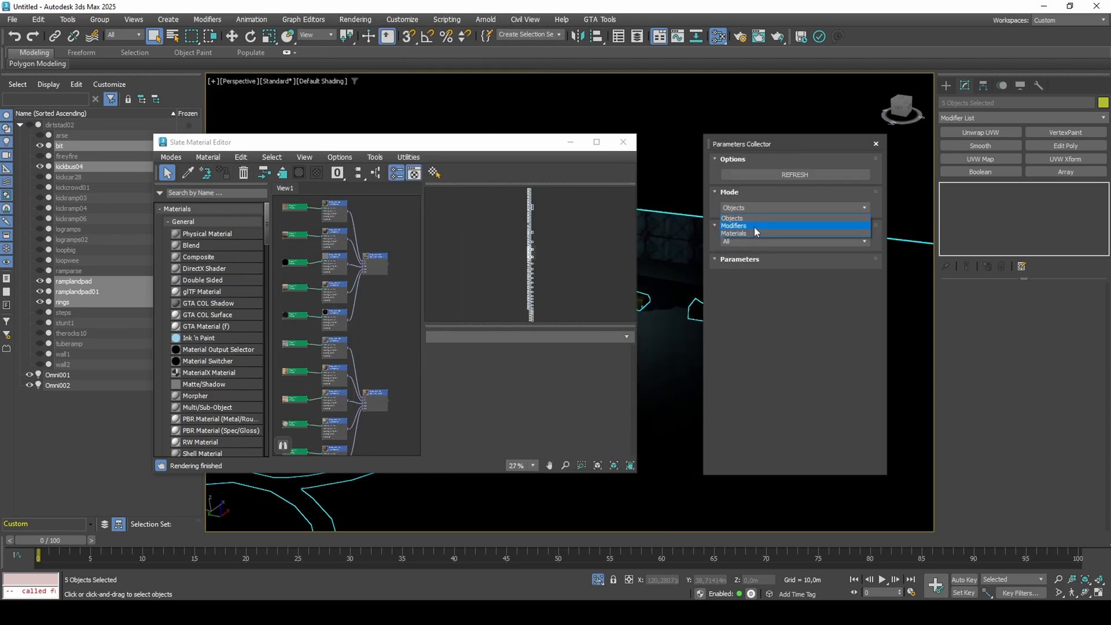
click(755, 229)
click(757, 241)
click(755, 256)
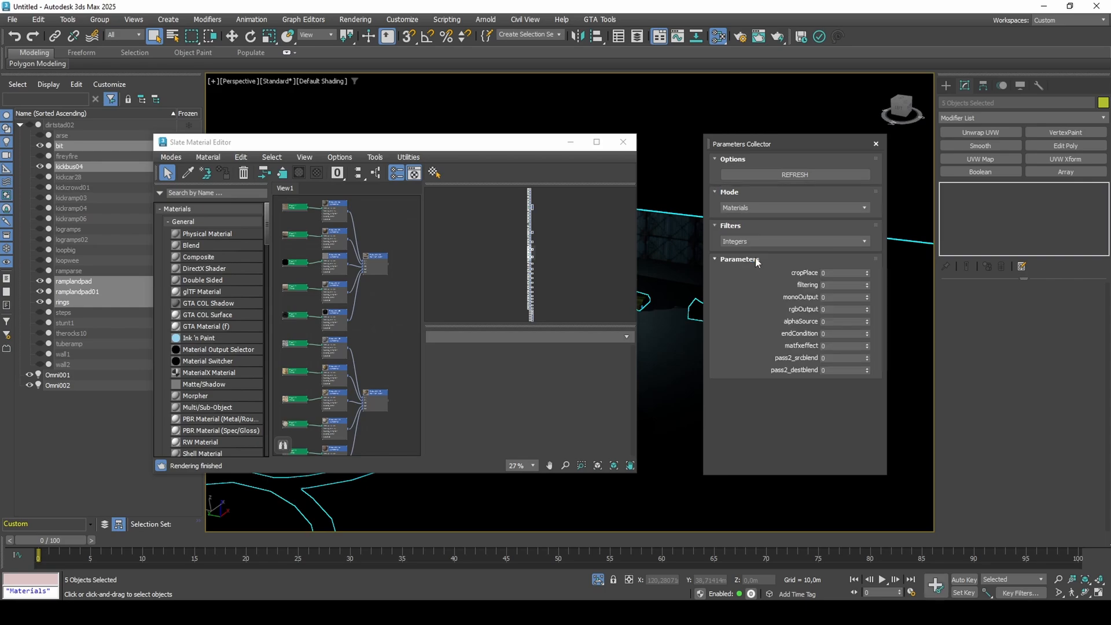
click(805, 176)
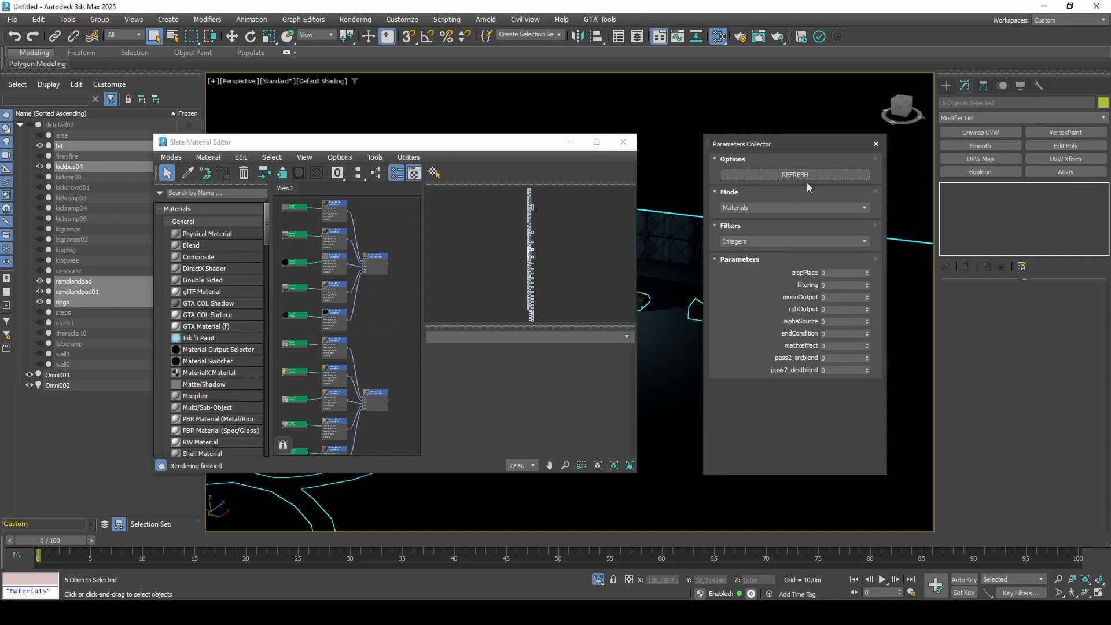
Step: Set pass2_srcblend to 9 and pass2_destblend to 3 for all collected materials
click(868, 356)
click(868, 356)
click(868, 356)
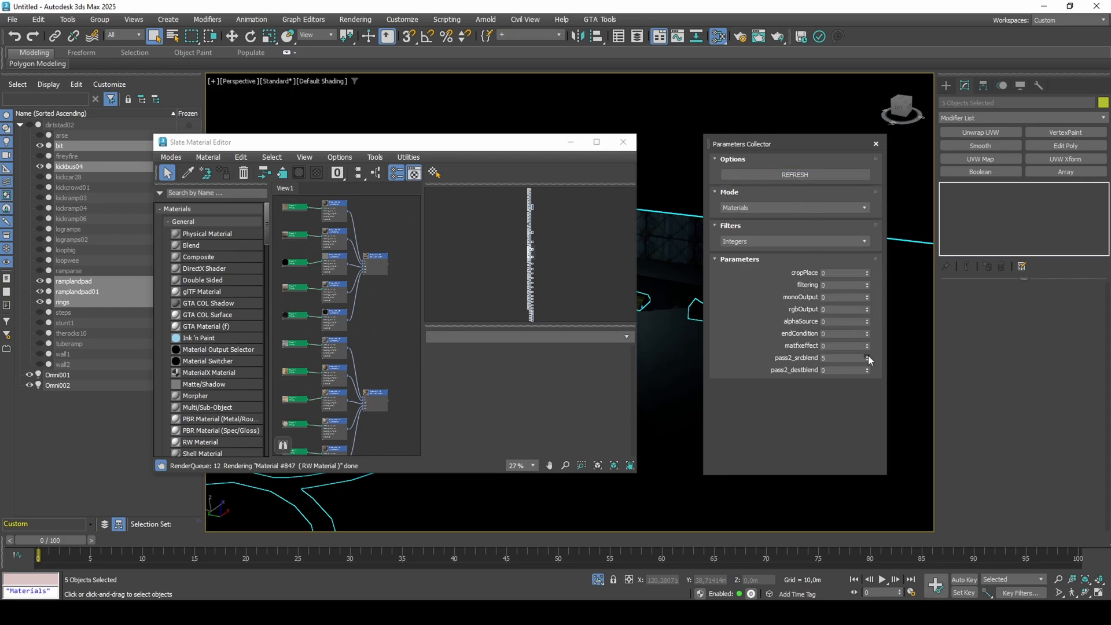
click(868, 356)
click(869, 356)
click(869, 356)
click(868, 356)
click(868, 369)
click(868, 369)
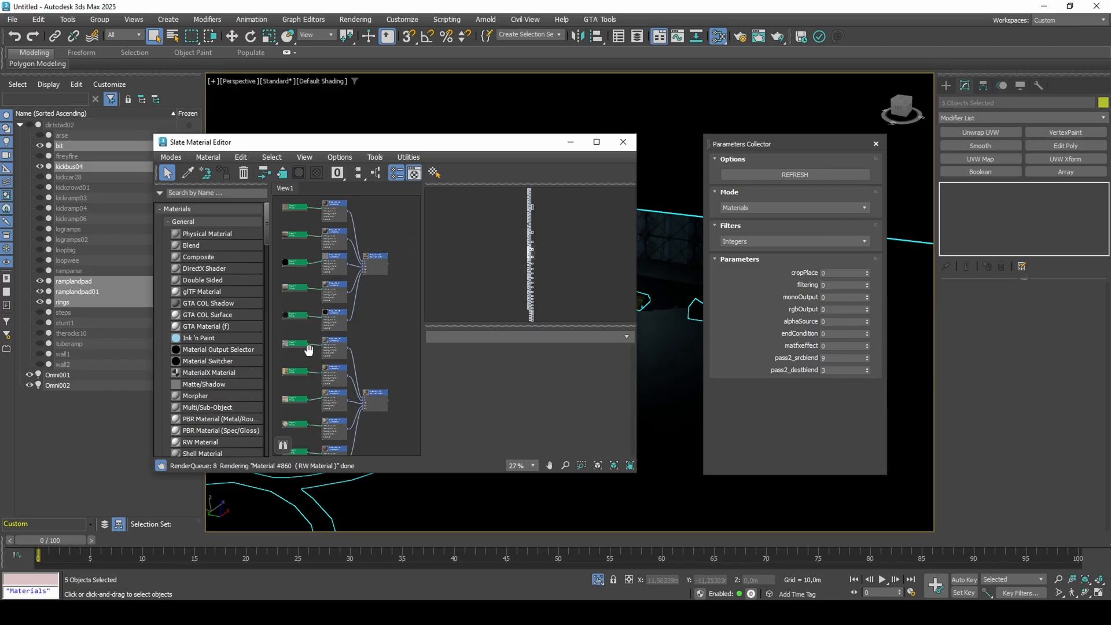
Step: Open one of the RW materials in the Slate view and check its Src Blend and Dest Blend settings
middle_drag(307, 348, 323, 337)
scroll(352, 359, up, 3)
double_click(347, 346)
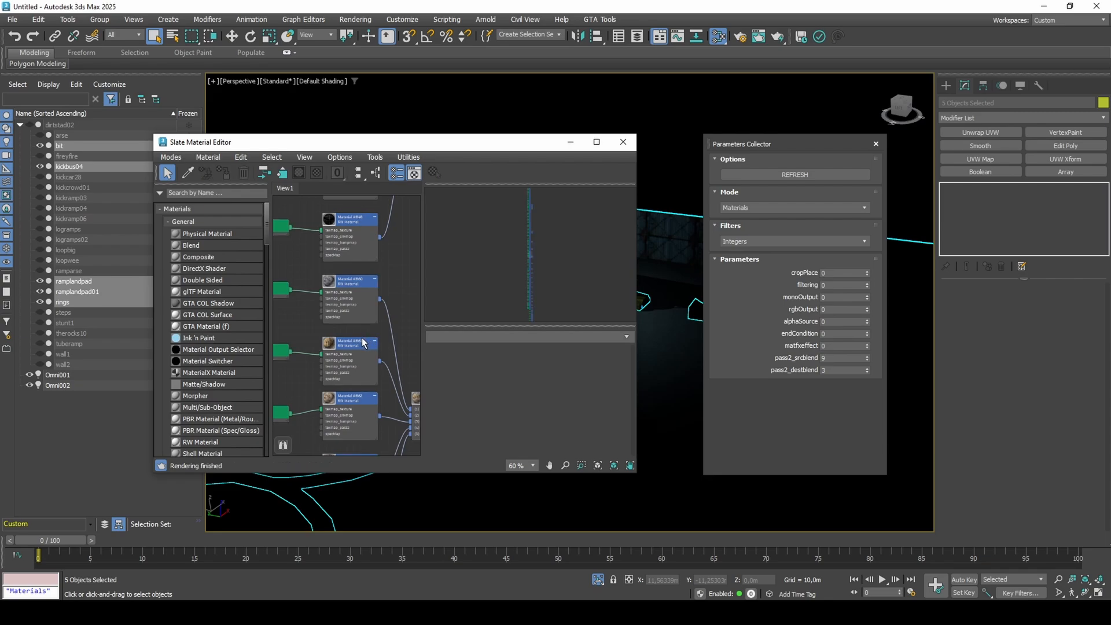
scroll(445, 391, down, 5)
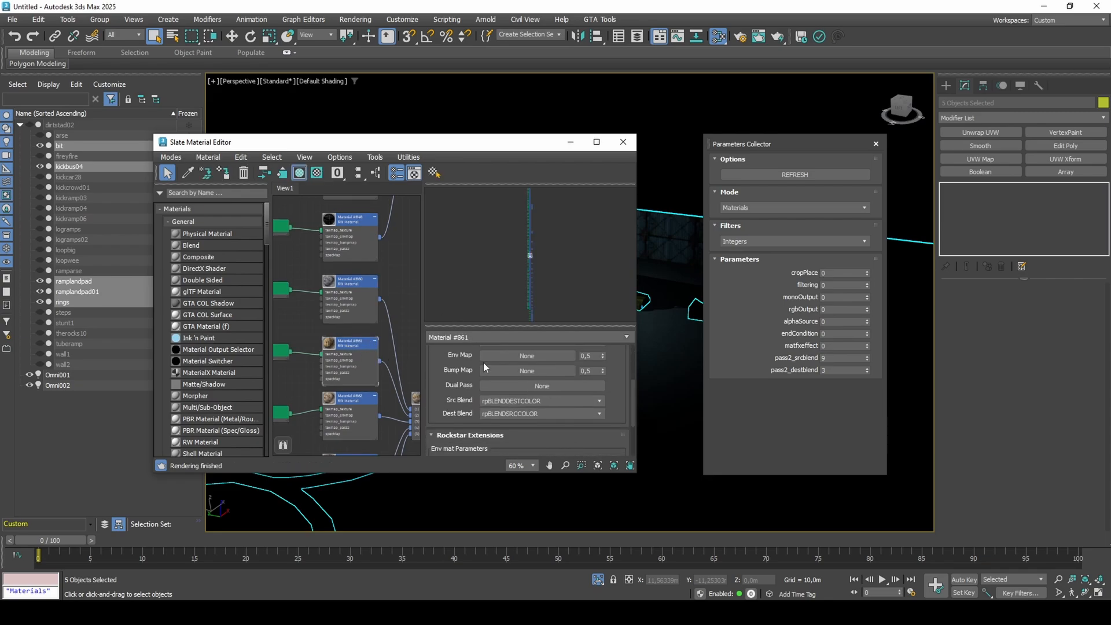
click(520, 401)
click(519, 401)
Step: Switch to the Compact Material Editor, close it and the Parameters Collector, and deselect all objects
click(170, 157)
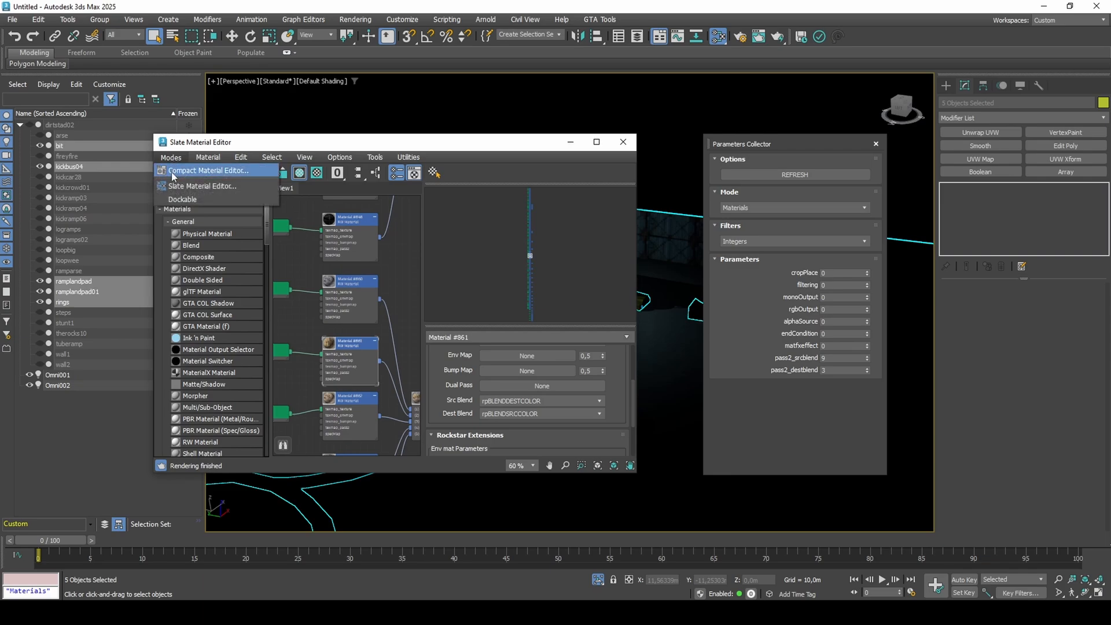
click(175, 169)
click(837, 112)
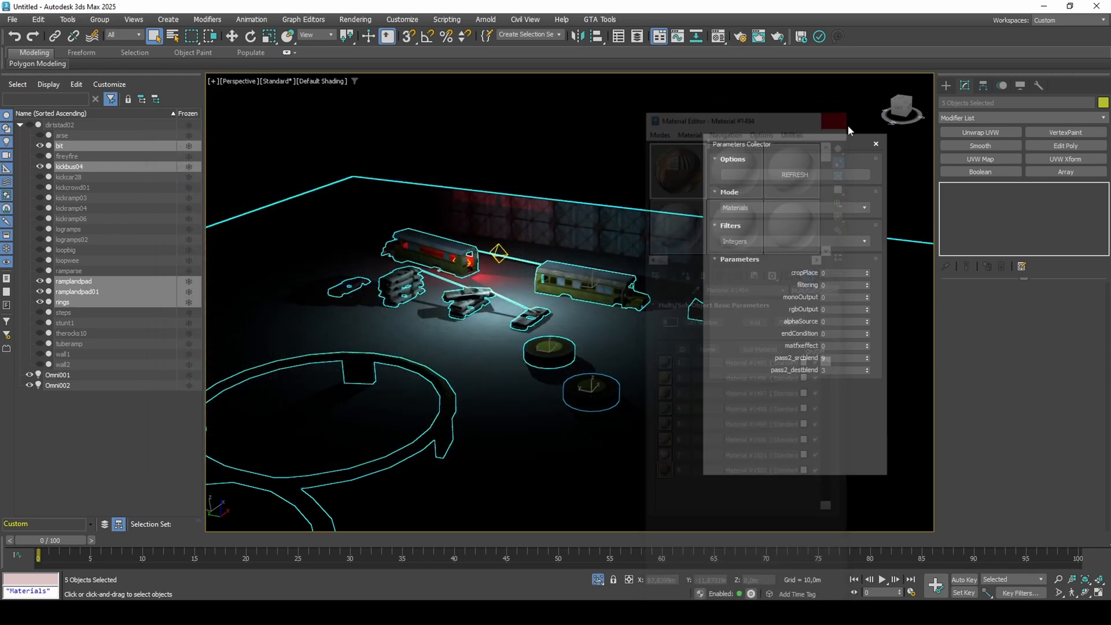
click(875, 144)
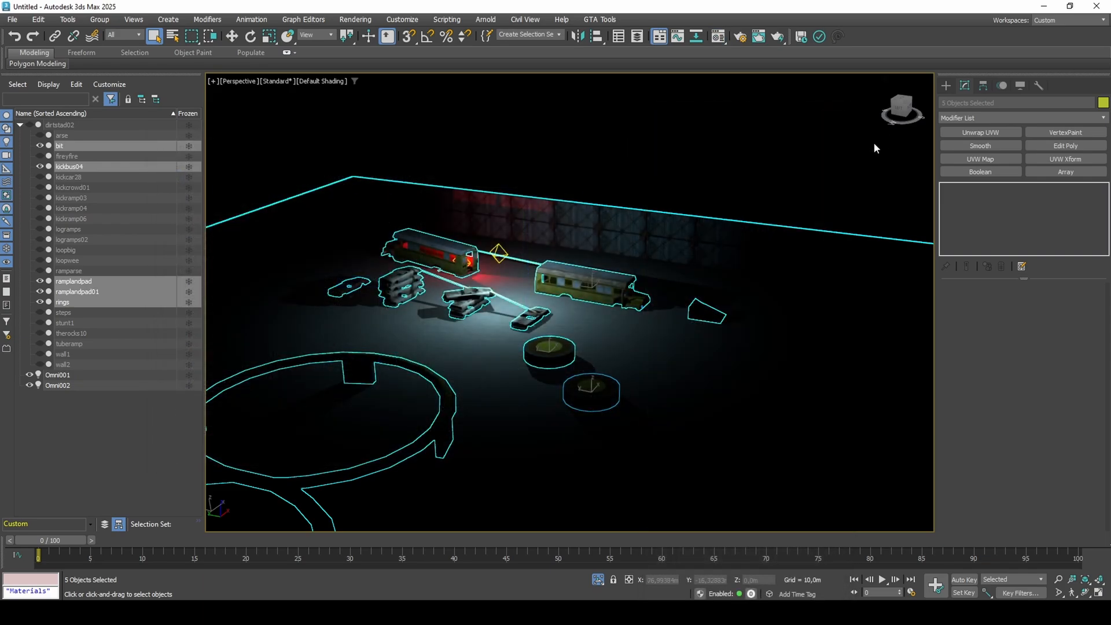
click(700, 153)
Step: Run the KeensBatchExporter.ms script from the scripts folder
click(446, 19)
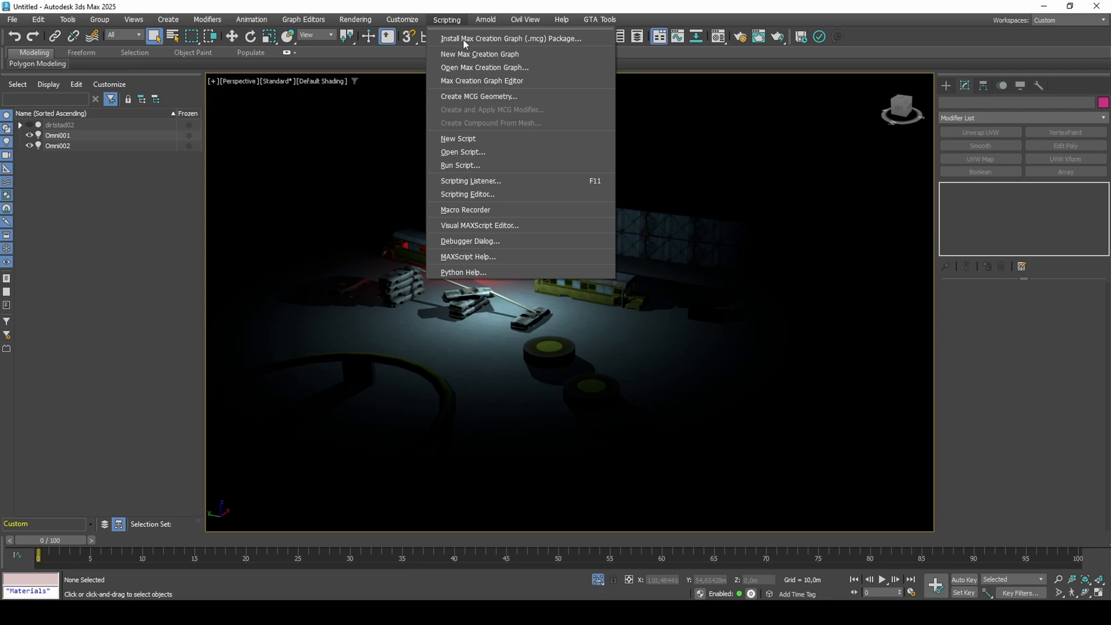
click(460, 166)
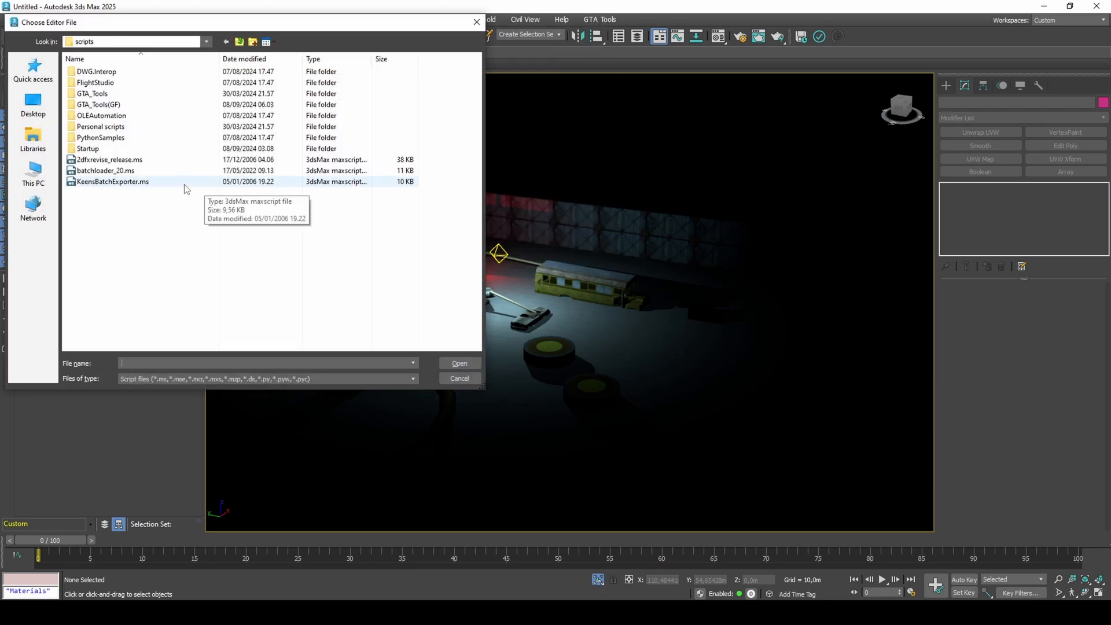
double_click(185, 183)
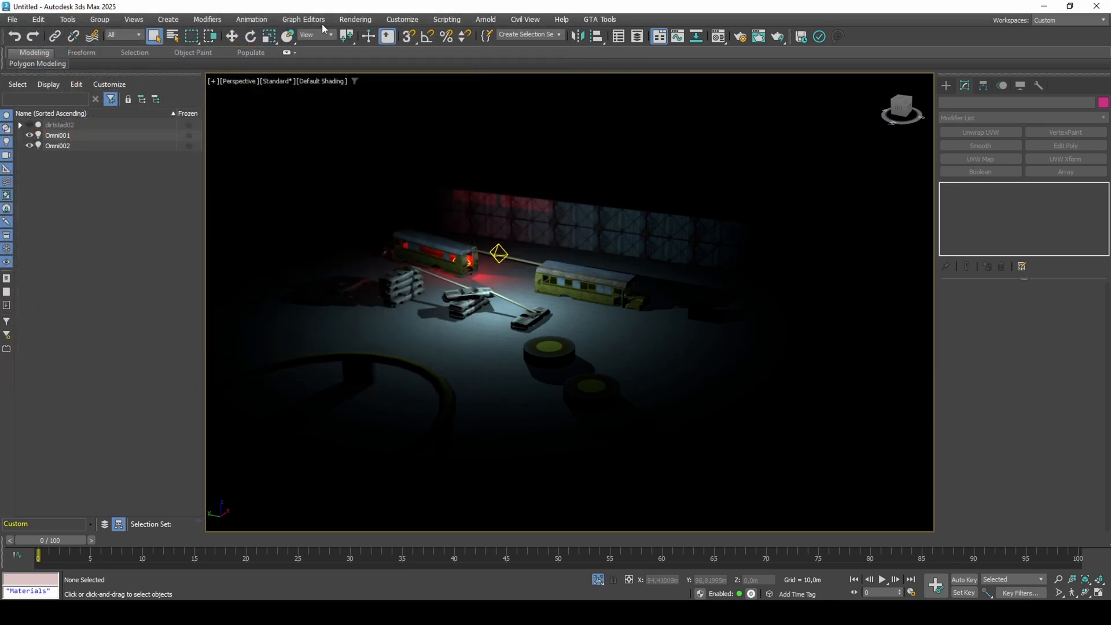
Step: Find the KeensBatchExporter action in the Menu Editor, add it to the end of the File menu's Export submenu, and close the editor
click(405, 19)
click(417, 66)
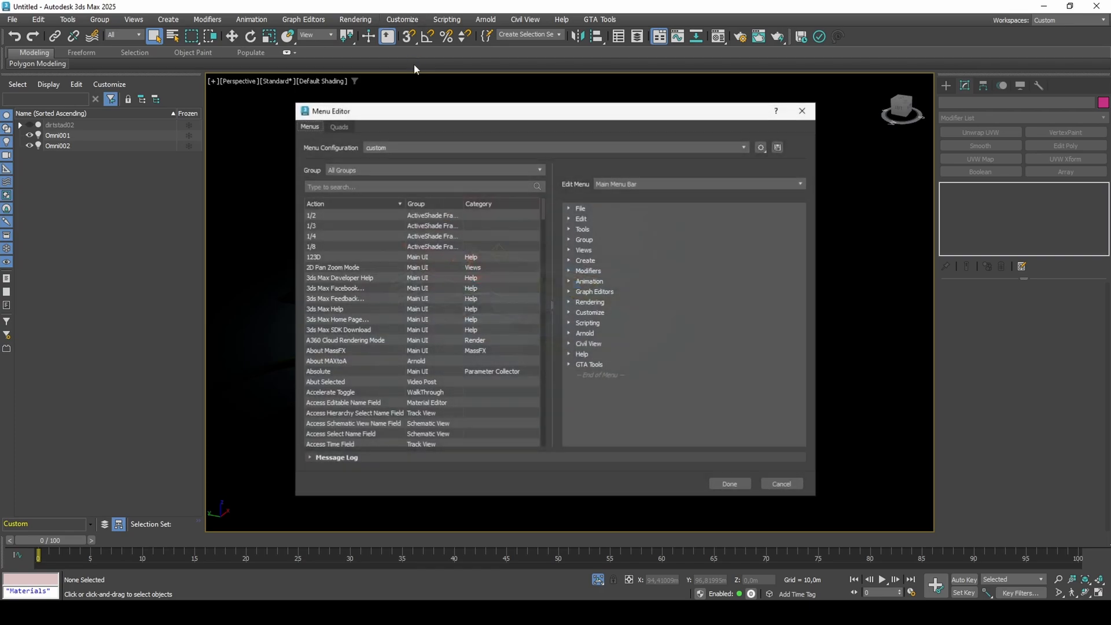
click(395, 182)
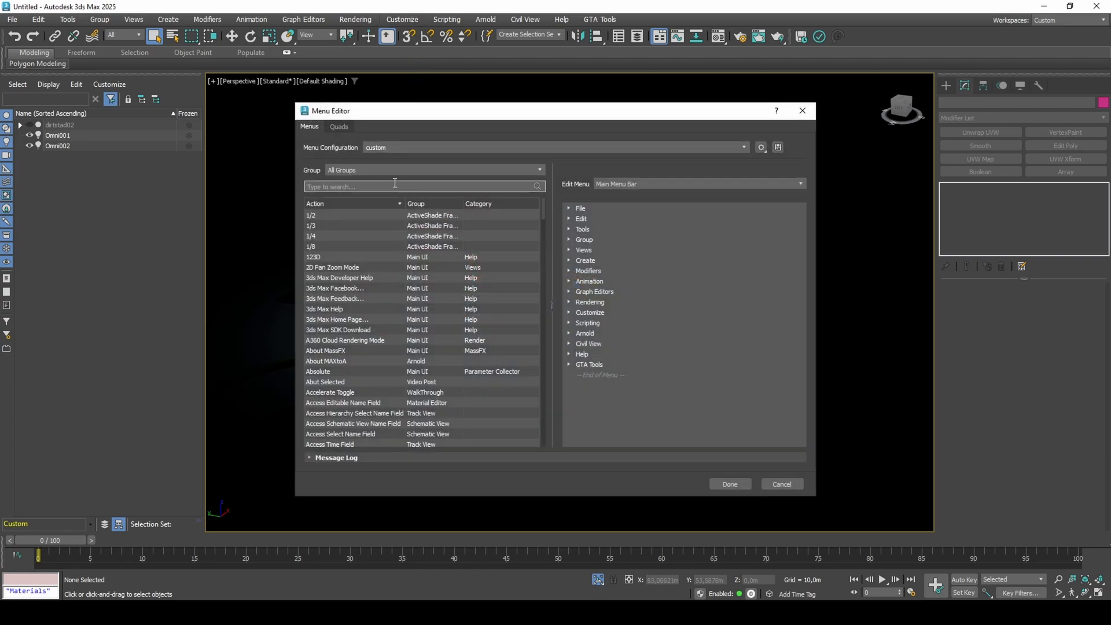
text(keen)
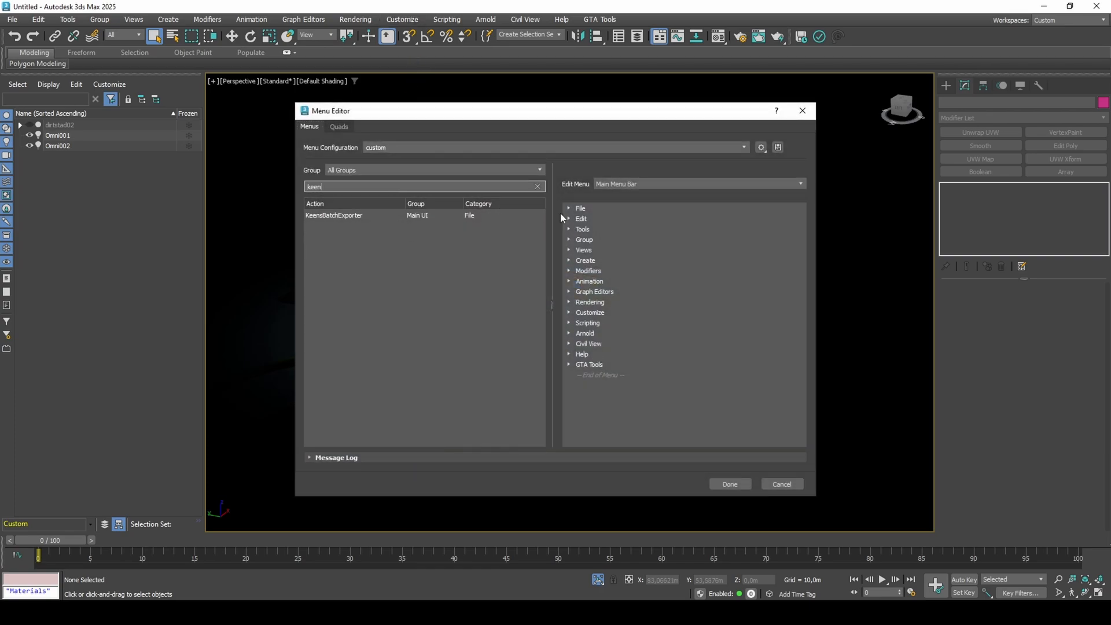
click(567, 208)
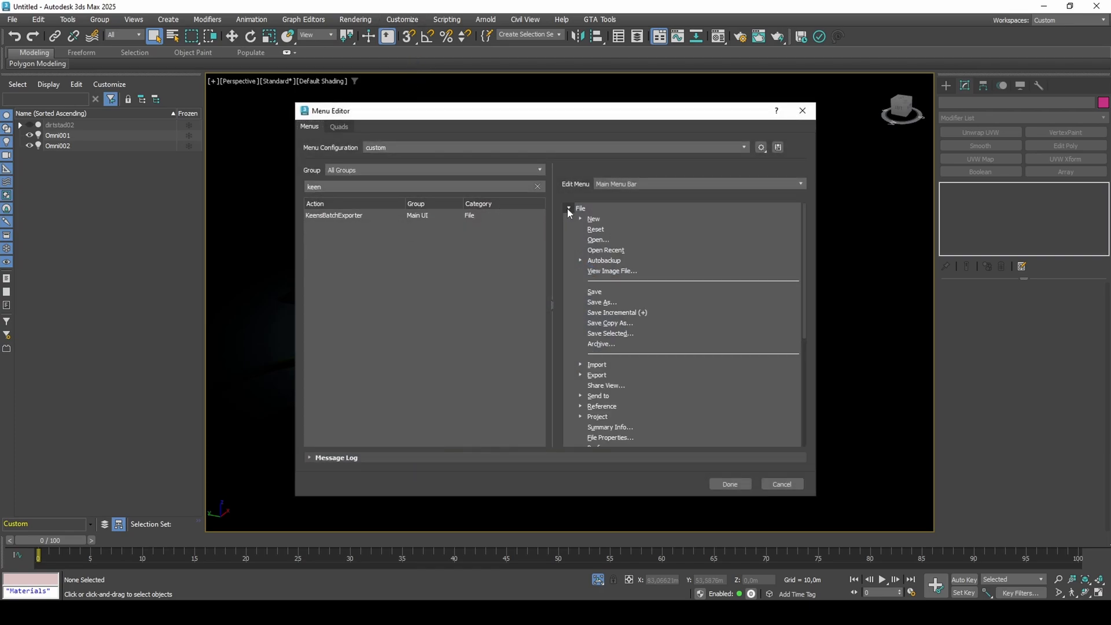
click(581, 376)
scroll(591, 341, down, 2)
click(349, 213)
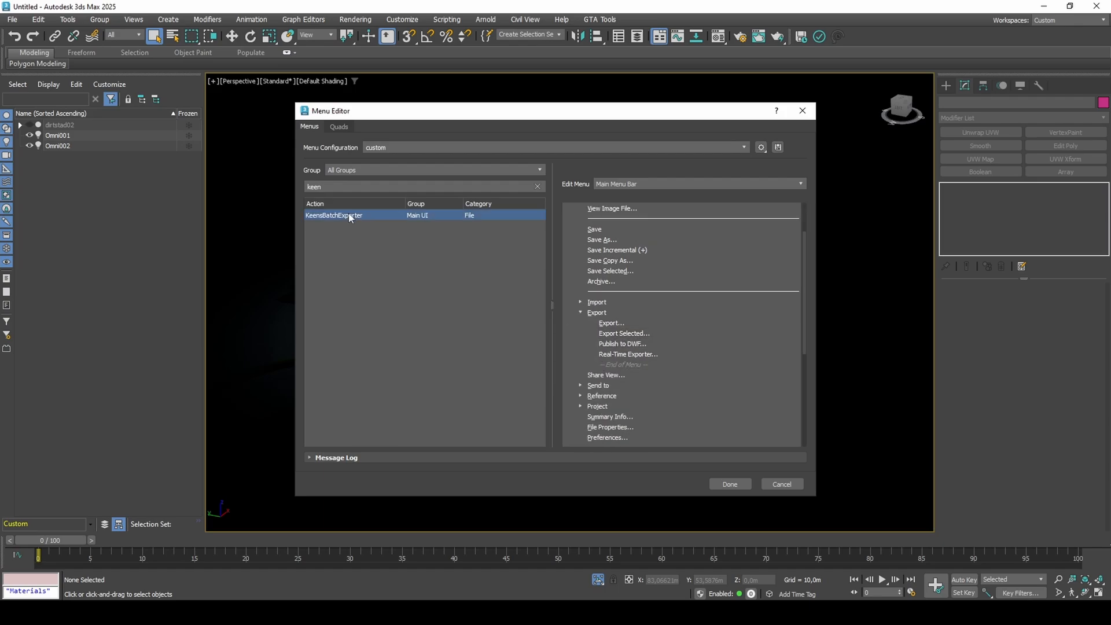
drag(348, 213, 635, 371)
click(720, 478)
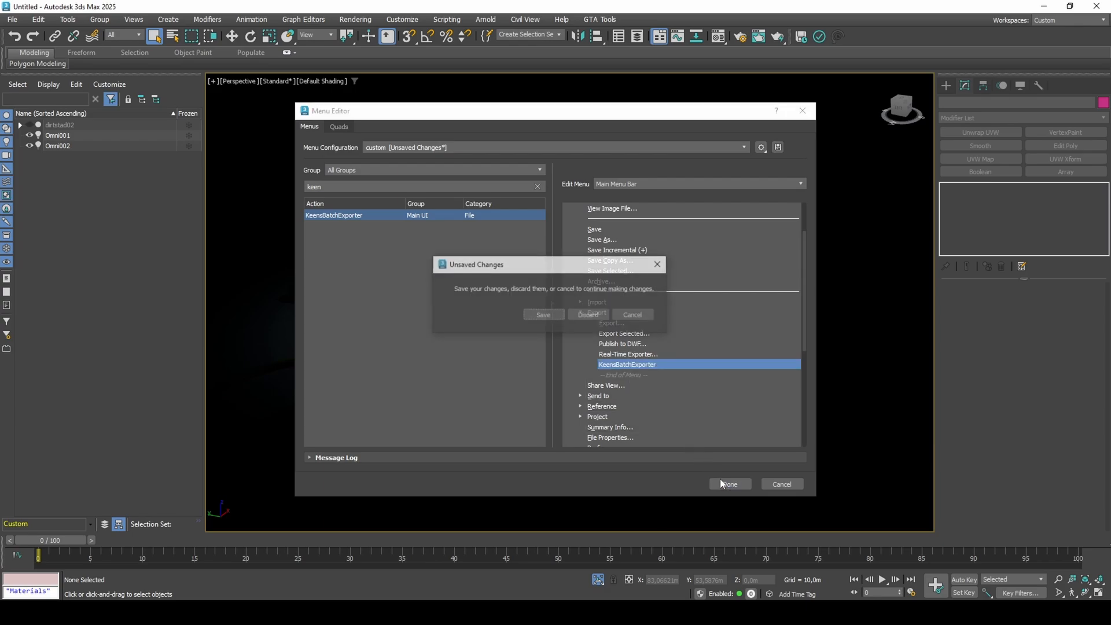
click(585, 316)
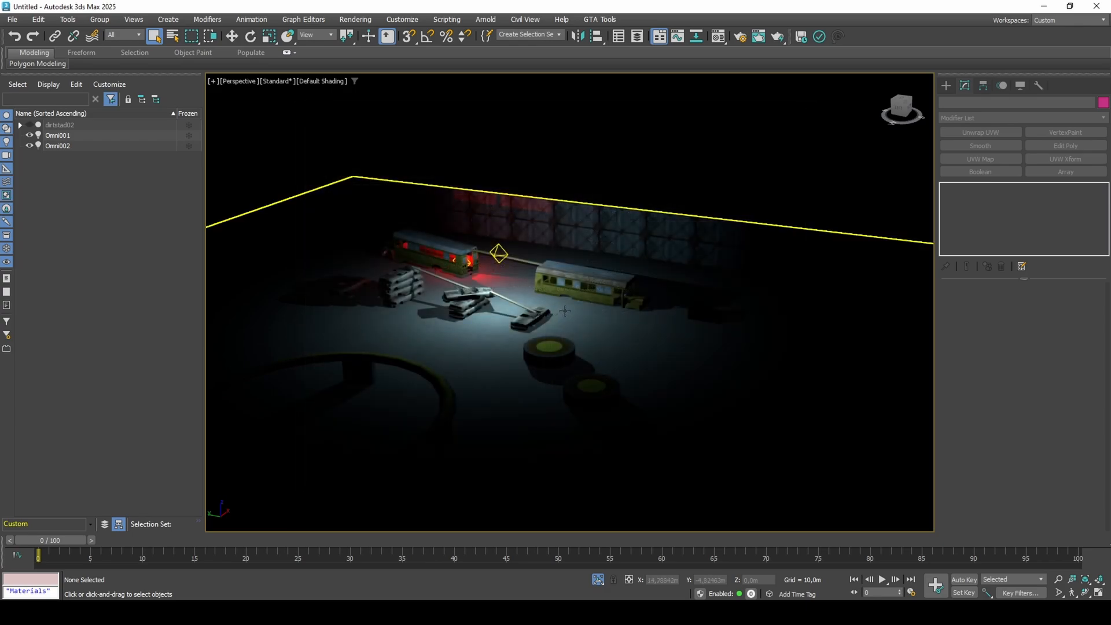
Step: Select the bit object and export only it as the RenderWare model bit.dff
click(565, 311)
click(12, 19)
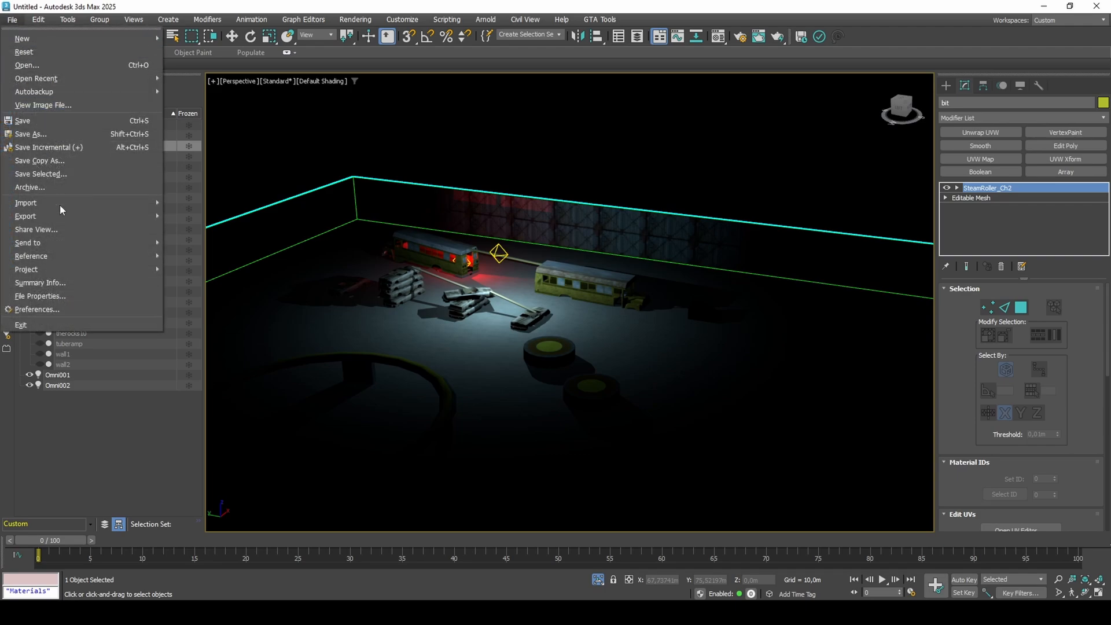
mouse_move(89, 214)
click(199, 227)
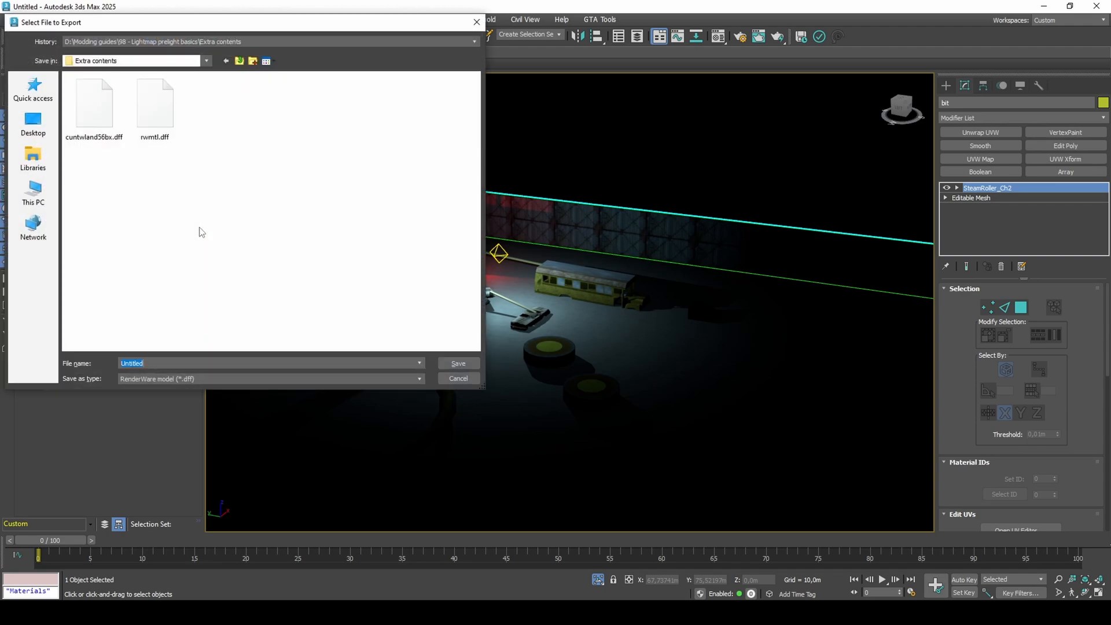
text(bit)
key(Return)
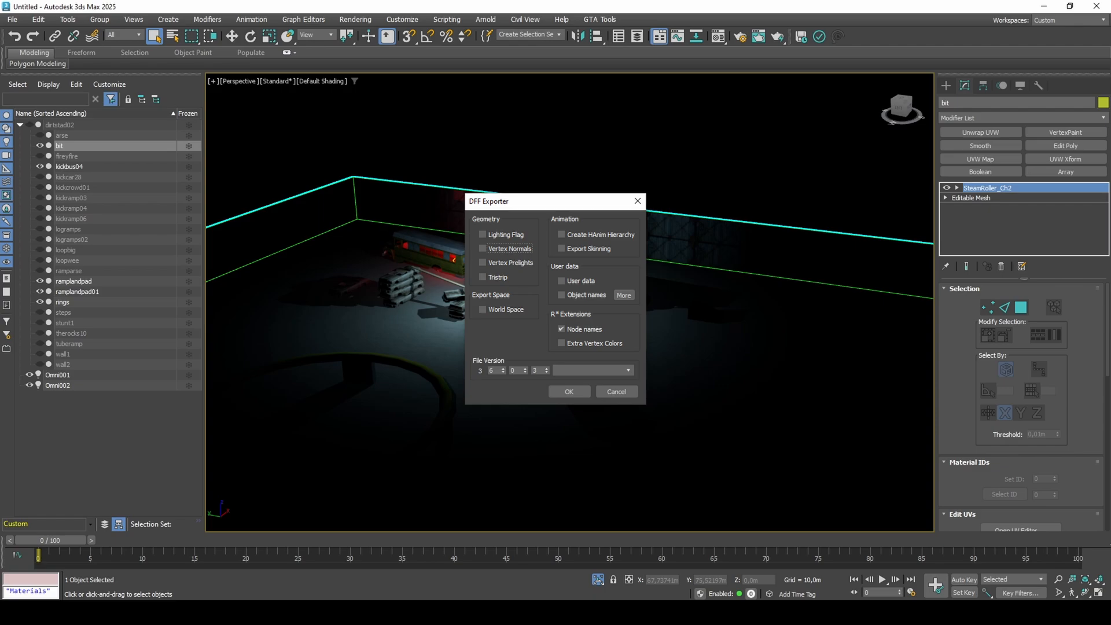
click(565, 393)
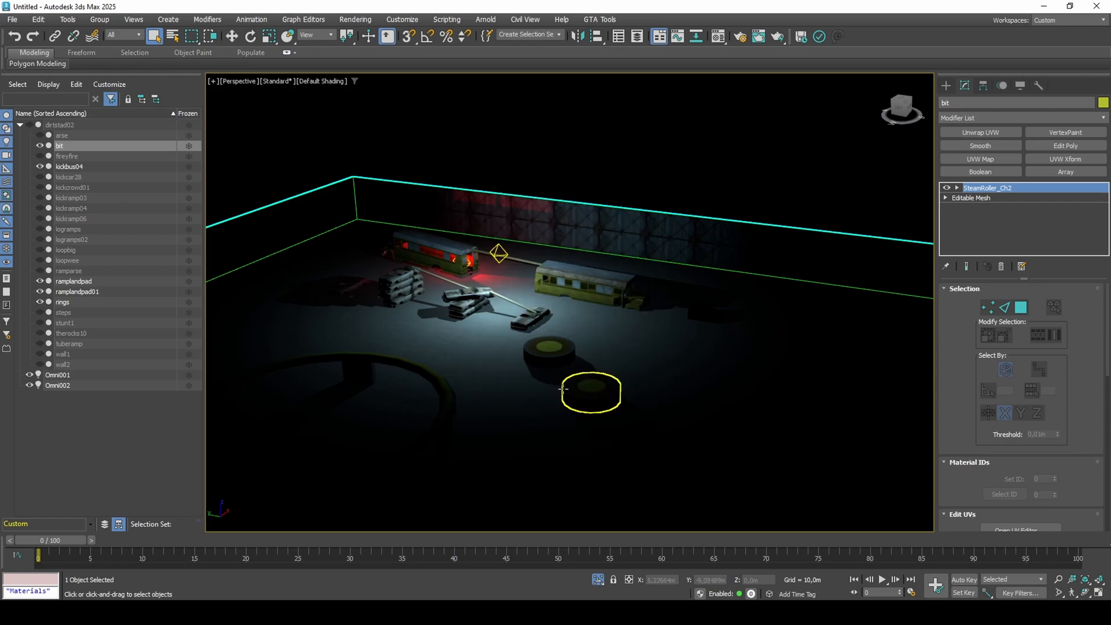
Step: Reselect the five baked objects through their named selection set and open KeensBatchExporter
click(563, 37)
click(549, 45)
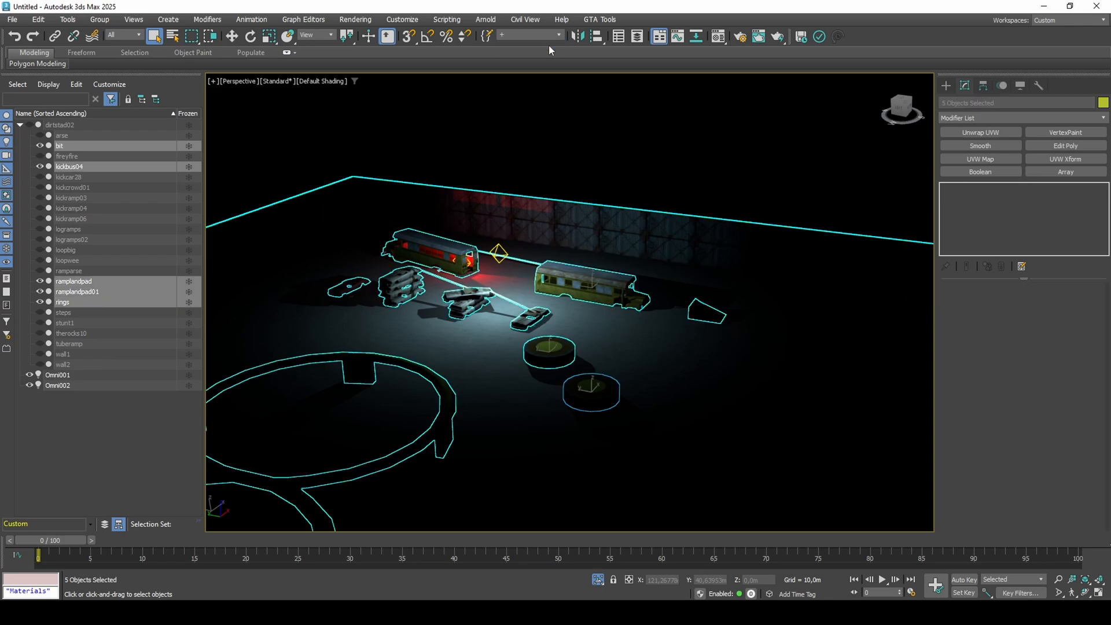
click(17, 19)
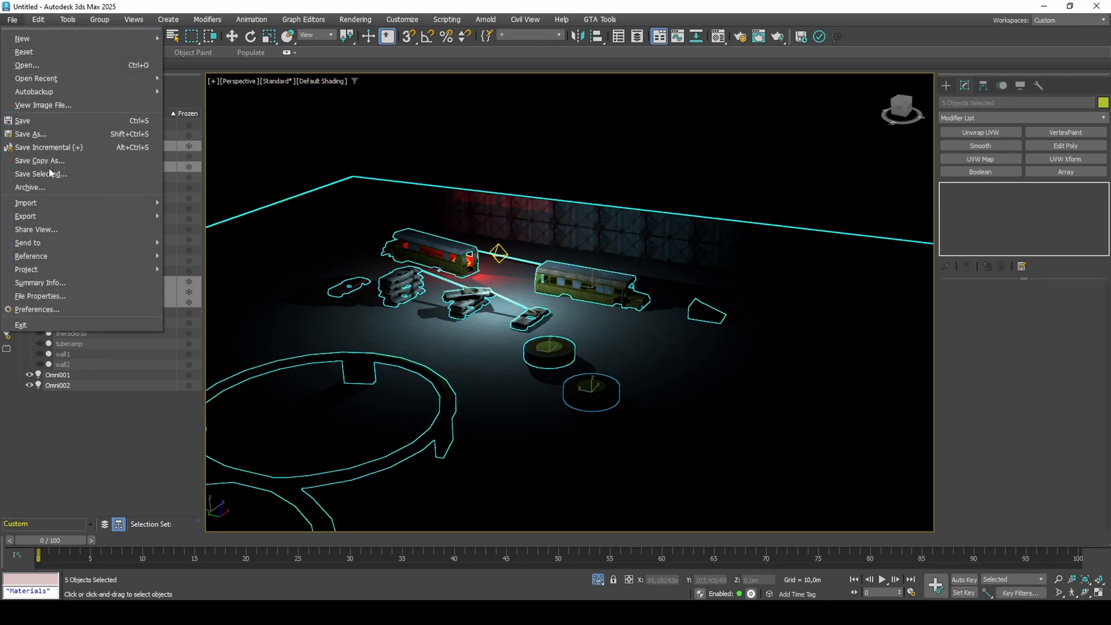
mouse_move(132, 216)
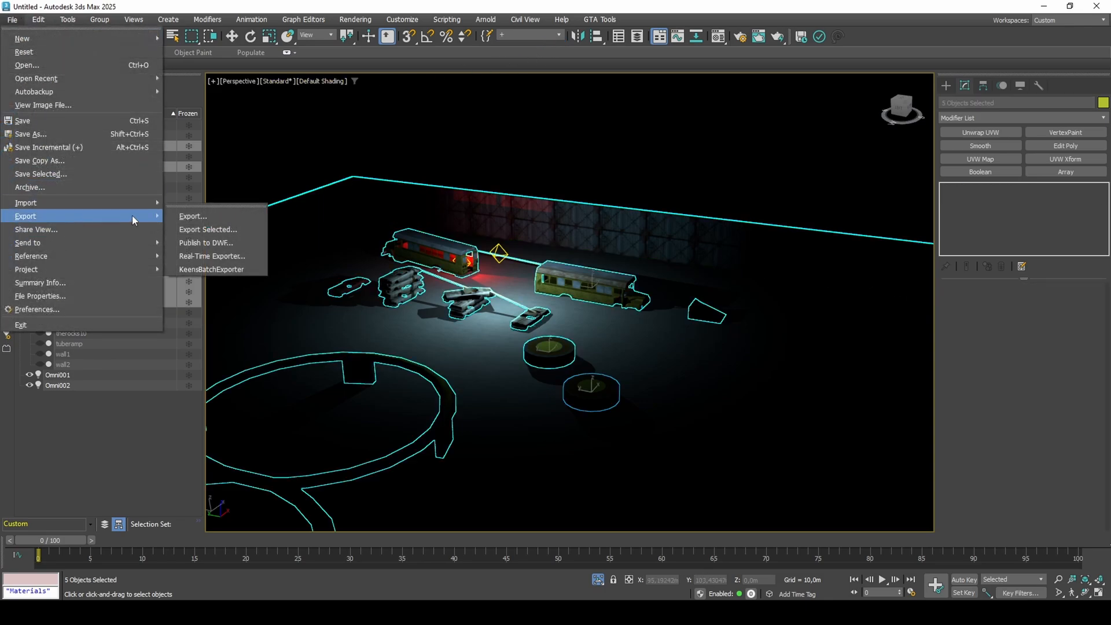
click(209, 270)
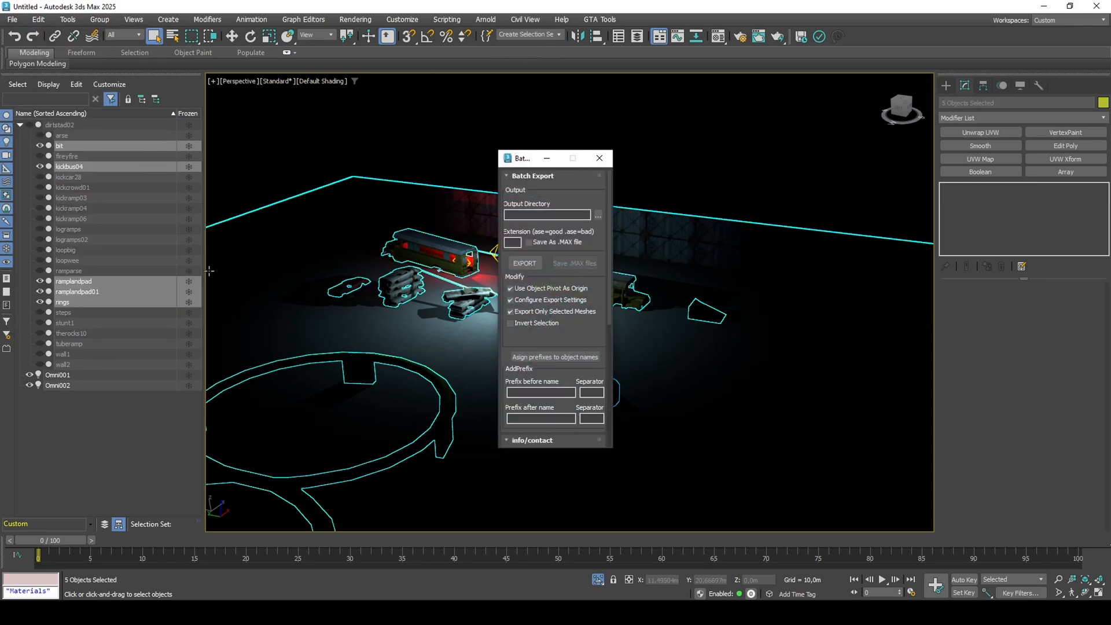
Step: Choose the batch export output directory, set the extension to dff, and disable Use Object Pivot As Origin and Configure Export Settings
click(598, 215)
click(511, 288)
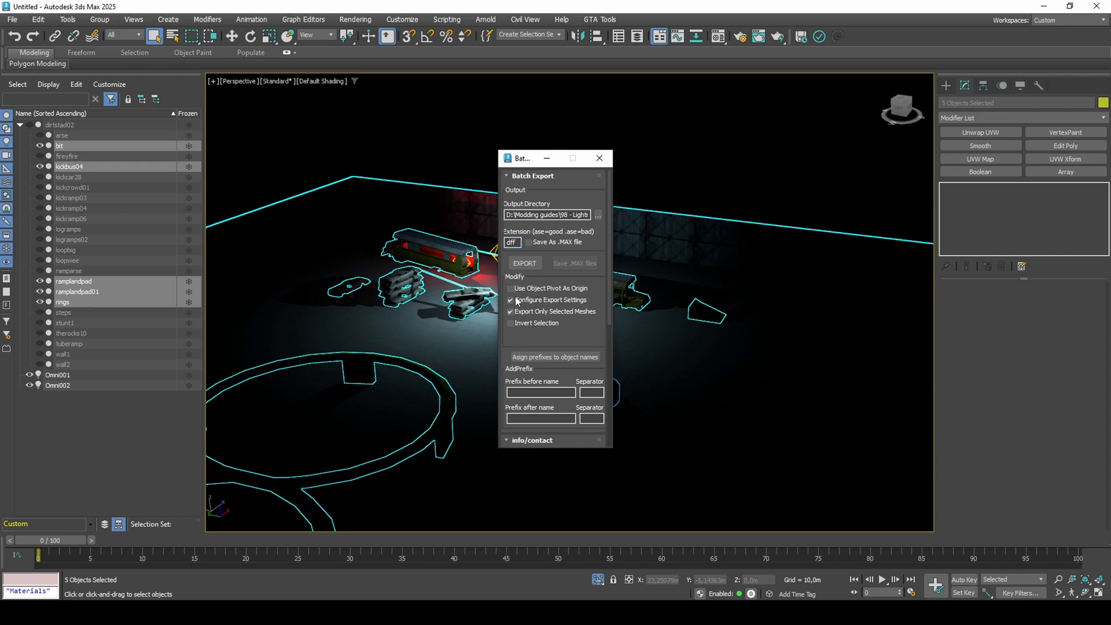
double_click(512, 243)
key(BackSpace)
scroll(529, 243, down, 1)
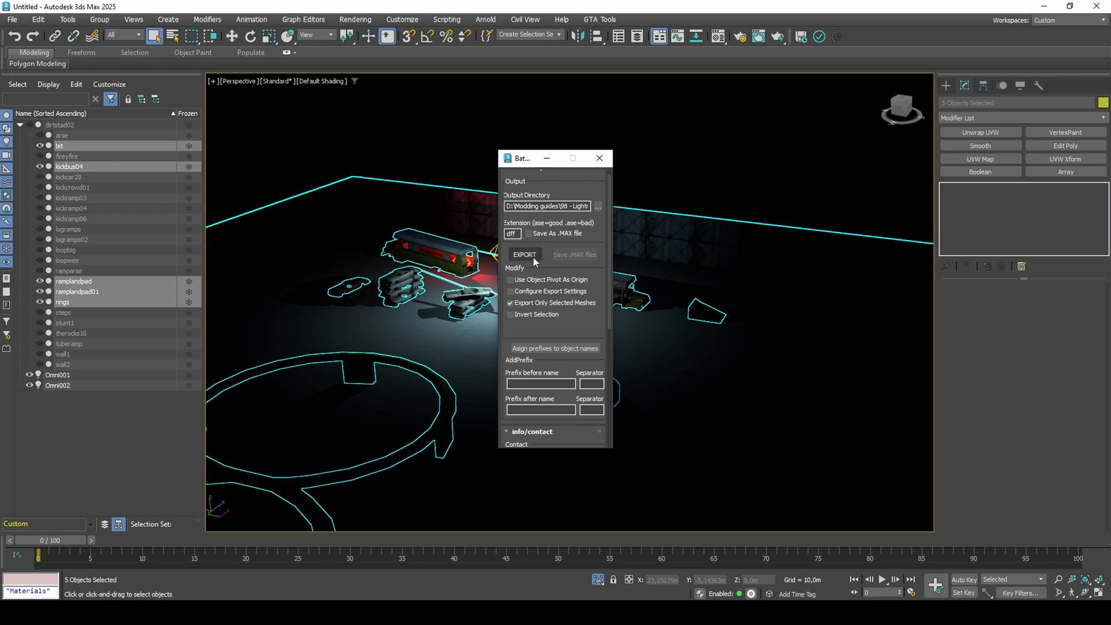
Step: Unlink the five selected baked objects from the dirtstad02 hierarchy and batch-export them as DFF models
click(533, 256)
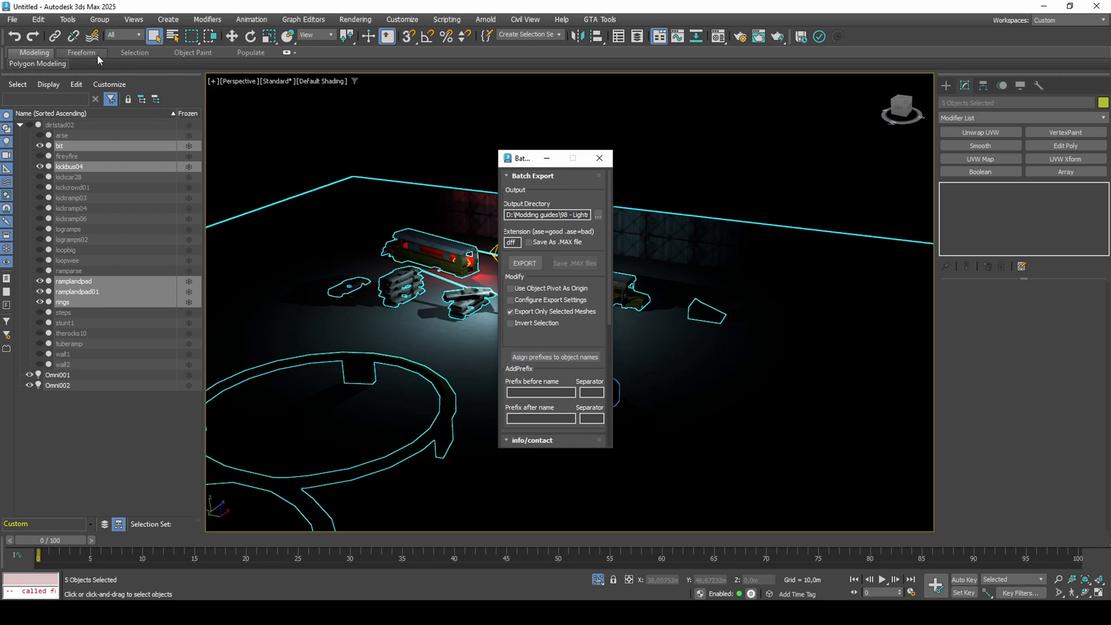
click(74, 36)
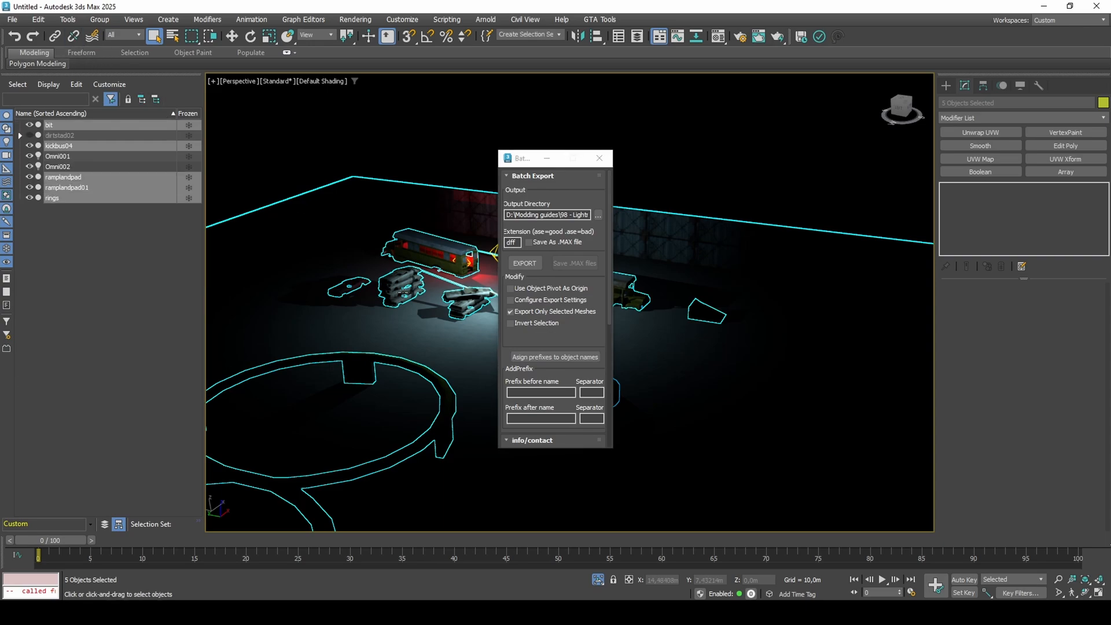
click(531, 265)
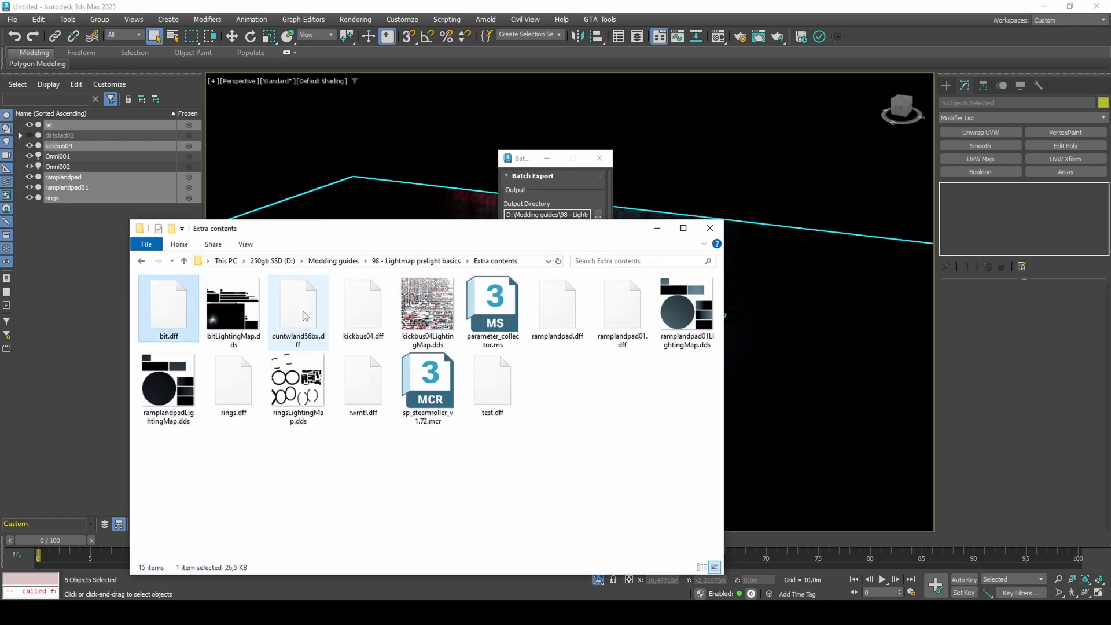
Step: Check the exported bit, kickbus04, ramplandpad, ramplandpad01 and rings DFF files in File Explorer's Extra contents folder
ctrl+click(362, 310)
ctrl+click(560, 312)
ctrl+click(623, 317)
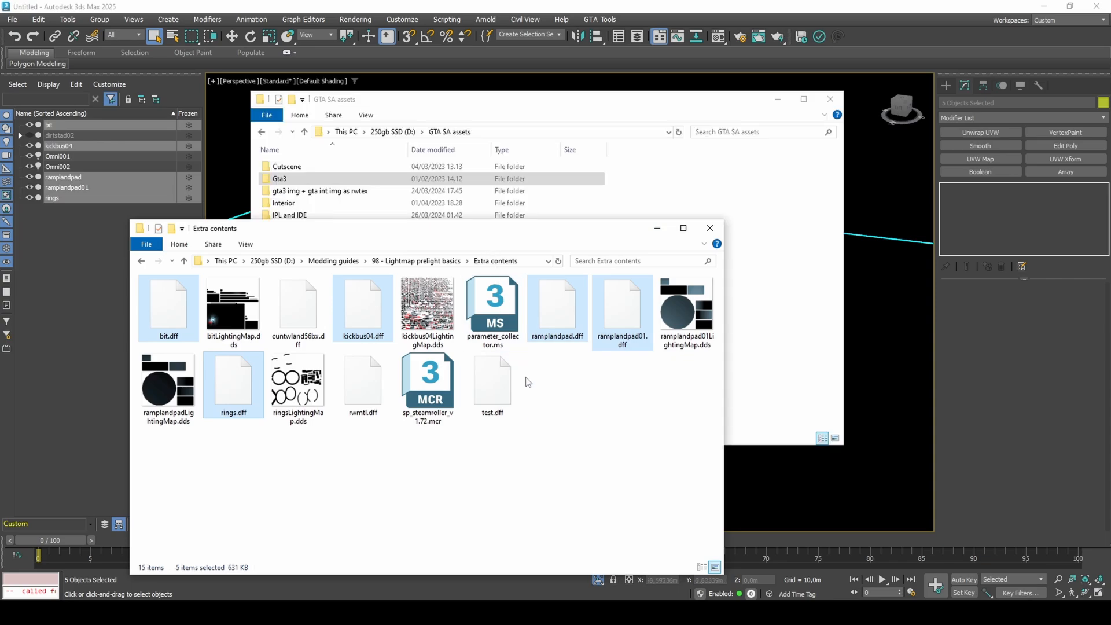
click(525, 378)
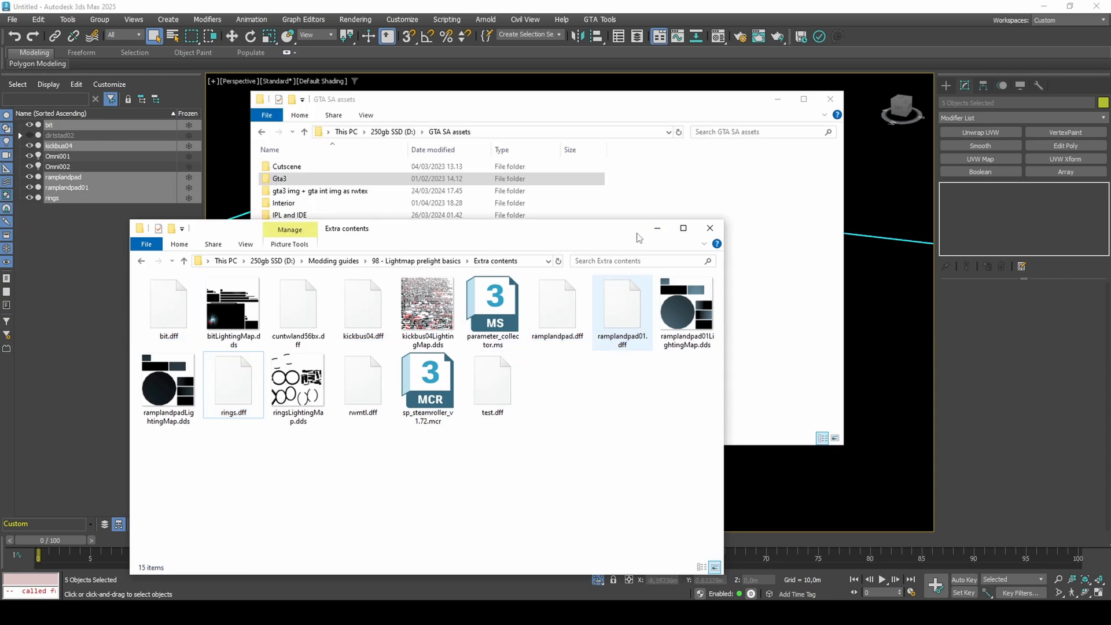
Step: Copy 2notherbuildsfe.txd from the GTA SA assets folder Gta3\Textures\Archives into the Extra contents folder
click(664, 182)
double_click(325, 180)
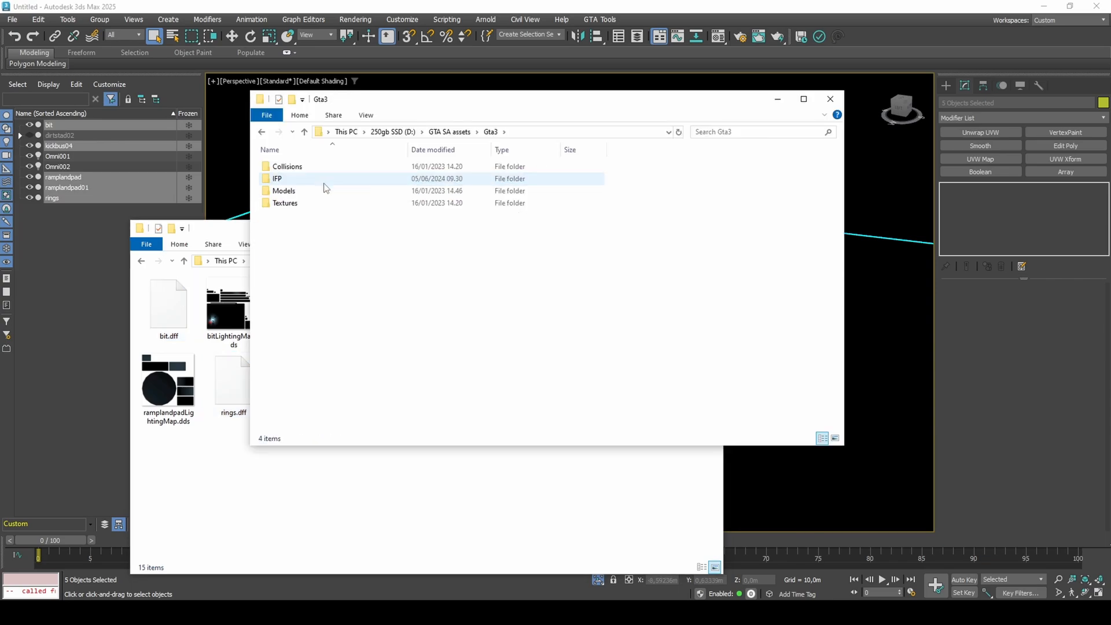
double_click(323, 203)
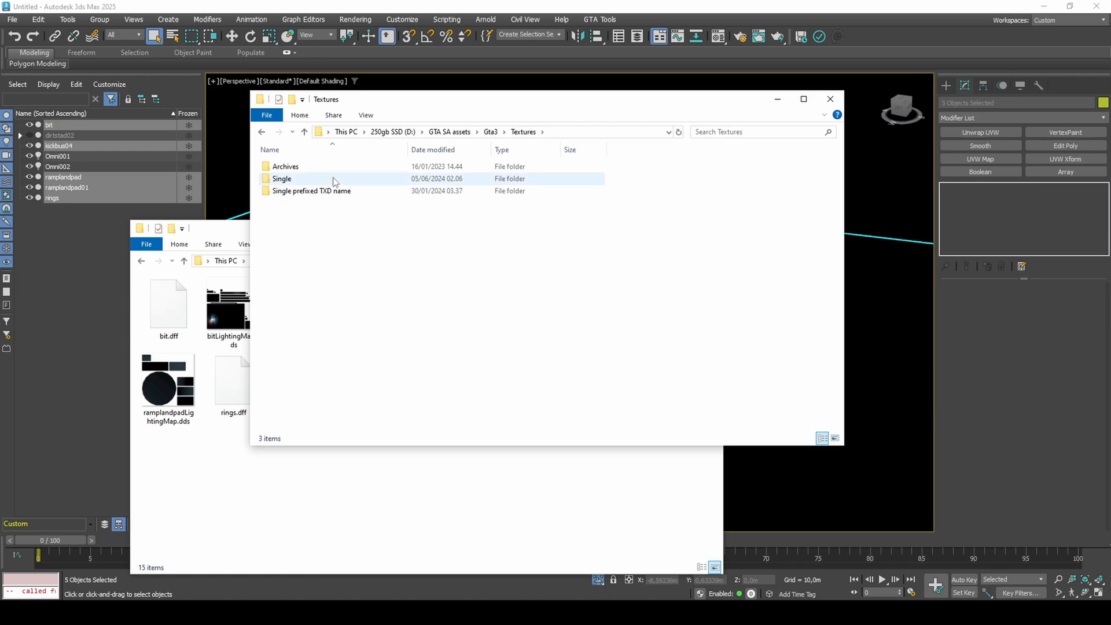
click(341, 170)
double_click(342, 173)
click(294, 190)
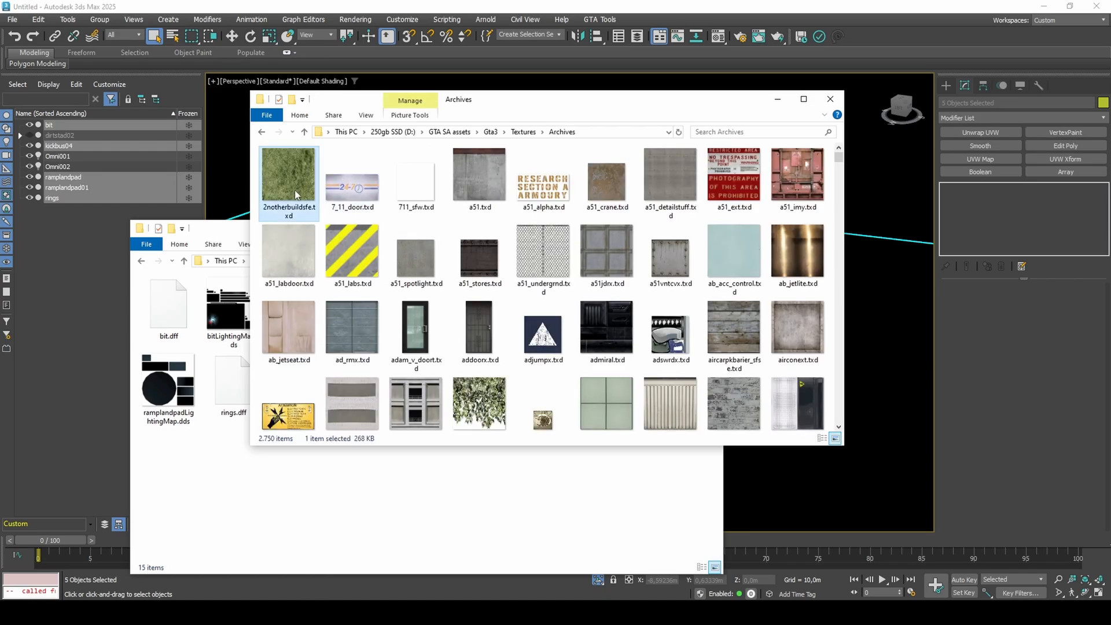
key(ctrl+c)
click(830, 99)
key(ctrl+v)
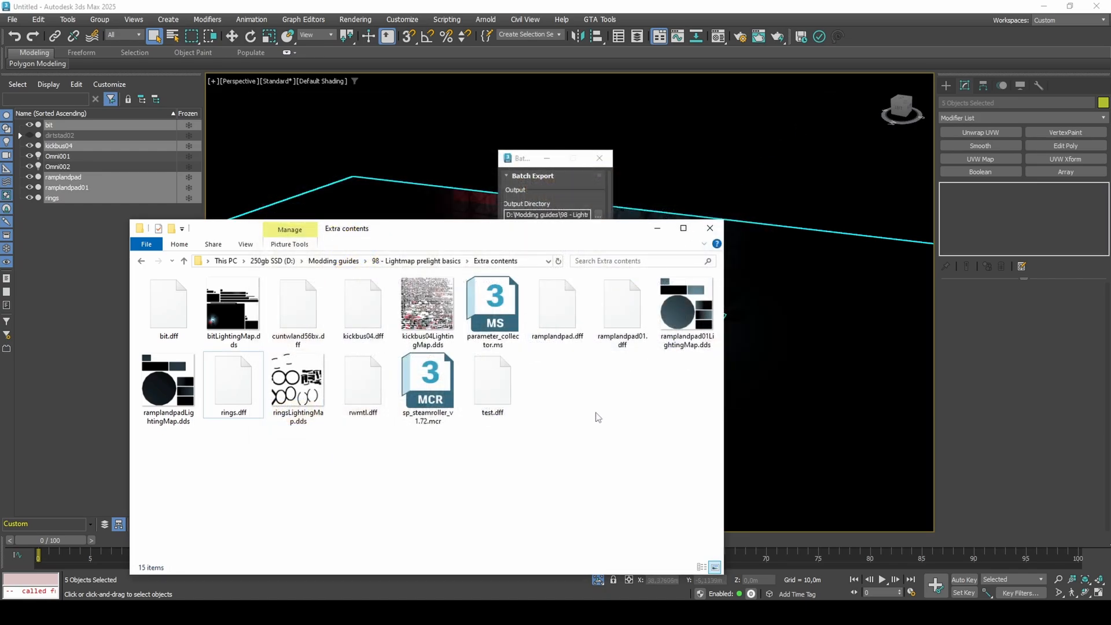
Step: Open the copied 2notherbuildsfe.txd in Magic.TXD and delete all of its textures
double_click(191, 325)
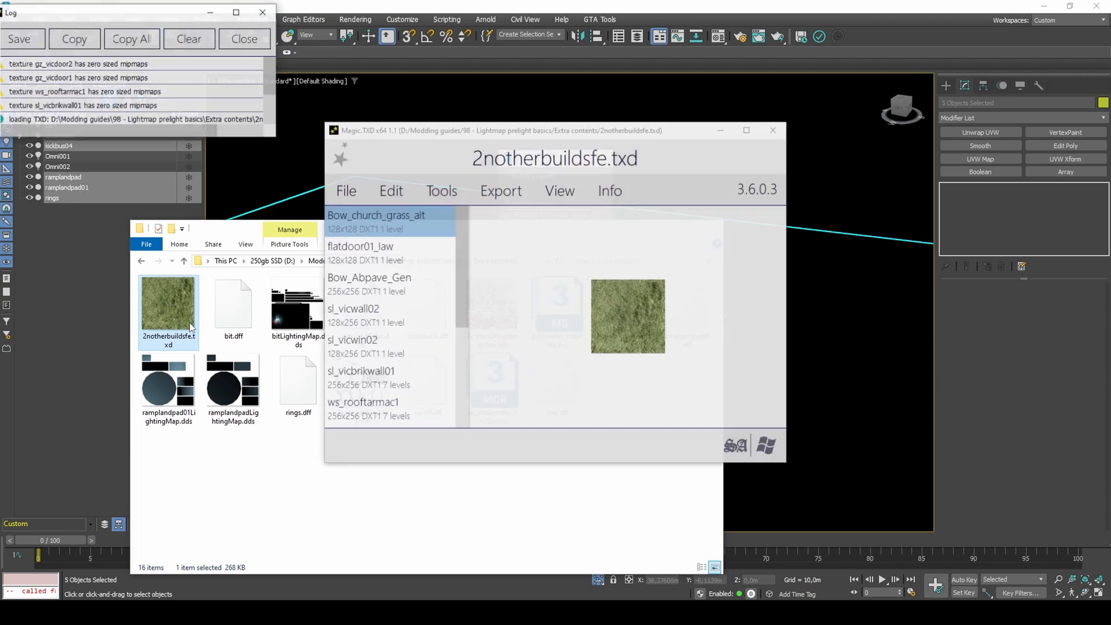
key(Delete)
key(Delete)
key(Delete)
key(Delete)
key(Delete)
key(Delete)
key(Delete)
key(Delete)
key(Delete)
key(Delete)
key(Delete)
key(Delete)
key(Delete)
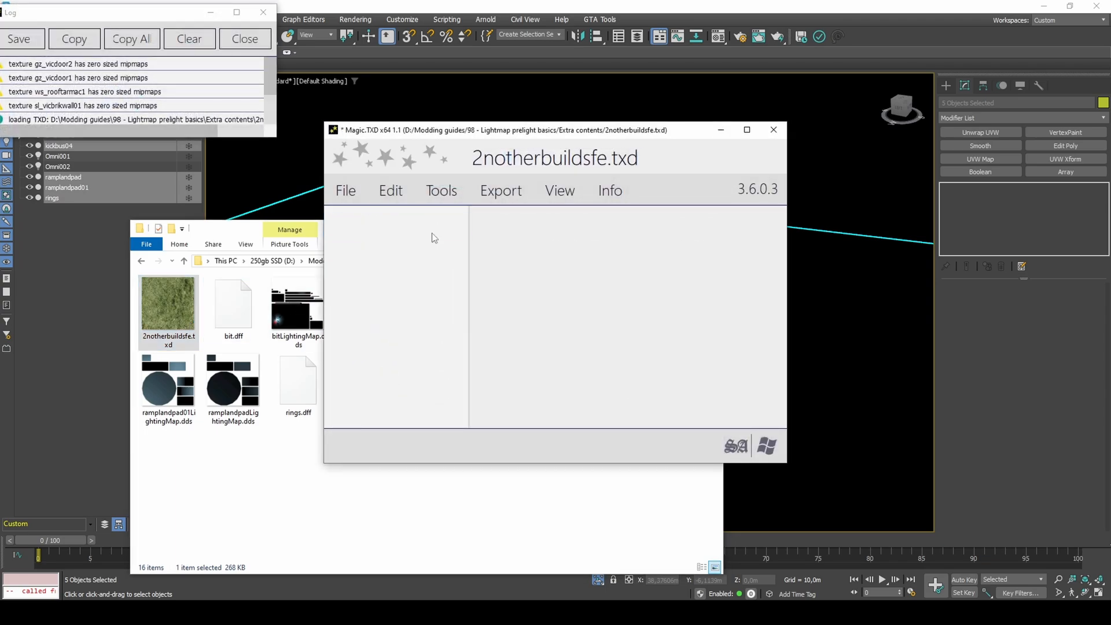
Step: Add the ramplandpad01, ramplandpad, bit, kickbus04 and rings LightingMap DDS files from Extra contents to the emptied texture archive
click(175, 401)
ctrl+click(223, 405)
ctrl+click(298, 307)
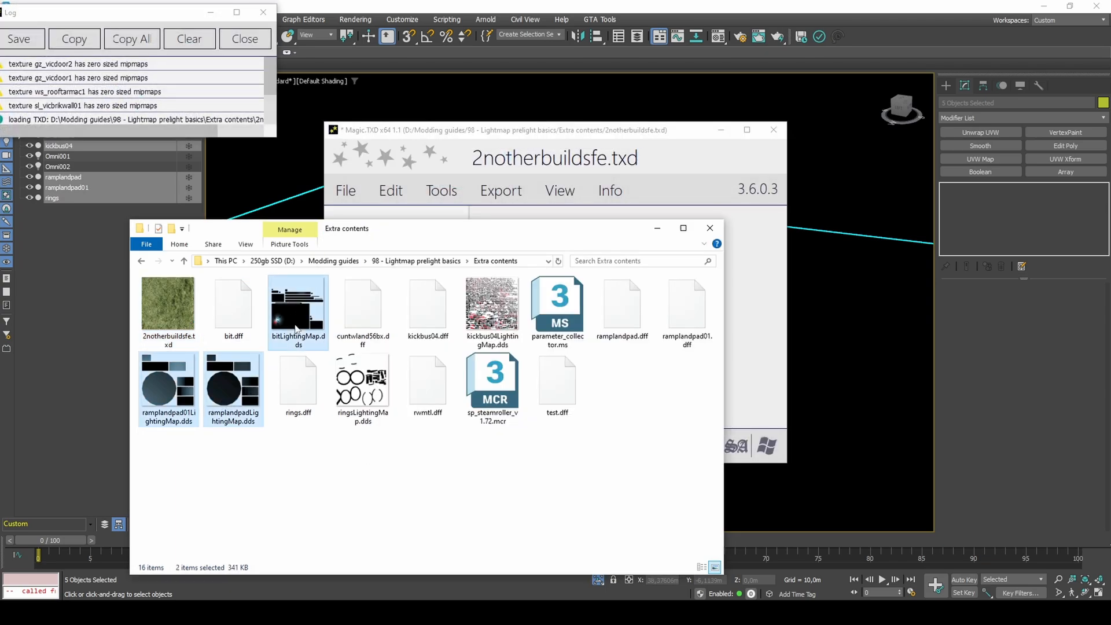
ctrl+click(480, 336)
ctrl+click(363, 385)
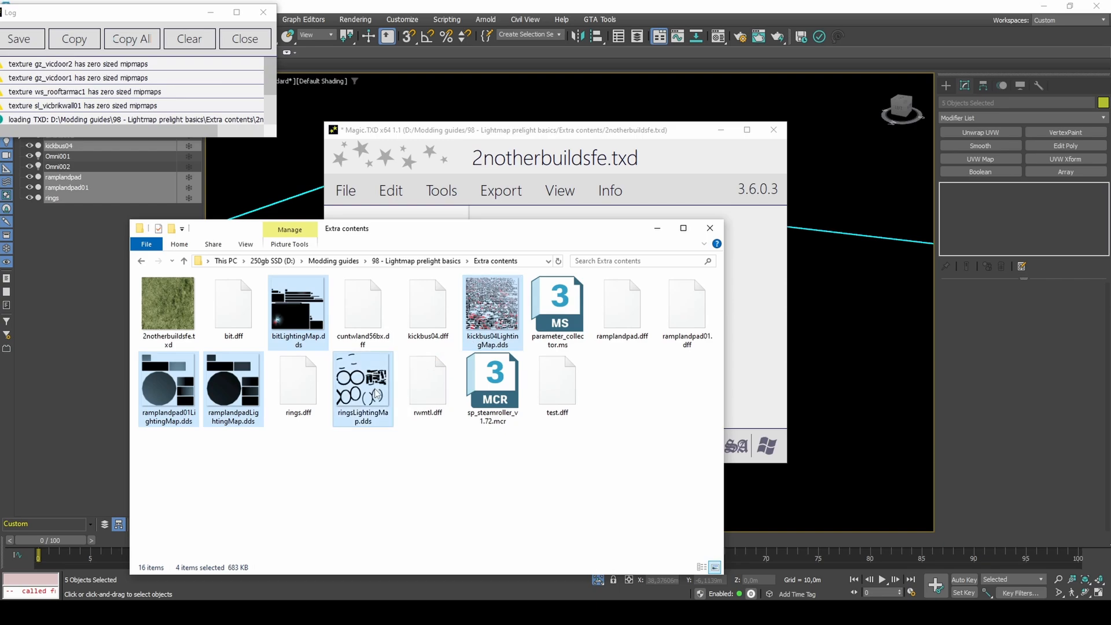
drag(363, 385, 749, 313)
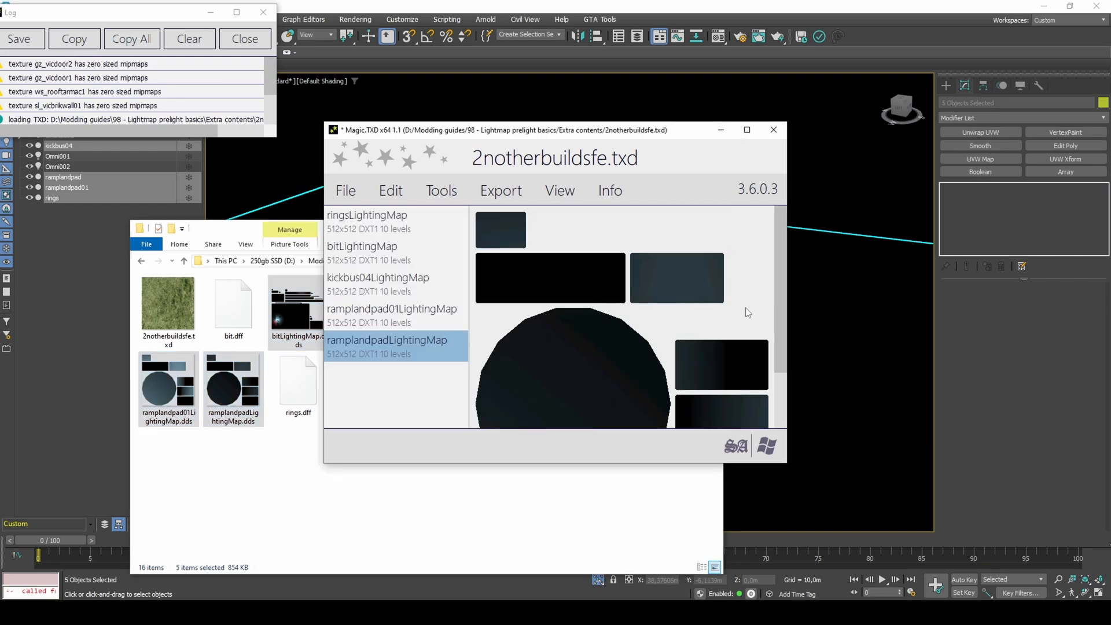
Step: Preview the ramplandpad01, kickbus04, bit and rings lighting maps in the texture archive
click(410, 315)
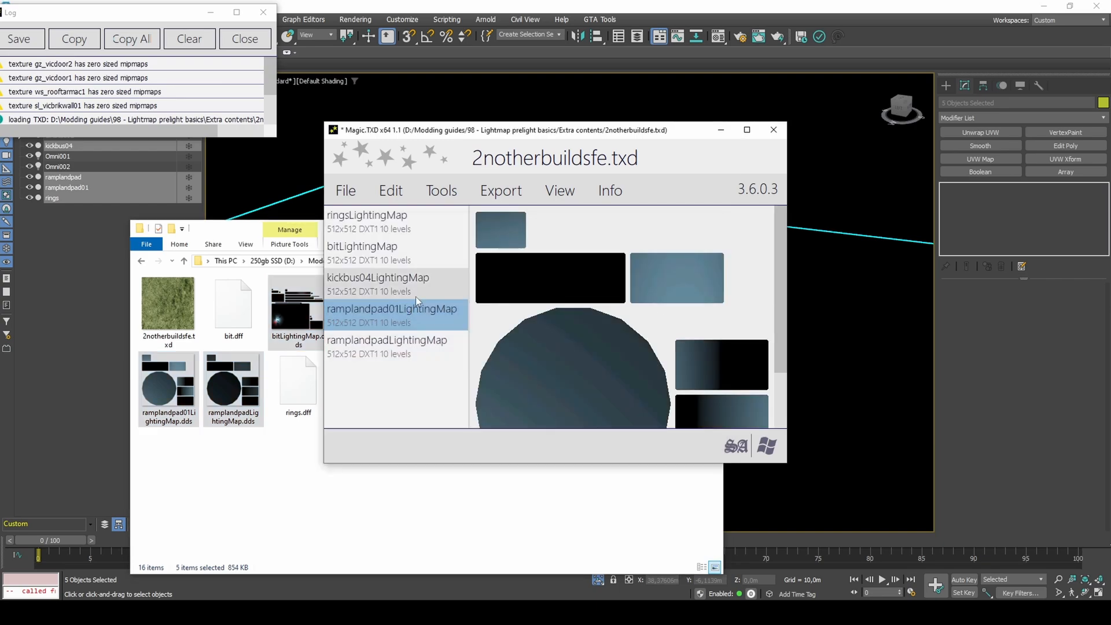
click(417, 285)
click(418, 255)
click(417, 229)
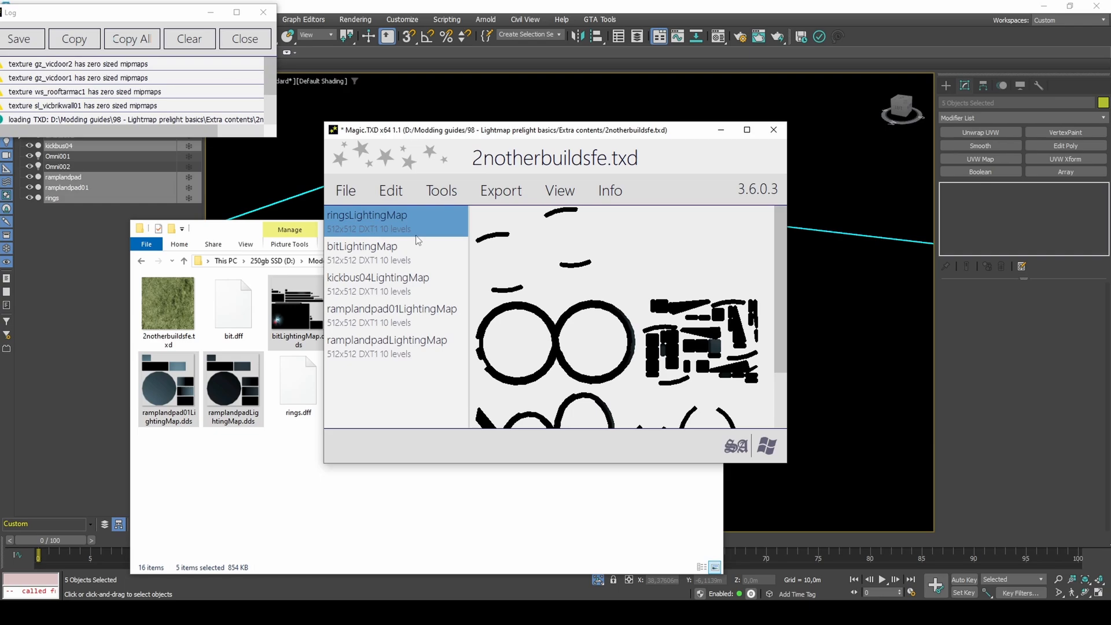
Step: Display the rings lighting map's mip-levels and show the full image in the preview
key(F5)
key(F5)
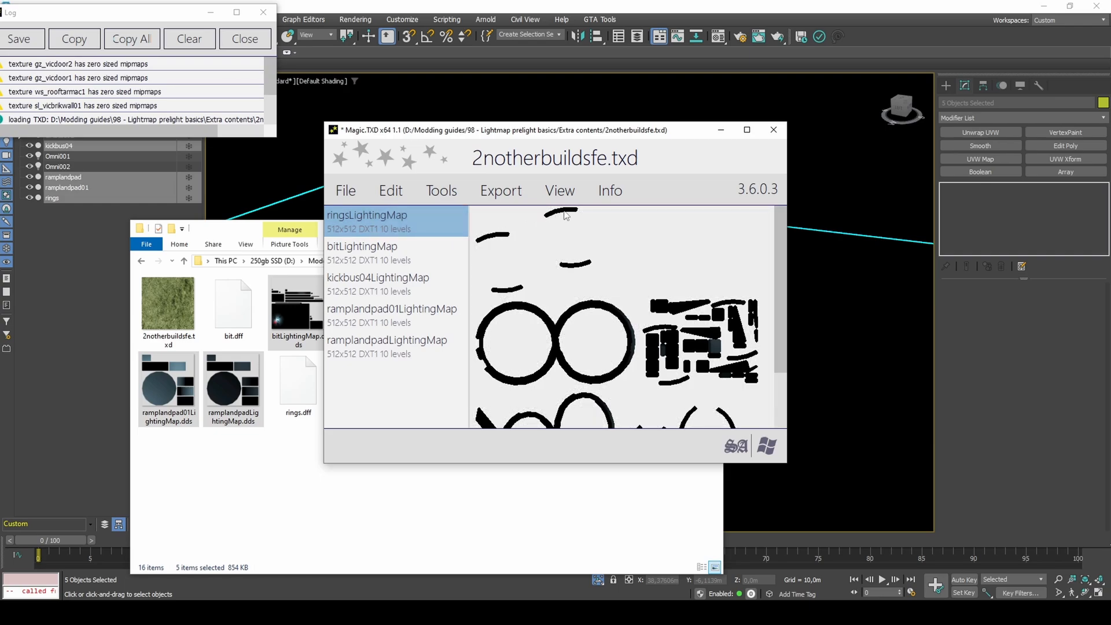
click(559, 191)
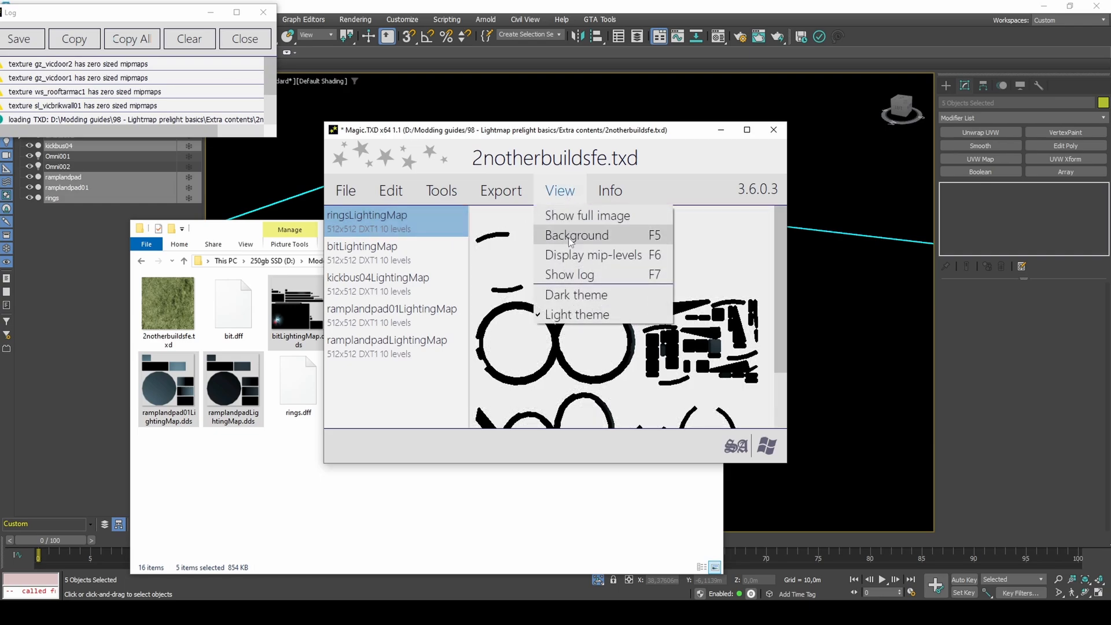
click(570, 254)
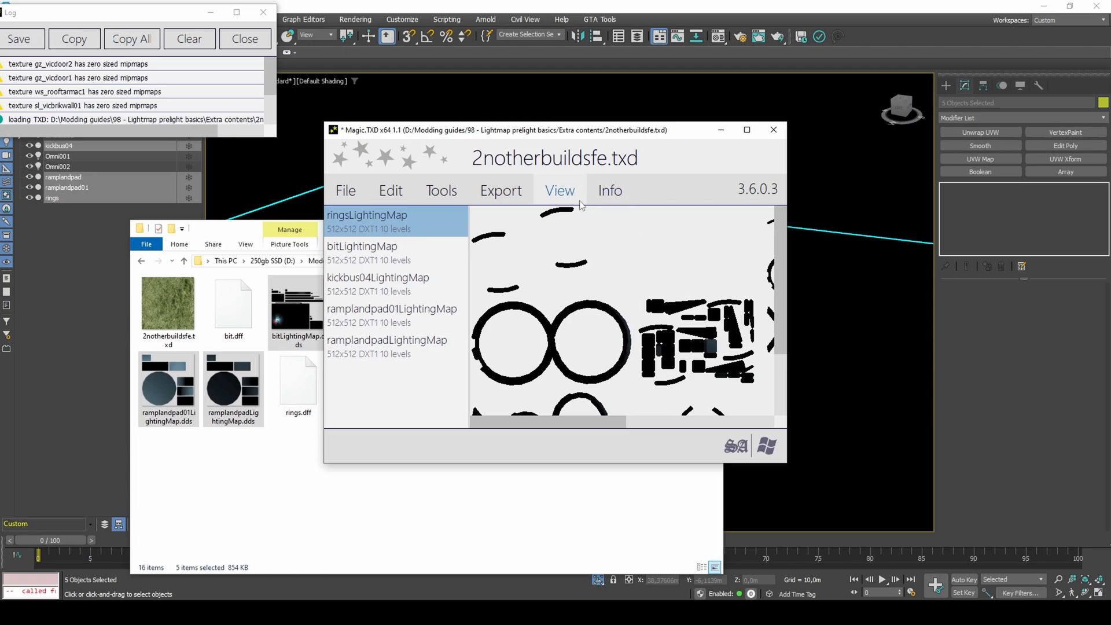
click(560, 191)
click(572, 214)
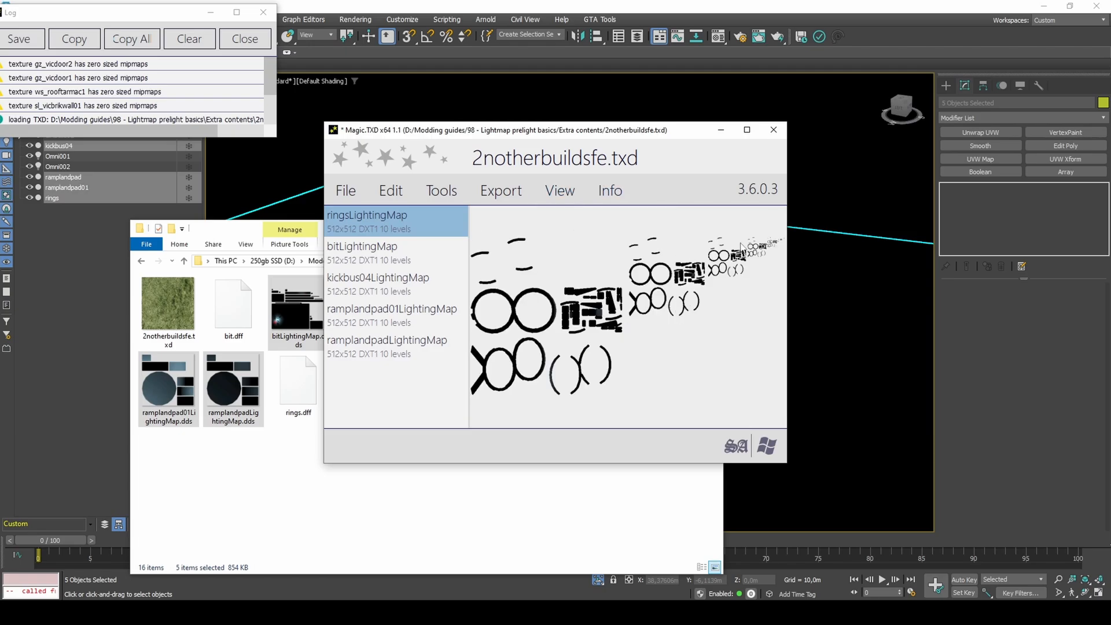
Step: Examine the mip-levels of the other lighting maps, starting from bitLightingMap
click(378, 249)
key(Down)
key(Down)
key(Down)
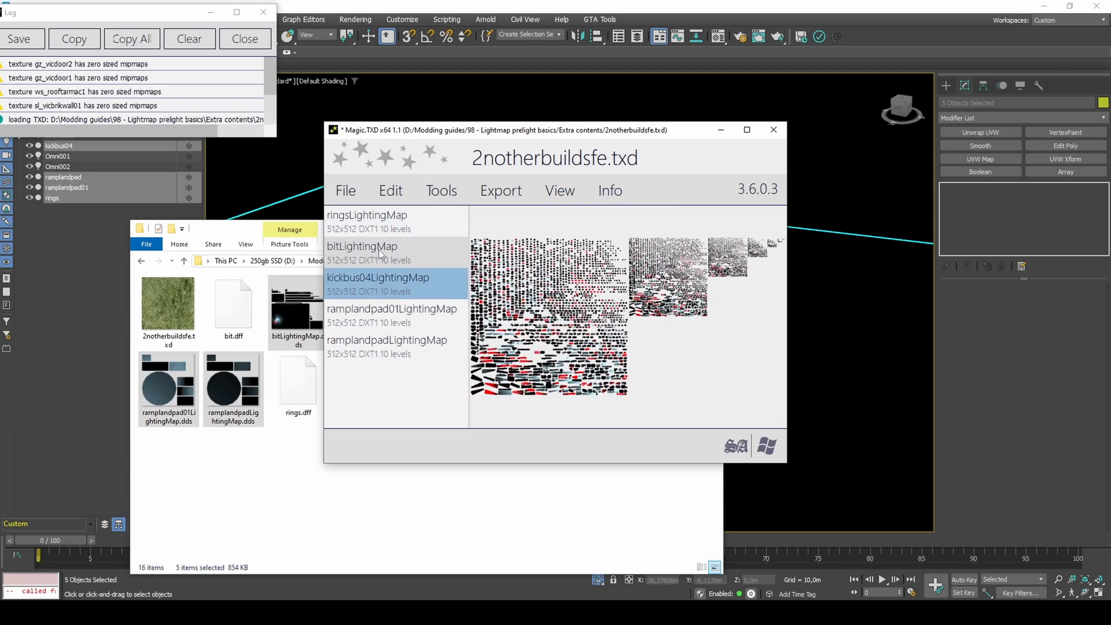